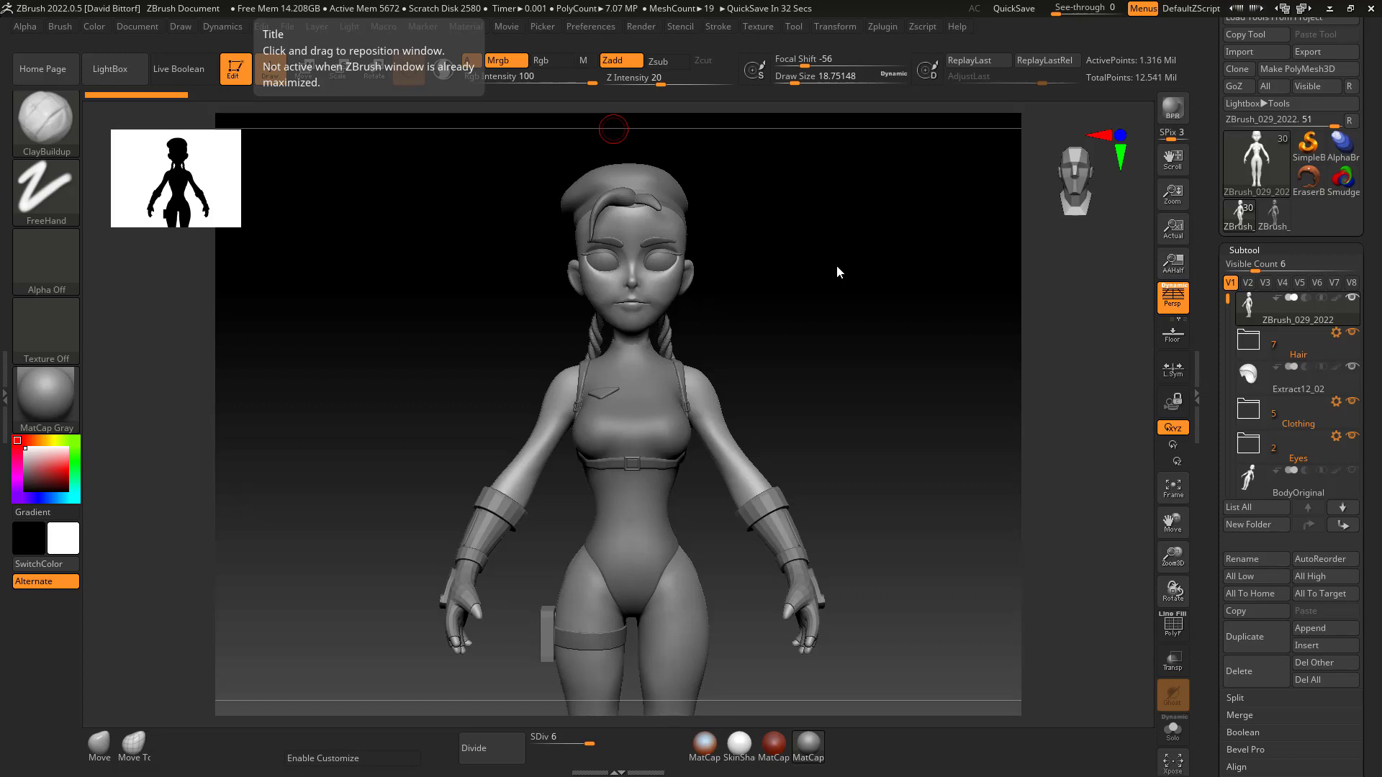
Replace the dressed character with the bare body-only tool from the Tool palette
mouse_move(896, 441)
left_mouse_down()
mouse_move(883, 429)
mouse_move(880, 443)
mouse_move(885, 392)
mouse_move(861, 383)
mouse_move(920, 383)
left_mouse_up()
scroll(884, 488, "down", 3)
scroll(867, 484, "down", 3)
key("ctrl+z")
scroll(870, 405, "up", 2)
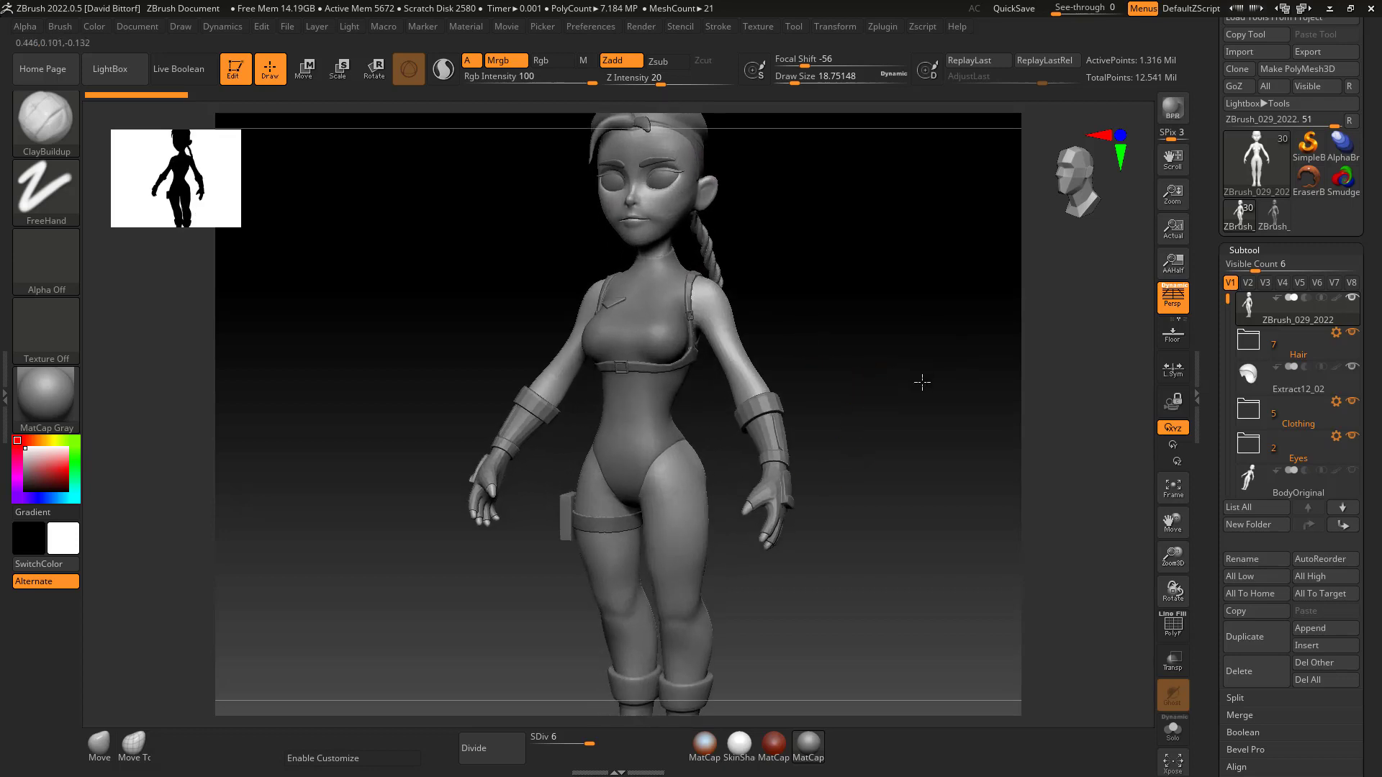
scroll(919, 383, "up", 2)
left_click(1281, 226)
mouse_move(903, 435)
left_mouse_down()
mouse_move(901, 499)
mouse_move(878, 496)
mouse_move(873, 448)
left_mouse_up()
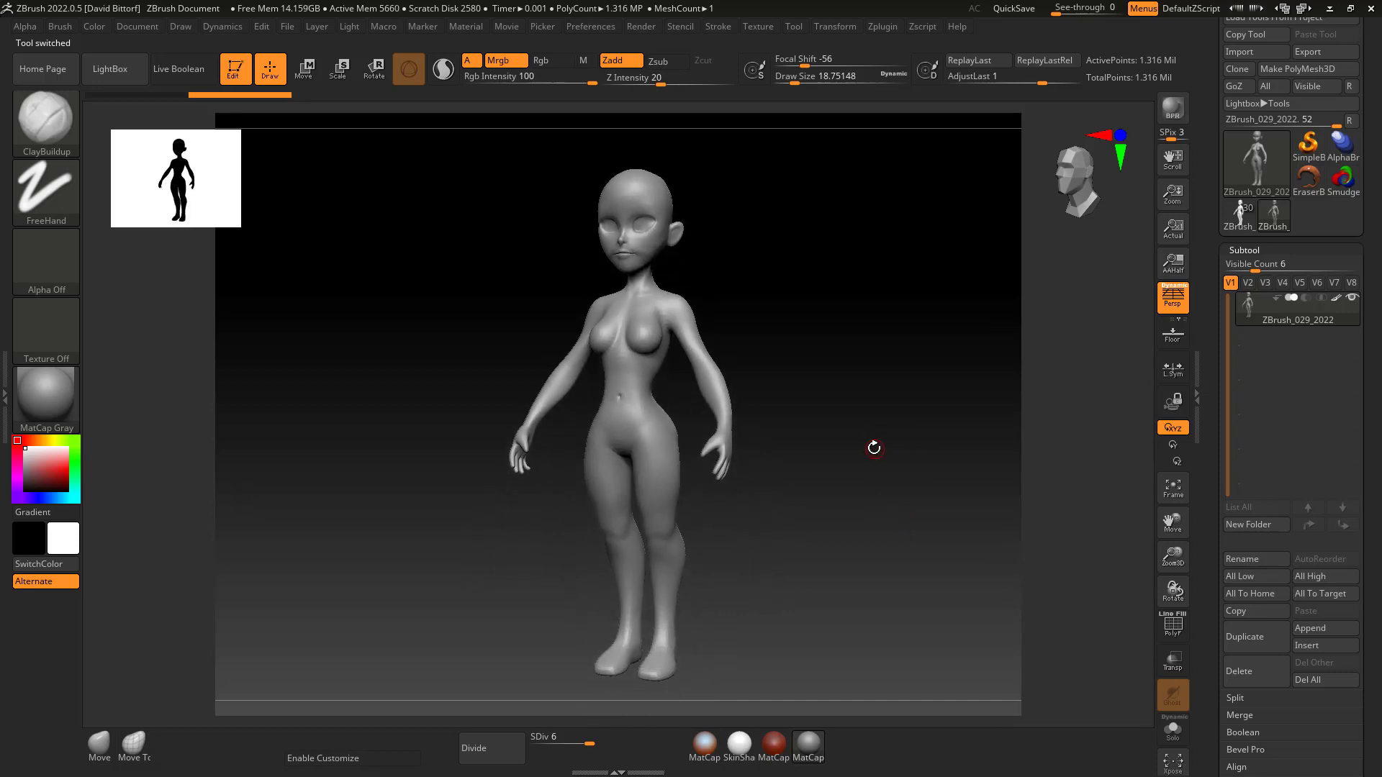
left_click(56, 127)
key("b")
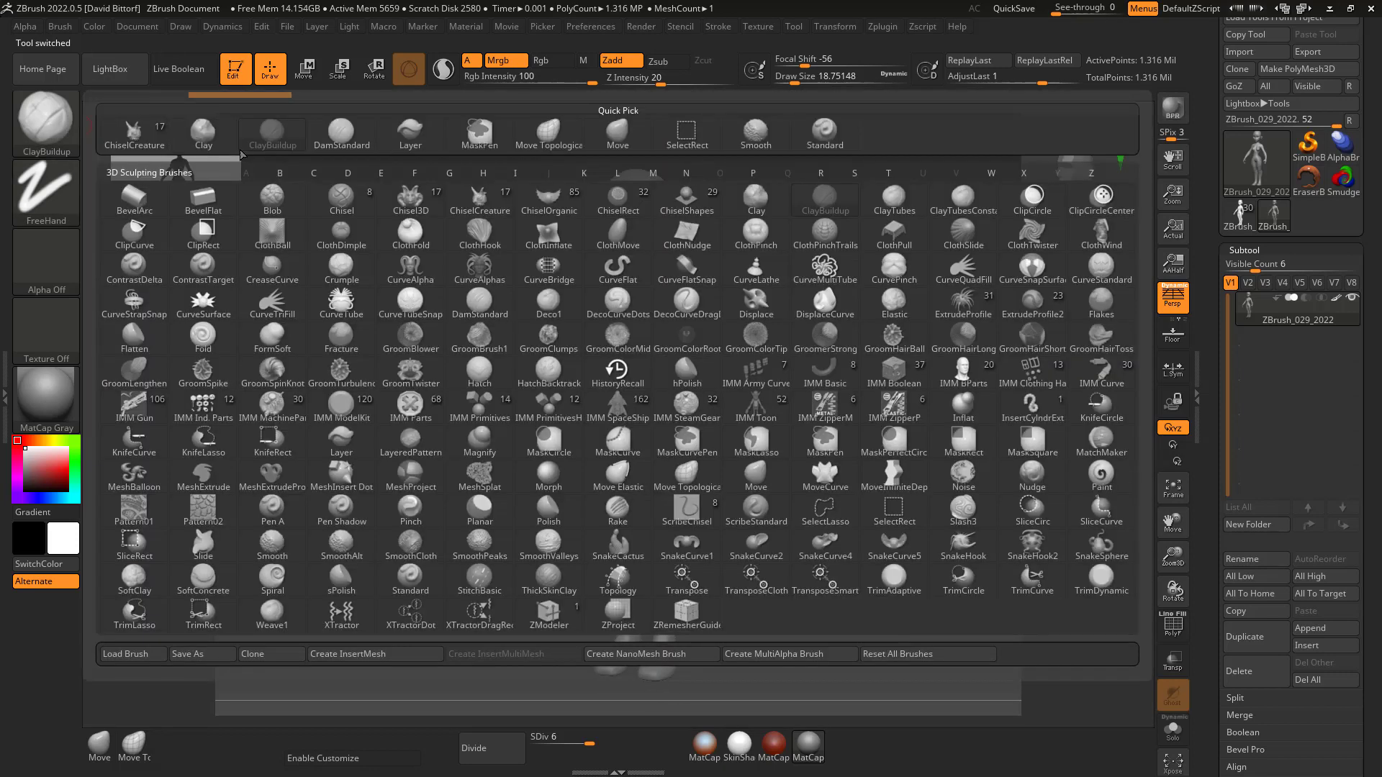
left_click(269, 142)
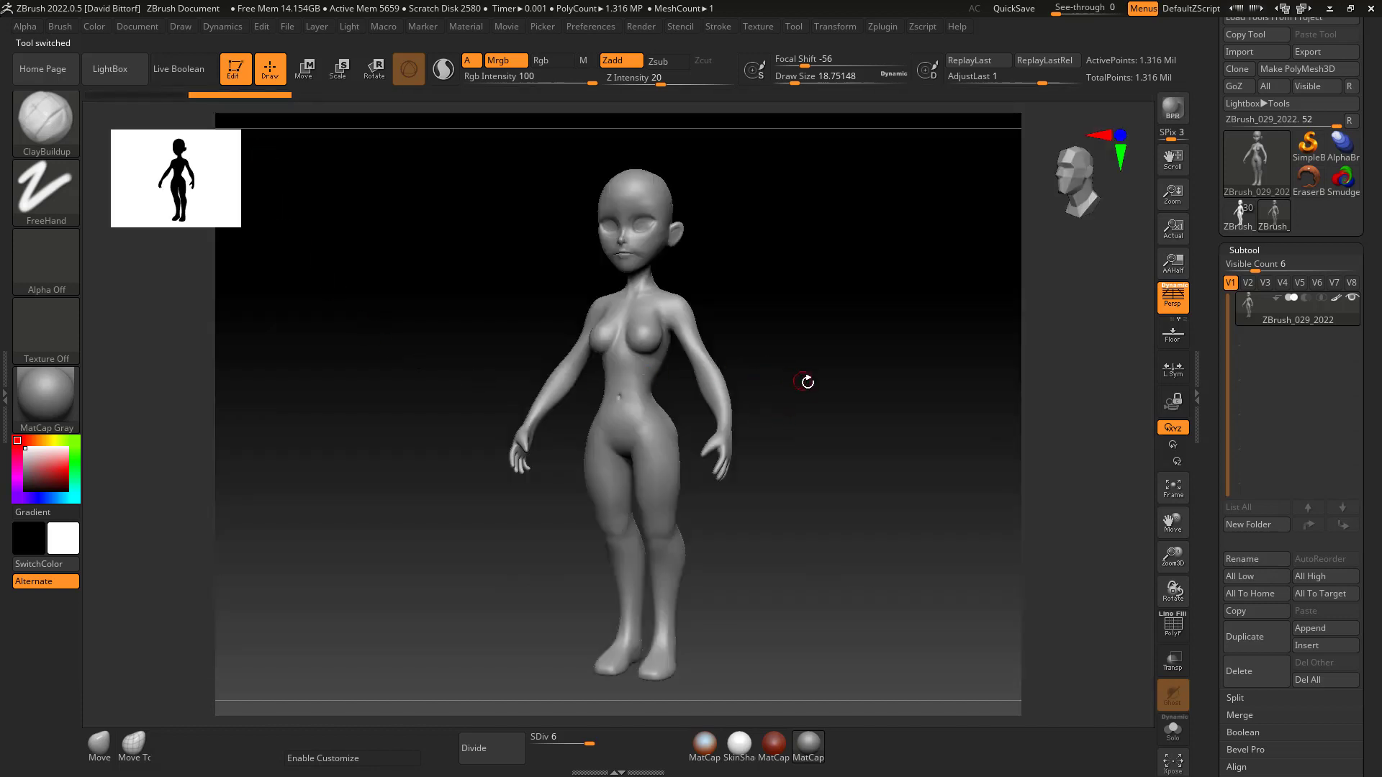
left_click_drag(799, 394, 811, 391, "shift")
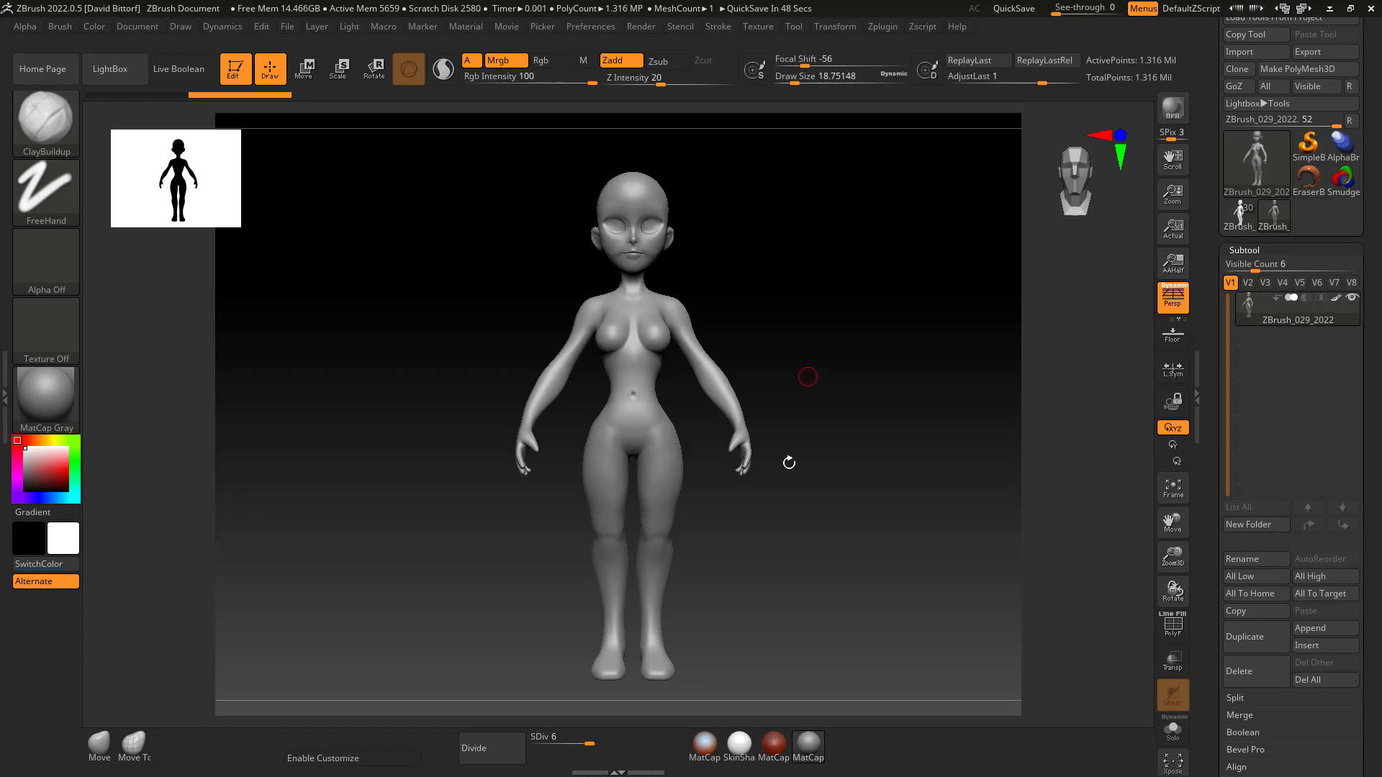
mouse_move(806, 516)
left_mouse_down()
mouse_move(791, 493)
mouse_move(811, 484)
mouse_move(706, 507)
left_mouse_up()
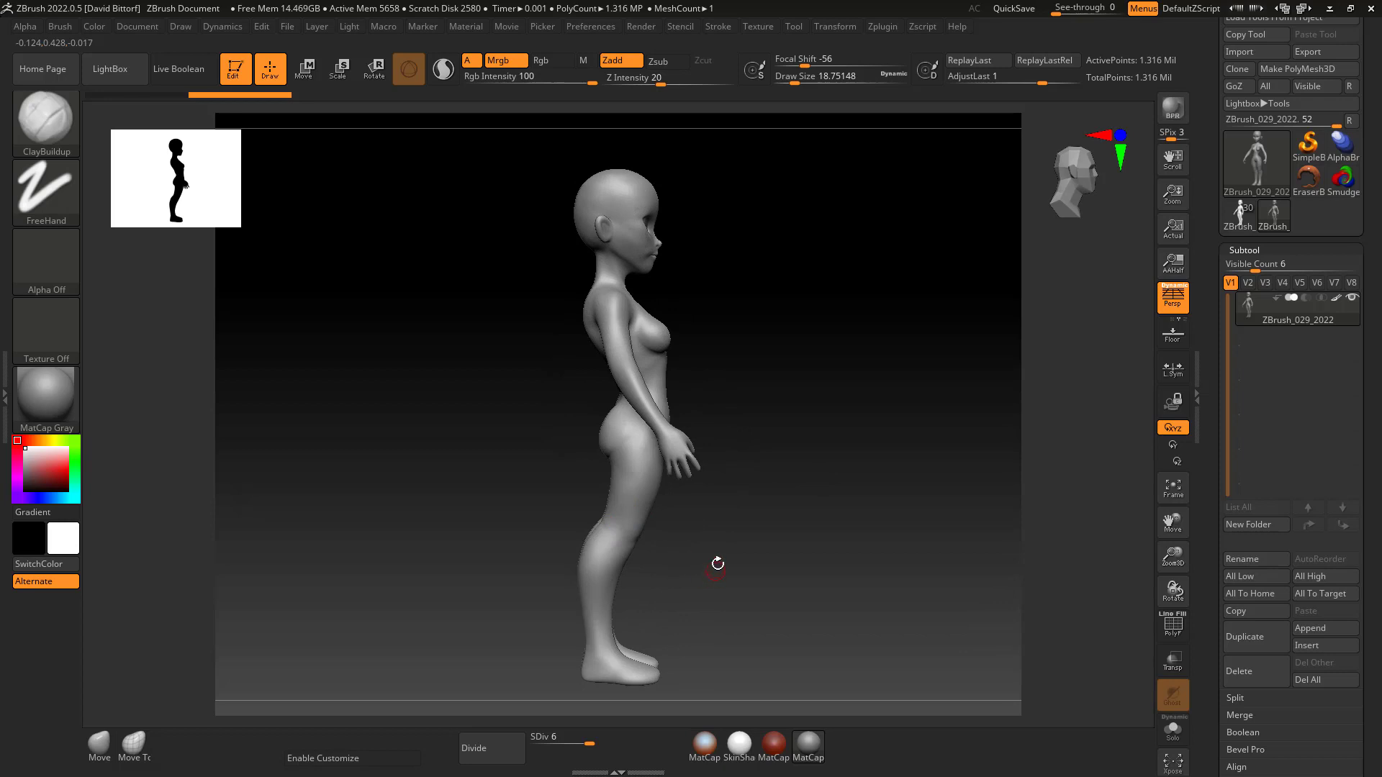
mouse_move(691, 569)
left_mouse_down()
mouse_move(763, 580)
mouse_move(749, 494)
mouse_move(652, 545)
mouse_move(736, 559)
left_mouse_up()
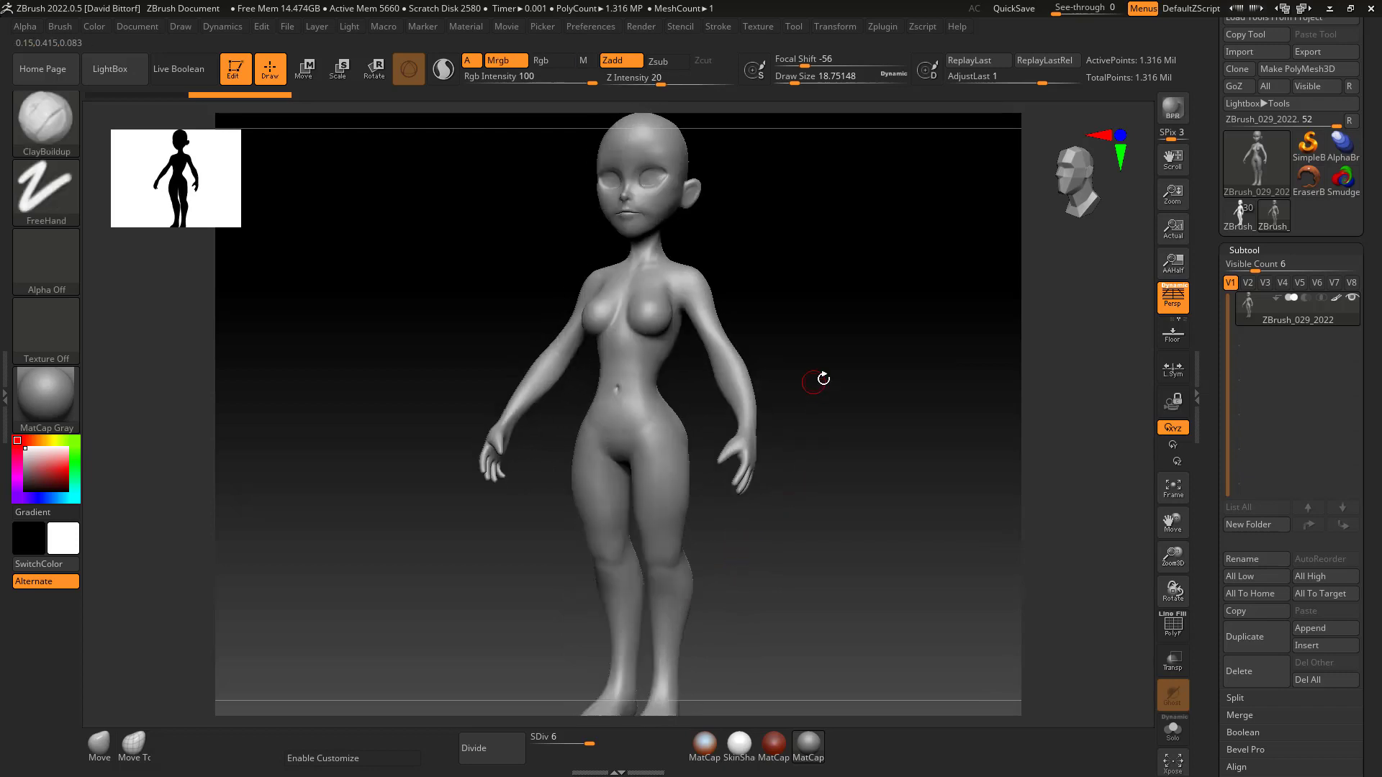
mouse_move(820, 379)
left_mouse_down("shift")
mouse_move(718, 302)
mouse_move(741, 265)
mouse_move(711, 240)
mouse_move(639, 232)
left_mouse_up("shift")
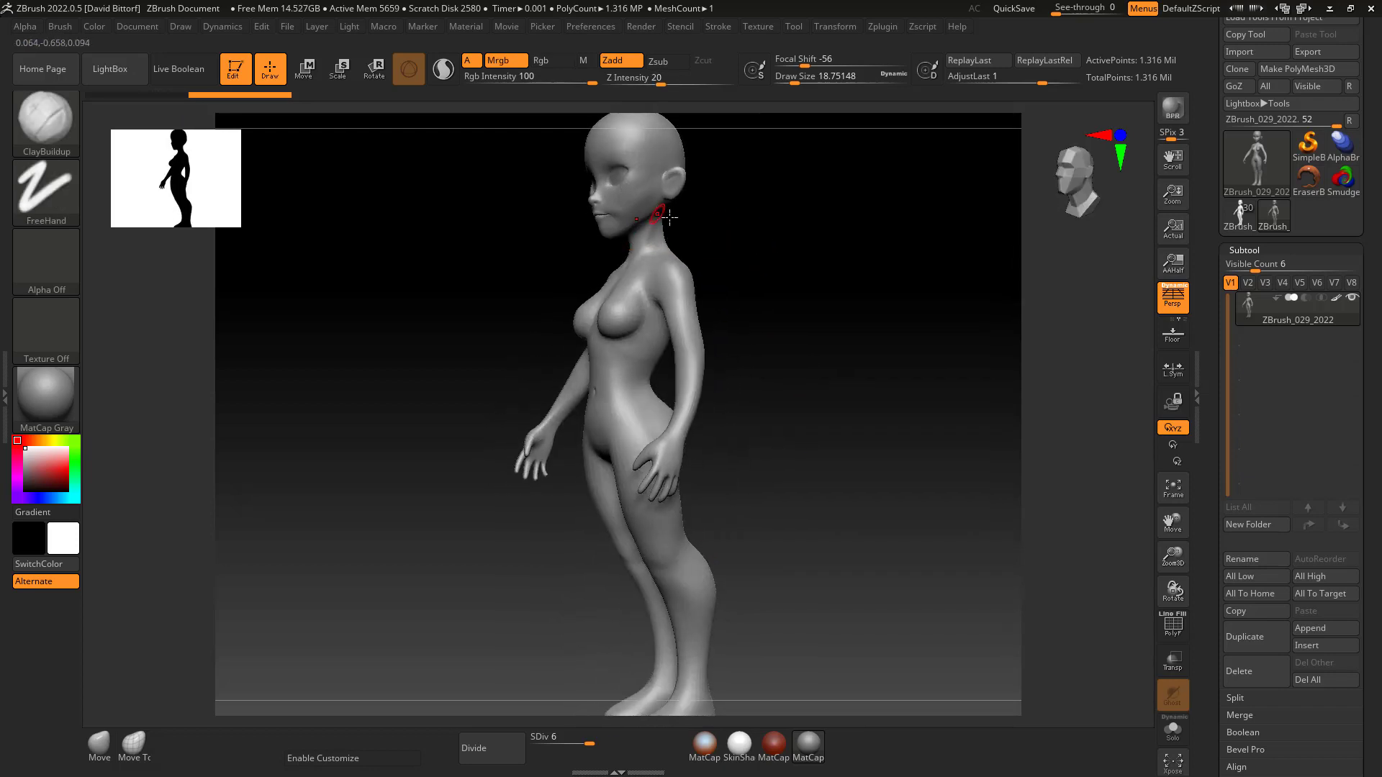
mouse_move(742, 259)
left_mouse_down()
mouse_move(749, 268)
mouse_move(644, 191)
left_mouse_up()
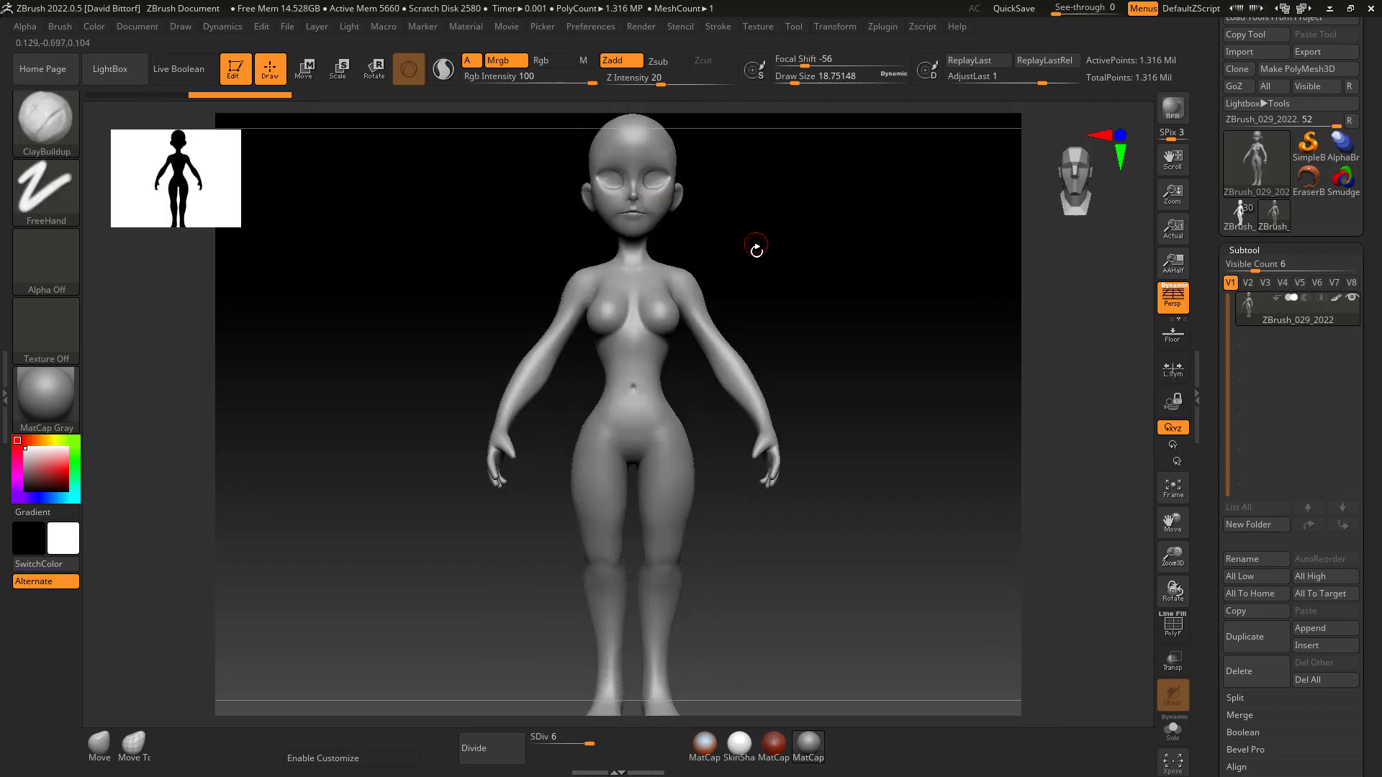
mouse_move(756, 249)
left_mouse_down()
mouse_move(740, 259)
mouse_move(757, 259)
left_mouse_up()
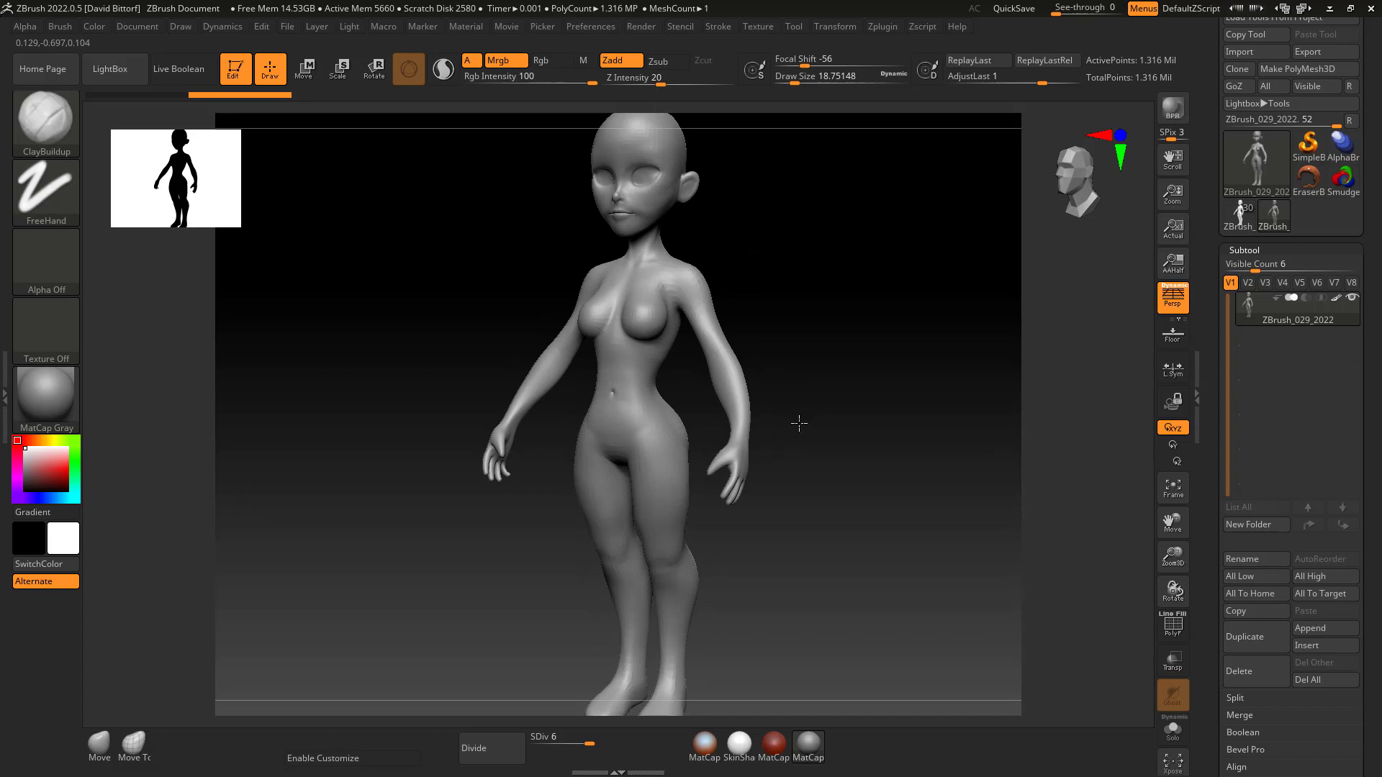
mouse_move(799, 423)
left_mouse_down()
mouse_move(787, 395)
mouse_move(797, 378)
left_mouse_up()
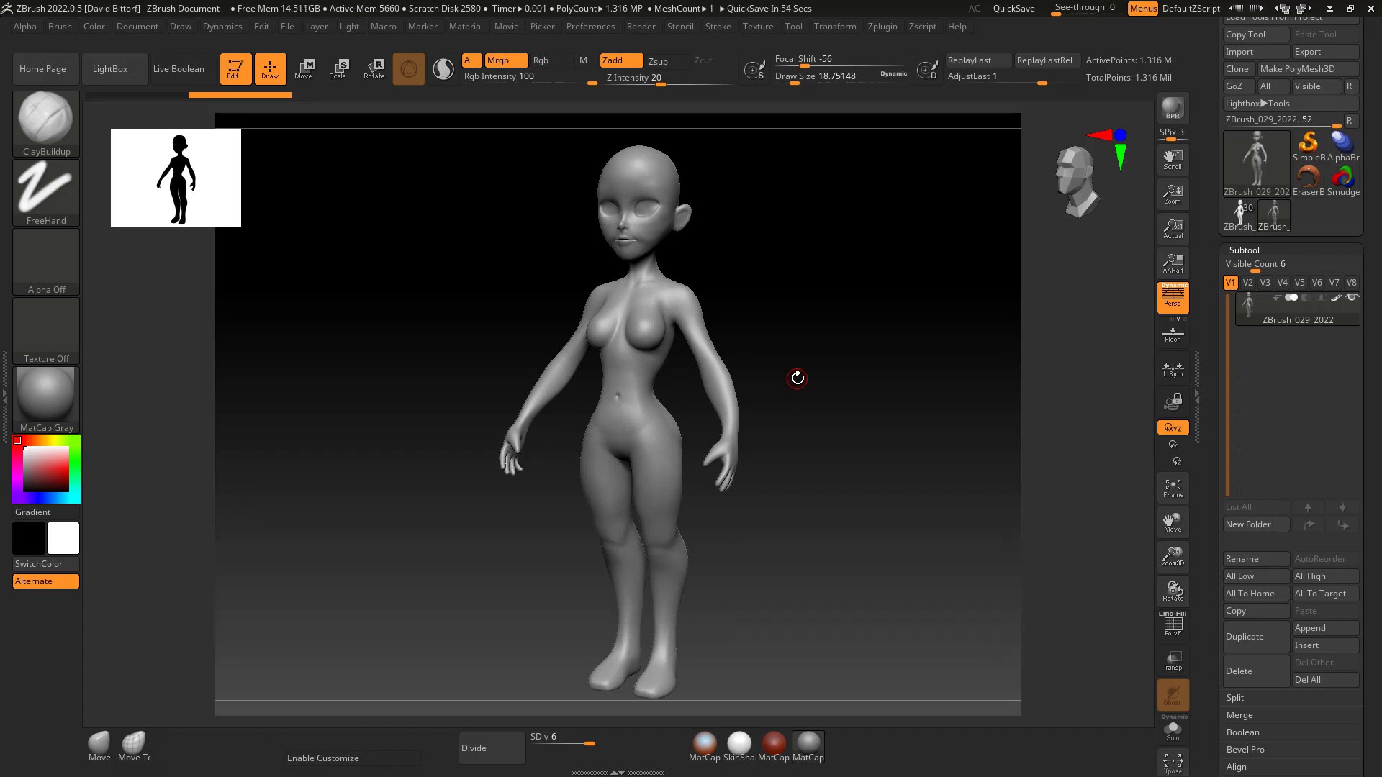
Mask the torso from chest to hips, clearing the right arm, shoulder and waist edge
left_click_drag(849, 420, 861, 398, "shift")
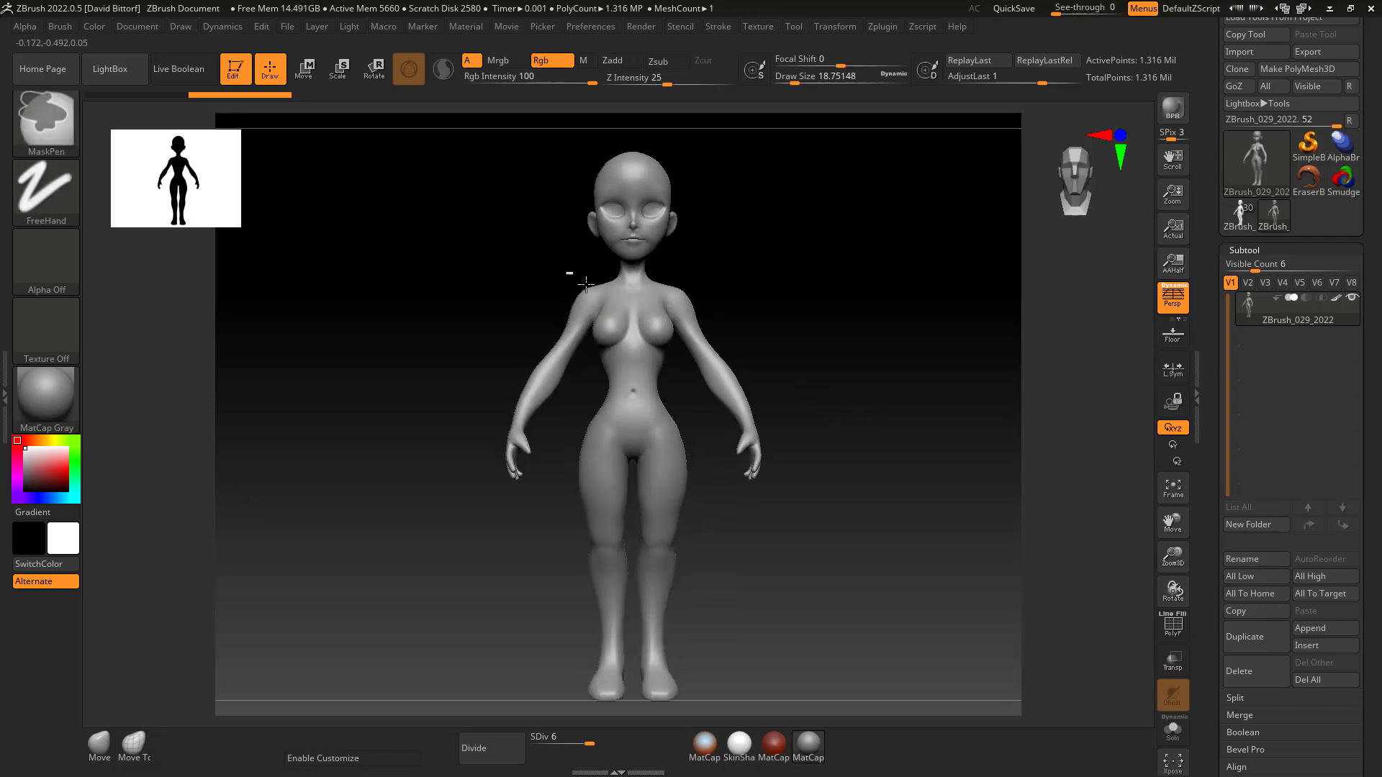
left_click_drag(566, 273, 708, 425, "ctrl")
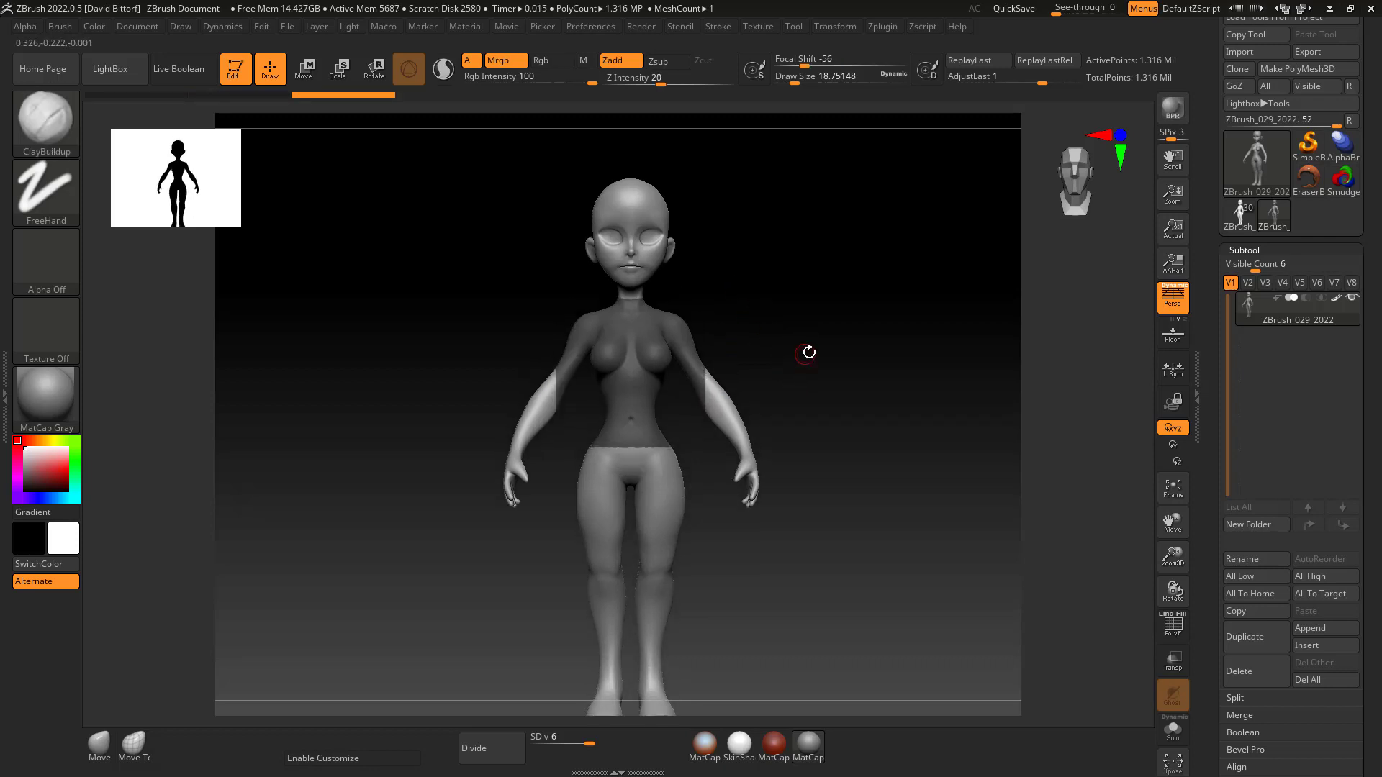
mouse_move(804, 336)
left_mouse_down("alt")
mouse_move(818, 386)
mouse_move(759, 288)
left_mouse_up("alt")
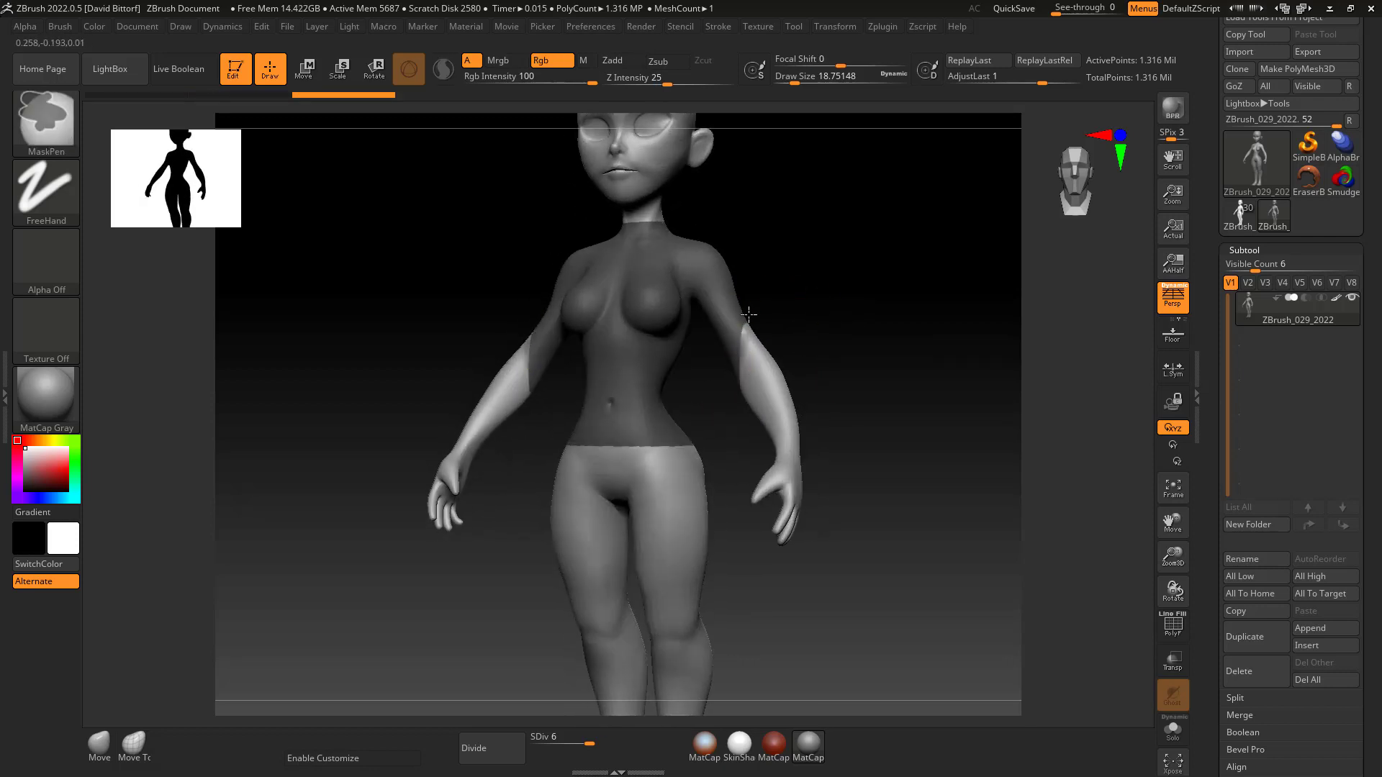
mouse_move(734, 345)
left_mouse_down("ctrl")
mouse_move(741, 320)
mouse_move(701, 288)
left_mouse_up("ctrl")
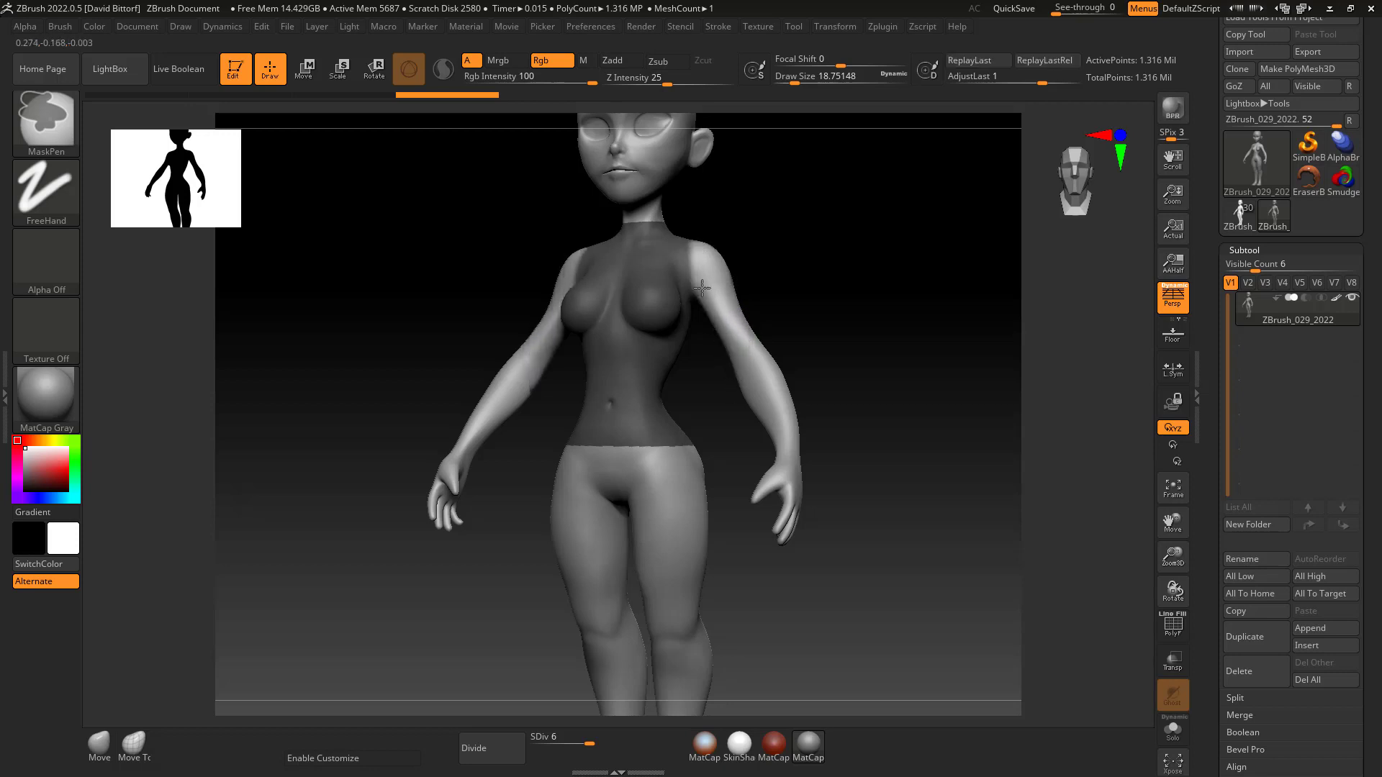
left_click_drag(702, 239, 709, 245, "ctrl+alt")
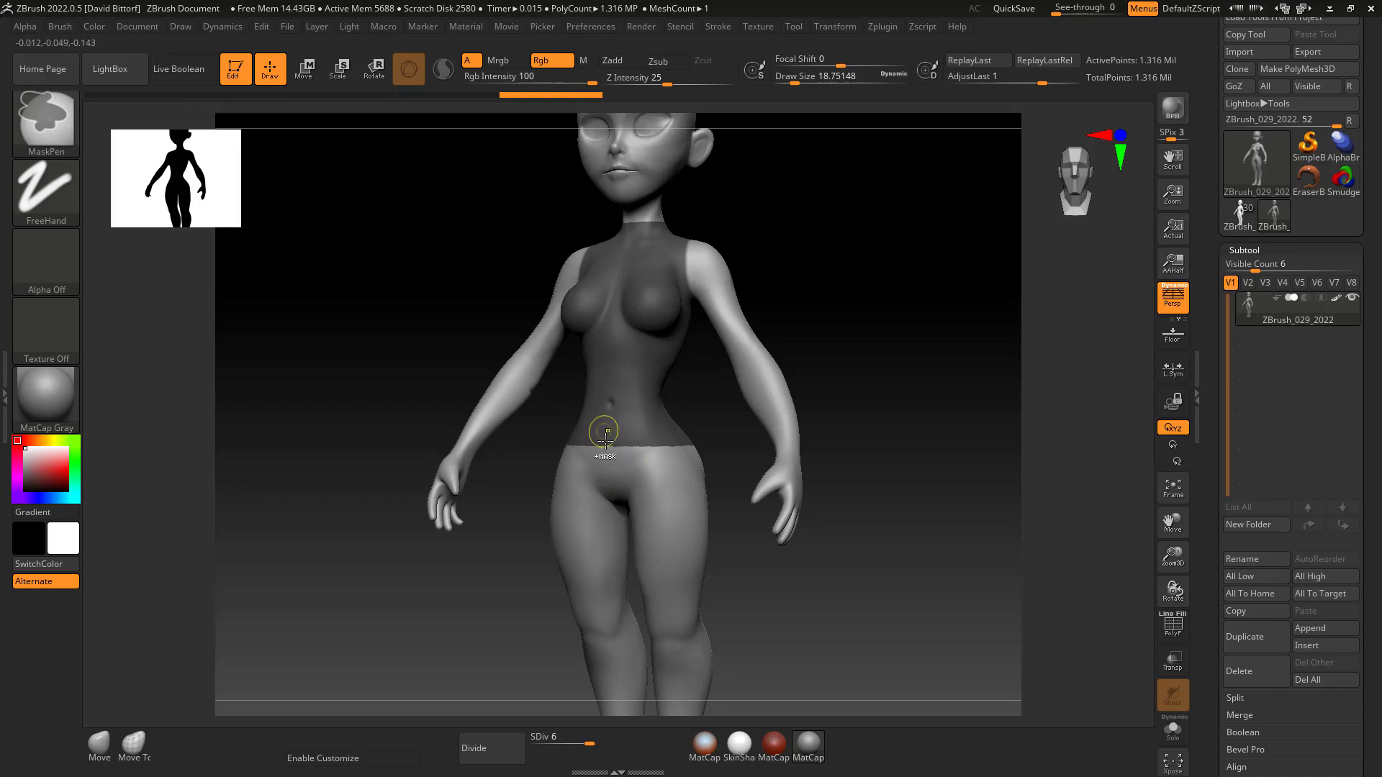
mouse_move(647, 454)
left_mouse_down("ctrl+alt")
mouse_move(624, 459)
mouse_move(678, 436)
left_mouse_up("ctrl+alt")
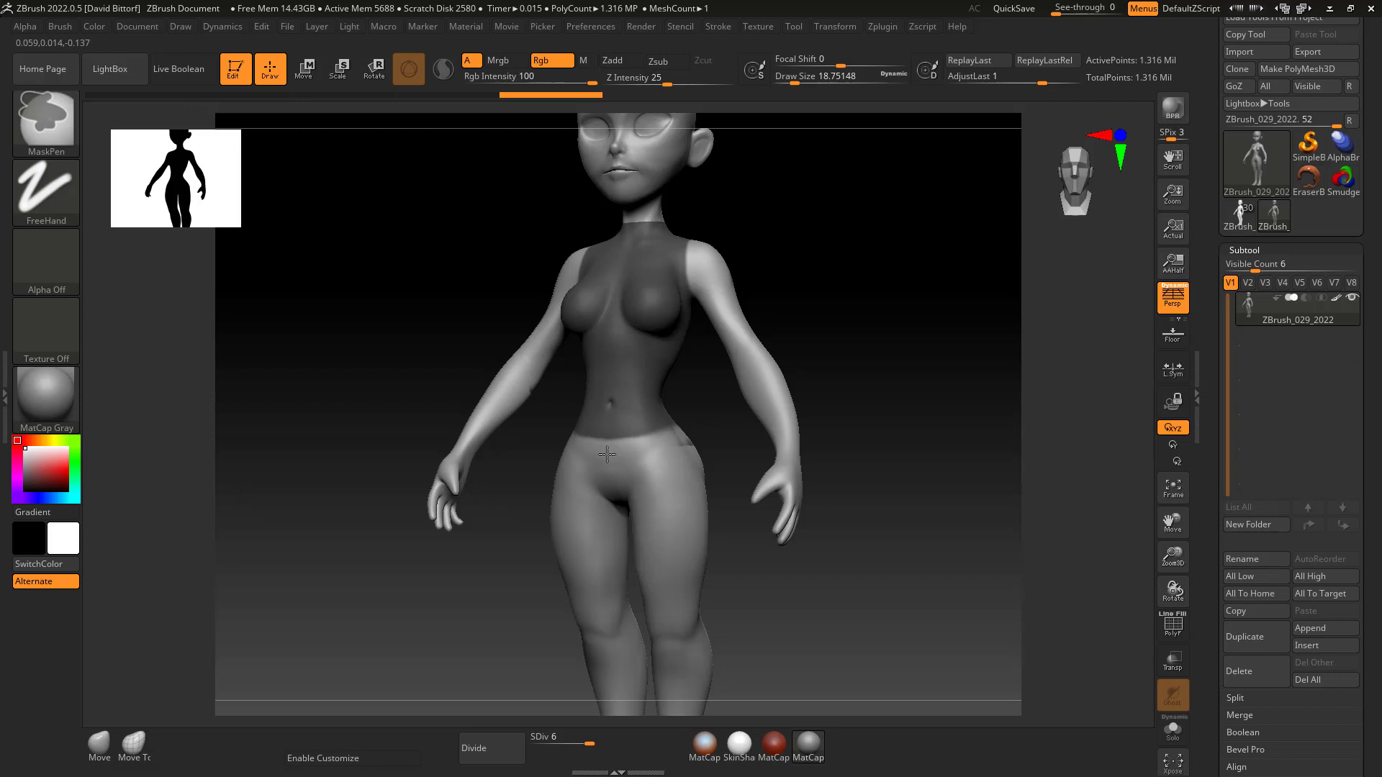
Check and touch up the torso mask from the back, sides and below
left_click_drag(876, 327, 683, 338)
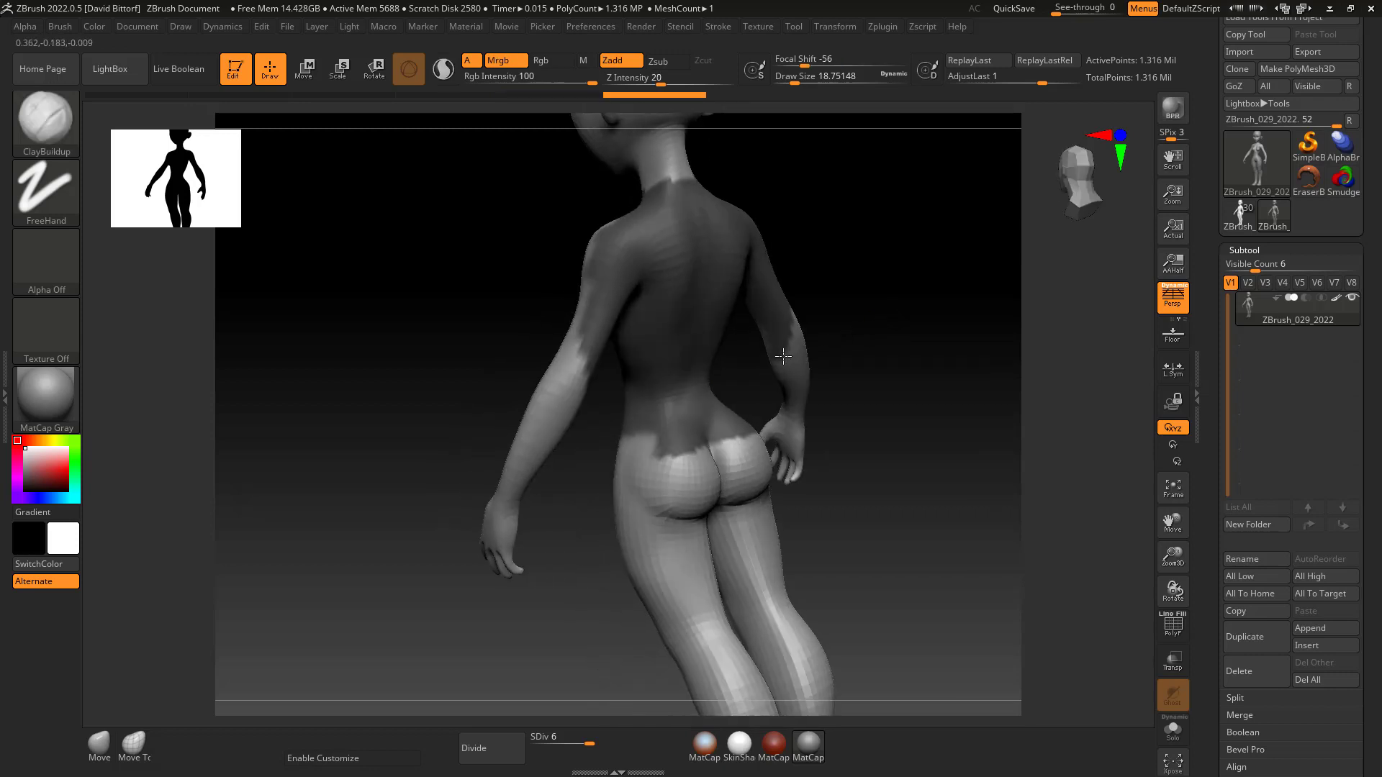
mouse_move(641, 450)
left_mouse_down("ctrl+alt")
mouse_move(703, 436)
mouse_move(629, 454)
left_mouse_up("ctrl+alt")
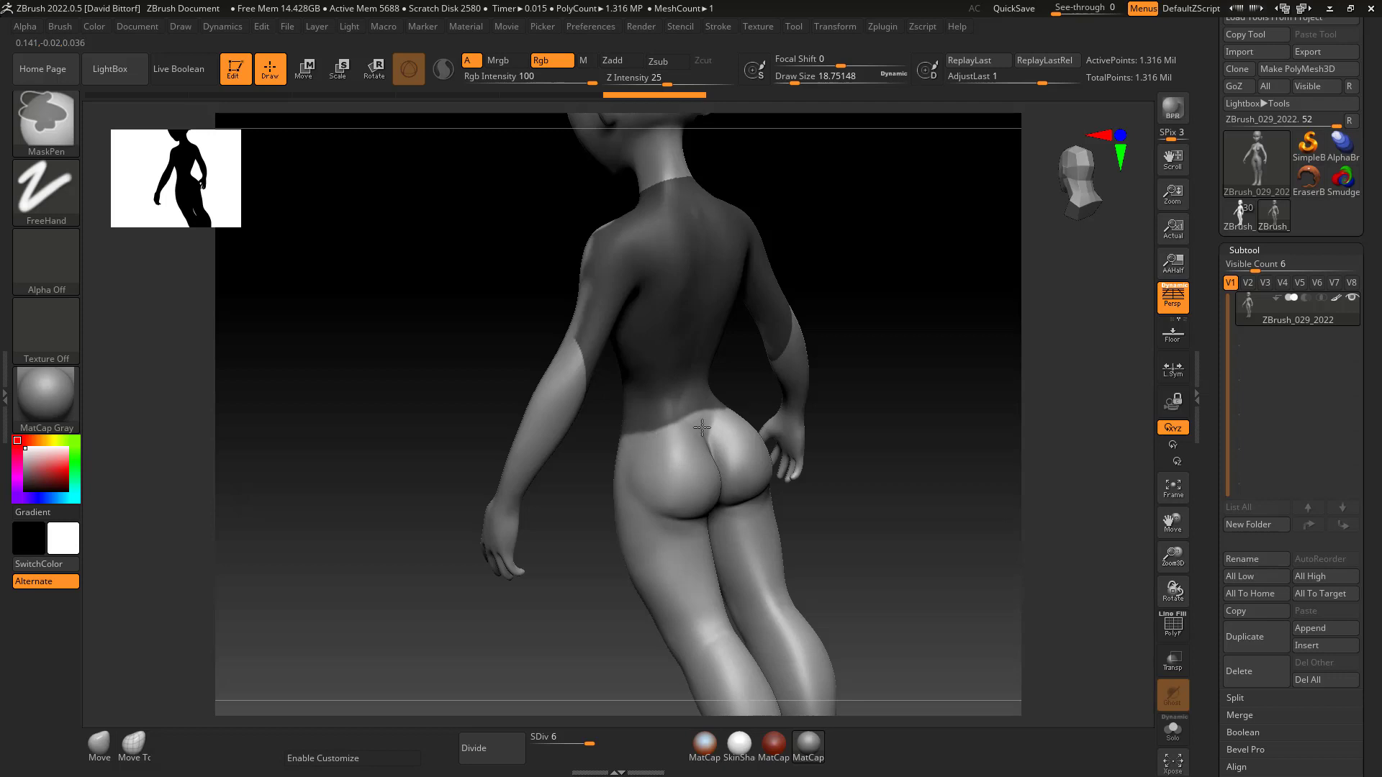
mouse_move(799, 247)
left_mouse_down()
mouse_move(547, 245)
mouse_move(554, 400)
left_mouse_up()
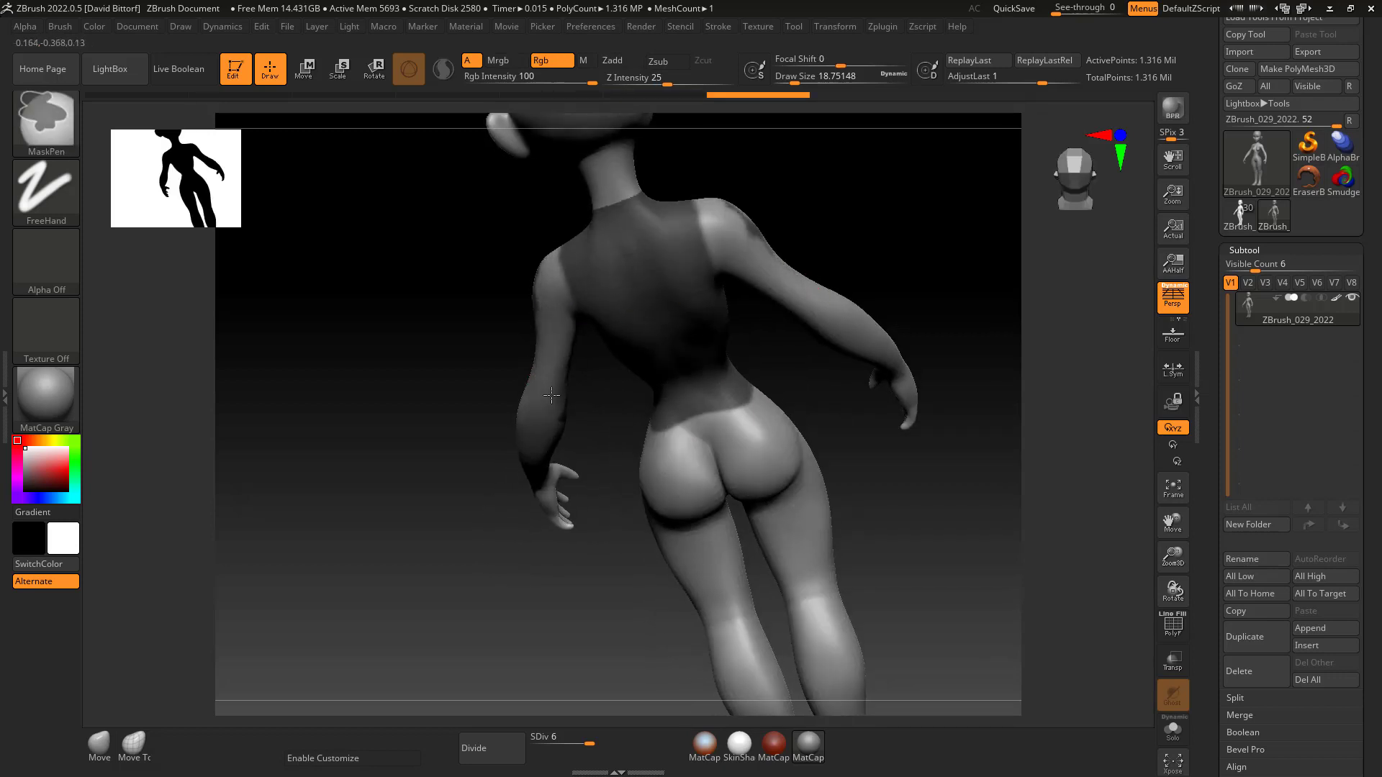
left_click_drag(469, 382, 540, 287)
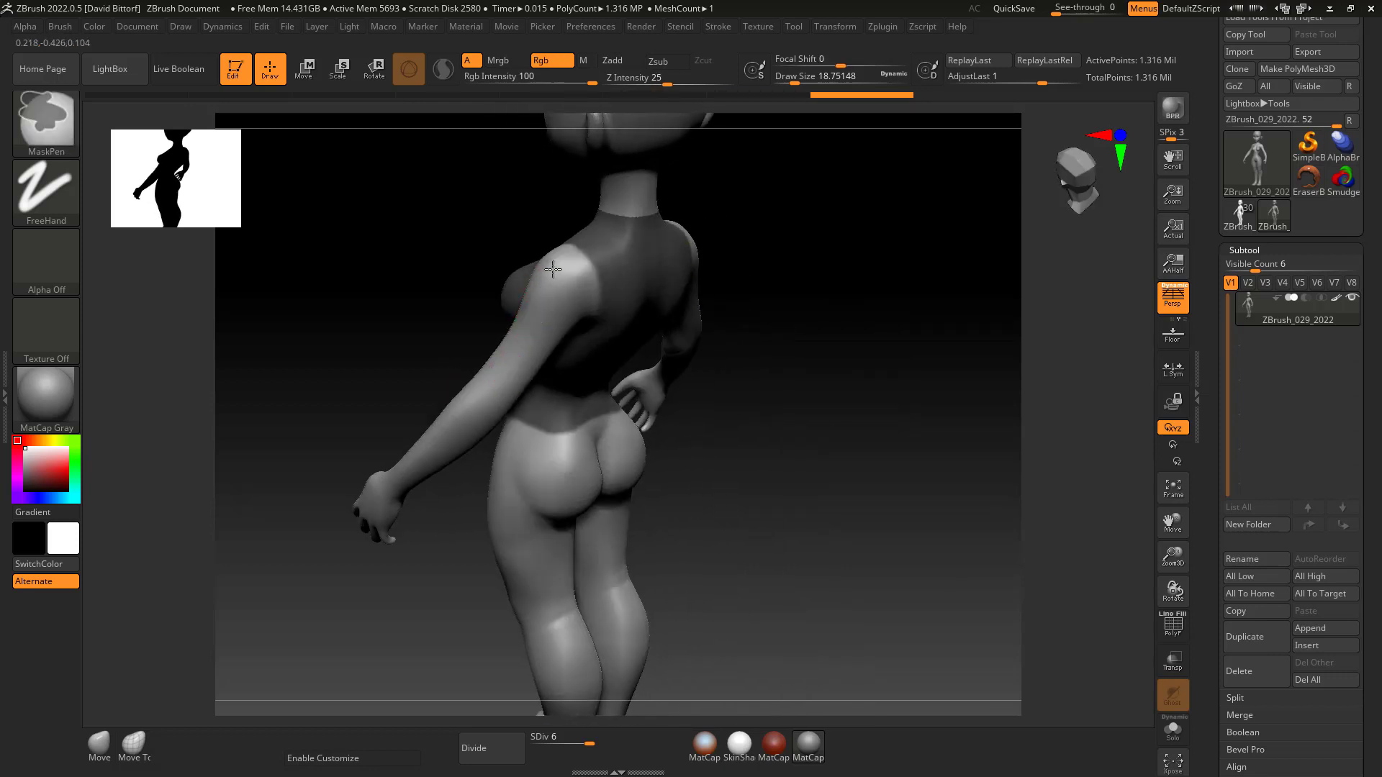
mouse_move(403, 361)
left_mouse_down()
mouse_move(435, 311)
mouse_move(447, 377)
mouse_move(638, 246)
left_mouse_up()
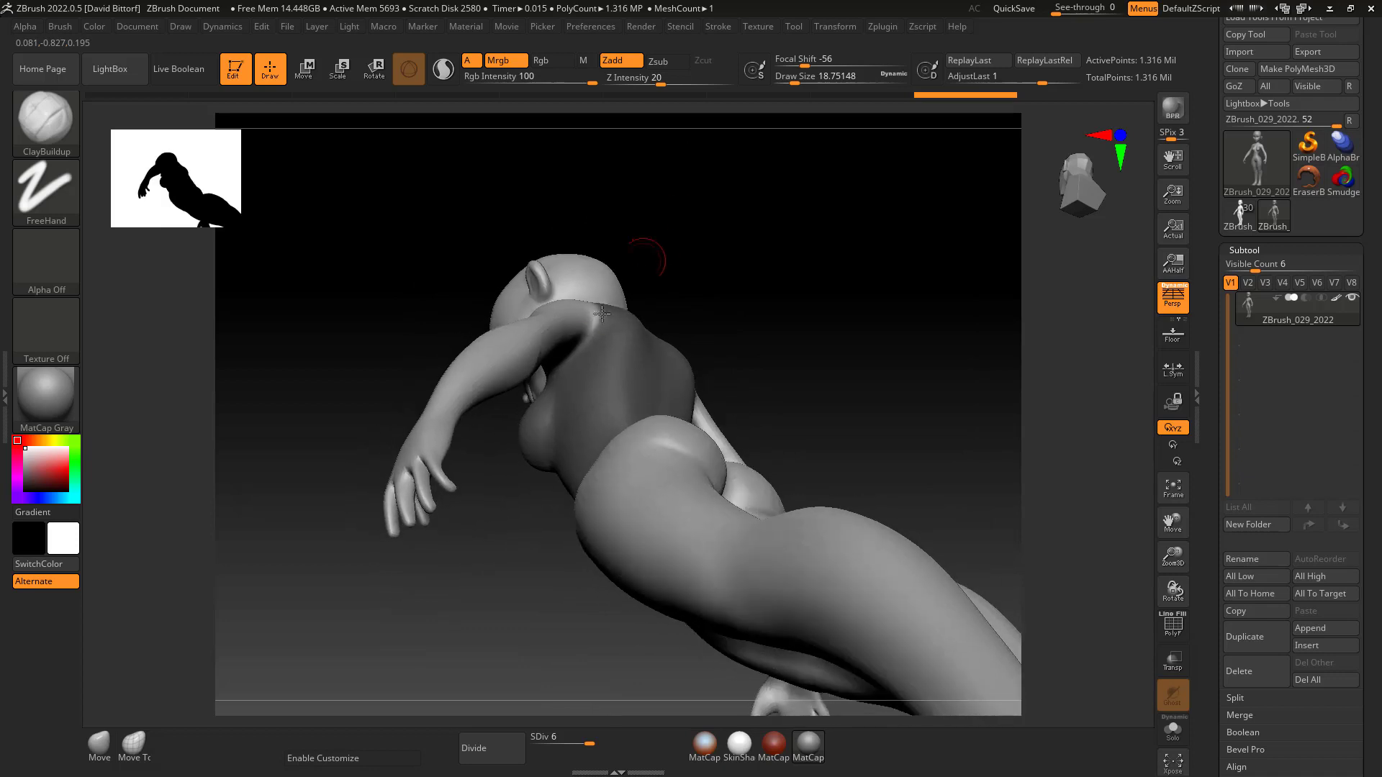
key("ctrl")
mouse_move(727, 222)
left_mouse_down()
mouse_move(654, 323)
mouse_move(541, 355)
left_mouse_up()
key("ctrl")
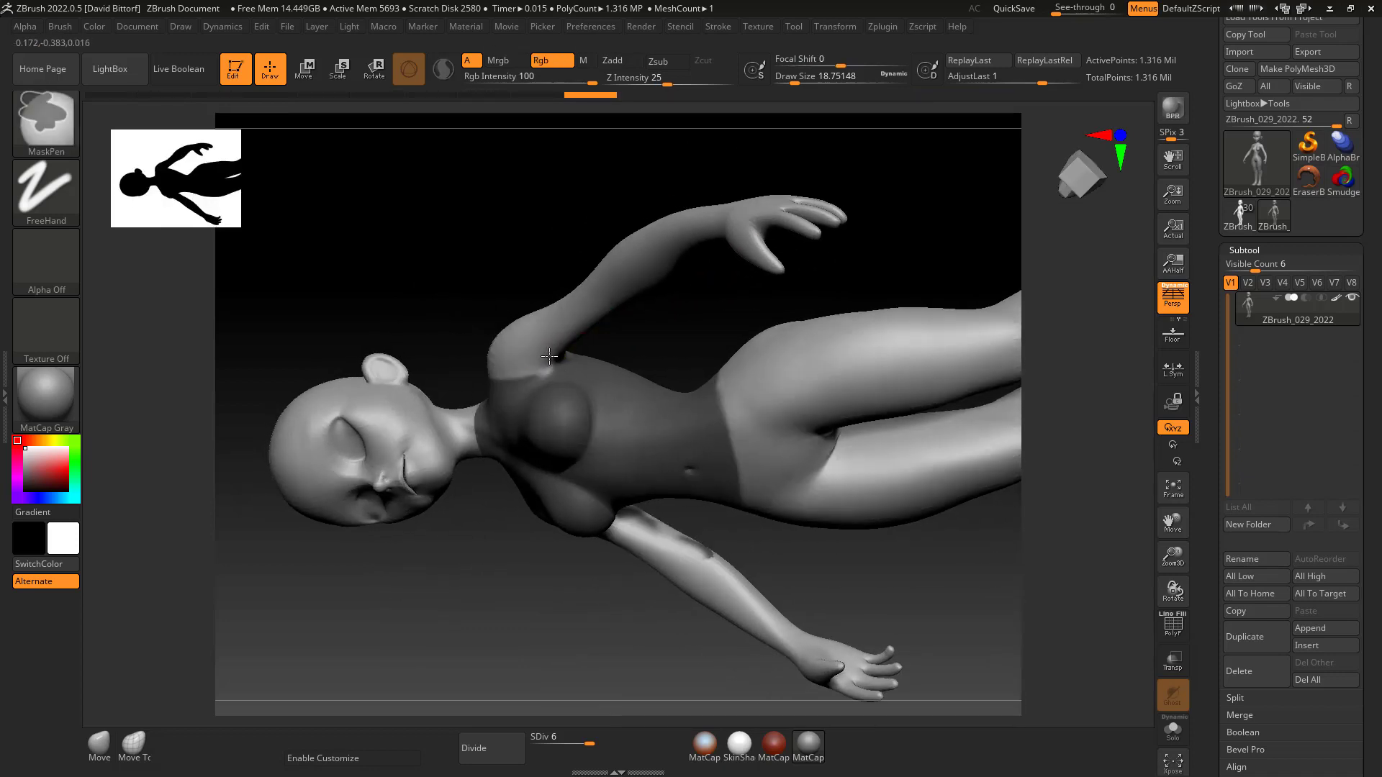
mouse_move(583, 219)
left_mouse_down()
mouse_move(700, 365)
mouse_move(727, 377)
mouse_move(468, 401)
left_mouse_up()
Extend the torso mask around the back and over the neck base as a collar band
key("ctrl")
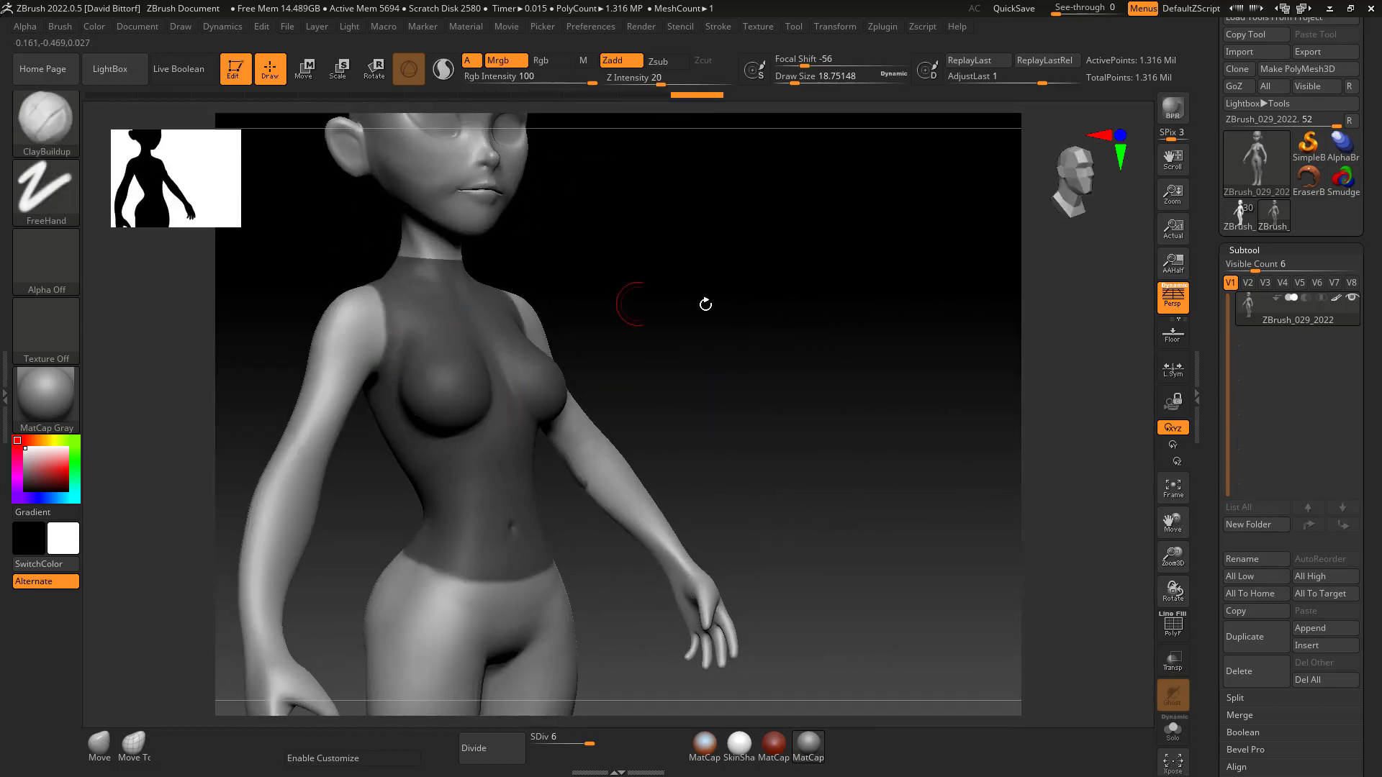
mouse_move(707, 302)
left_mouse_down()
mouse_move(619, 354)
mouse_move(688, 367)
mouse_move(799, 339)
mouse_move(645, 284)
left_mouse_up()
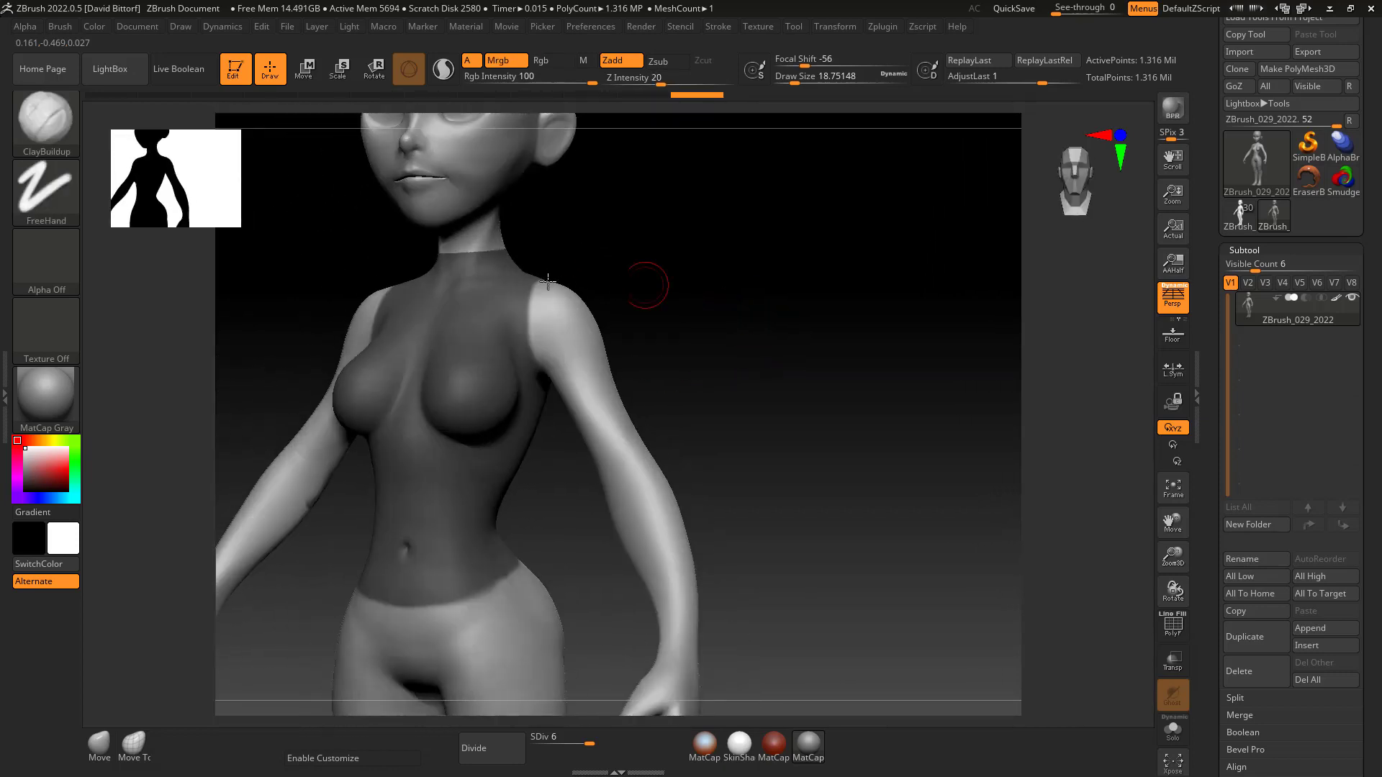
key("ctrl")
left_click_drag(447, 253, 465, 243, "ctrl")
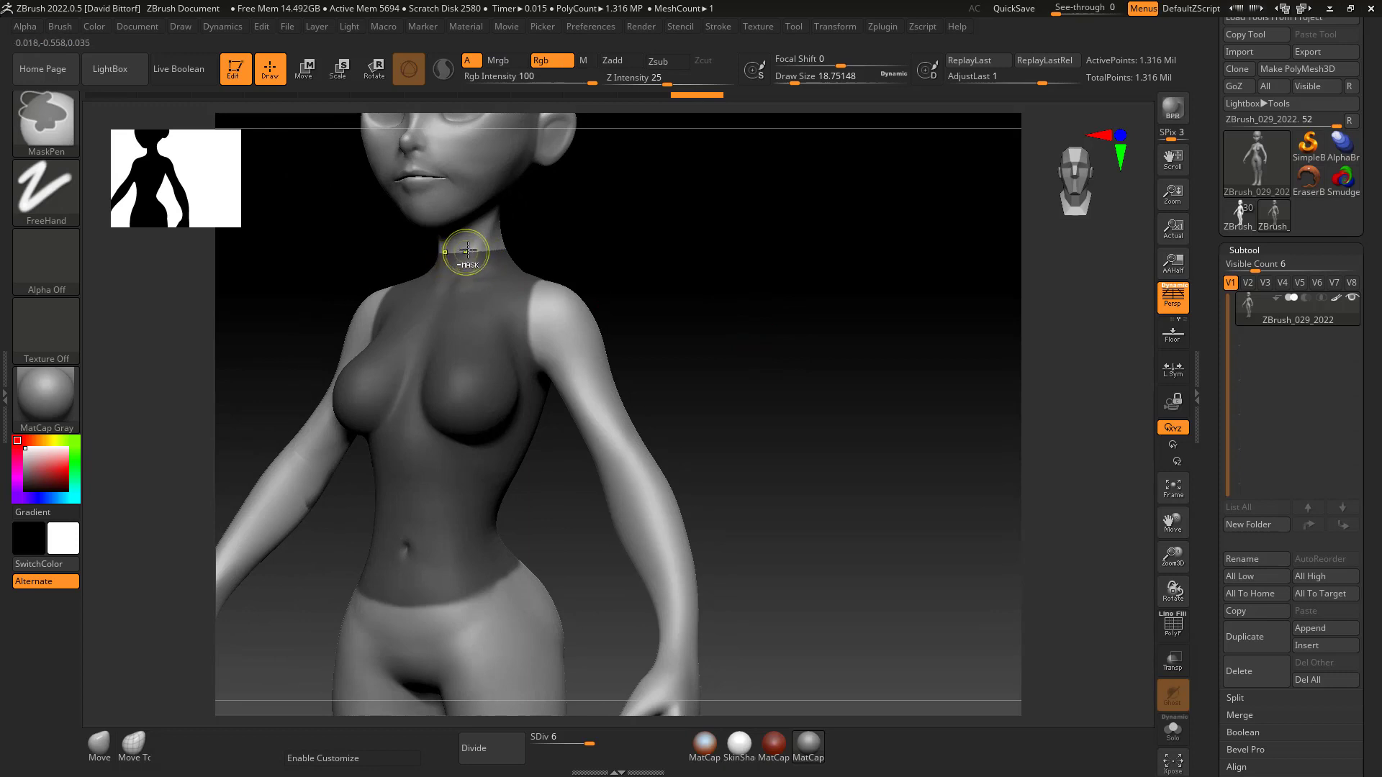
left_click_drag(595, 222, 595, 238)
key("ctrl")
mouse_move(424, 250)
left_mouse_down("ctrl")
mouse_move(568, 213)
mouse_move(451, 234)
left_mouse_up("ctrl")
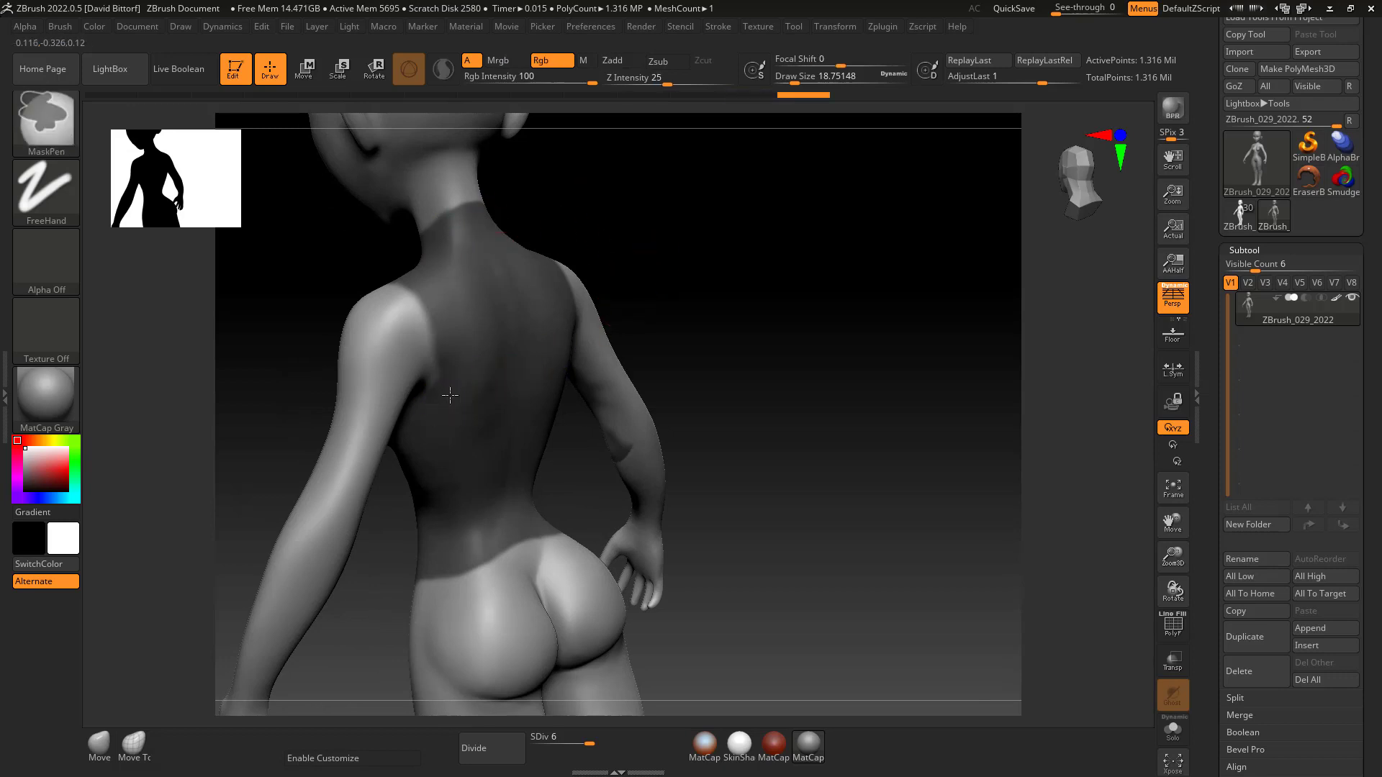
mouse_move(435, 407)
left_mouse_down()
mouse_move(787, 250)
mouse_move(682, 269)
mouse_move(700, 361)
mouse_move(738, 365)
left_mouse_up()
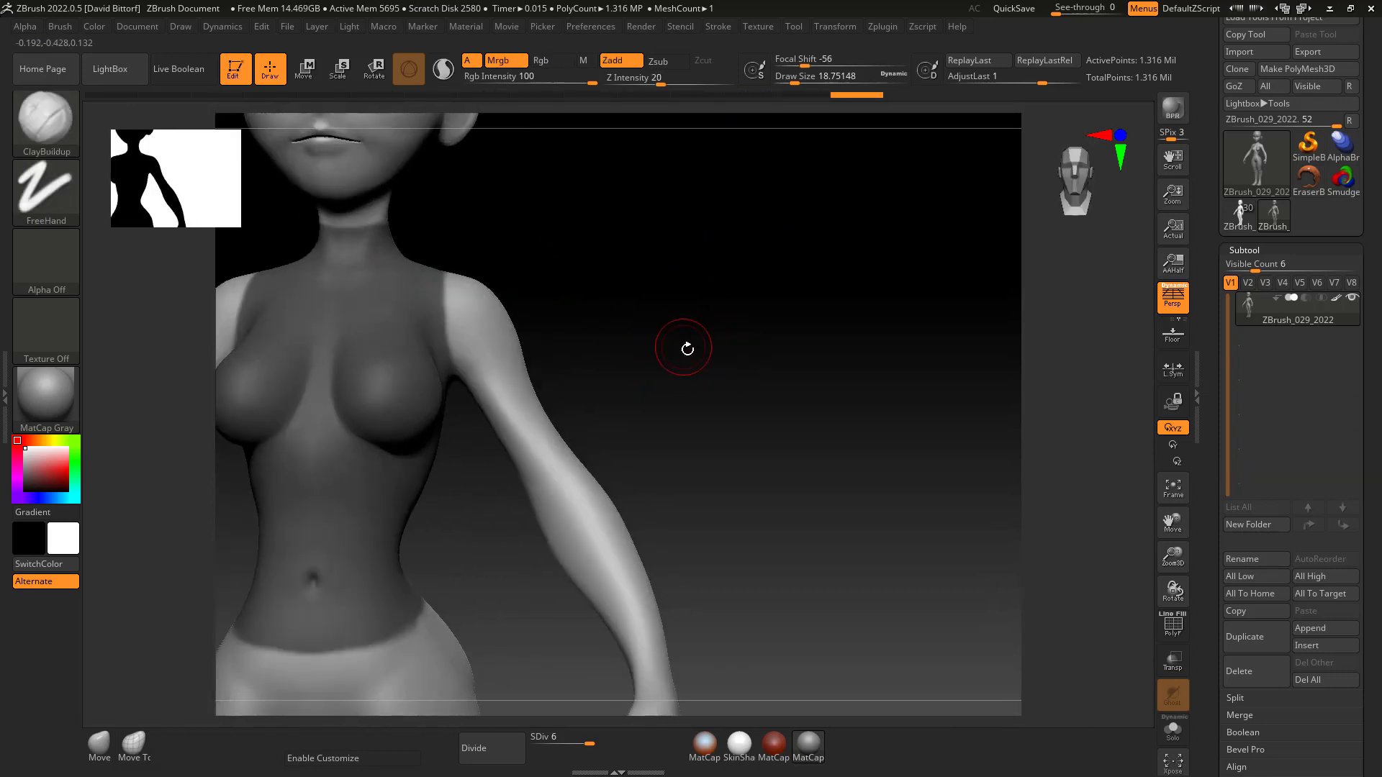
mouse_move(678, 326)
left_mouse_down()
mouse_move(752, 370)
mouse_move(886, 403)
mouse_move(909, 423)
left_mouse_up()
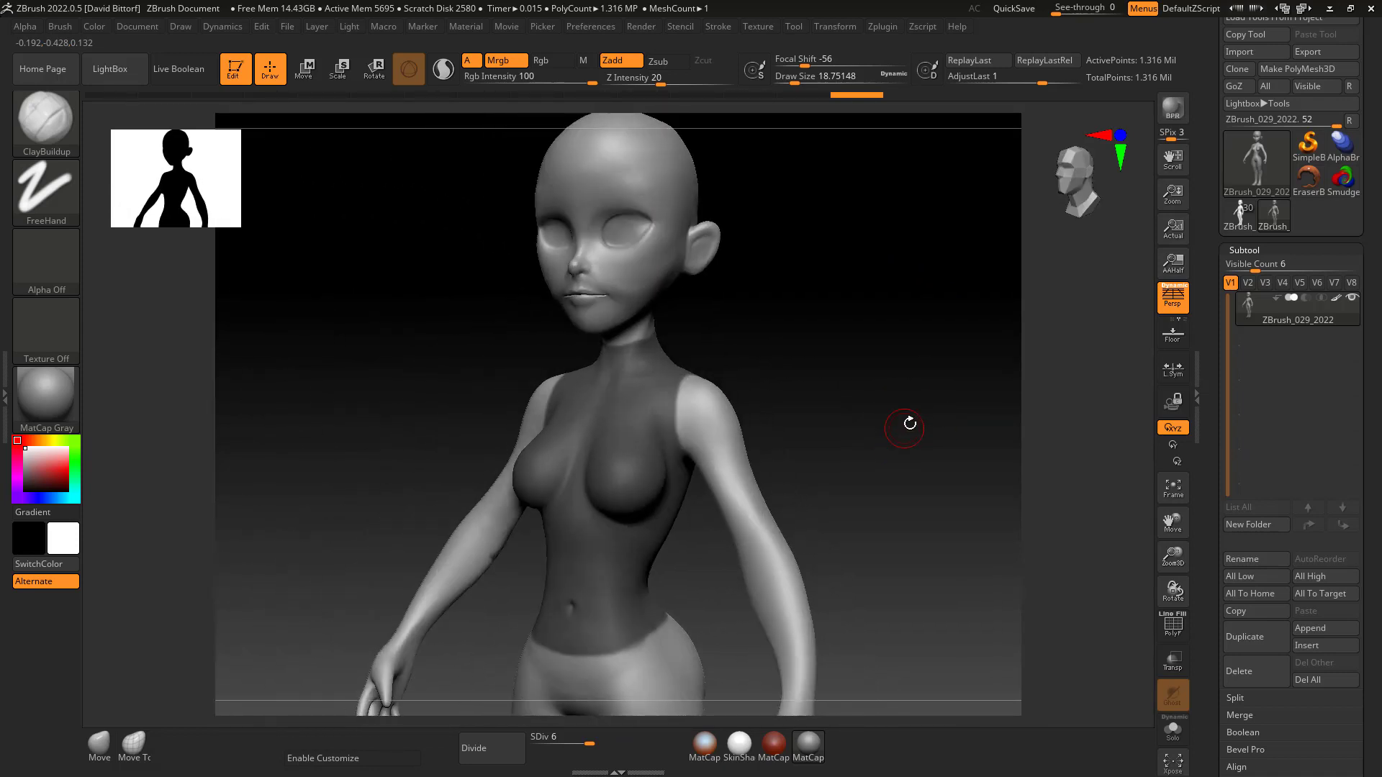
Preview a Subtool Extract shell from the masked torso at thickness 0.00458
left_click(1244, 251)
left_click(1258, 269)
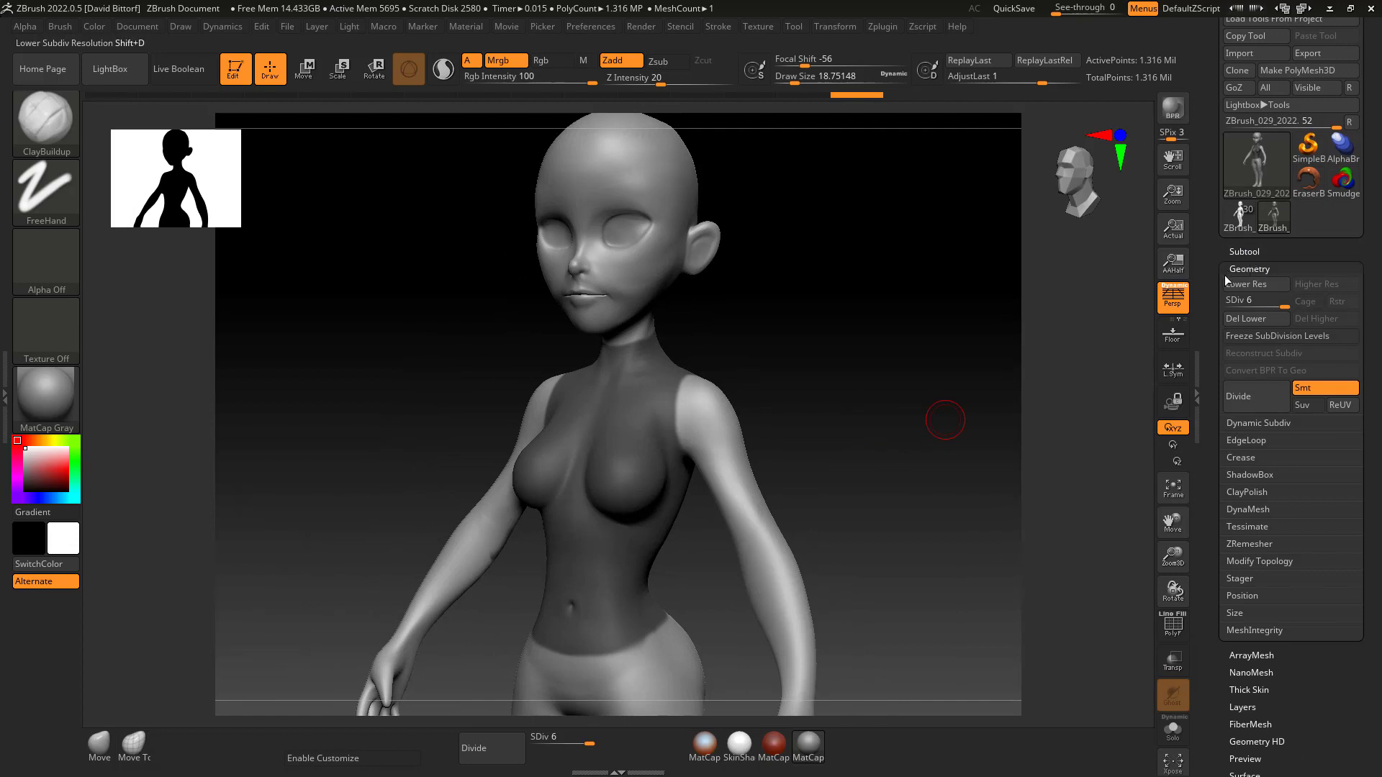
mouse_move(1216, 287)
left_mouse_down()
mouse_move(1213, 224)
mouse_move(1200, 337)
mouse_move(1207, 269)
left_mouse_up()
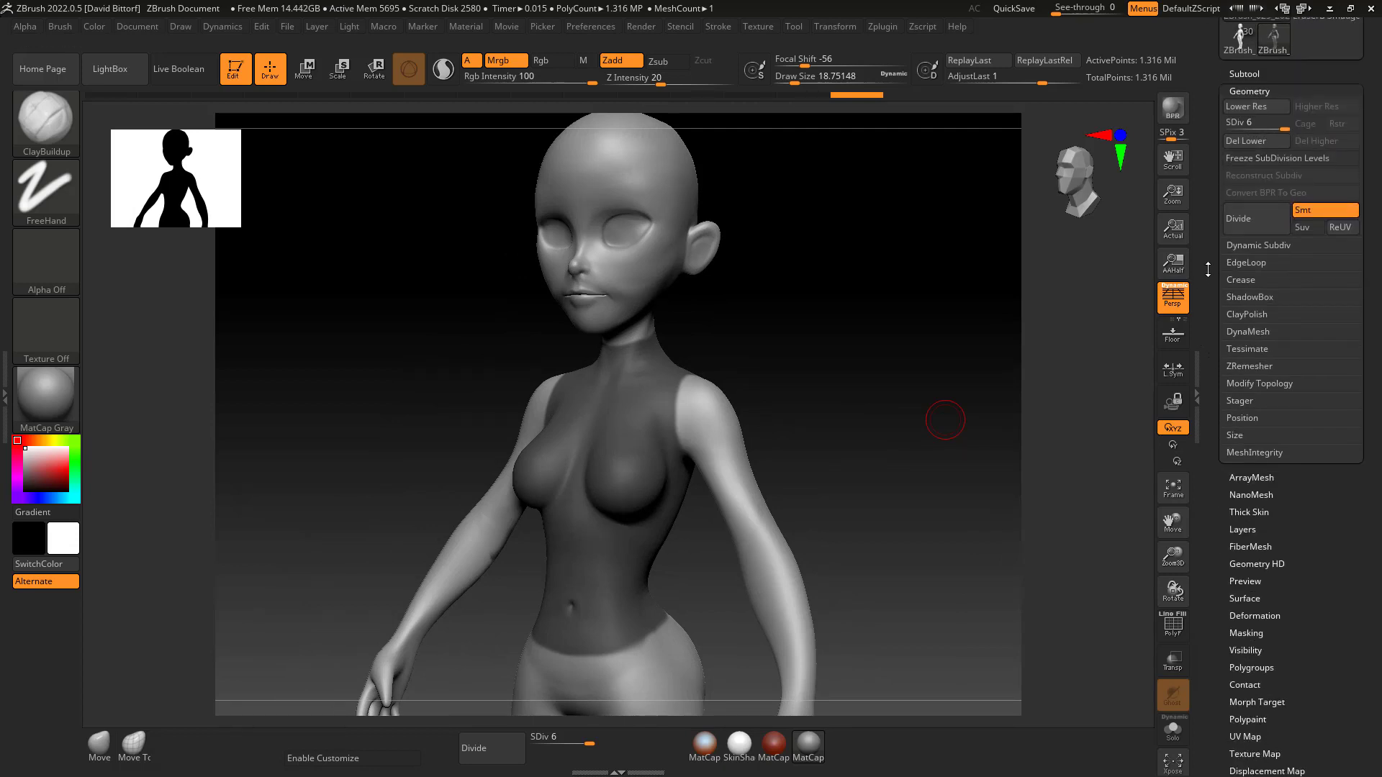
left_click(1244, 74)
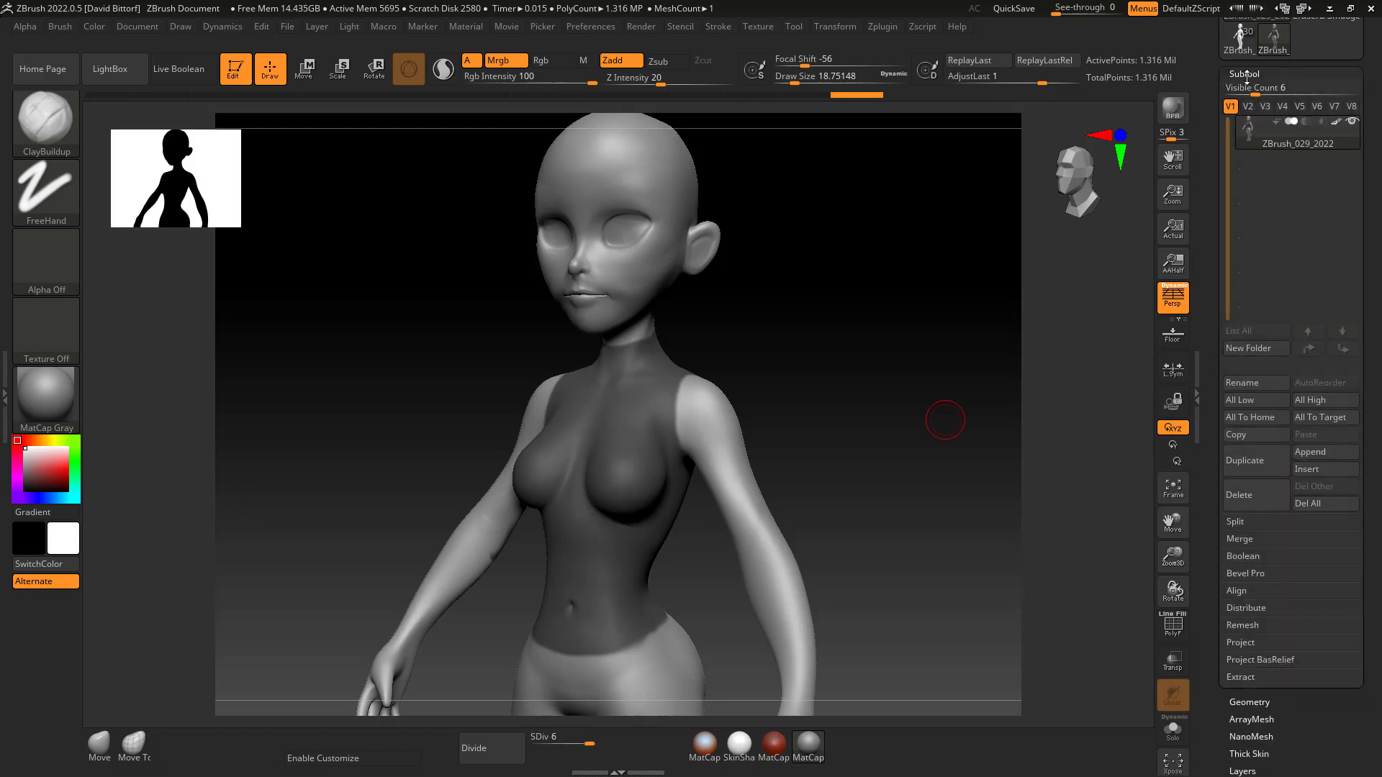
left_click(1241, 678)
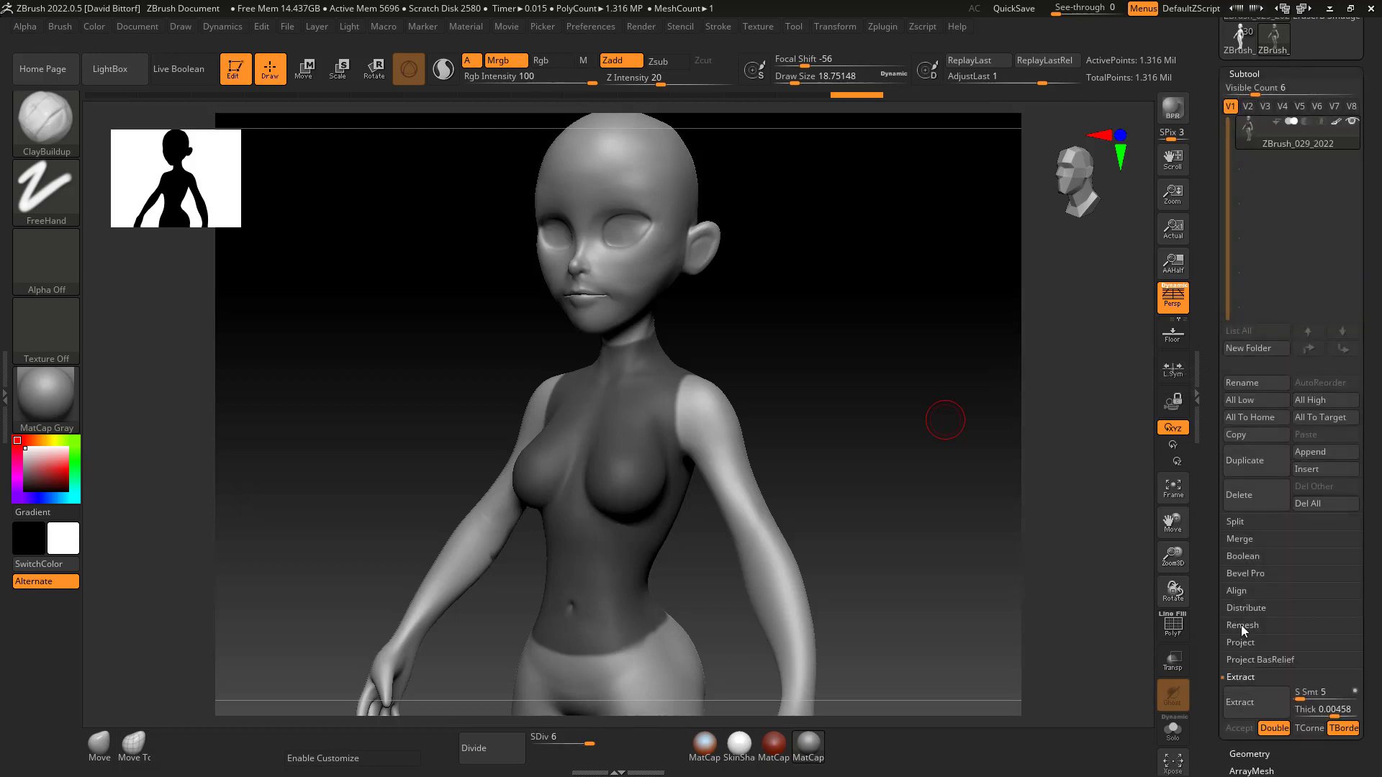
left_click(1263, 703)
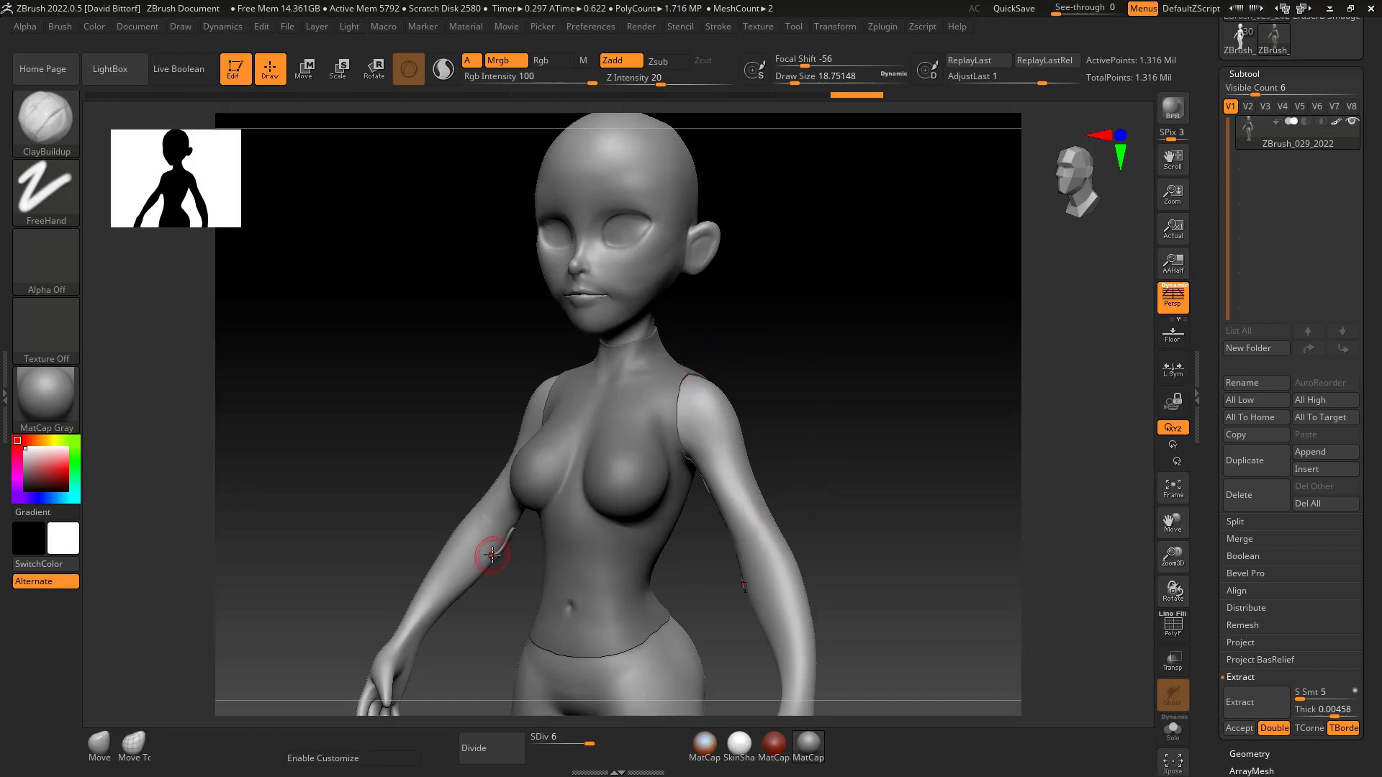
Review the torso mask around the back, head and shoulders
left_click_drag(826, 454, 965, 399)
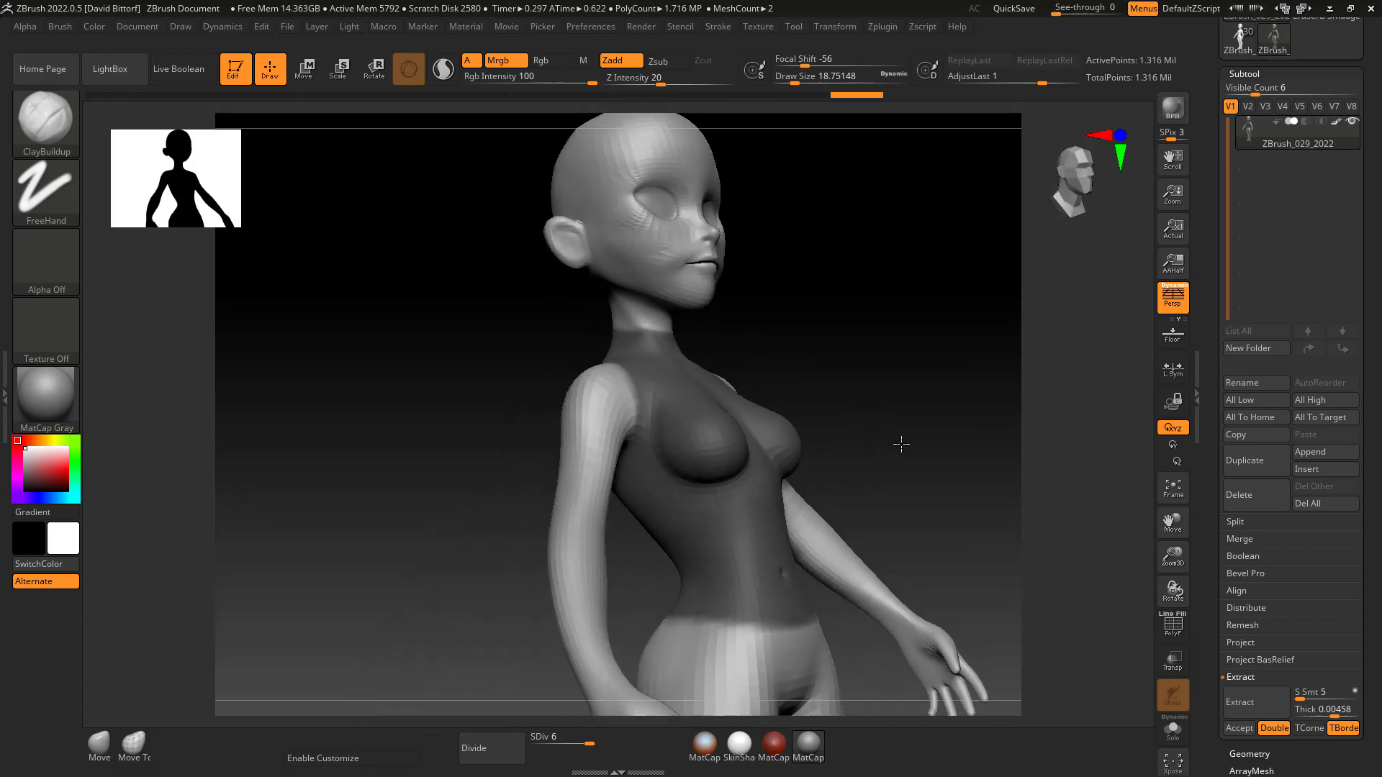
left_click_drag(558, 607, 553, 563)
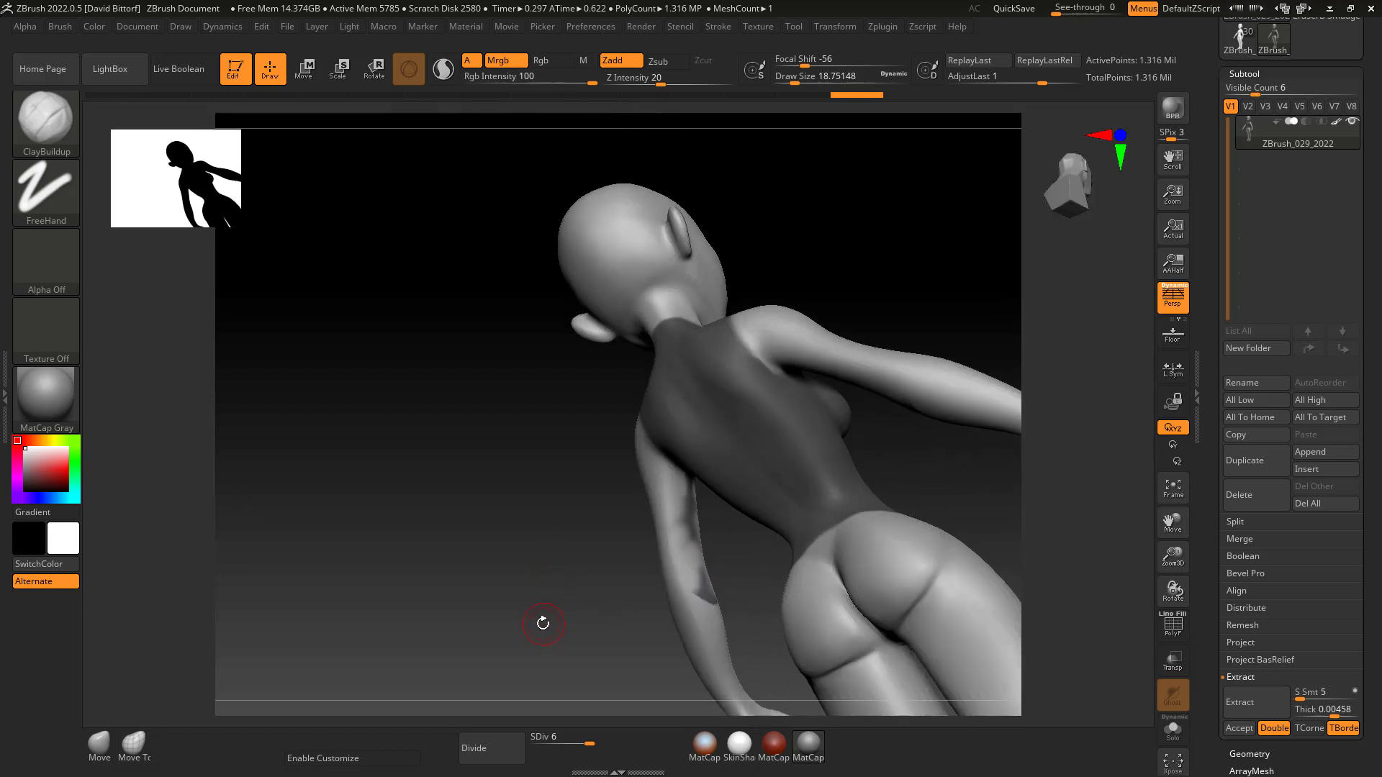
mouse_move(543, 624)
left_mouse_down()
mouse_move(494, 524)
mouse_move(509, 585)
left_mouse_up()
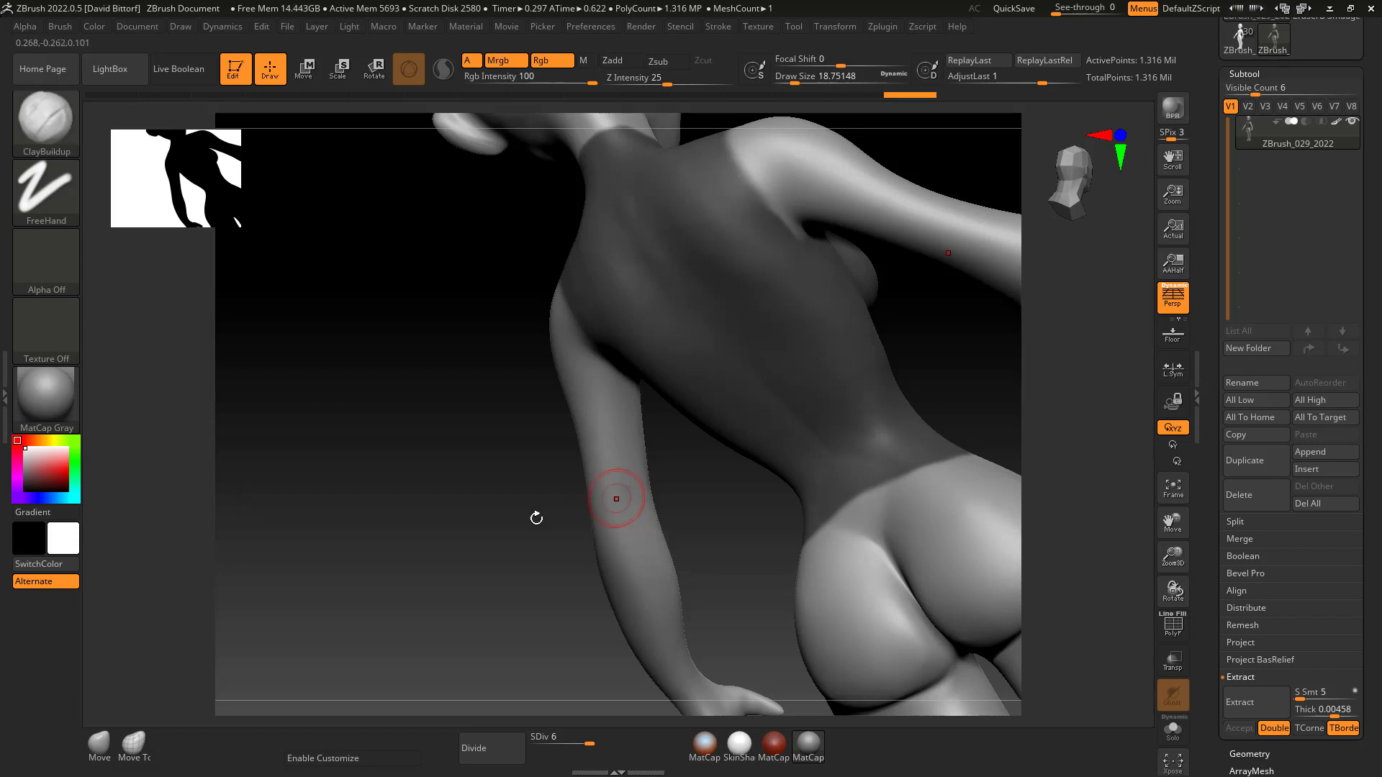
mouse_move(547, 503)
left_mouse_down()
mouse_move(468, 413)
mouse_move(605, 420)
left_mouse_up()
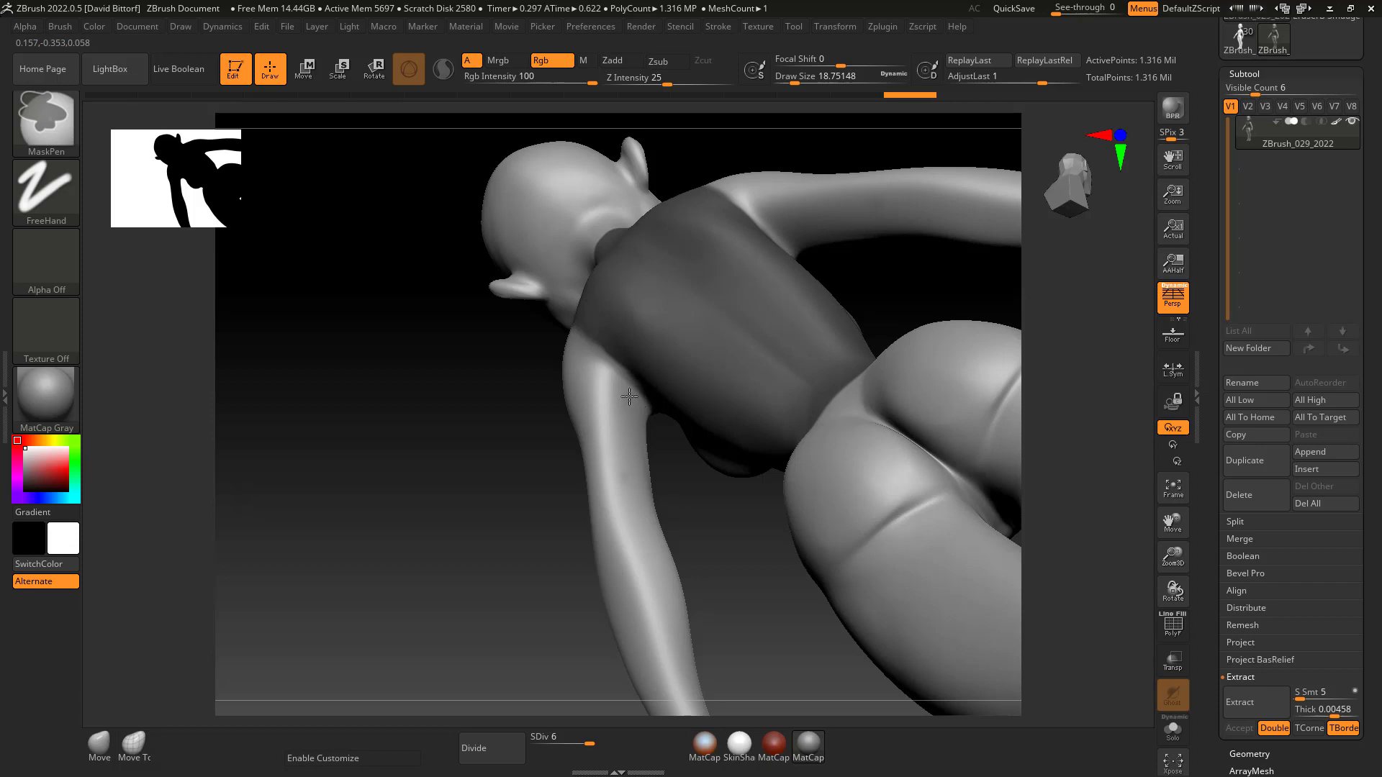
left_click_drag(411, 530, 472, 580)
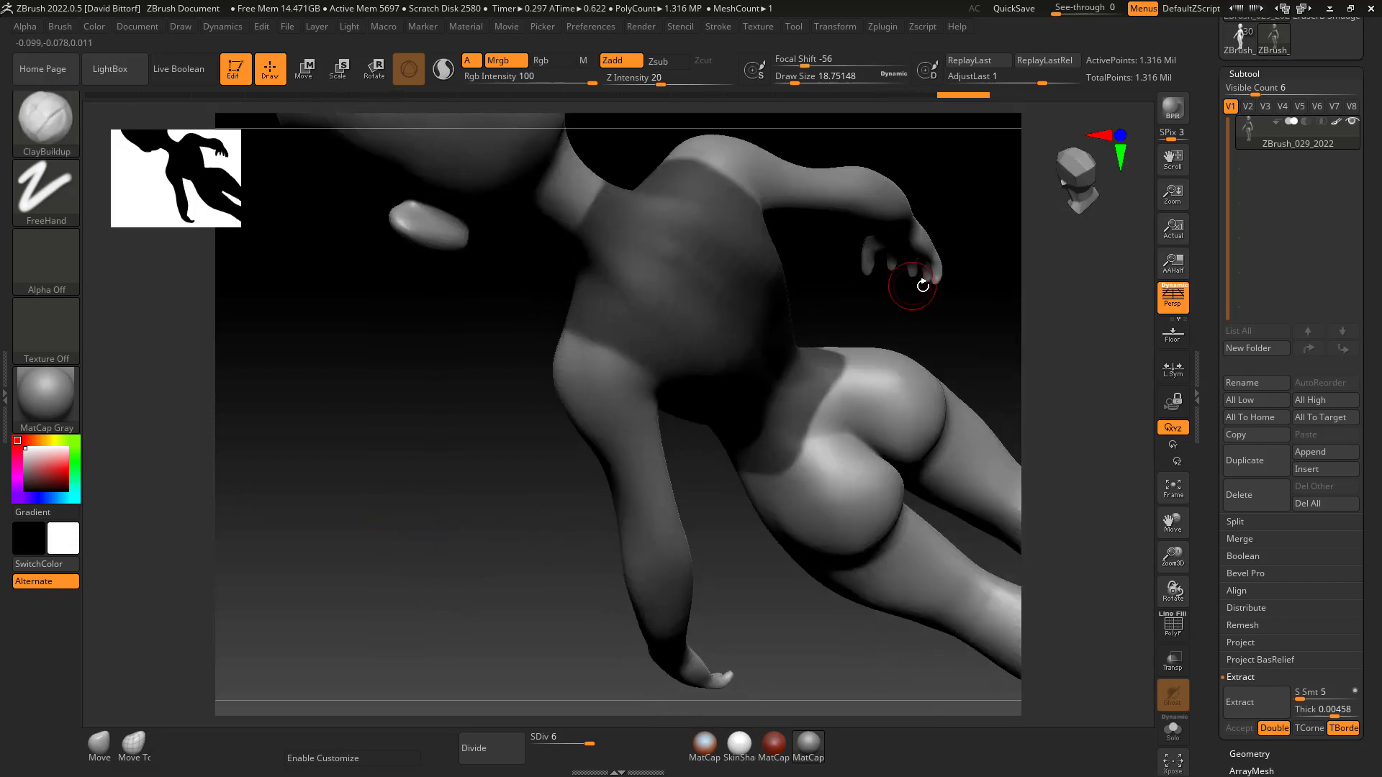
mouse_move(941, 308)
left_mouse_down()
mouse_move(972, 308)
mouse_move(749, 410)
mouse_move(770, 403)
left_mouse_up()
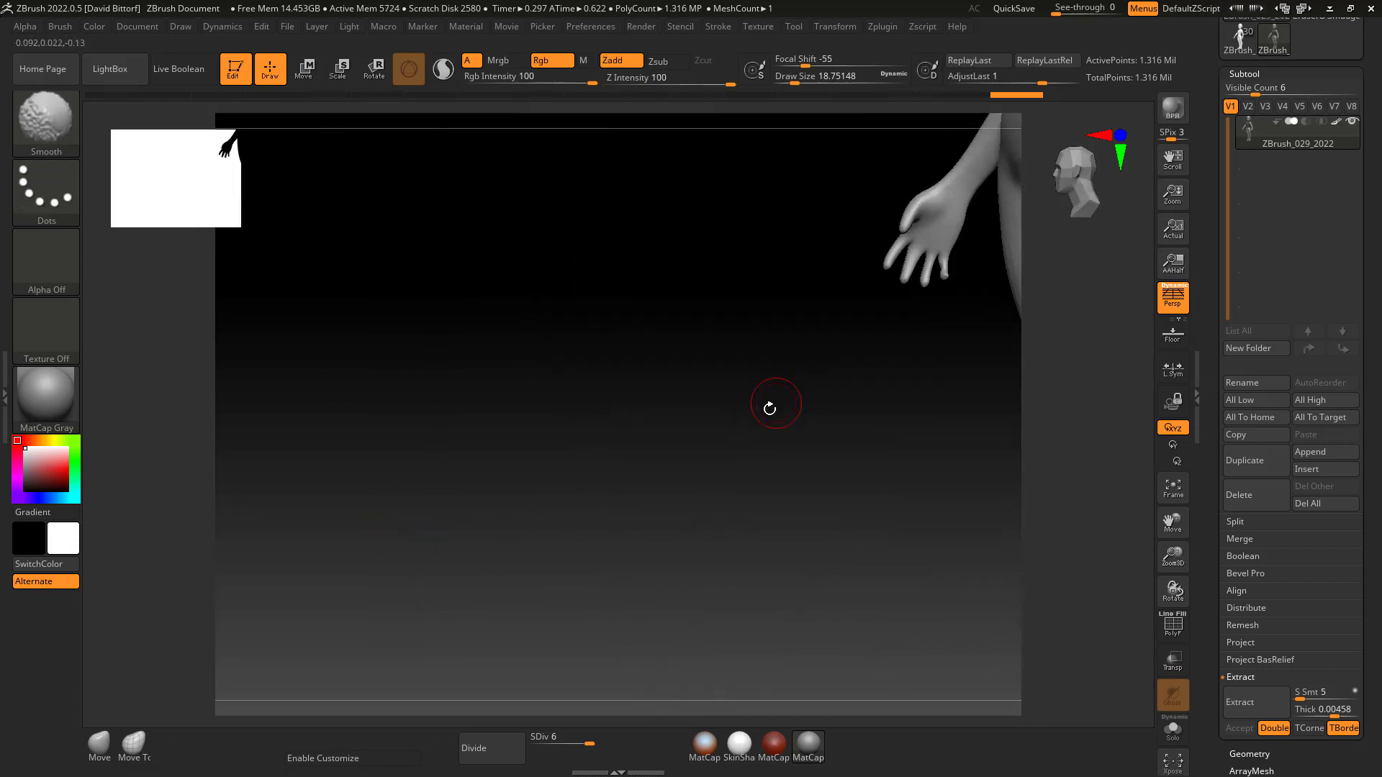
mouse_move(769, 452)
left_mouse_down()
mouse_move(525, 586)
mouse_move(919, 315)
mouse_move(891, 434)
mouse_move(918, 465)
mouse_move(938, 463)
mouse_move(952, 271)
mouse_move(916, 348)
mouse_move(910, 293)
mouse_move(878, 365)
mouse_move(771, 367)
left_mouse_up()
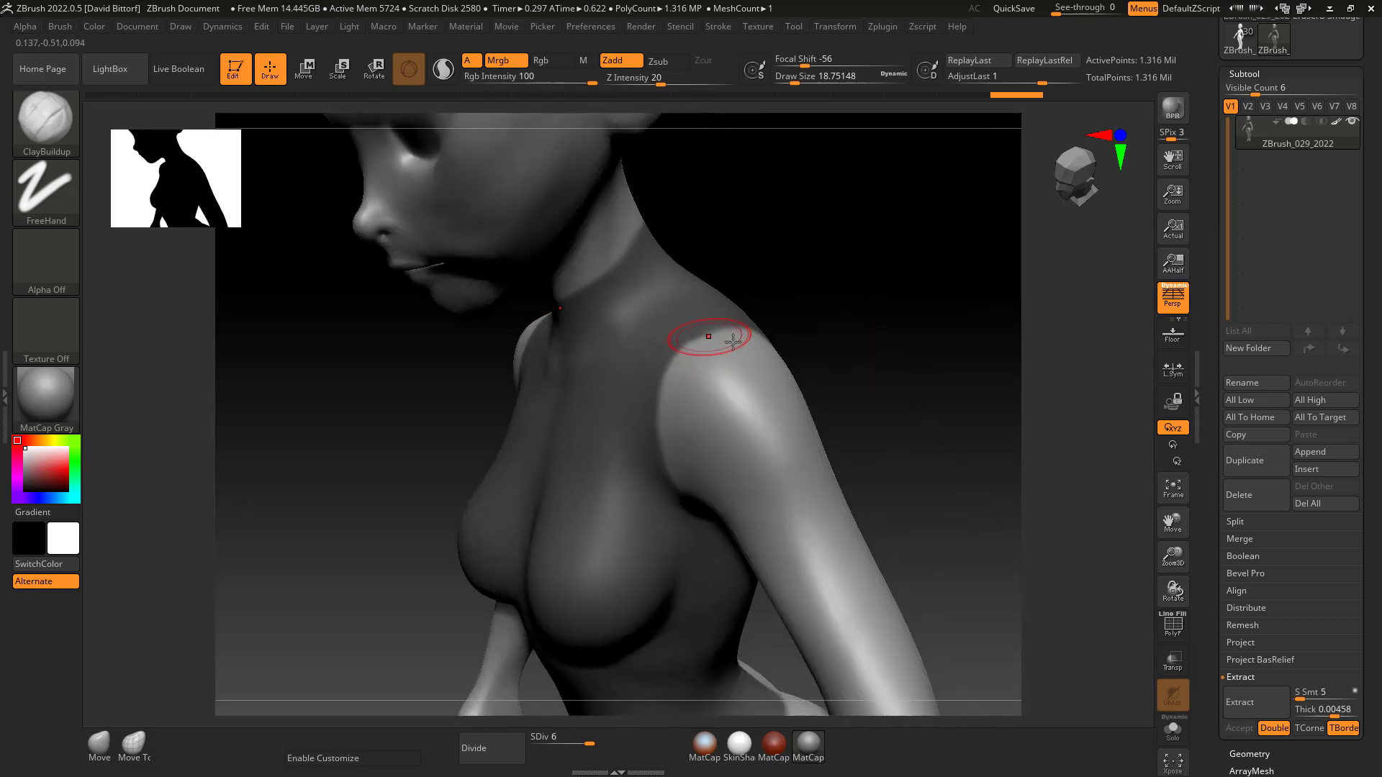
Re-extract the shell with an adjusted thickness and accept it as subtool Extract2
left_click(1246, 712)
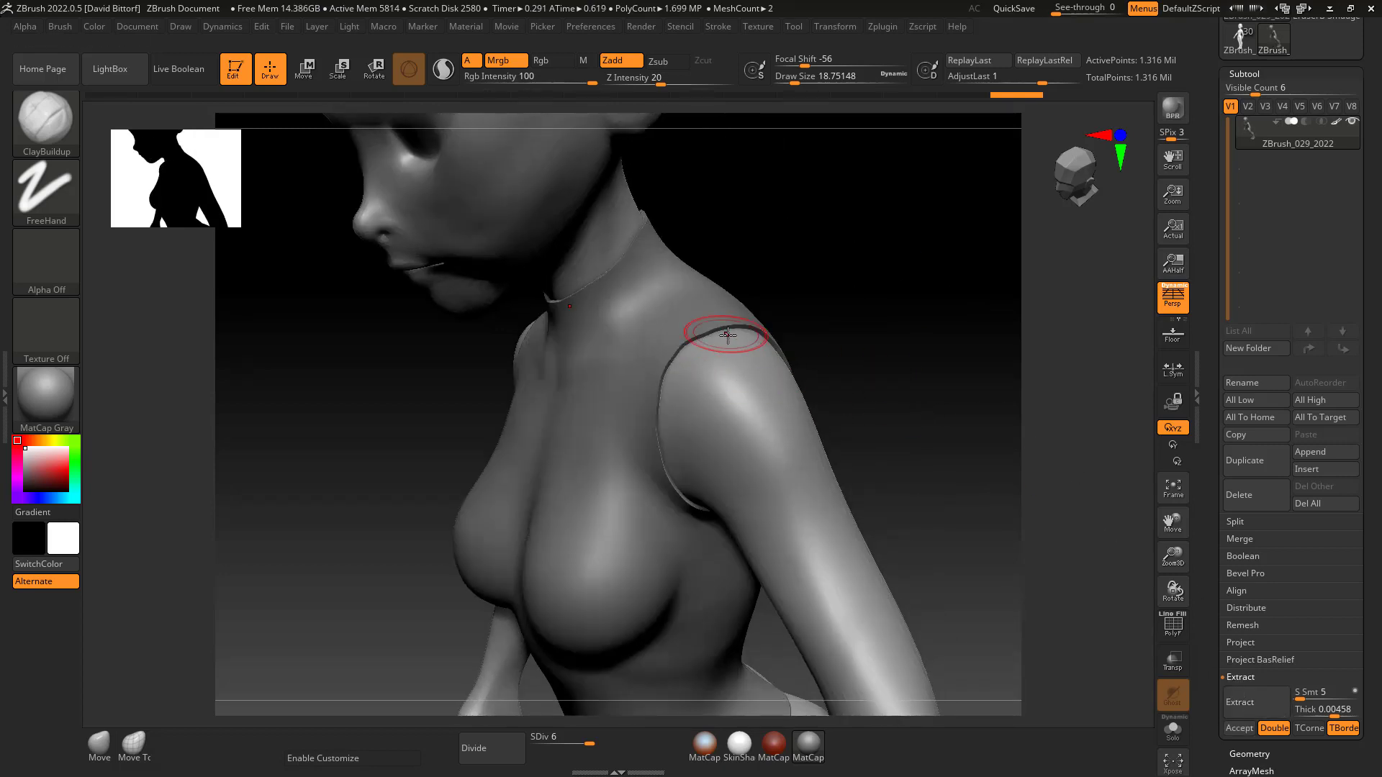
left_click_drag(719, 331, 716, 330, "shift")
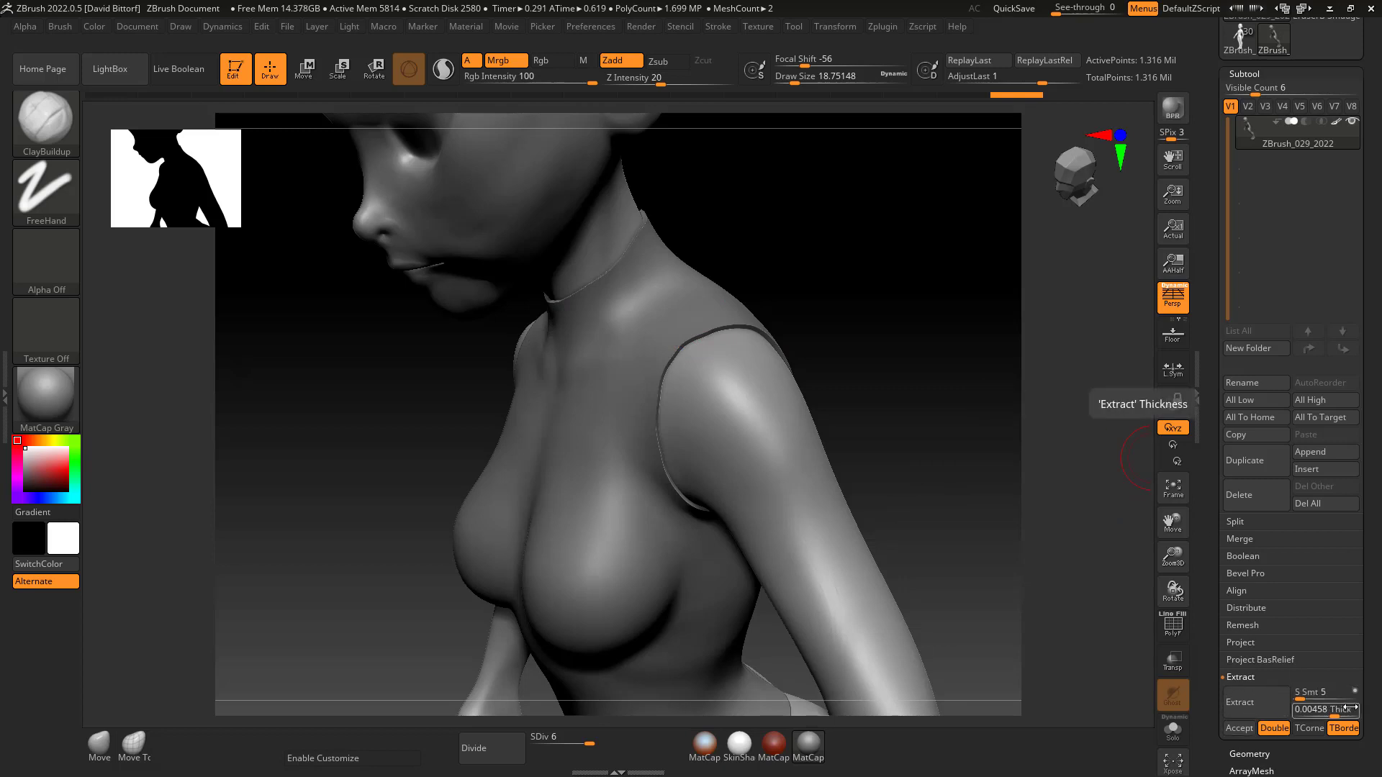
left_click_drag(1330, 709, 1333, 709)
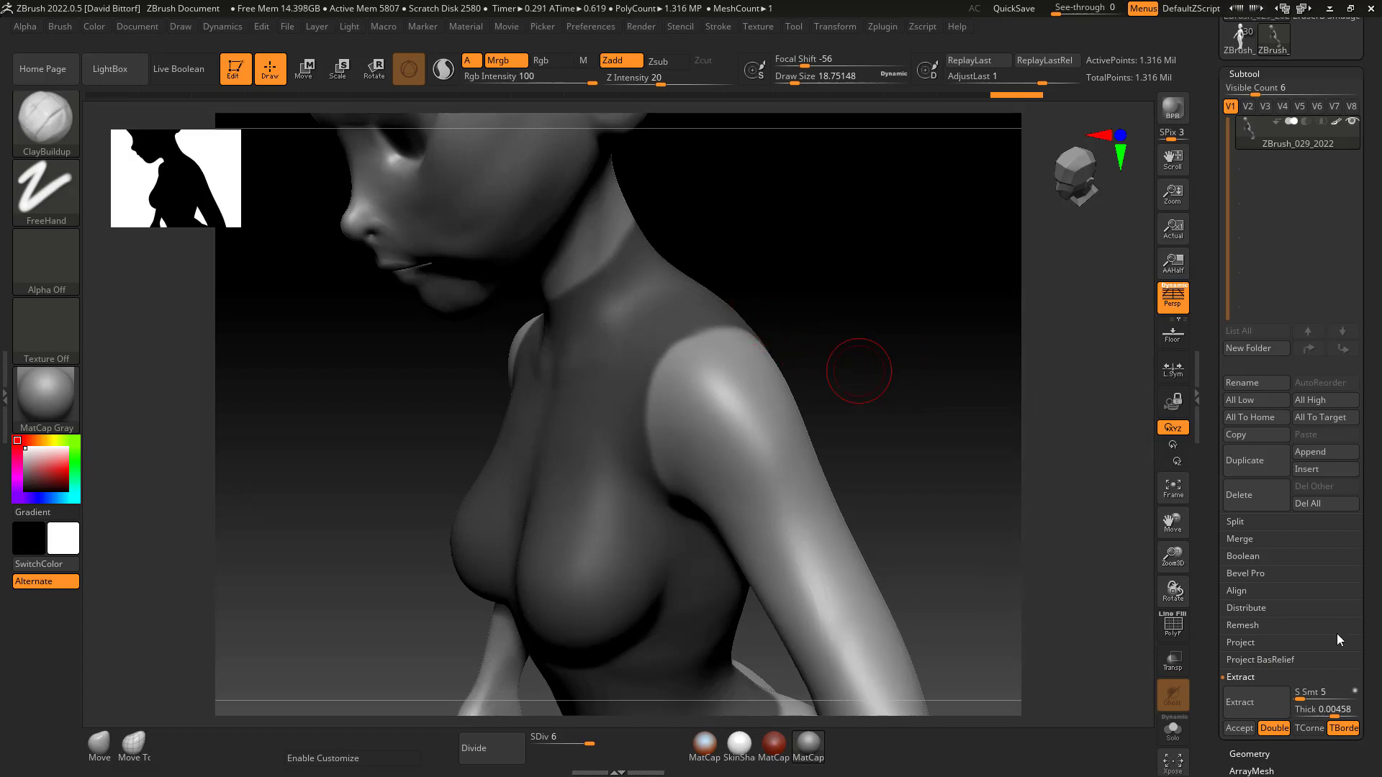
left_click(1324, 708)
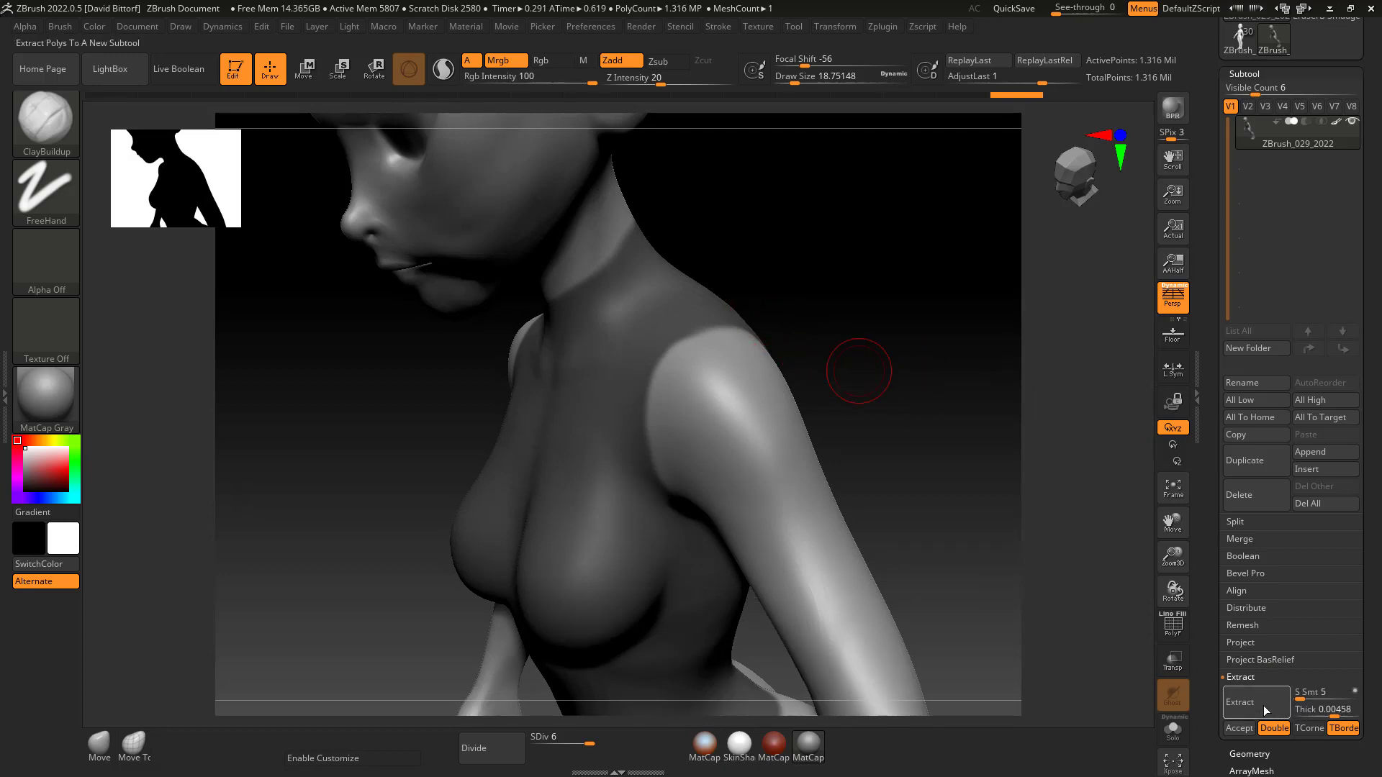
left_click(1263, 702)
left_click(1236, 728)
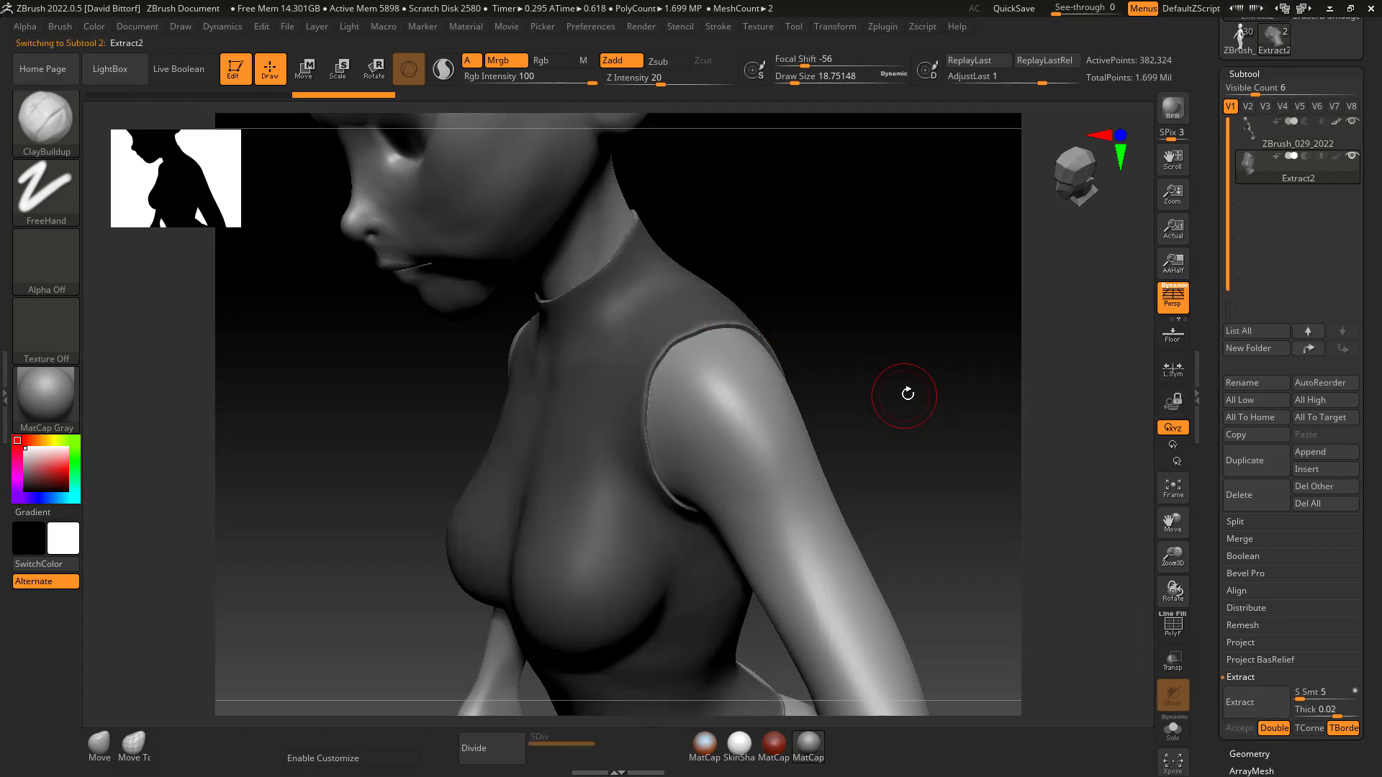
Clear the leftover mask and briefly solo the Extract2 top to inspect its arm opening
left_click_drag(908, 393, 940, 364, "shift")
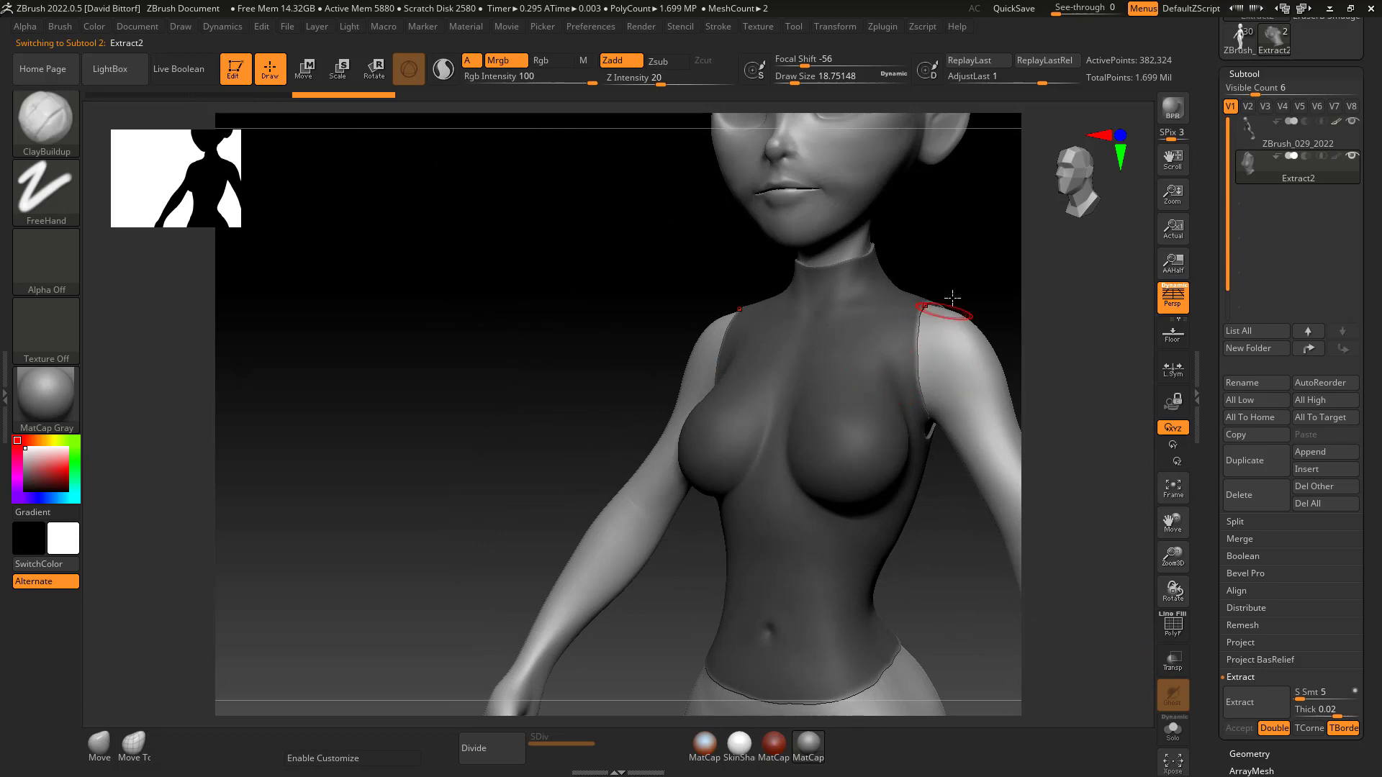
left_click_drag(950, 253, 716, 318)
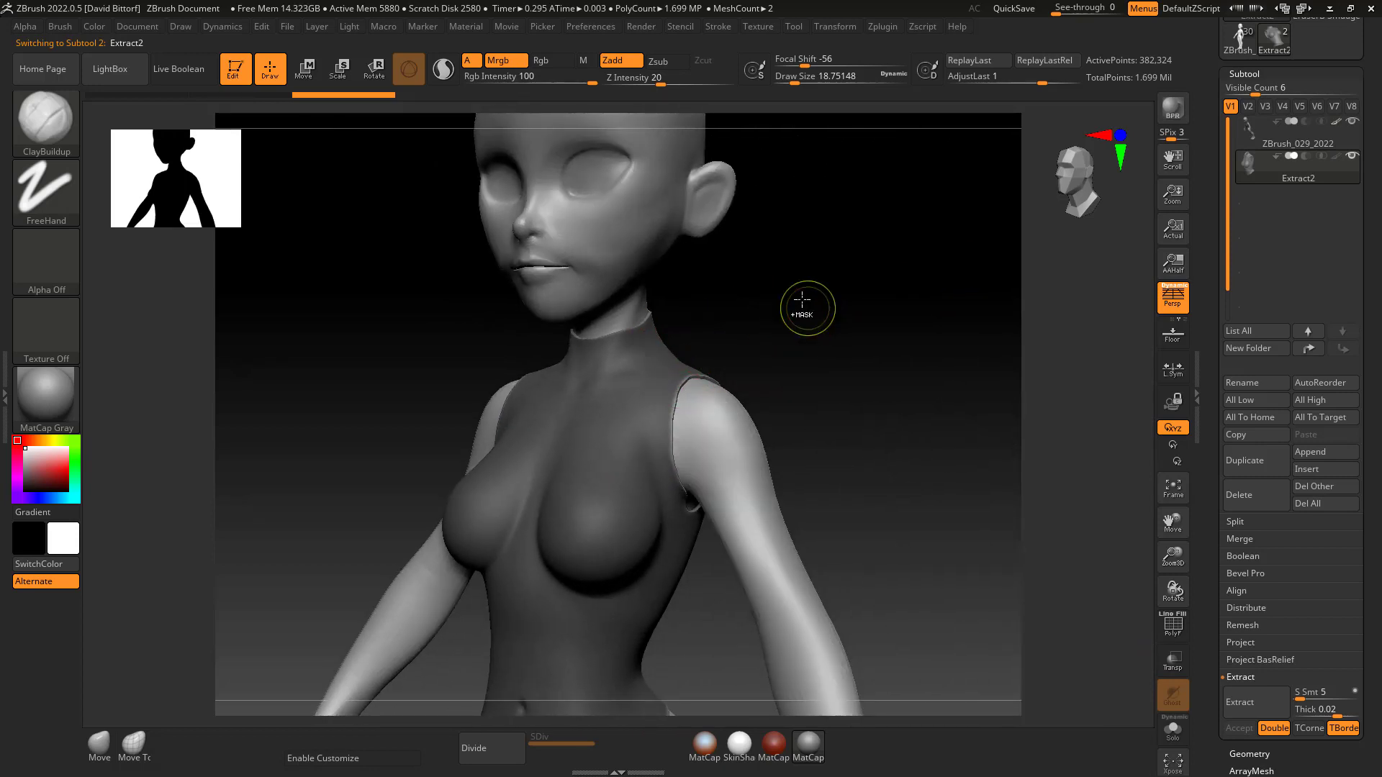
mouse_move(797, 260)
left_mouse_down("ctrl")
mouse_move(935, 469)
mouse_move(981, 457)
mouse_move(947, 463)
mouse_move(1049, 497)
left_mouse_up("ctrl")
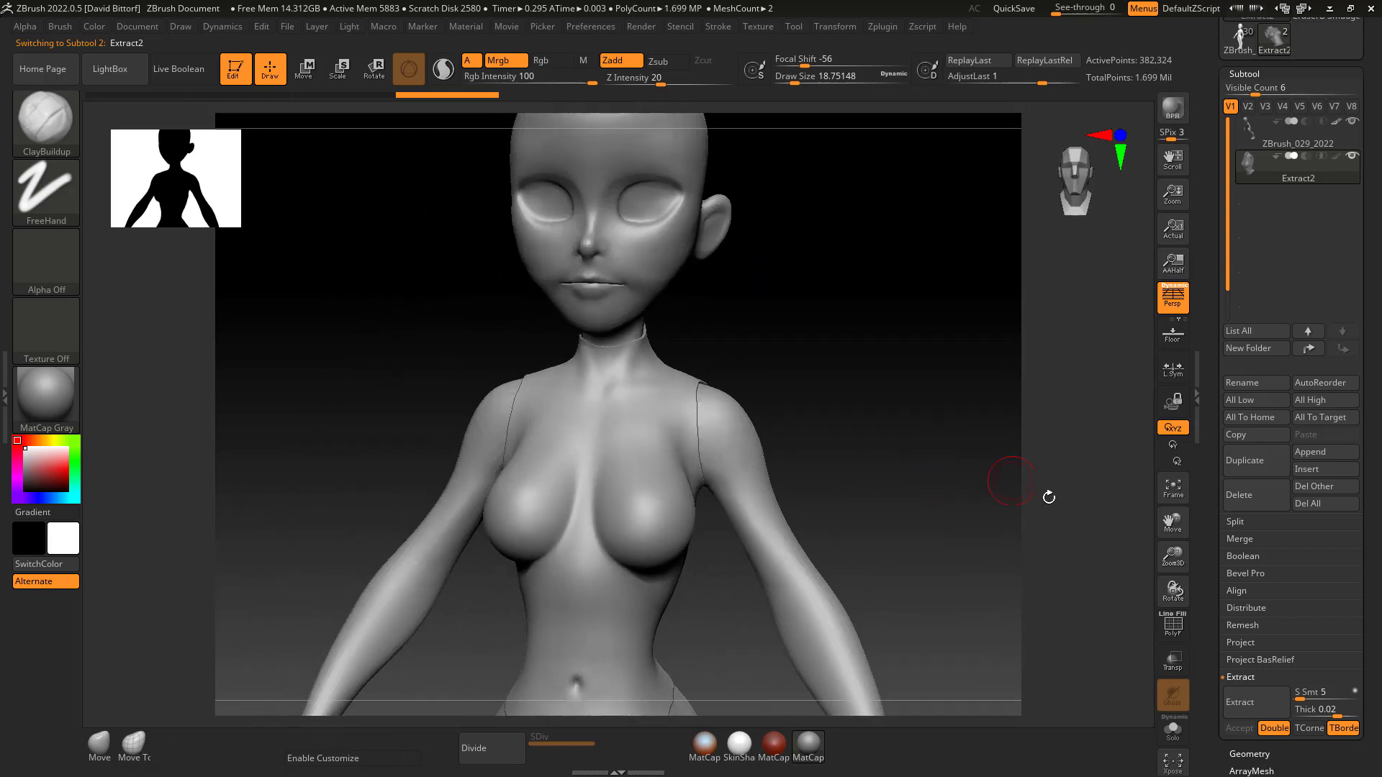
left_click(1174, 732)
mouse_move(1008, 602)
left_mouse_down()
mouse_move(881, 545)
mouse_move(864, 567)
mouse_move(827, 564)
mouse_move(879, 370)
mouse_move(835, 372)
mouse_move(919, 379)
left_mouse_up()
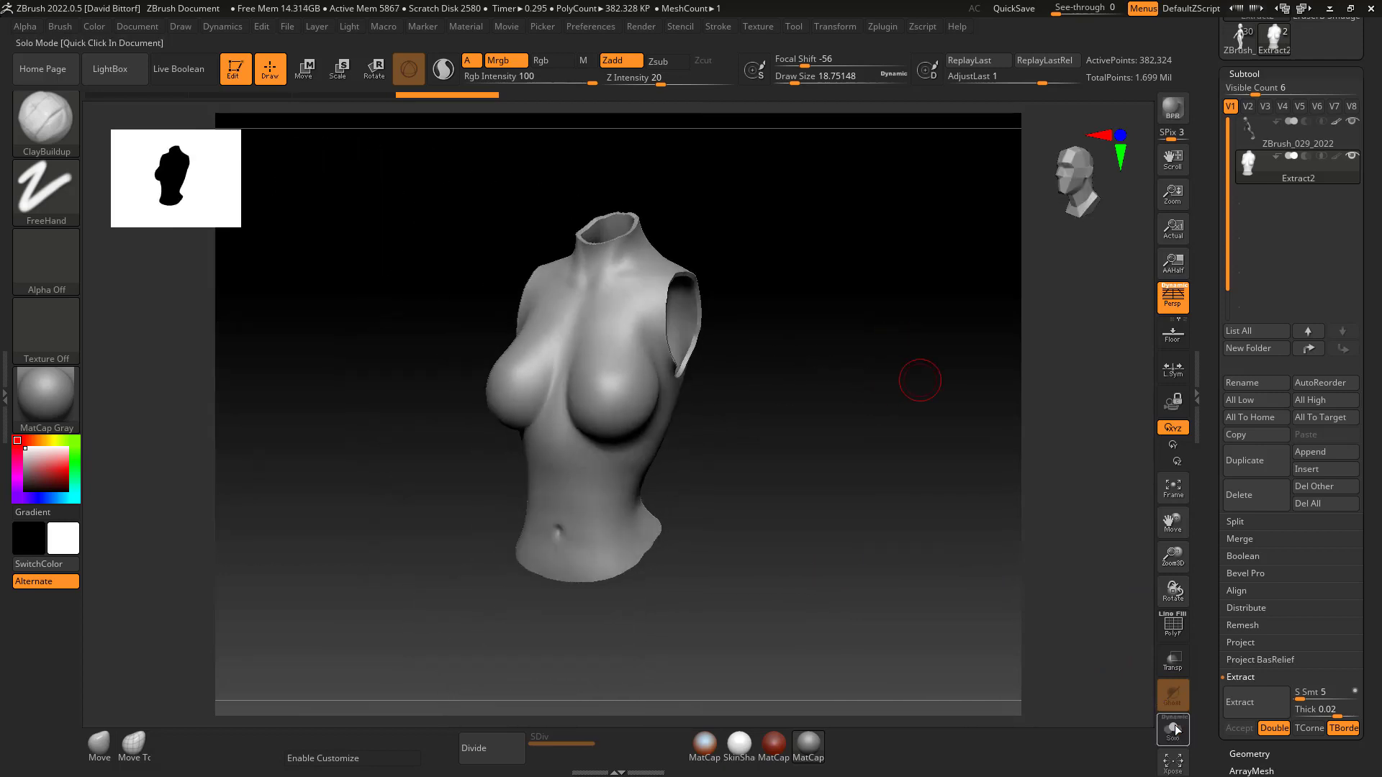
left_click(1174, 728)
Isolate the Extract2 top again to rotate it, then restore the full figure
mouse_move(955, 487)
left_mouse_down()
mouse_move(907, 404)
mouse_move(876, 247)
left_mouse_up()
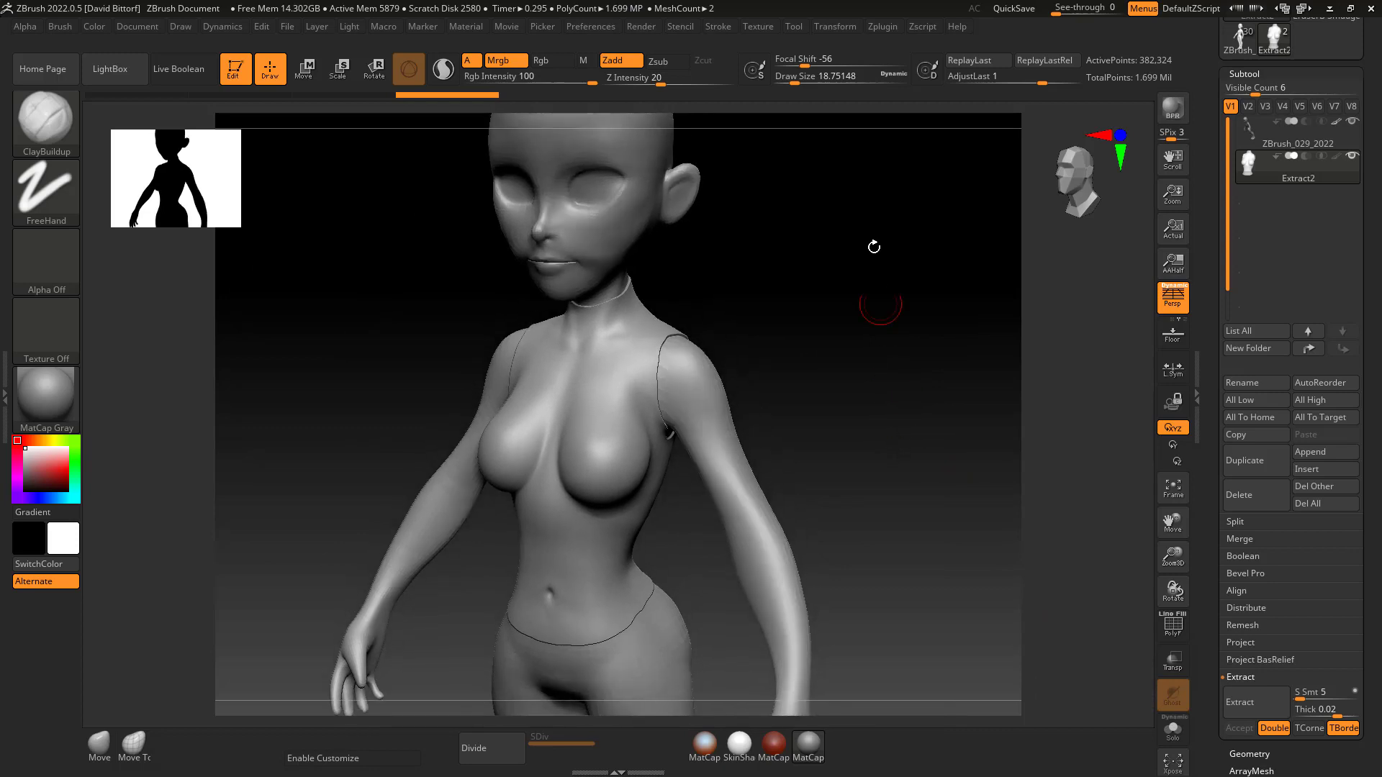
left_click(836, 27)
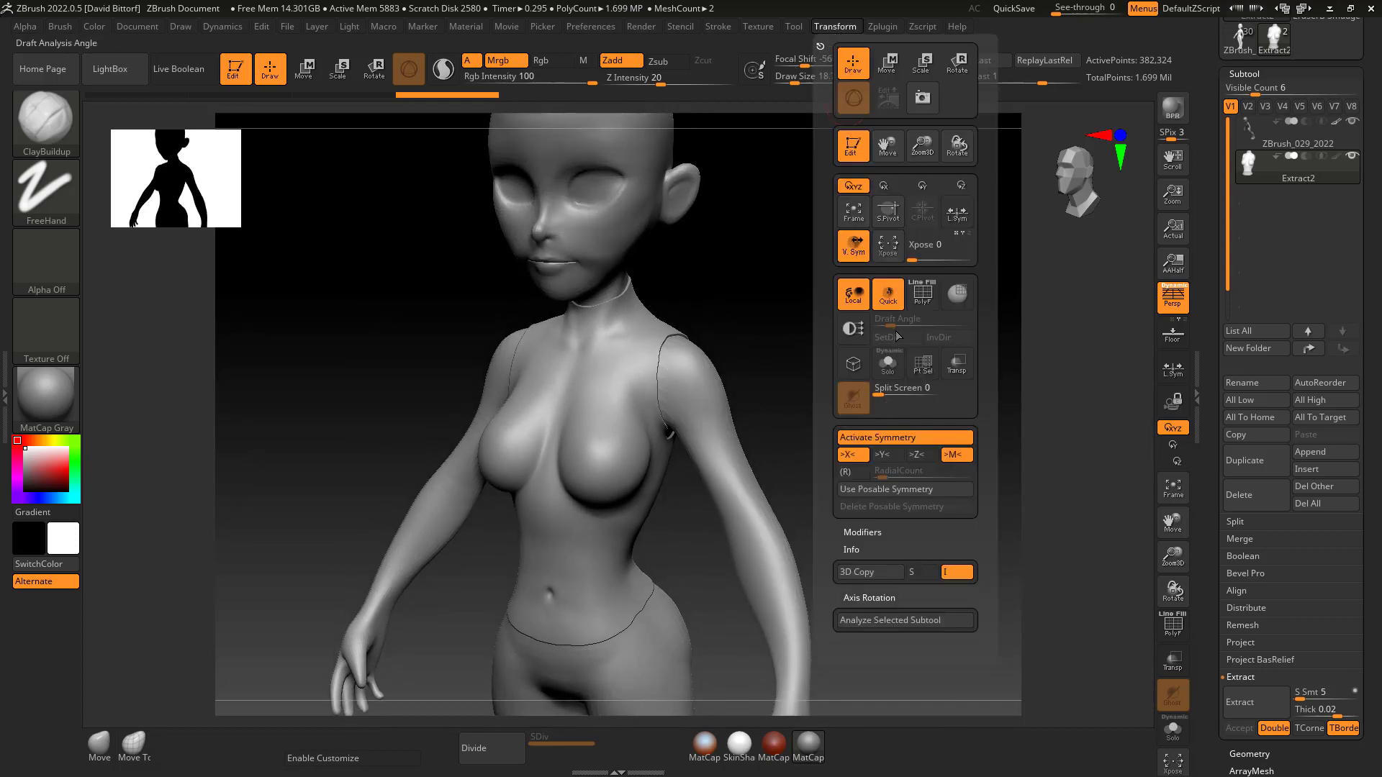
left_click(892, 370)
mouse_move(737, 528)
left_mouse_down()
mouse_move(789, 508)
mouse_move(746, 515)
mouse_move(704, 444)
left_mouse_up()
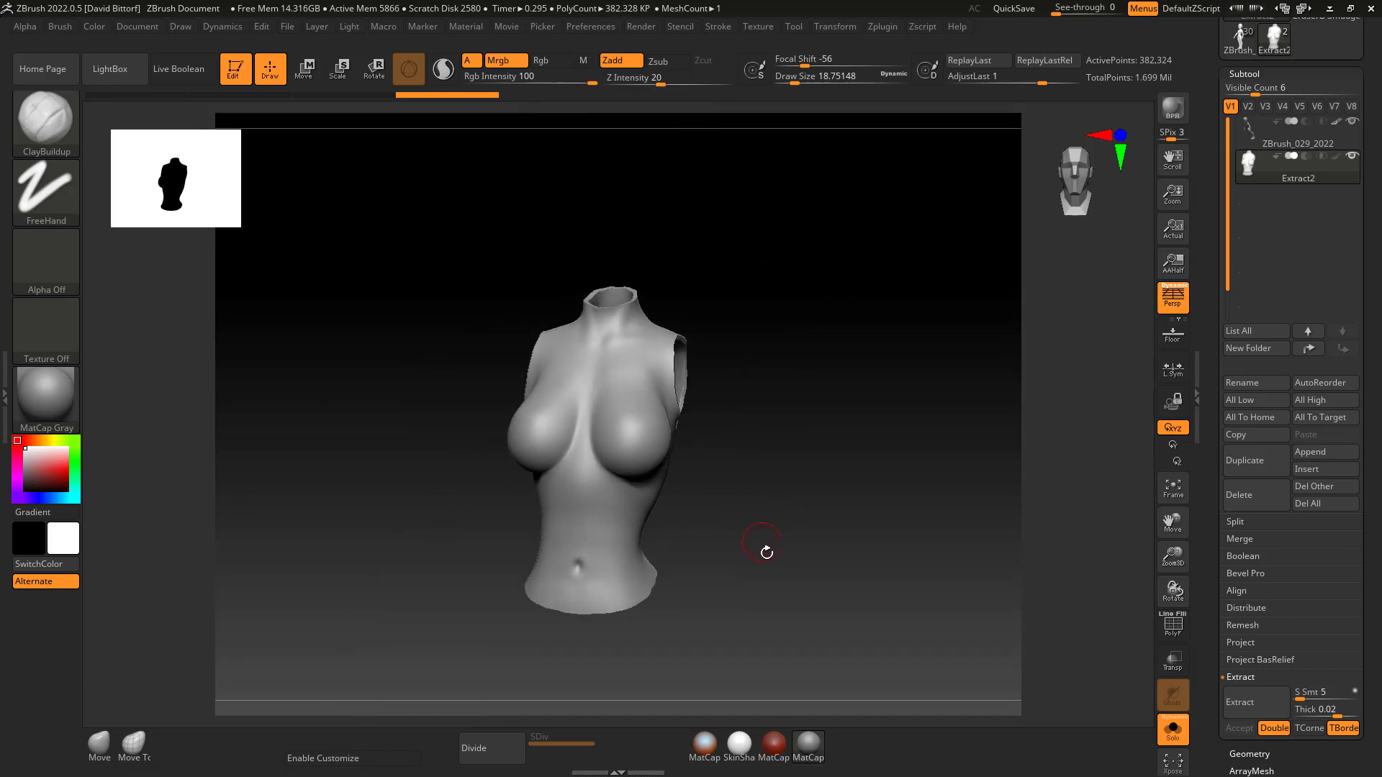
left_click(795, 27)
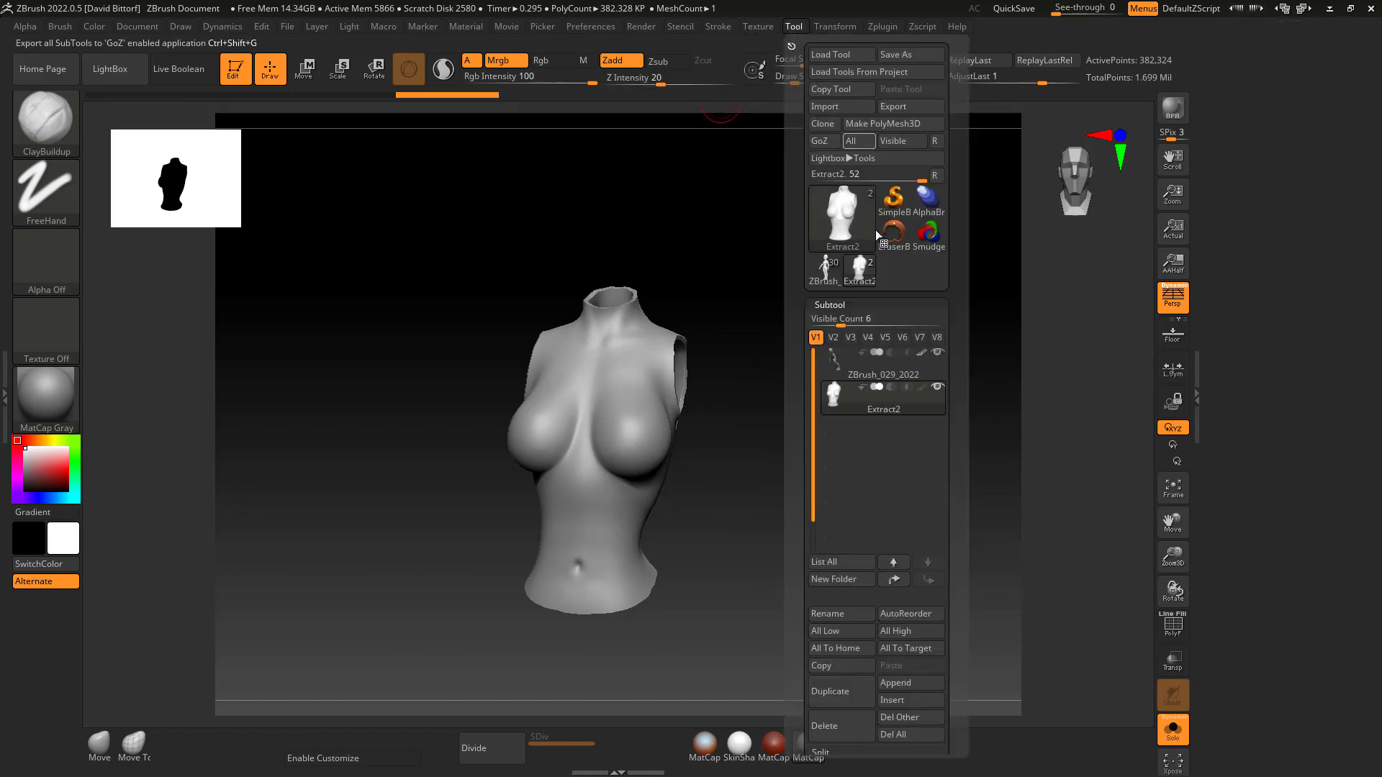
left_click(835, 27)
left_click(888, 363)
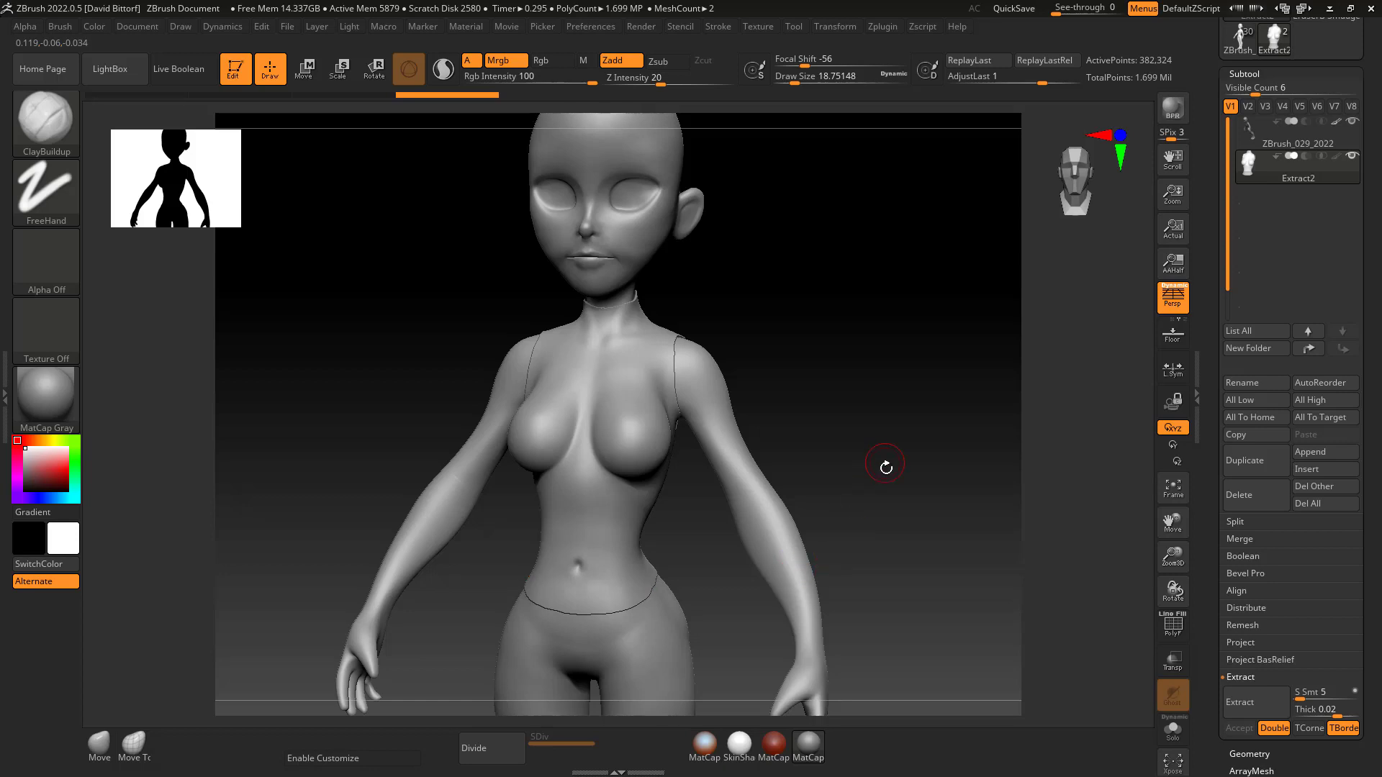
left_click_drag(885, 466, 726, 452)
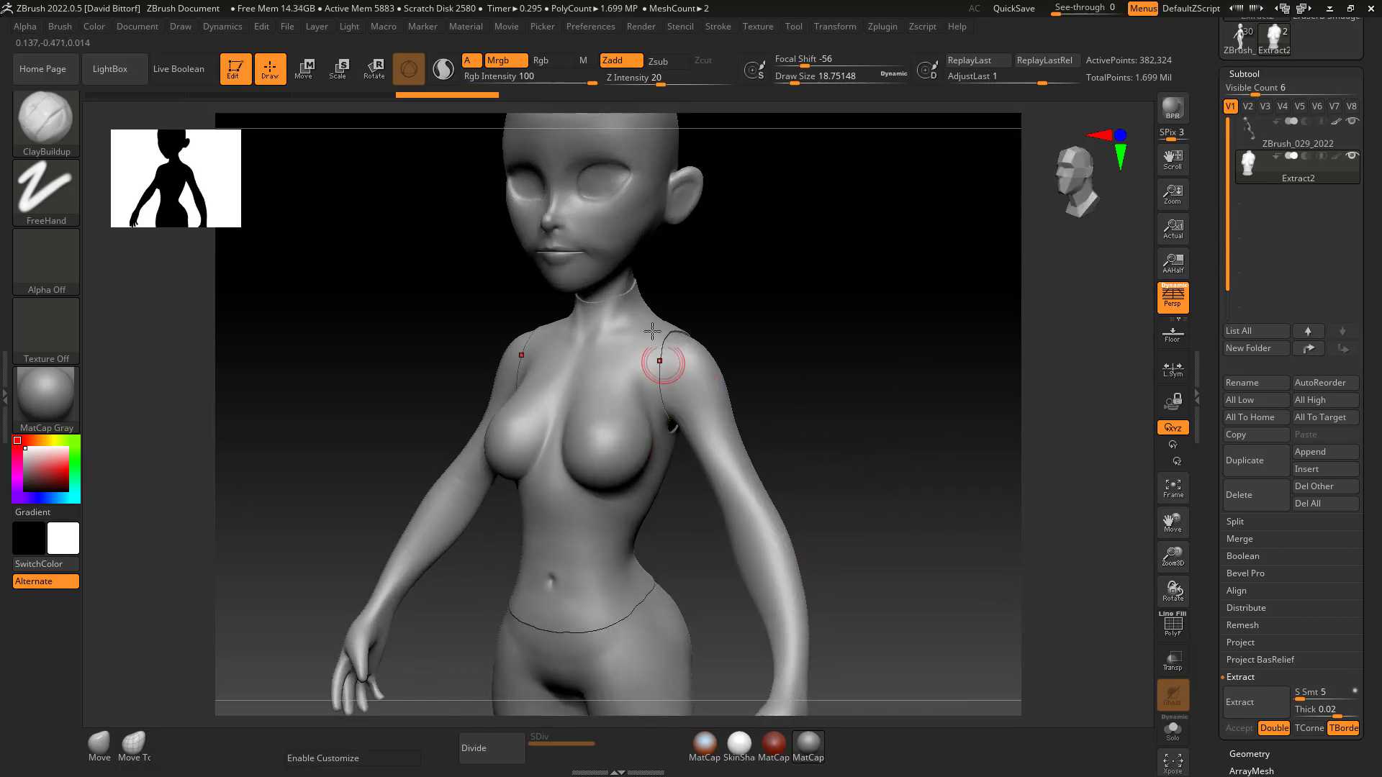
Turn on PolyF and run ZRemesher on the top with Adapt off and Half enabled
left_click(1174, 626)
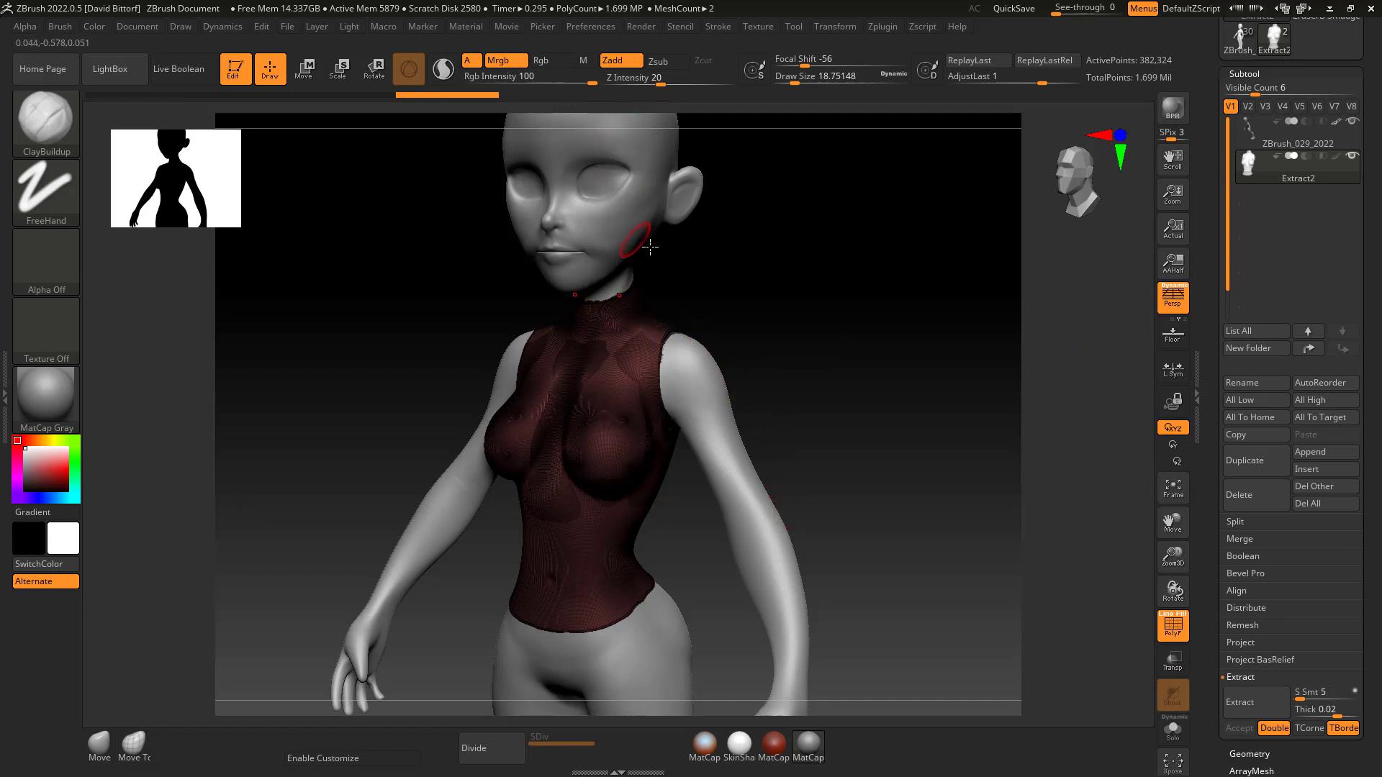
left_click(1244, 74)
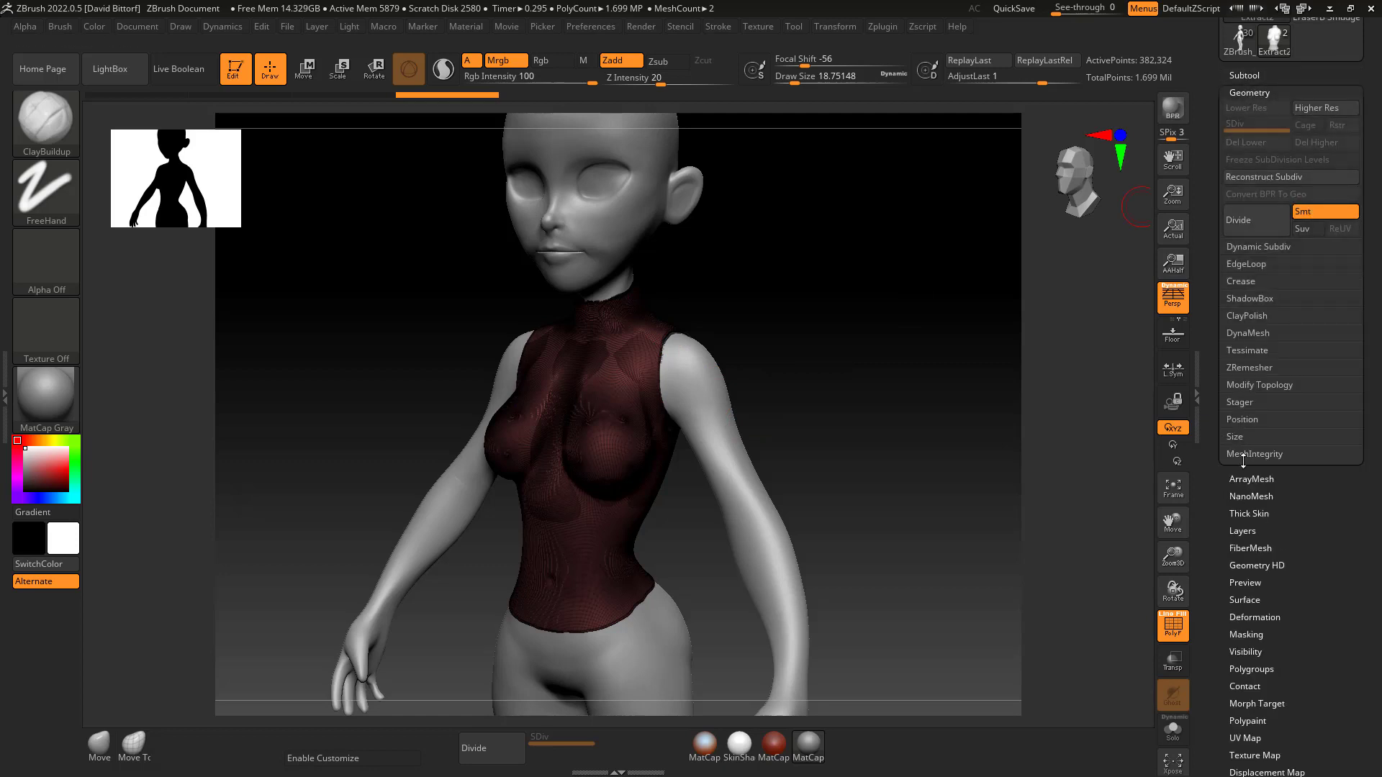
left_click(1250, 367)
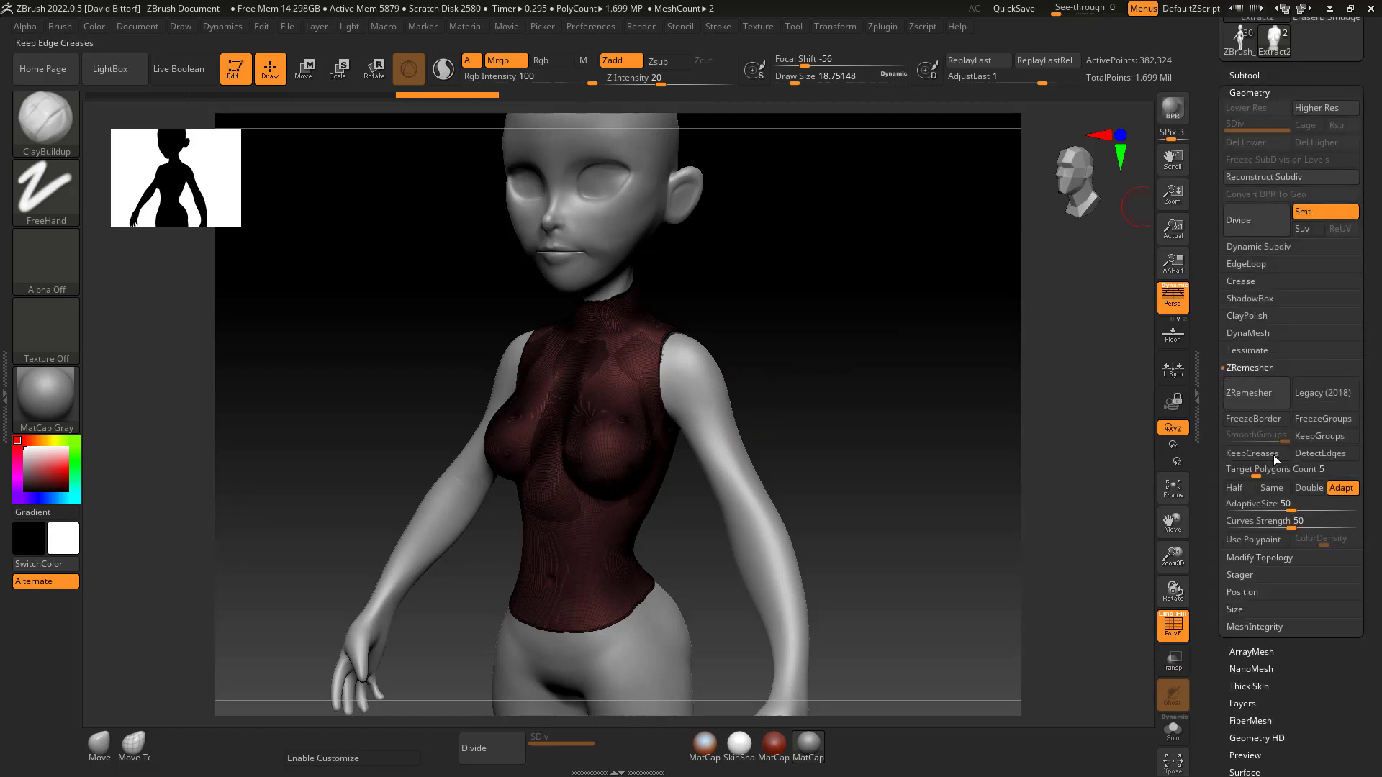
left_click(1341, 488)
left_click(1245, 489)
left_click(1252, 400)
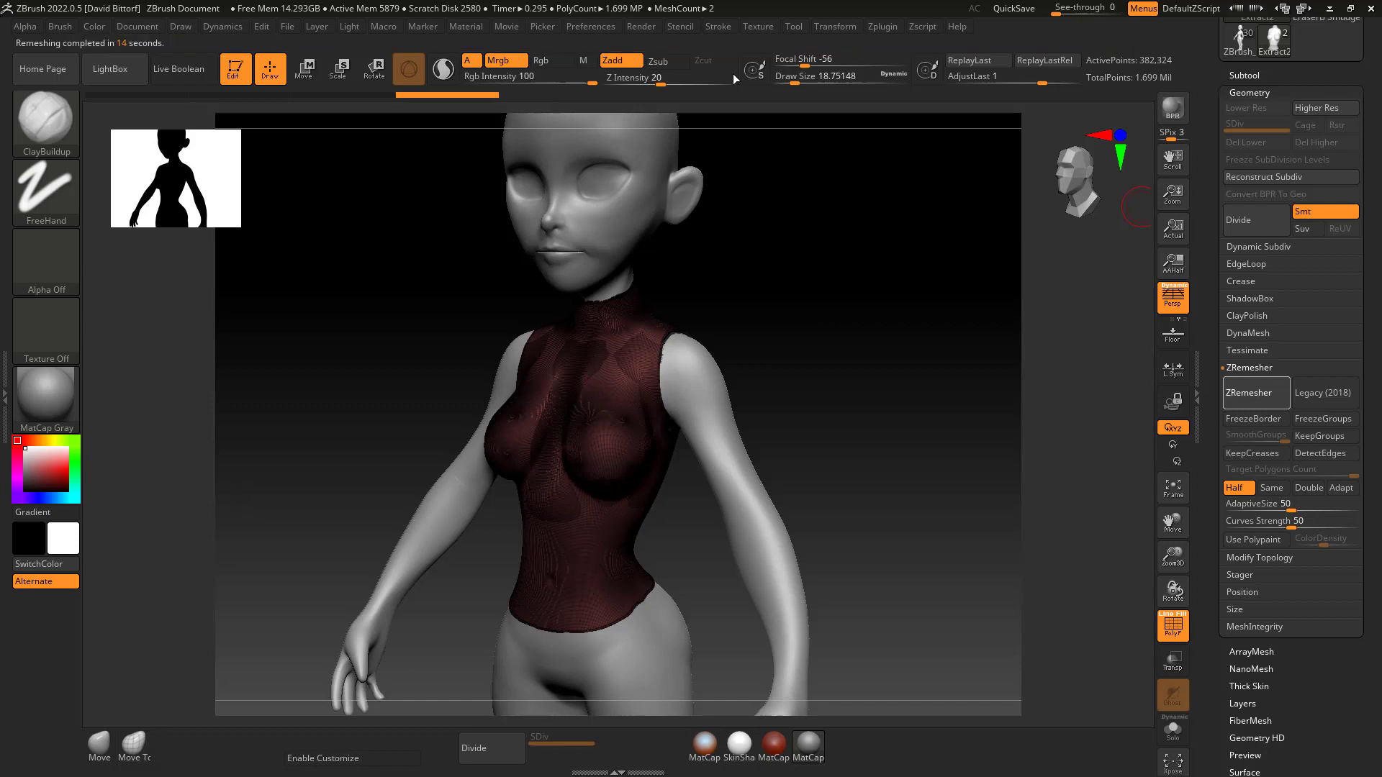
Run ZRemesher at Half seven more times, cutting the top to 2,118 points
left_click(1246, 395)
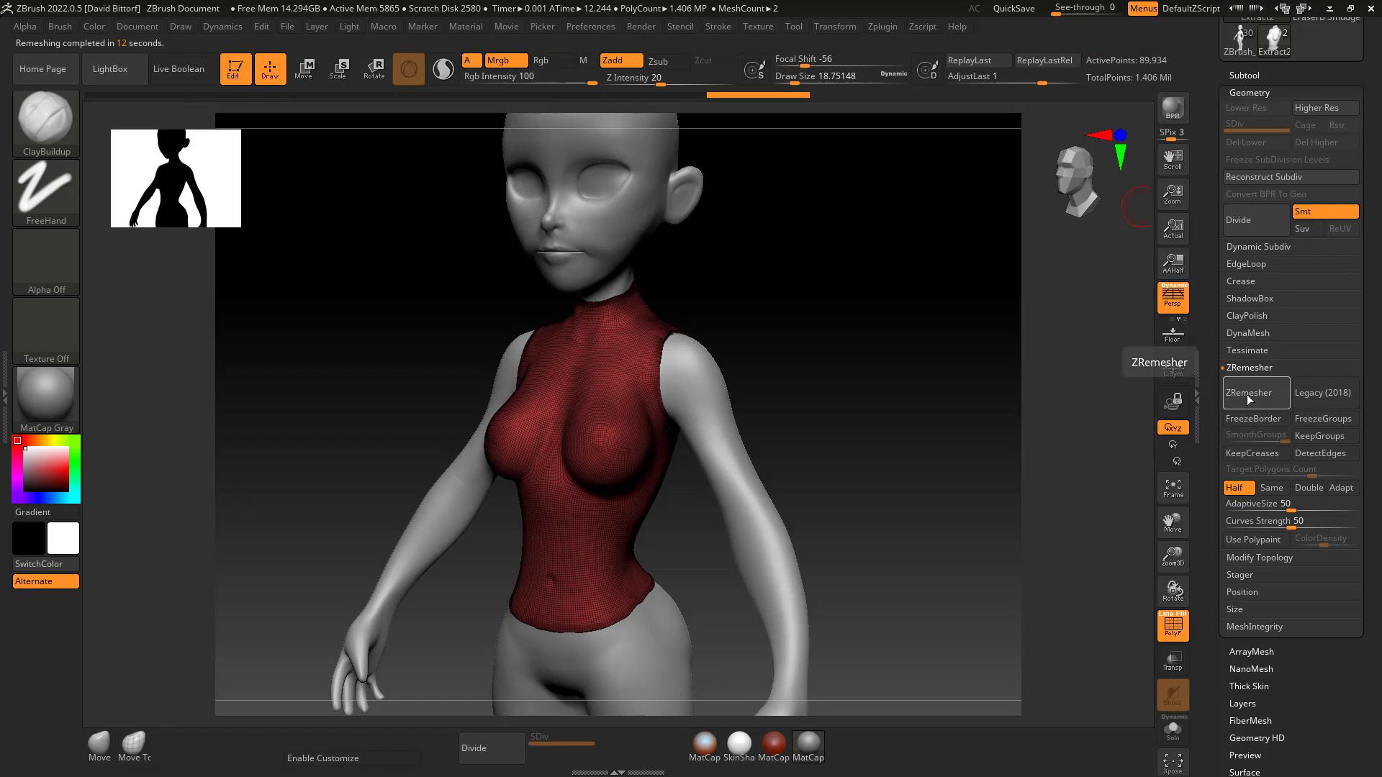
left_click(1245, 393)
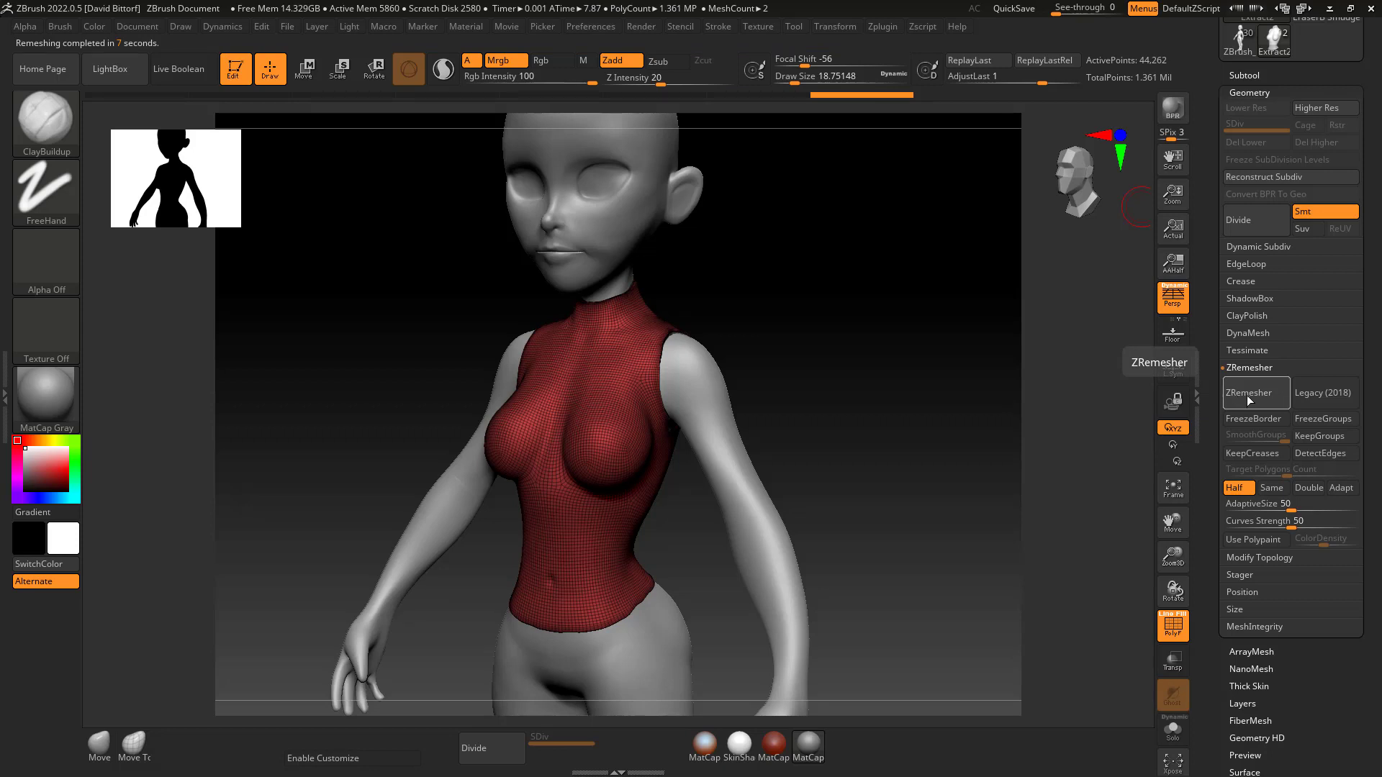
left_click(1247, 394)
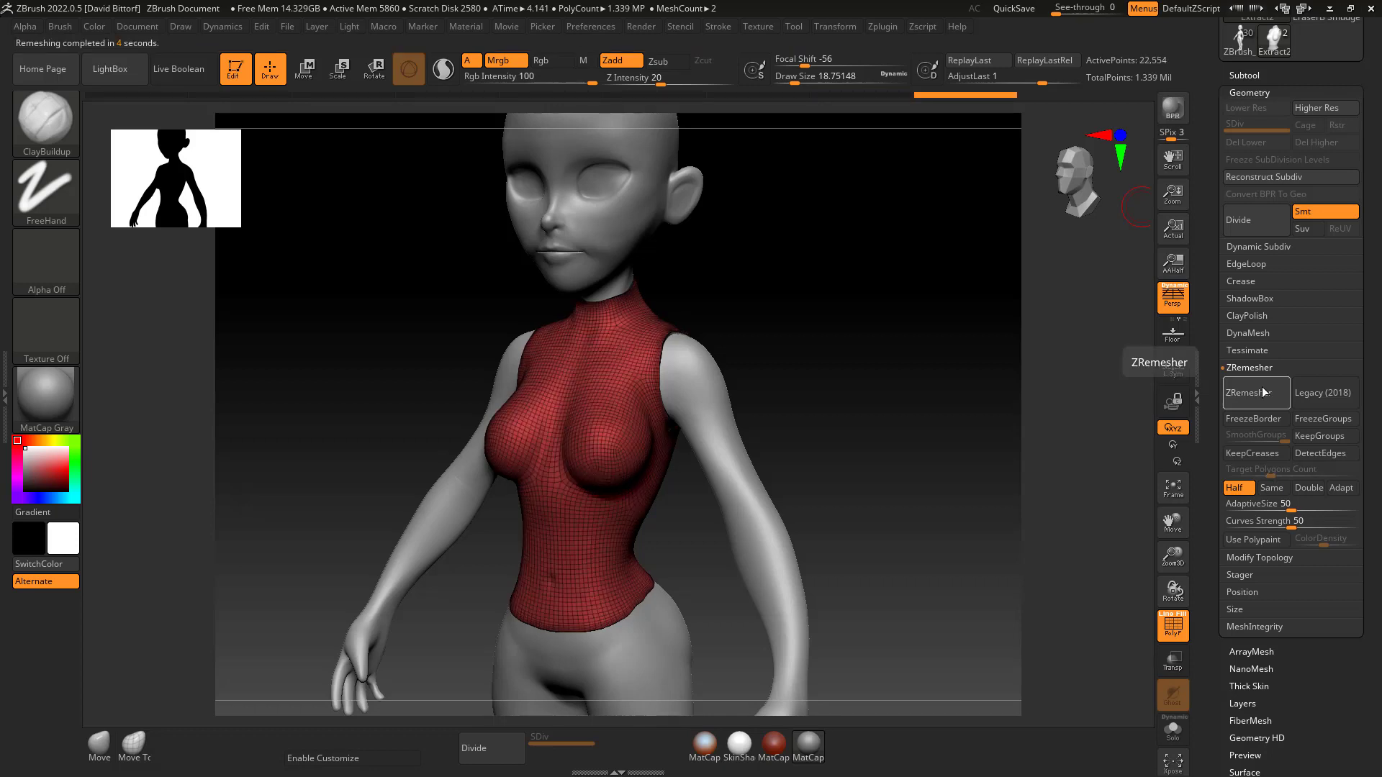
left_click(1249, 395)
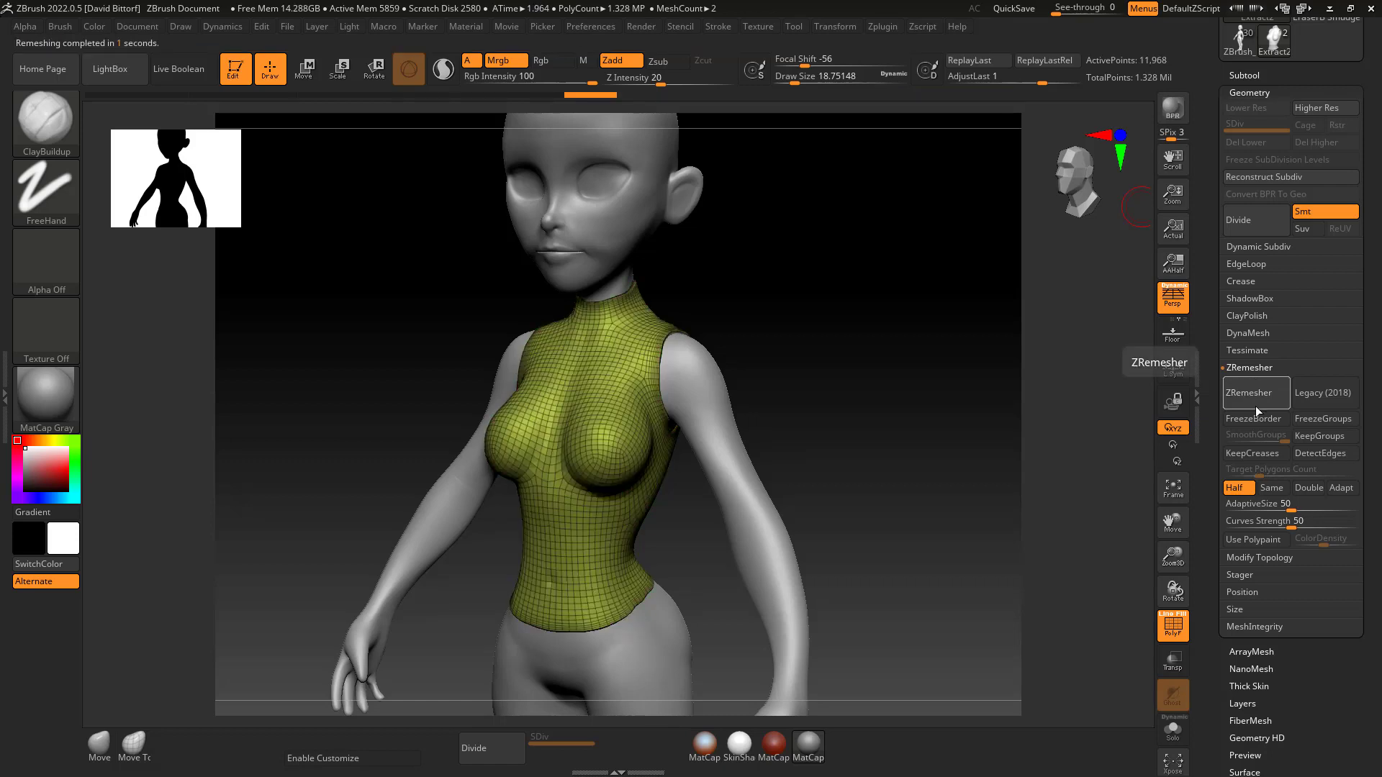
left_click(1258, 394)
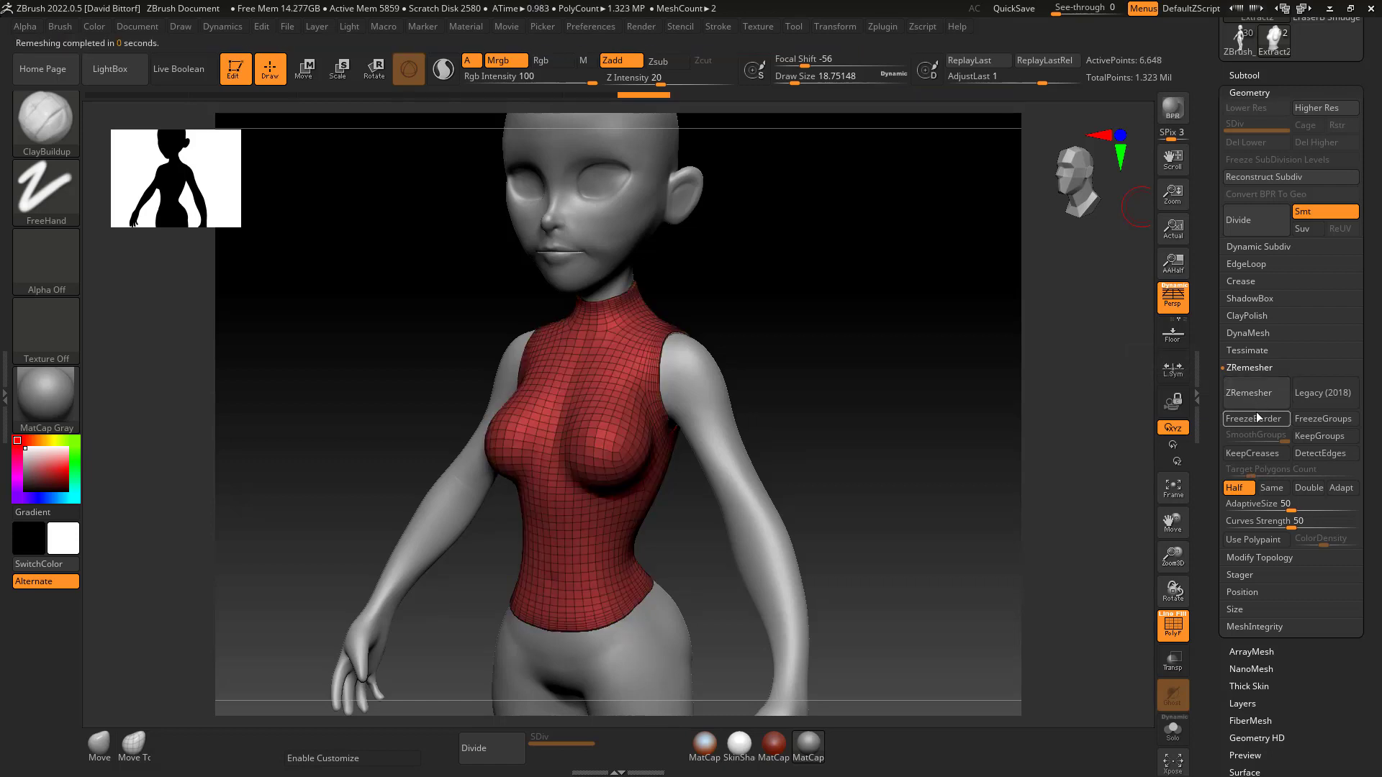
left_click(1258, 396)
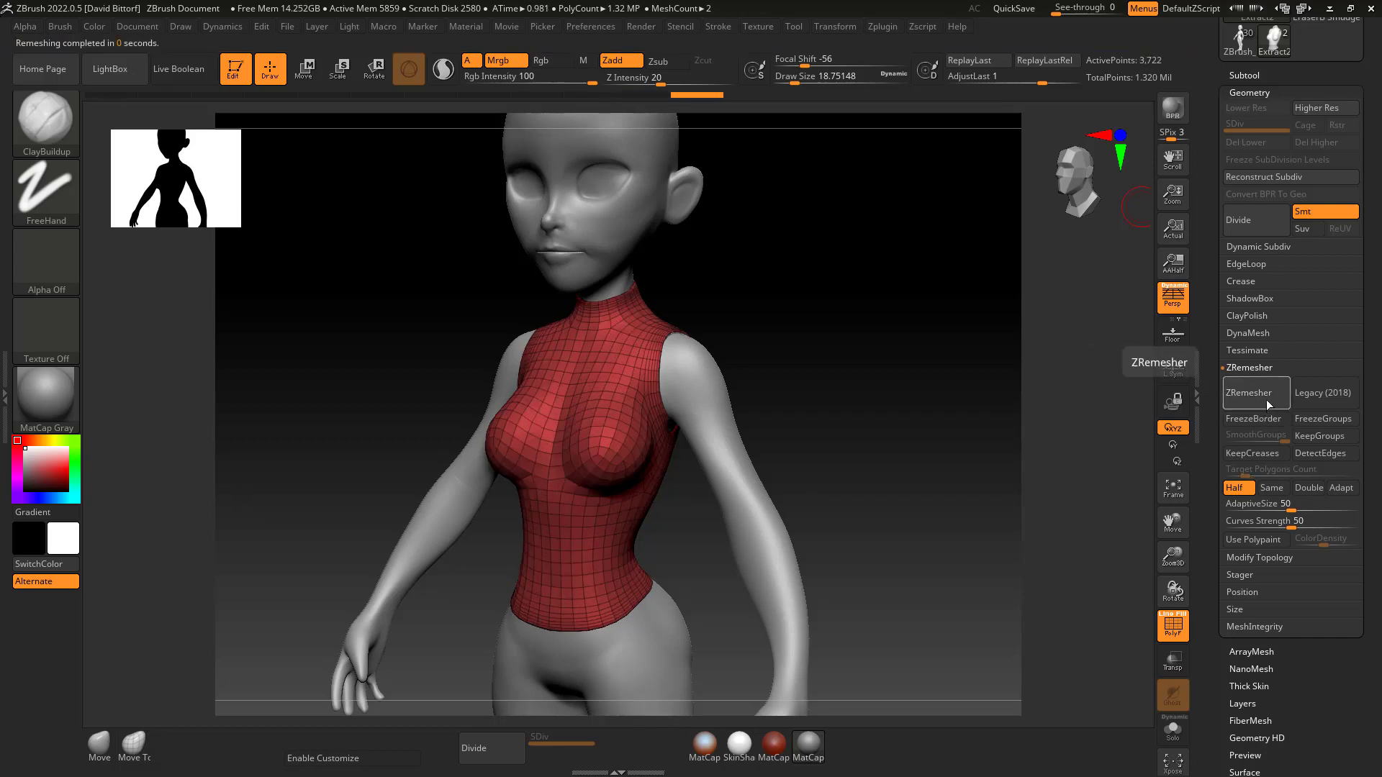
left_click(1263, 395)
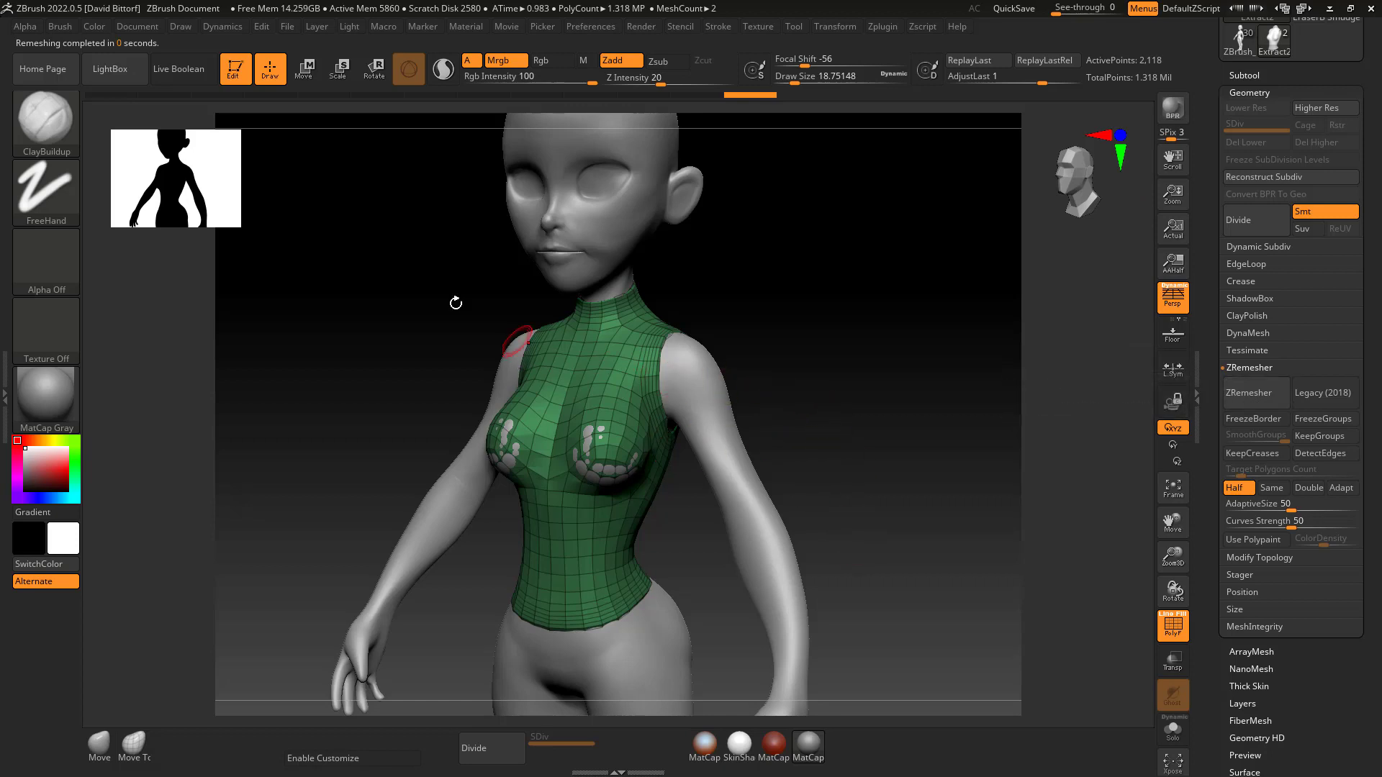
Push the top's chest into place with a smaller Move brush and turn off PolyF
left_click(59, 133)
left_click(617, 133)
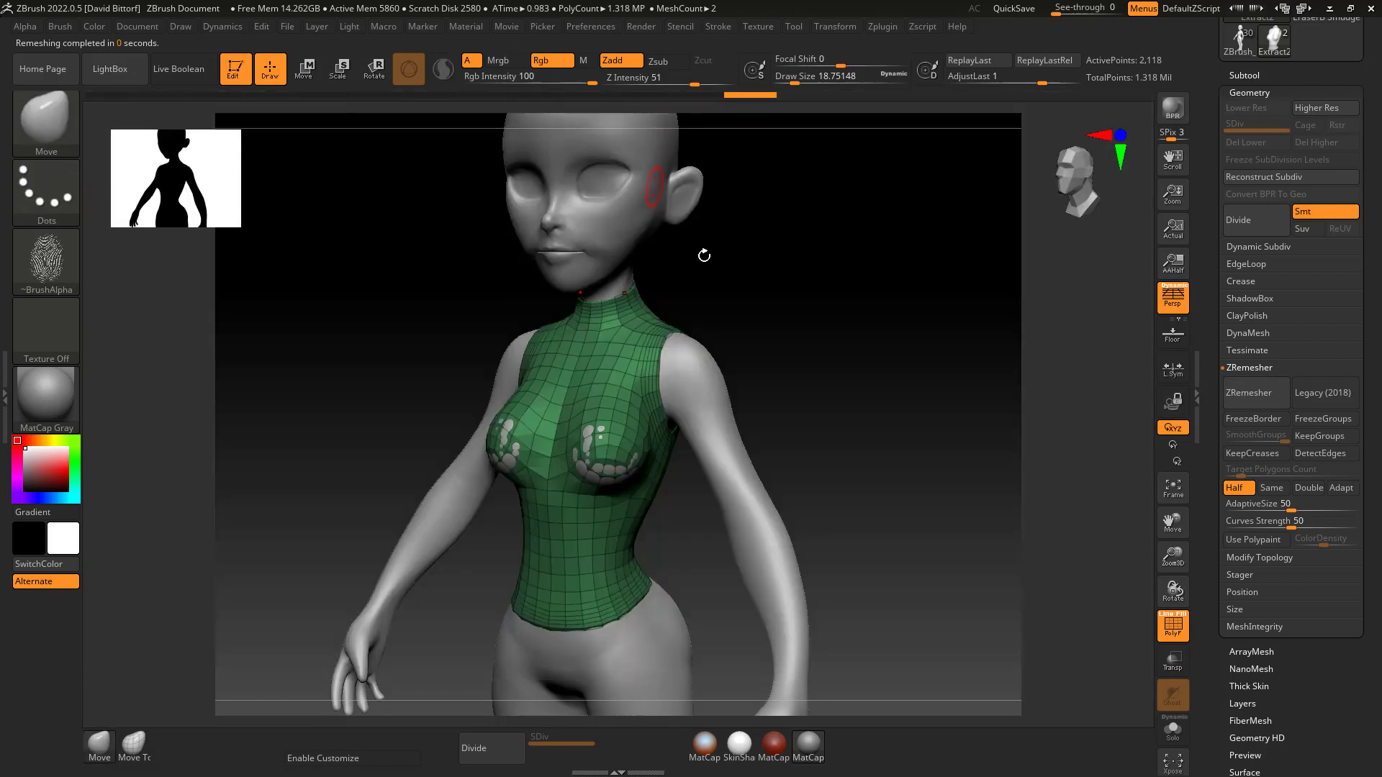
key("space")
left_click_drag(506, 442, 495, 445)
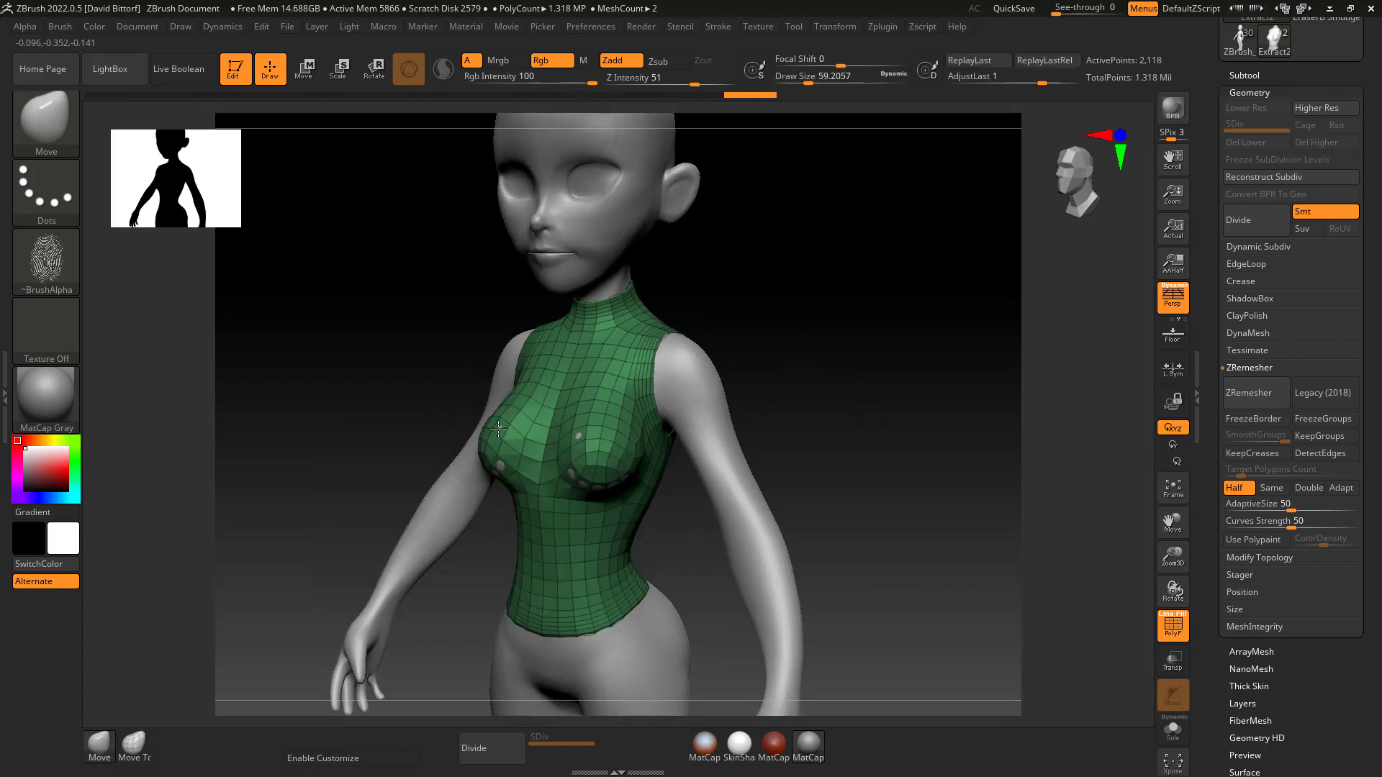
left_click_drag(894, 321, 660, 431)
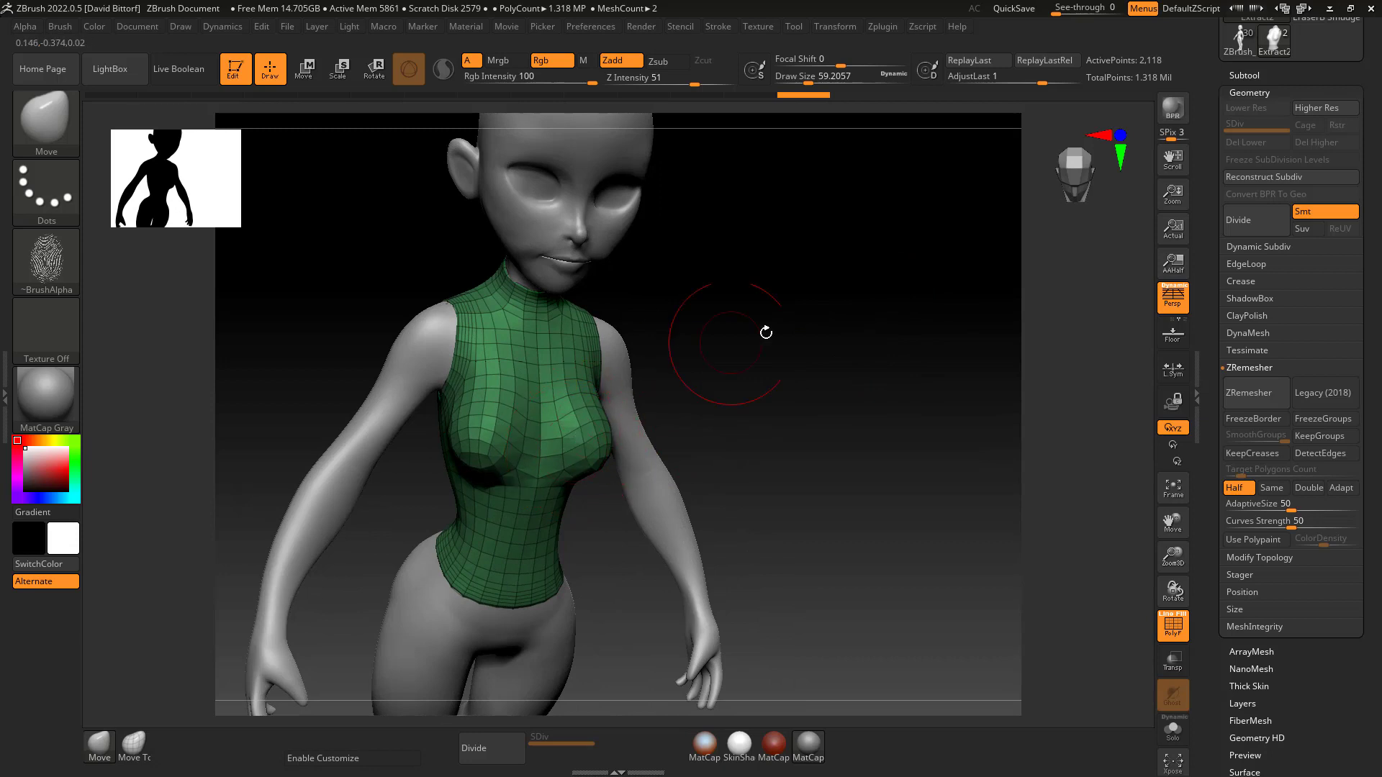
mouse_move(766, 332)
left_mouse_down()
mouse_move(824, 323)
mouse_move(777, 339)
mouse_move(849, 339)
left_mouse_up()
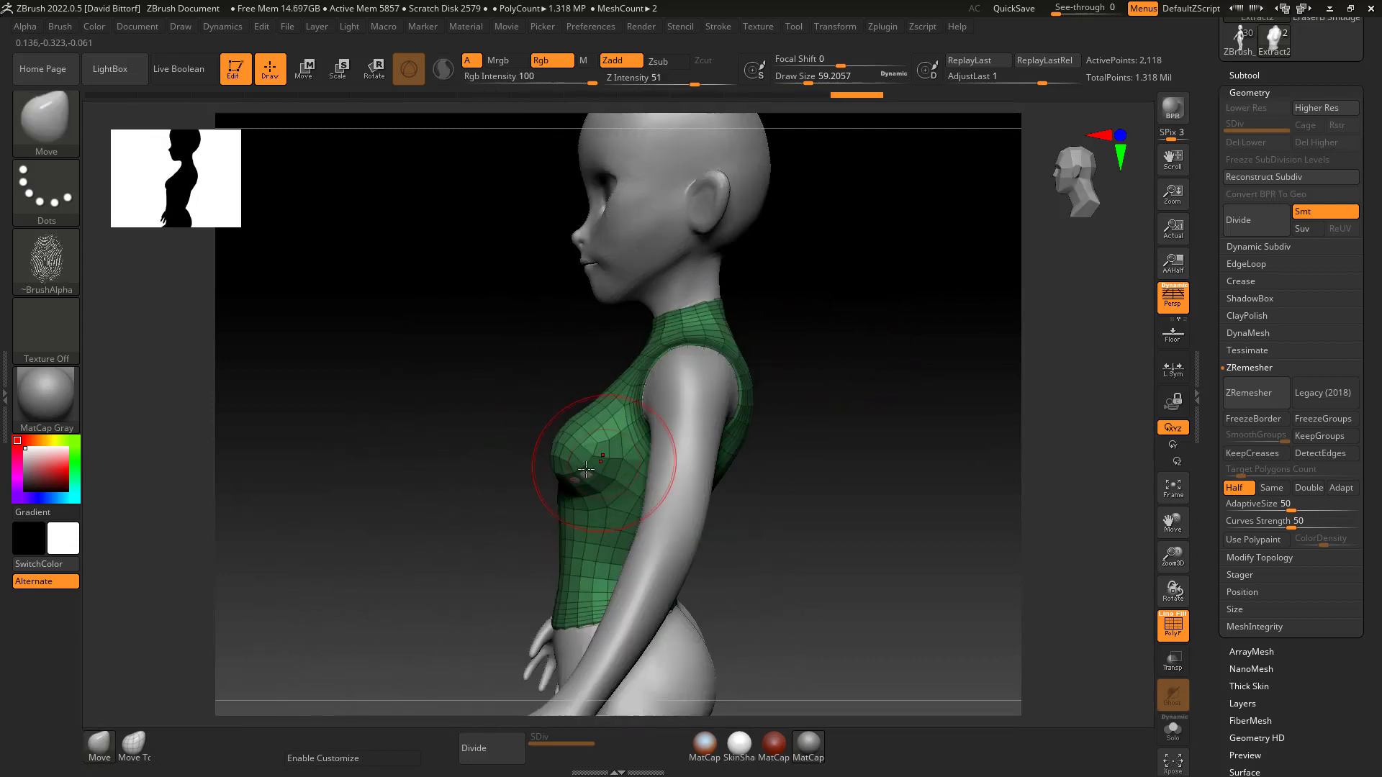
left_click_drag(586, 469, 587, 477)
mouse_move(849, 441)
left_mouse_down()
mouse_move(801, 469)
mouse_move(891, 450)
mouse_move(872, 455)
mouse_move(820, 326)
left_mouse_up()
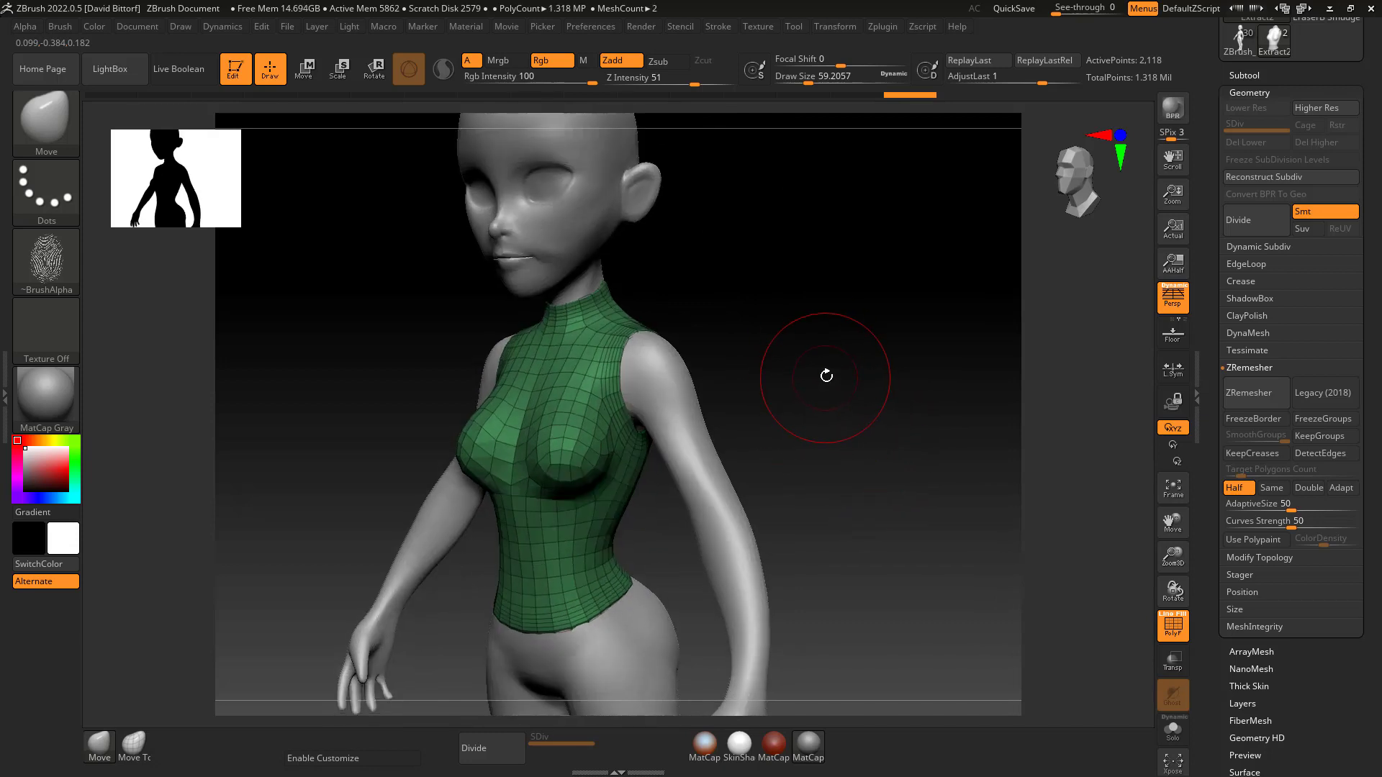
mouse_move(824, 374)
left_mouse_down()
mouse_move(839, 388)
mouse_move(856, 374)
left_mouse_up()
left_click(1173, 626)
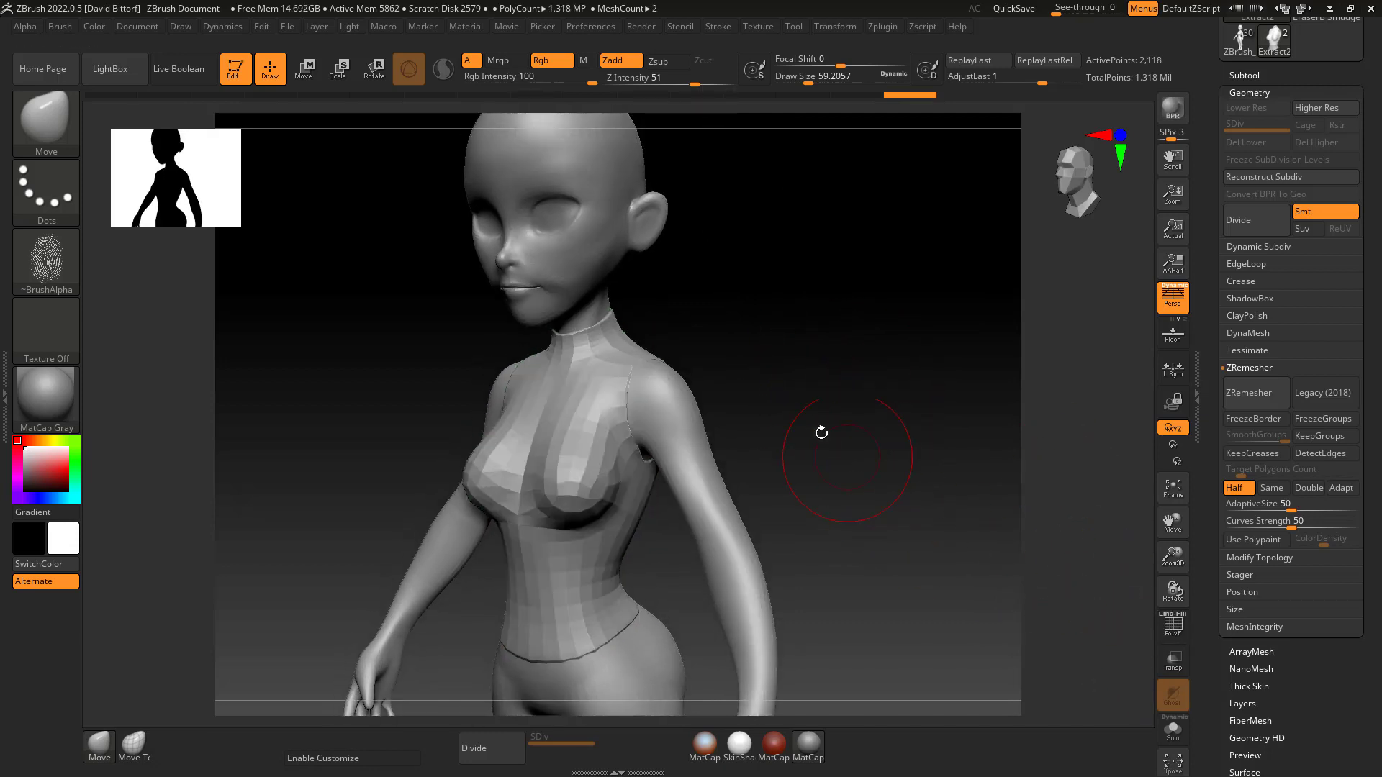
left_click_drag(820, 428, 889, 425)
Subdivide the top once and shrink the brush to about 43.76 for smoothing
left_click(1238, 219)
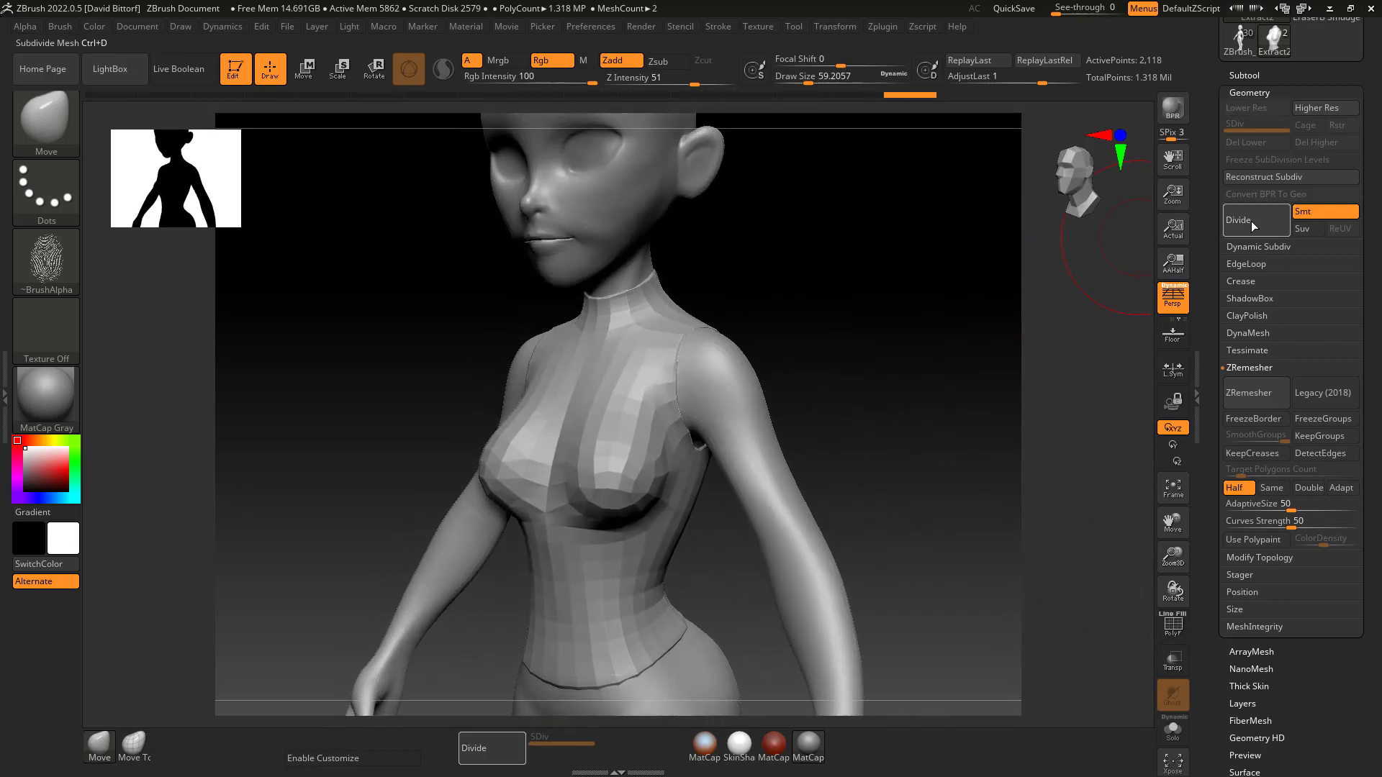
key("space")
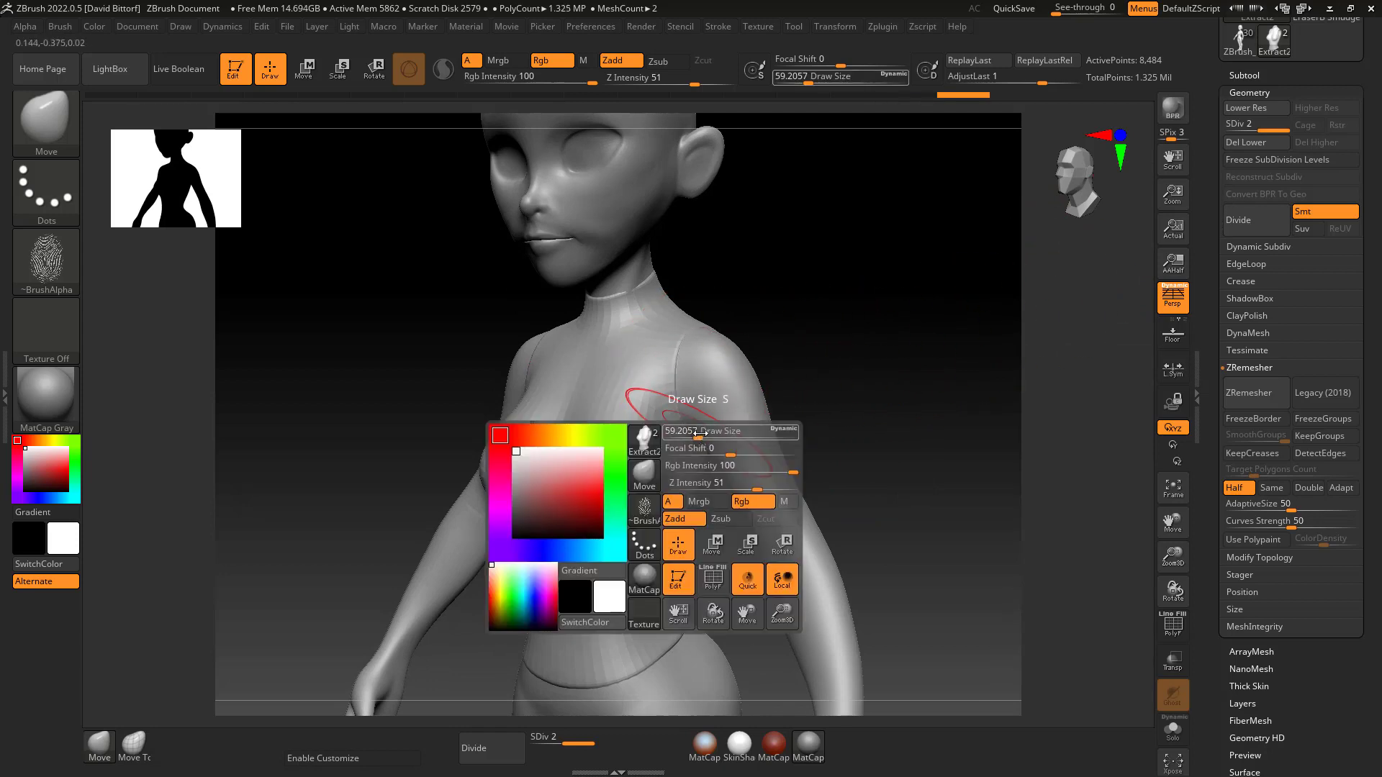
left_click_drag(726, 432, 698, 432)
key("shift")
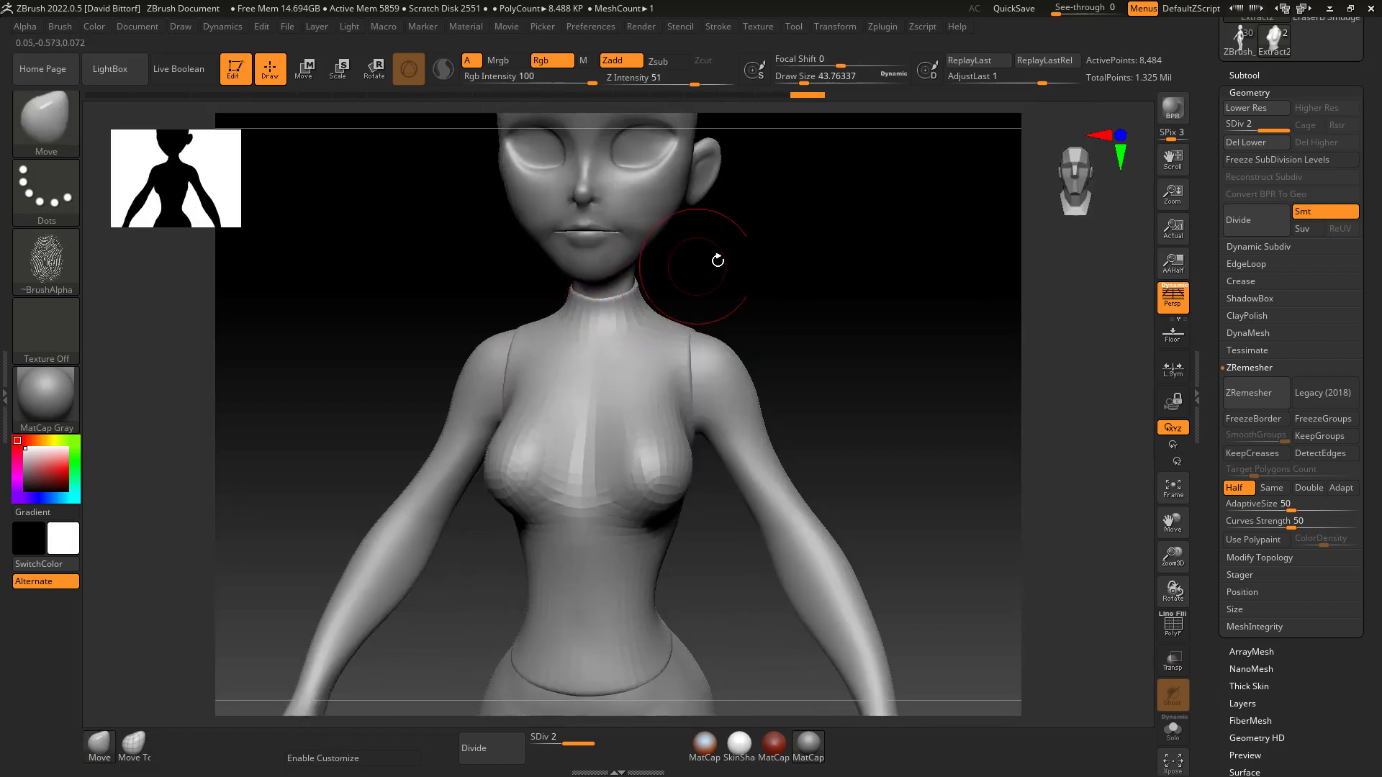
left_click_drag(715, 256, 729, 338)
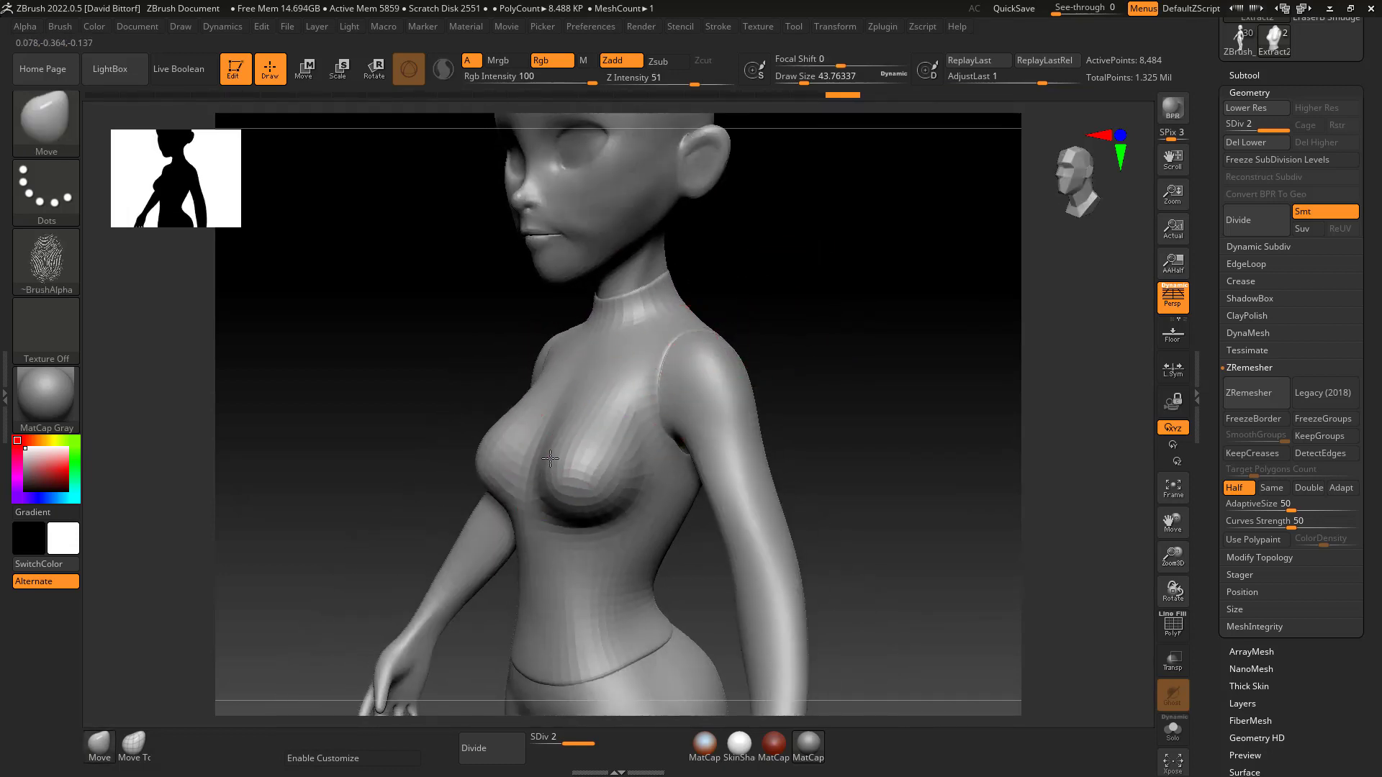
Switch to ClayBuildup, subdivide again, and try an undone chest stroke
left_click(76, 137)
left_click(272, 133)
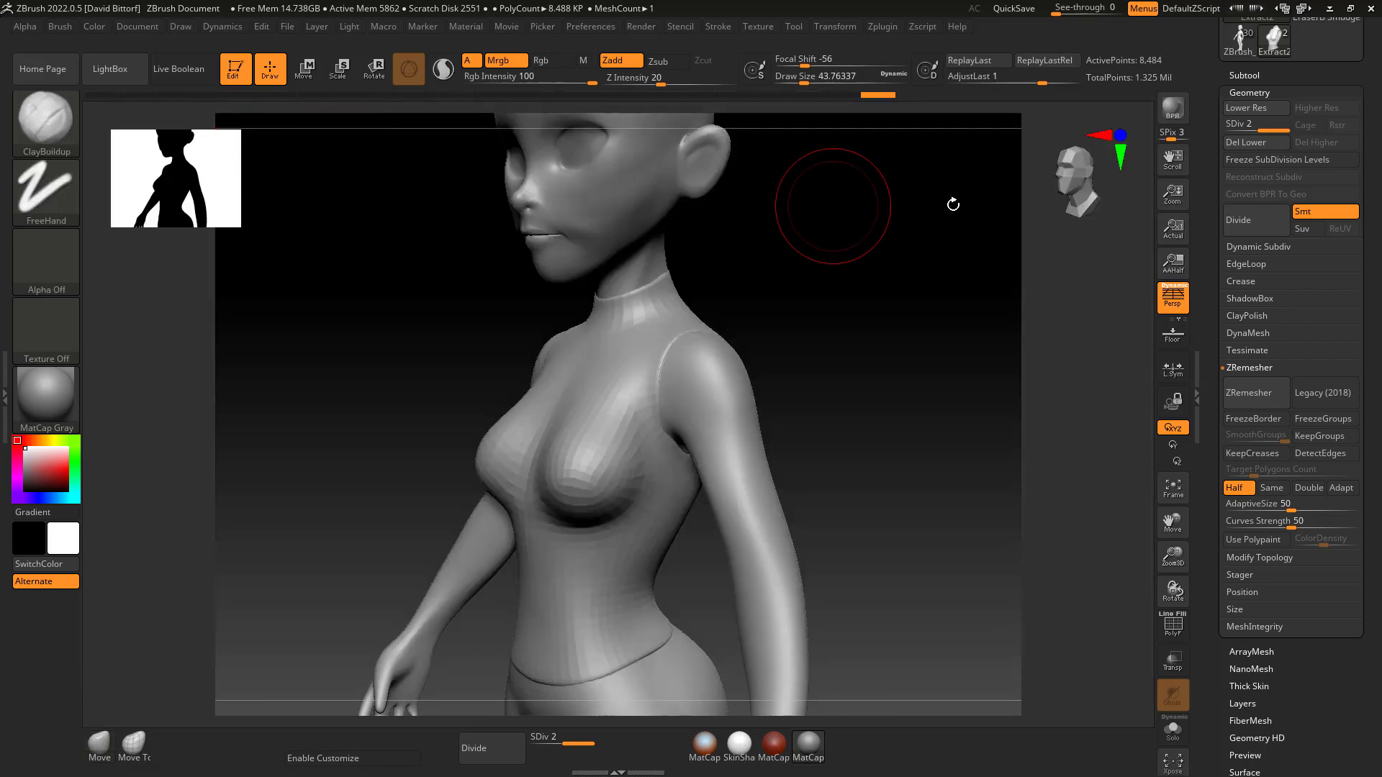
left_click(1262, 220)
left_click_drag(828, 359, 901, 435)
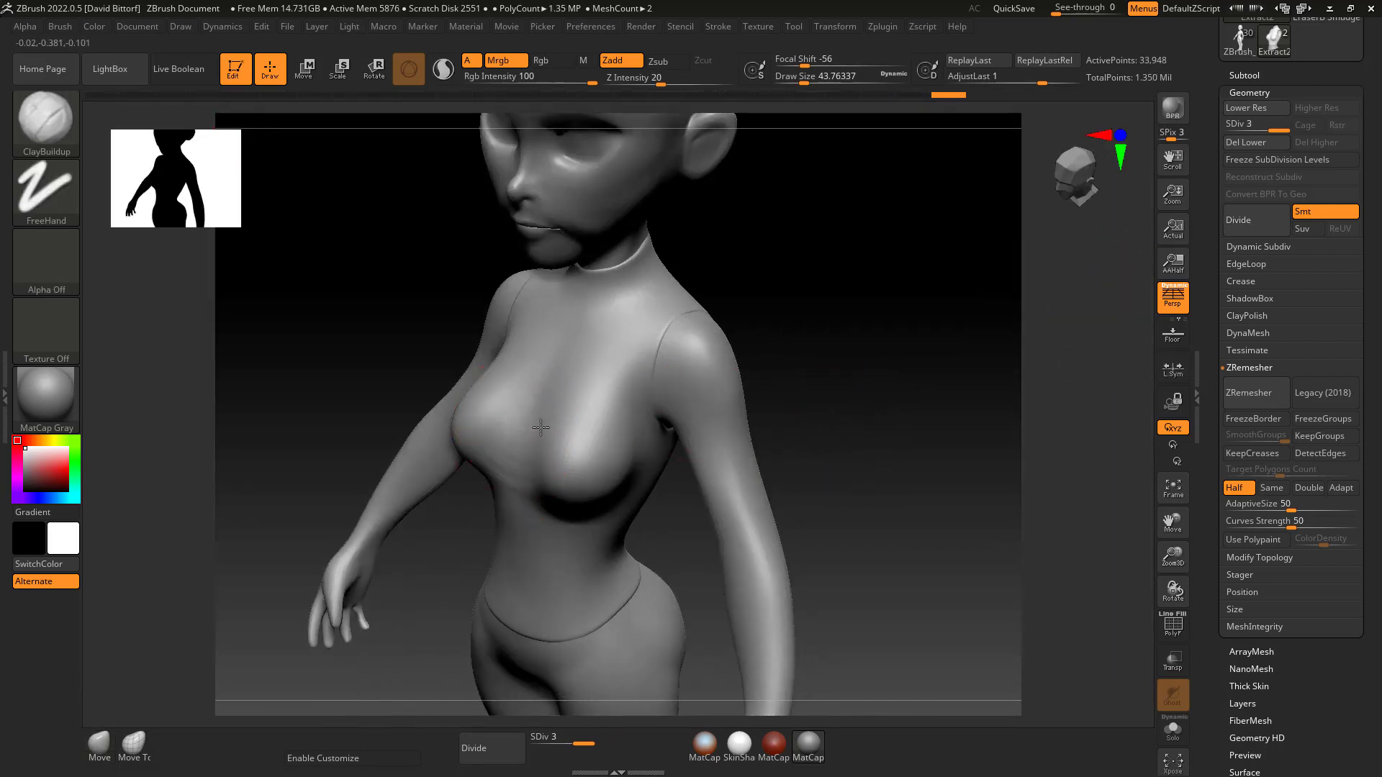
left_click_drag(504, 432, 525, 417)
key("ctrl+z")
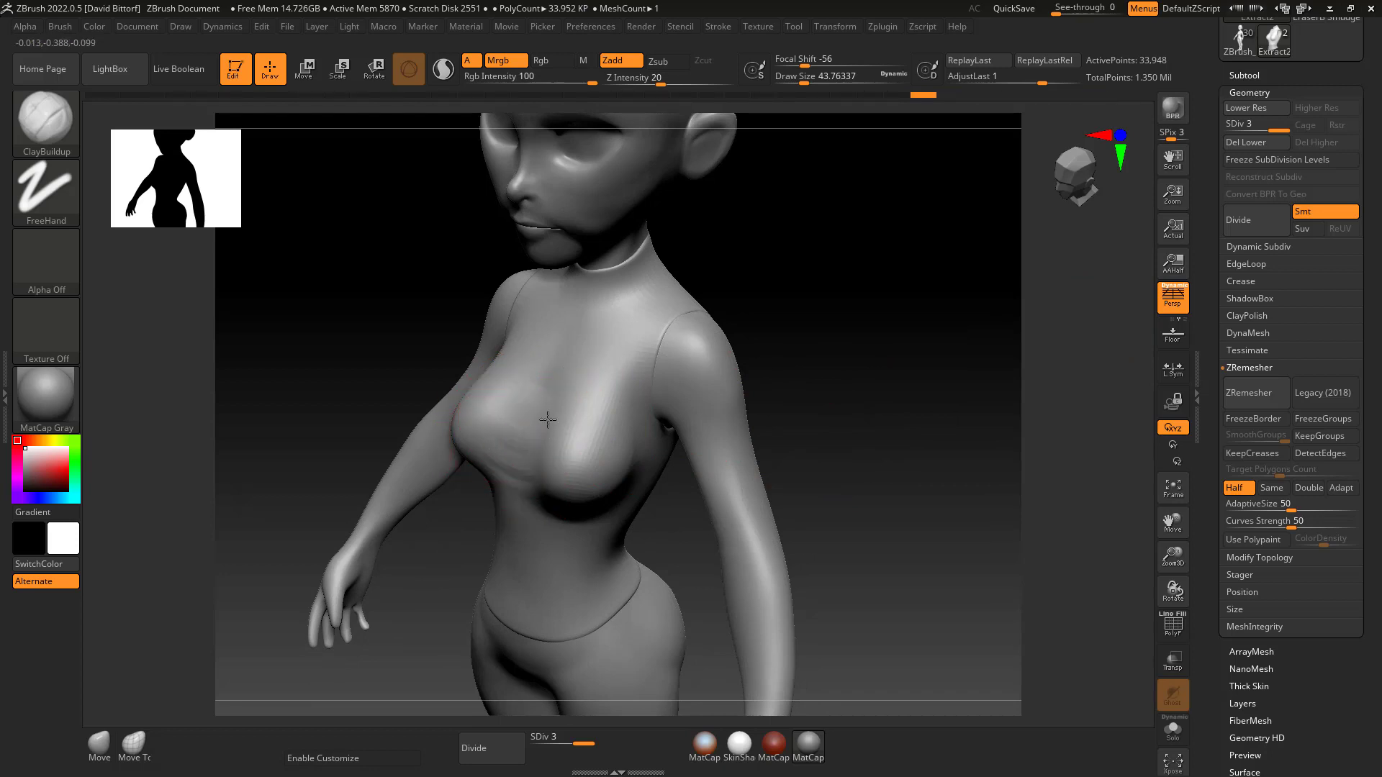
Smooth the chest side, undo a flattened patch, and subdivide the top to level 4
mouse_move(808, 324)
left_mouse_down("shift")
mouse_move(829, 325)
mouse_move(827, 395)
mouse_move(849, 324)
mouse_move(828, 504)
left_mouse_up("shift")
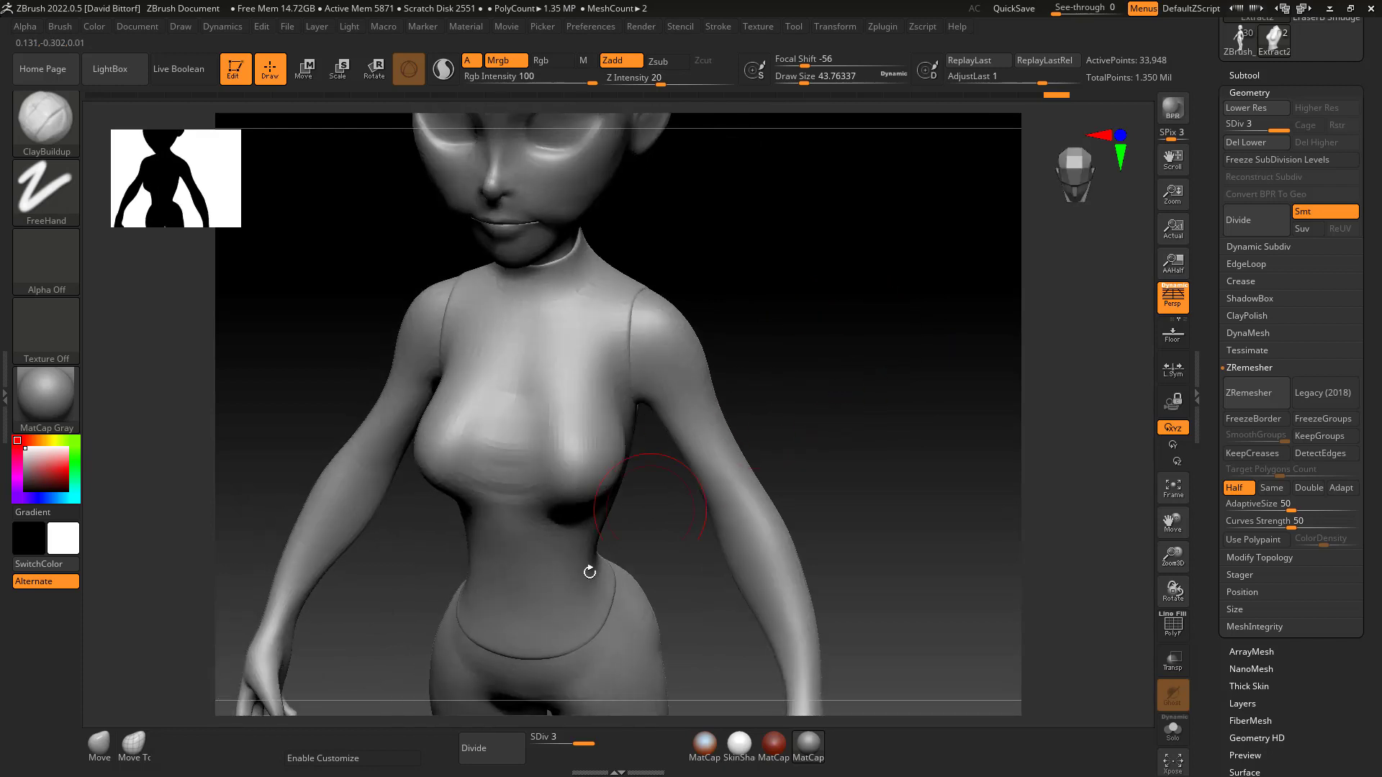
left_click_drag(504, 432, 547, 418)
left_click_drag(828, 431, 806, 403)
key("ctrl+z")
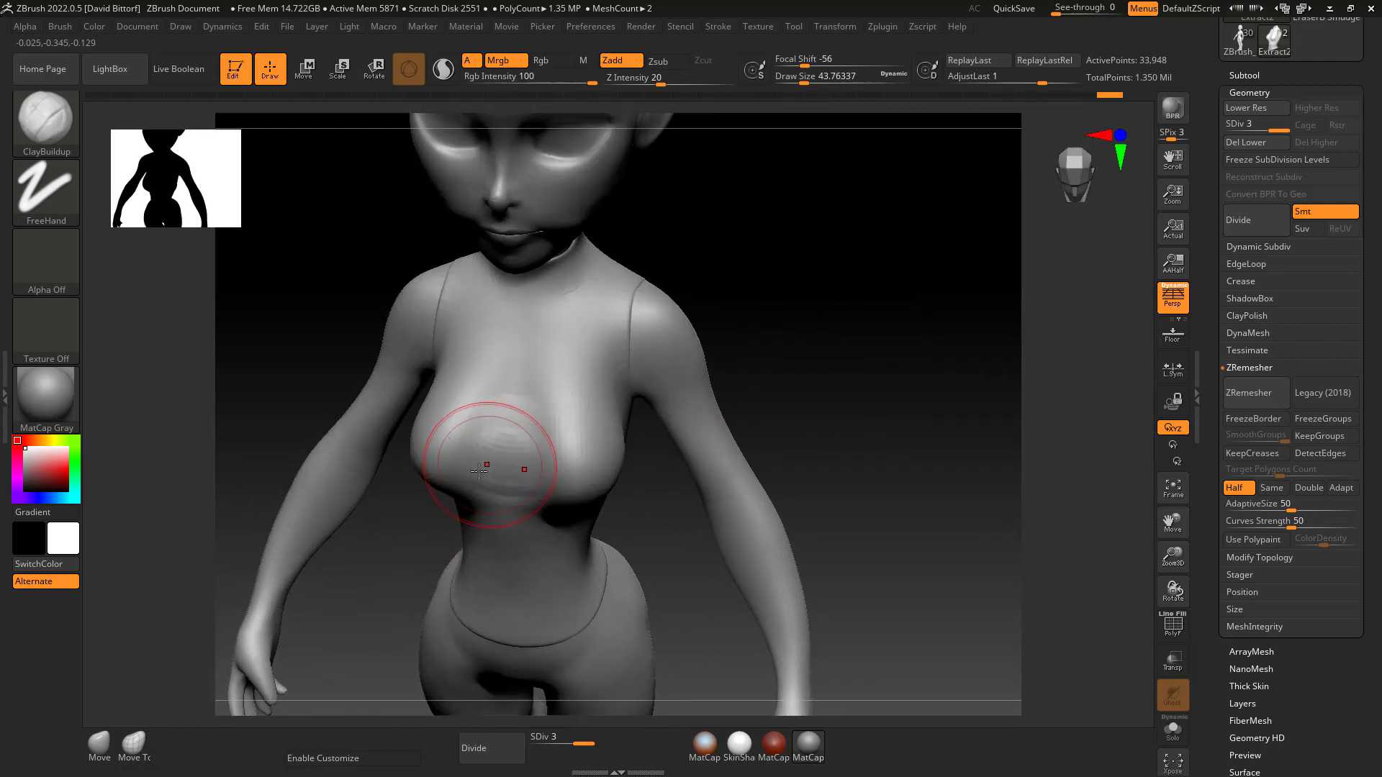
left_click_drag(460, 468, 604, 459)
left_click(1252, 219)
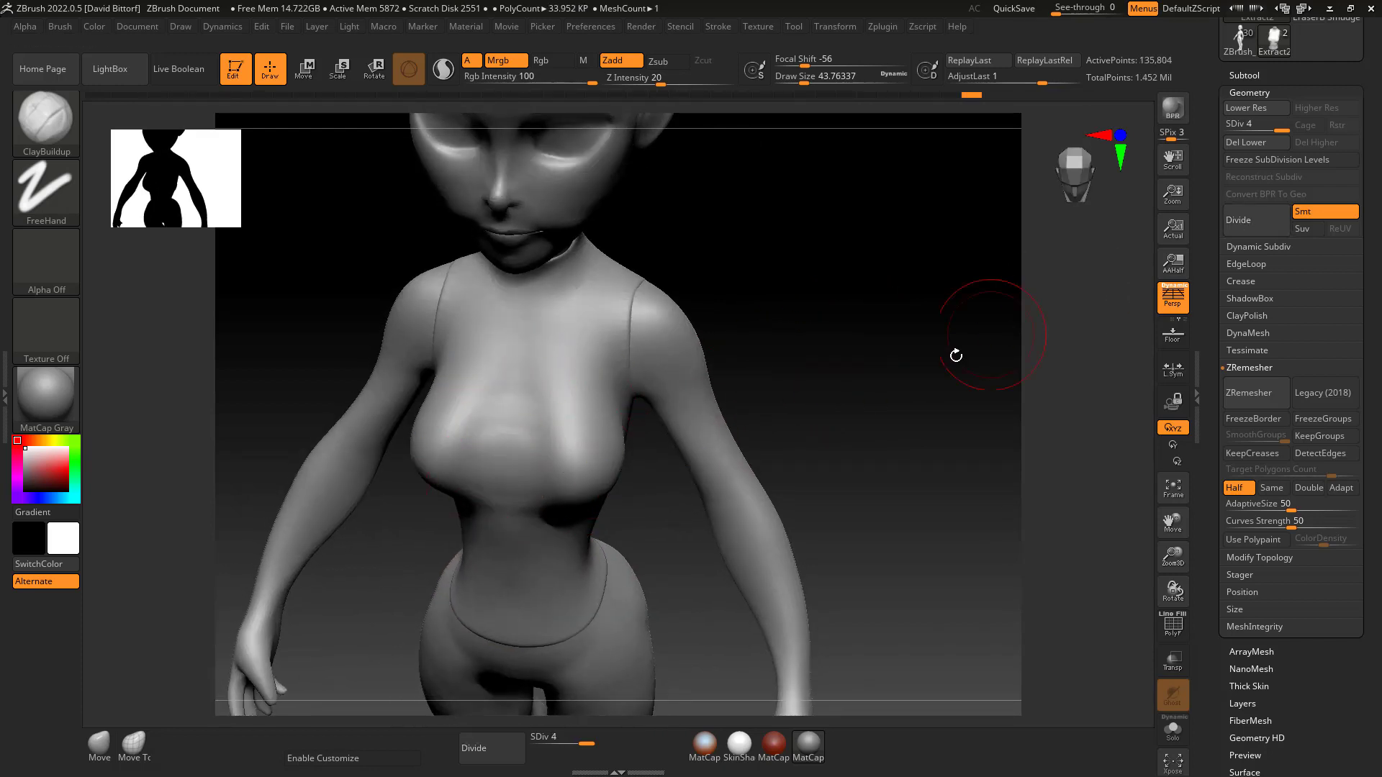
Sculpt the sides and lower chest of the top from several angles
left_click_drag(956, 355, 774, 370)
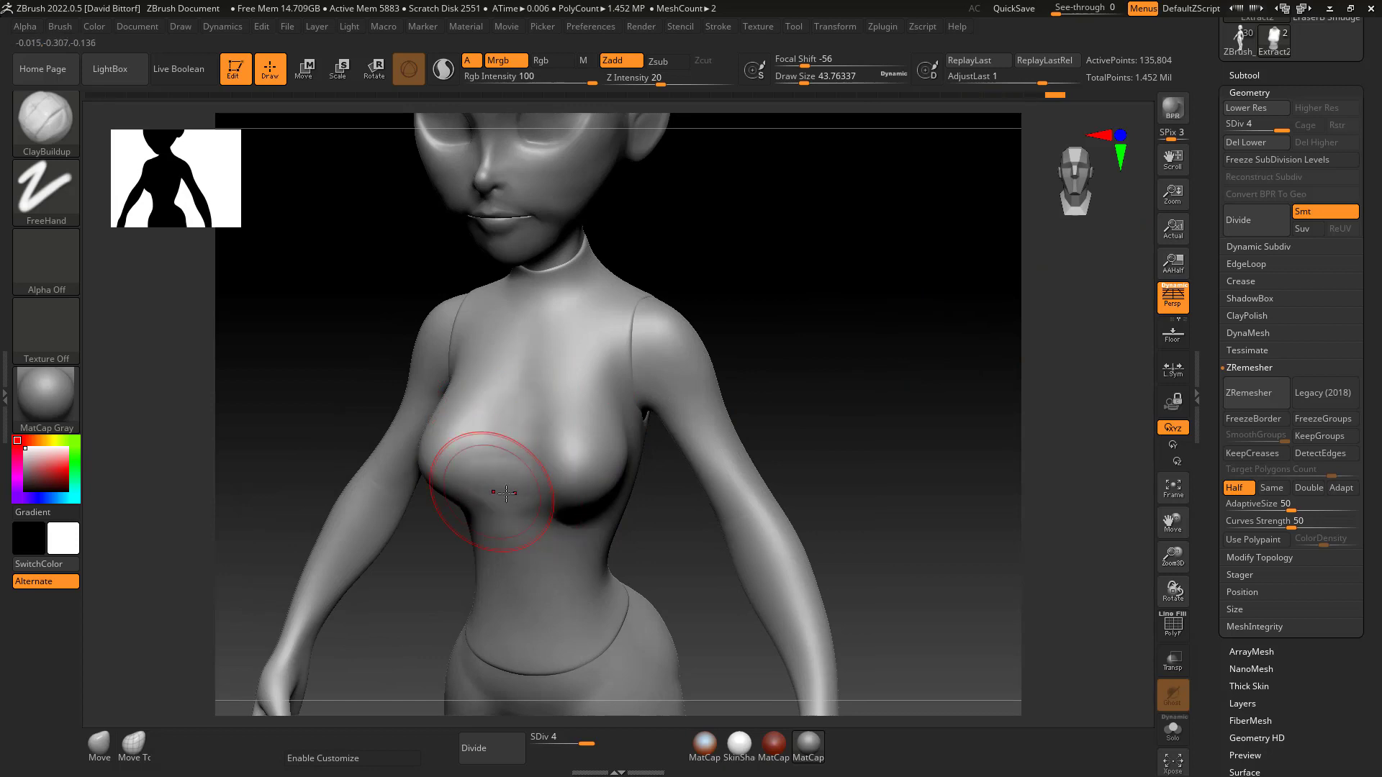
mouse_move(463, 477)
left_mouse_down()
mouse_move(857, 339)
mouse_move(877, 367)
mouse_move(792, 374)
left_mouse_up()
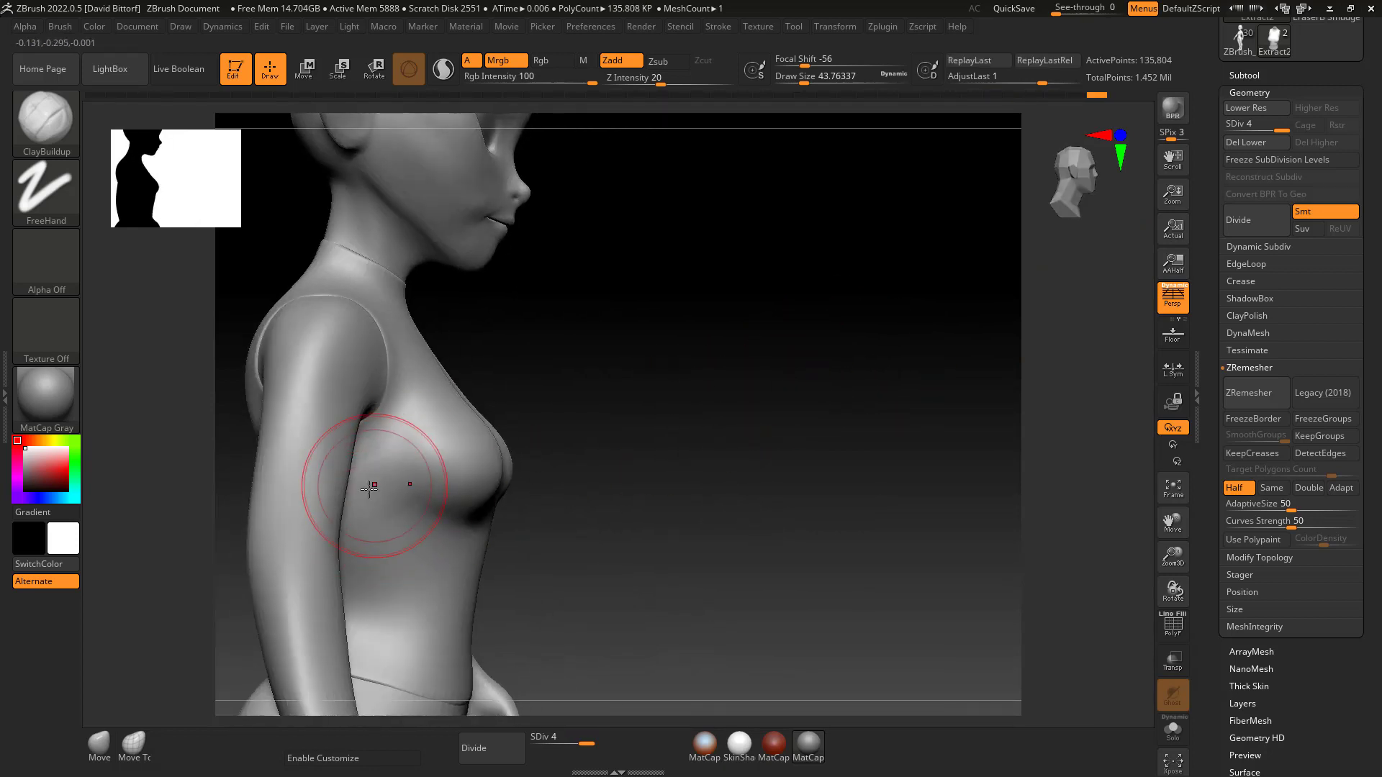
mouse_move(423, 463)
left_mouse_down()
mouse_move(424, 500)
mouse_move(382, 469)
left_mouse_up()
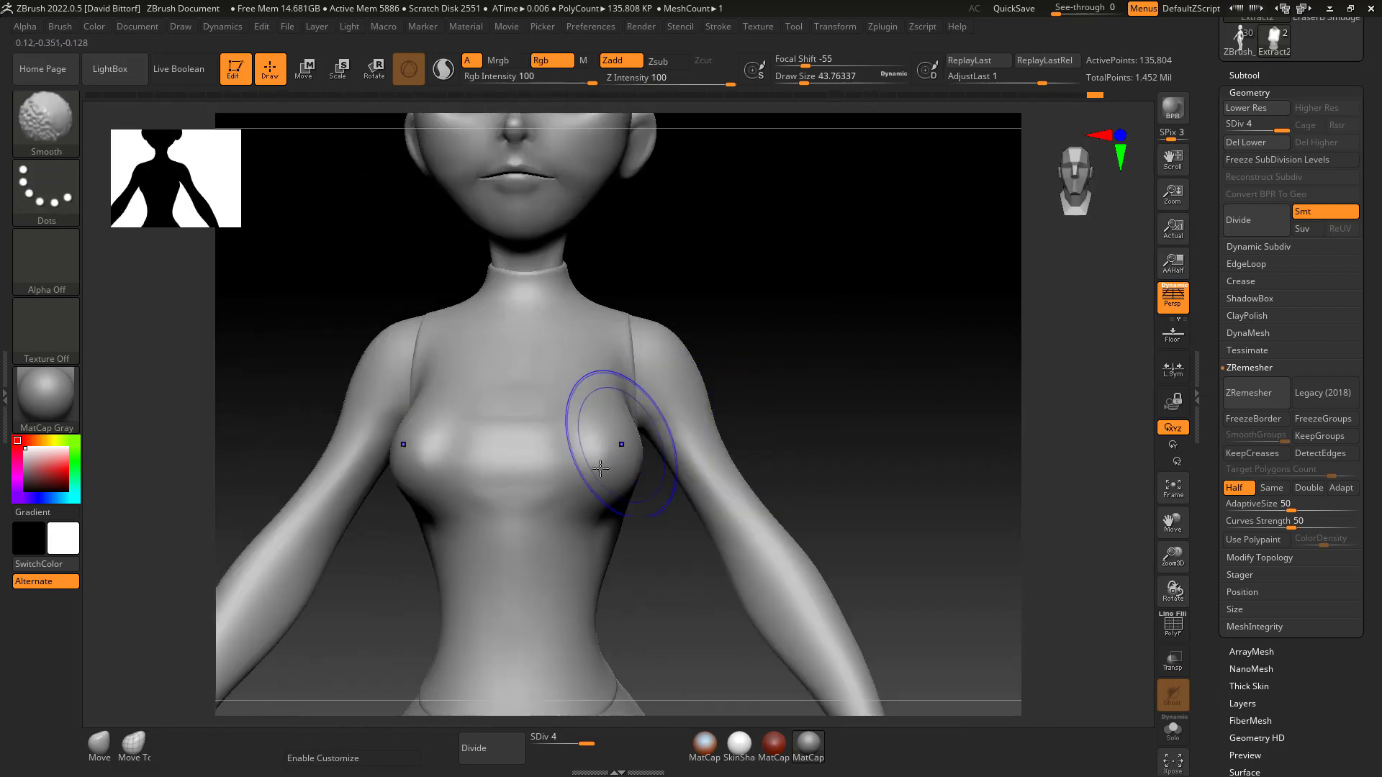
mouse_move(830, 435)
left_mouse_down()
mouse_move(549, 531)
mouse_move(616, 541)
left_mouse_up()
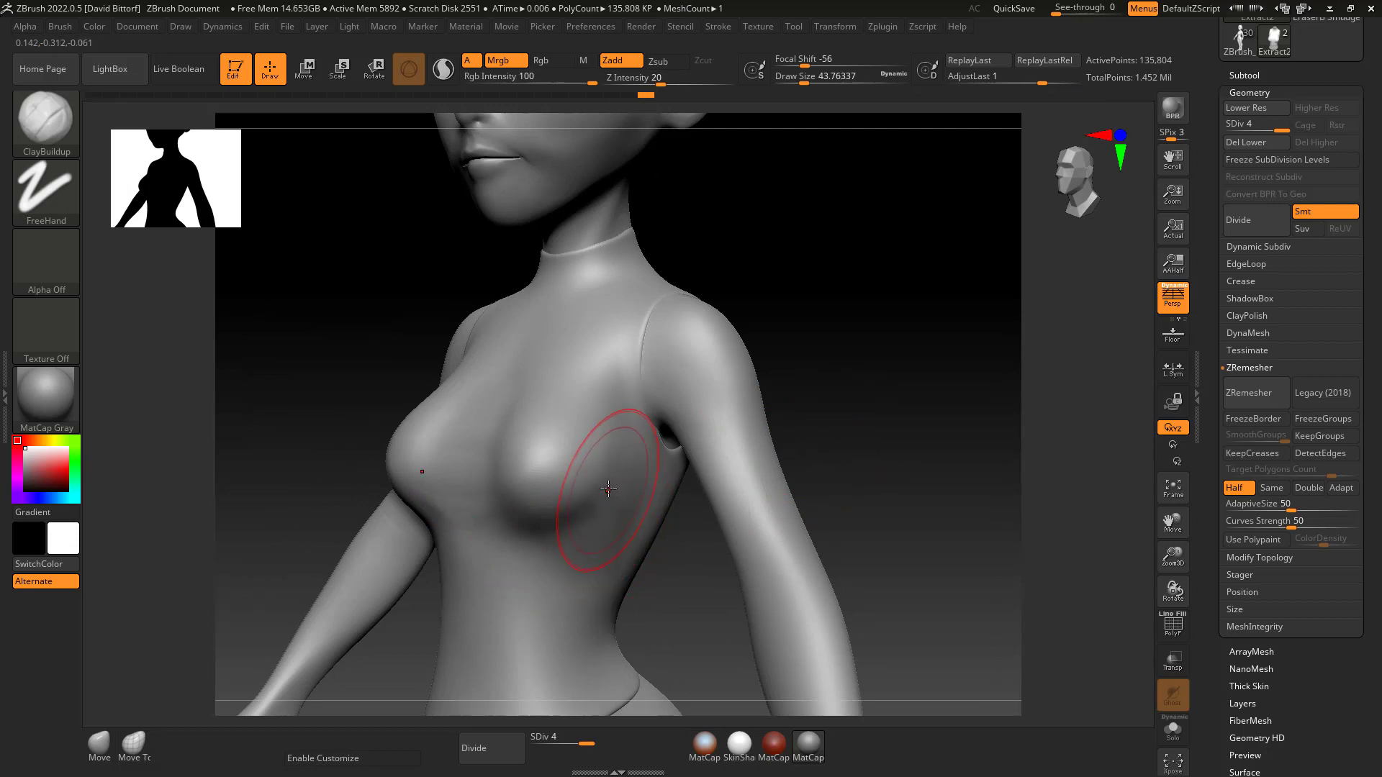
left_click_drag(608, 489, 586, 447)
left_click_drag(842, 284, 508, 376)
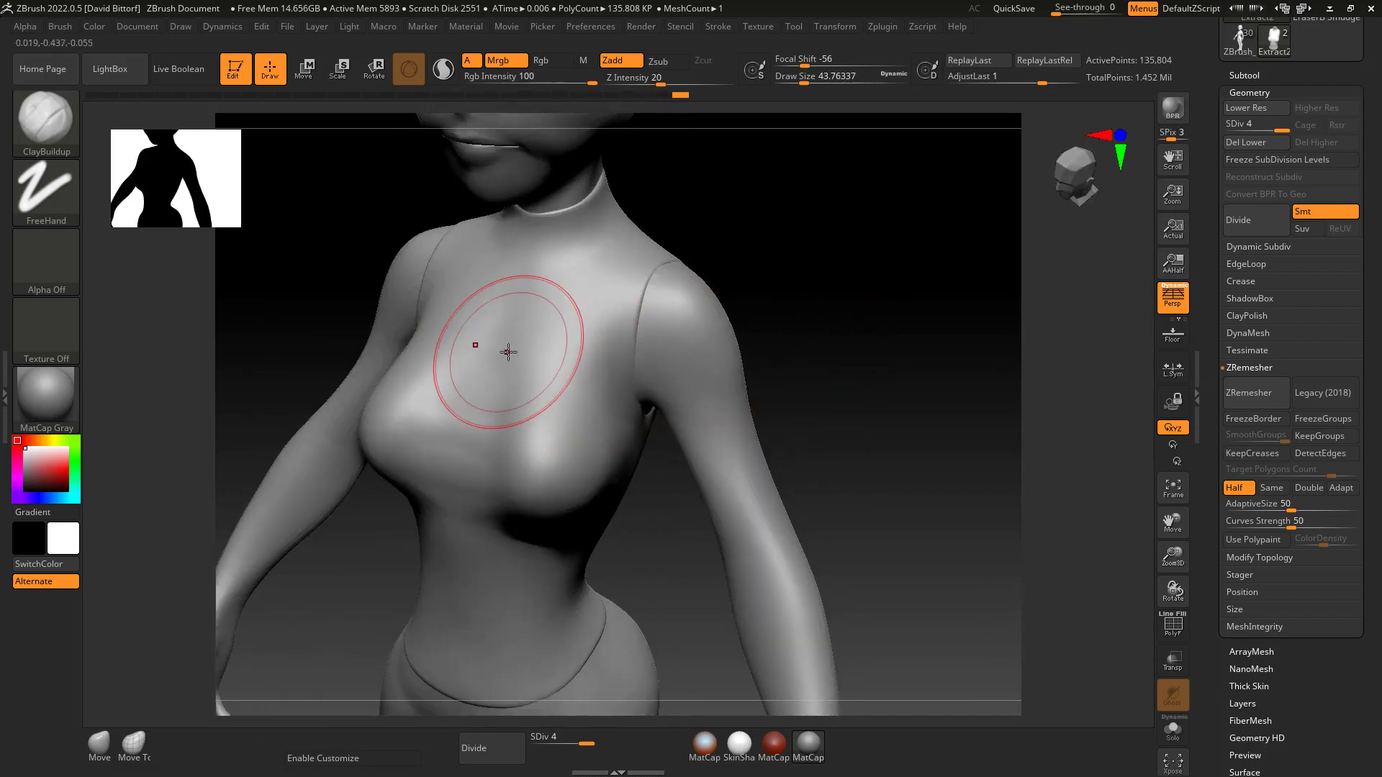
left_click_drag(453, 432, 462, 410)
Smooth the chest surface and the armpit areas
mouse_move(824, 240)
left_mouse_down()
mouse_move(802, 349)
mouse_move(815, 393)
mouse_move(866, 404)
mouse_move(793, 403)
mouse_move(842, 375)
mouse_move(657, 370)
left_mouse_up()
left_click_drag(532, 371, 539, 392)
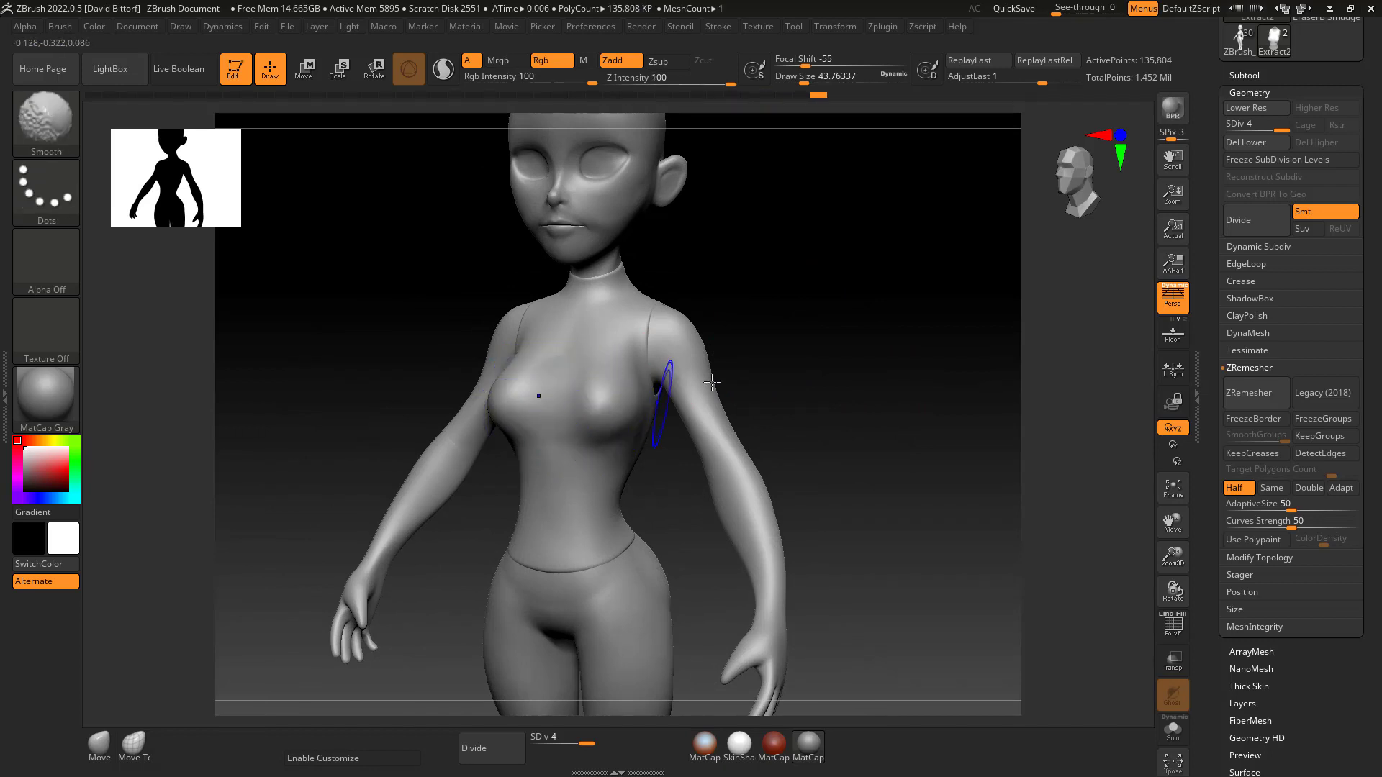
left_click_drag(893, 360, 714, 338)
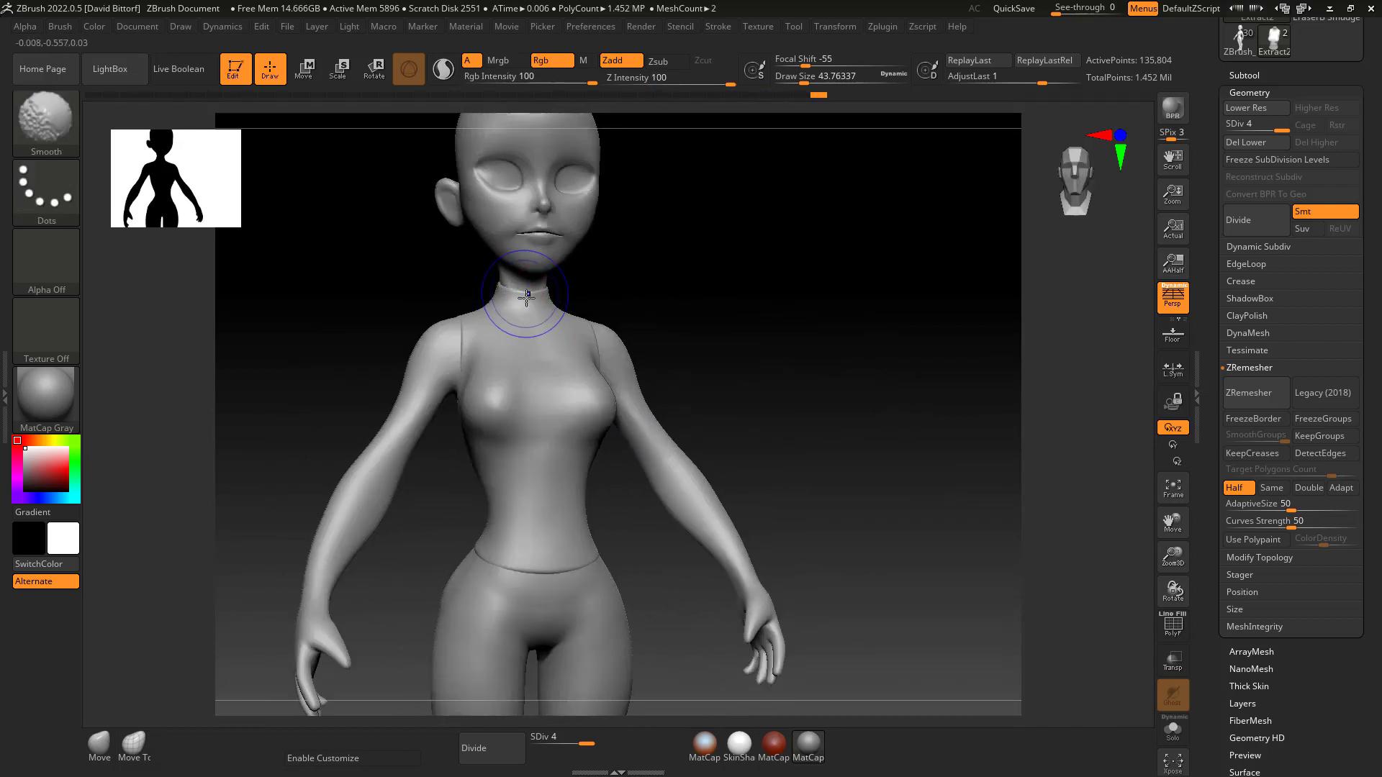
left_click_drag(538, 305, 524, 327, "shift")
left_click_drag(681, 281, 779, 317)
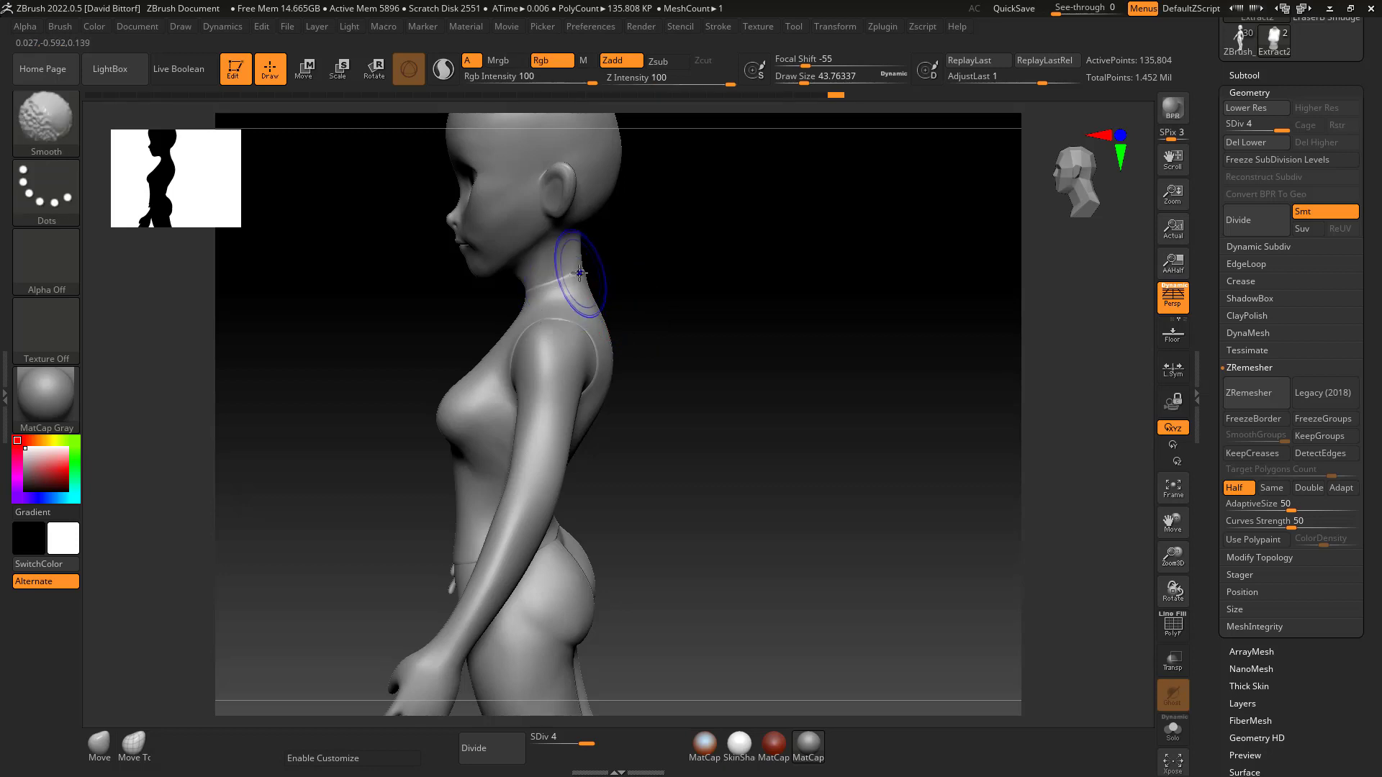
left_click_drag(755, 277, 658, 308)
left_click_drag(545, 398, 547, 475, "shift")
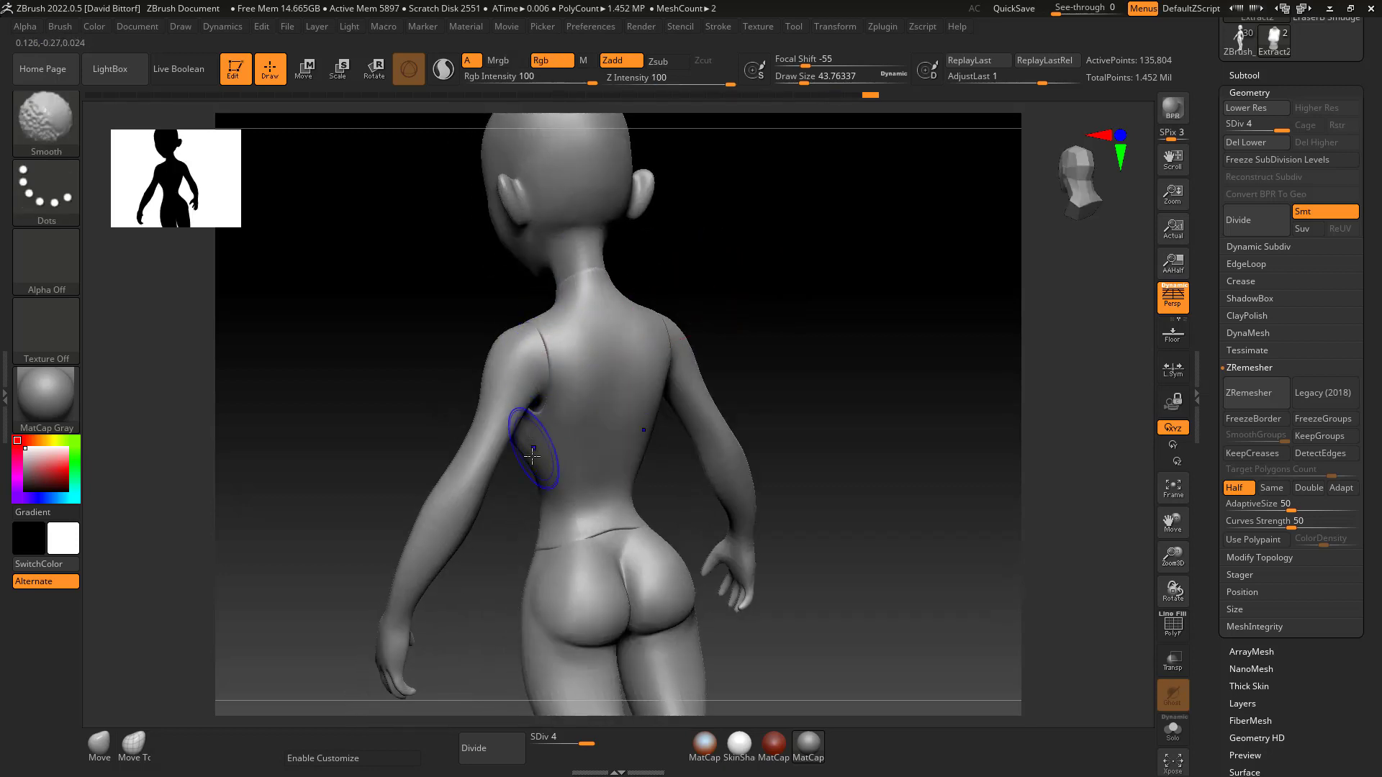
left_click_drag(827, 370, 431, 386)
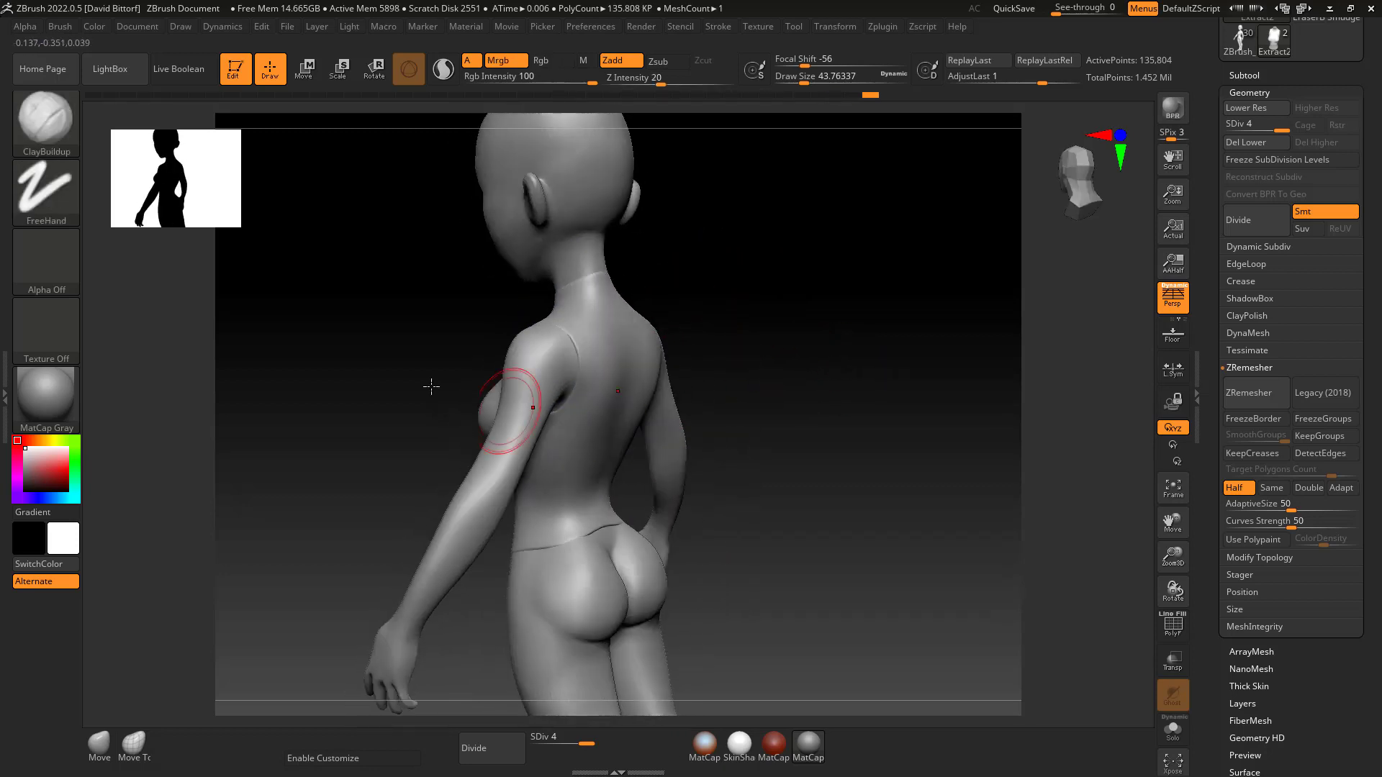
Pick the Move brush (M, V) and raise its Draw Size to about 62
left_click(59, 131)
key("m")
key("v")
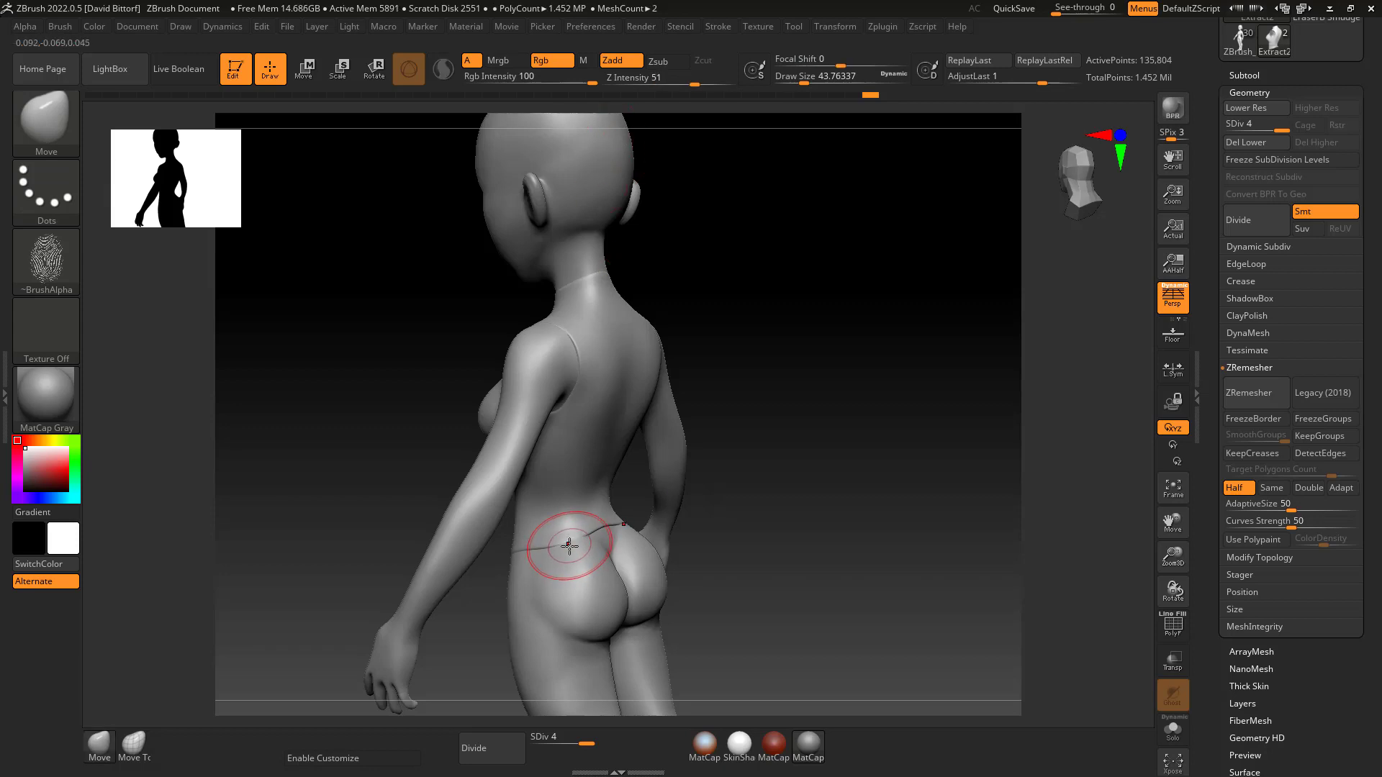
key("space")
left_click_drag(592, 523, 619, 523)
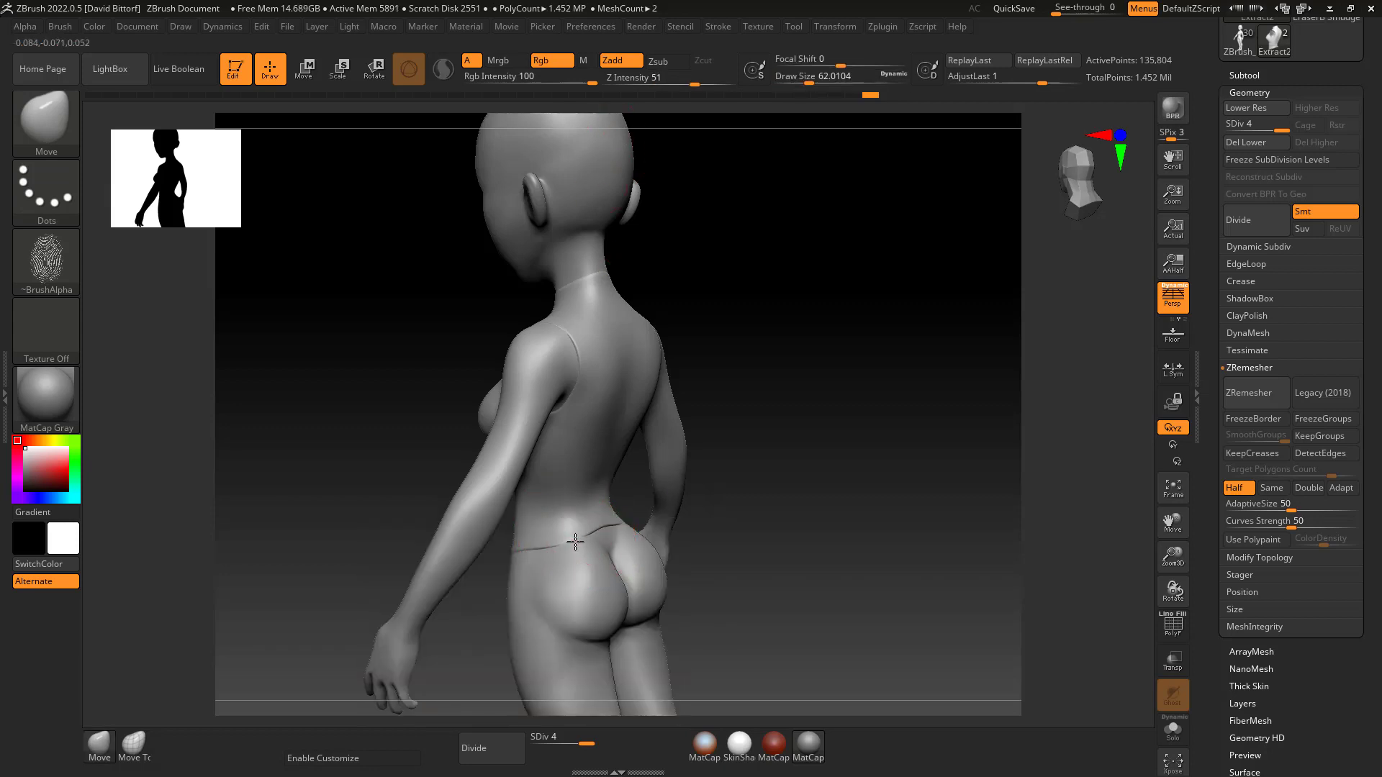
mouse_move(684, 431)
left_mouse_down()
mouse_move(876, 411)
mouse_move(854, 395)
mouse_move(881, 416)
mouse_move(801, 389)
mouse_move(840, 382)
mouse_move(821, 383)
mouse_move(839, 383)
mouse_move(826, 401)
mouse_move(796, 389)
mouse_move(904, 425)
mouse_move(878, 429)
mouse_move(829, 351)
left_mouse_up()
key("super")
key("super")
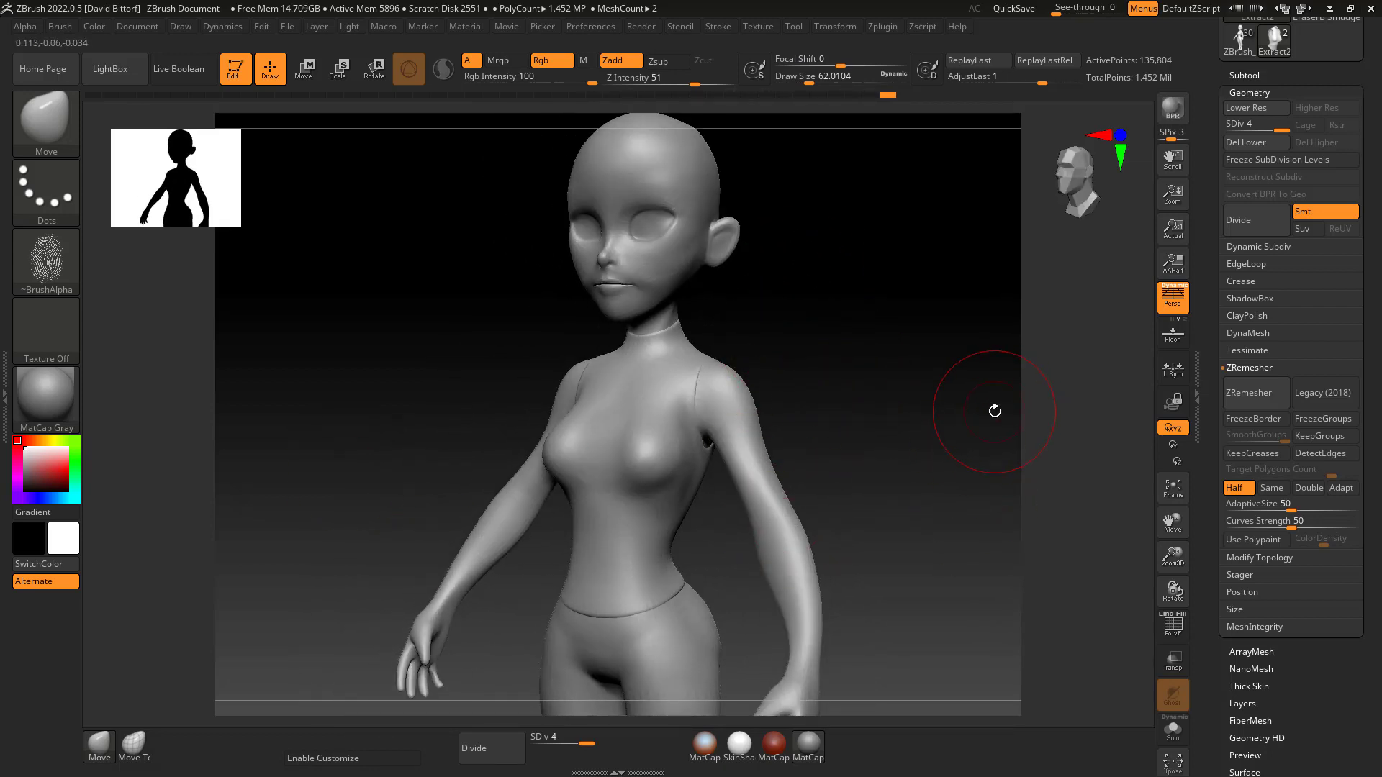
left_click_drag(1211, 229, 1206, 335)
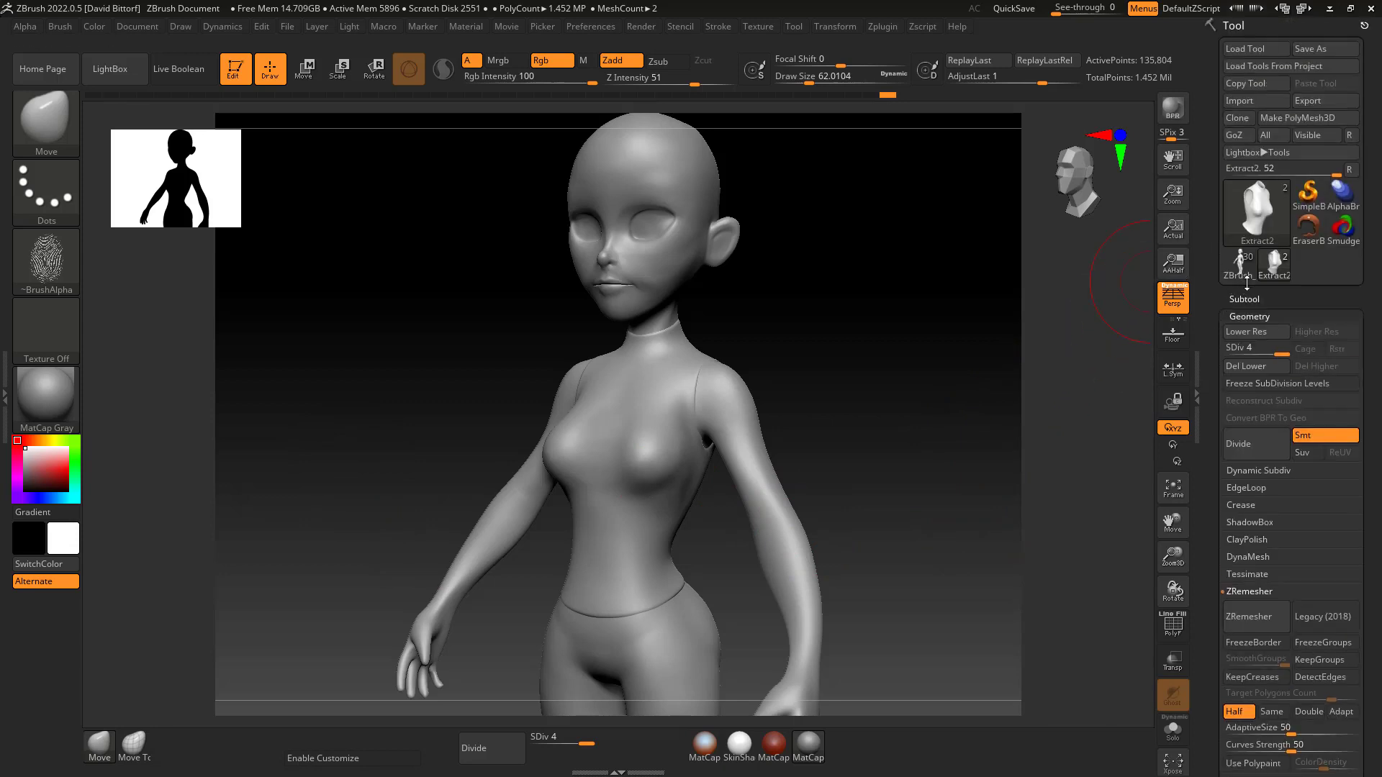
mouse_move(1238, 263)
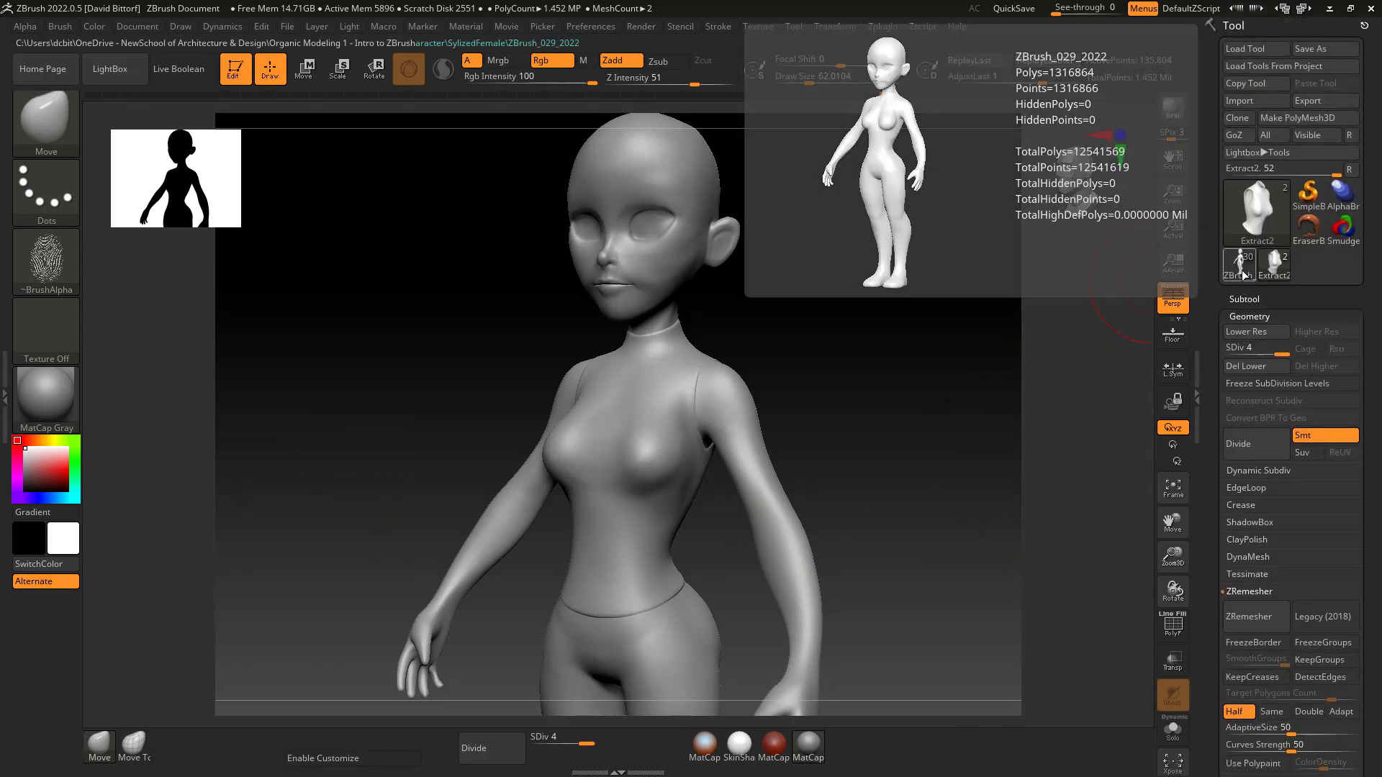
left_click(1239, 274)
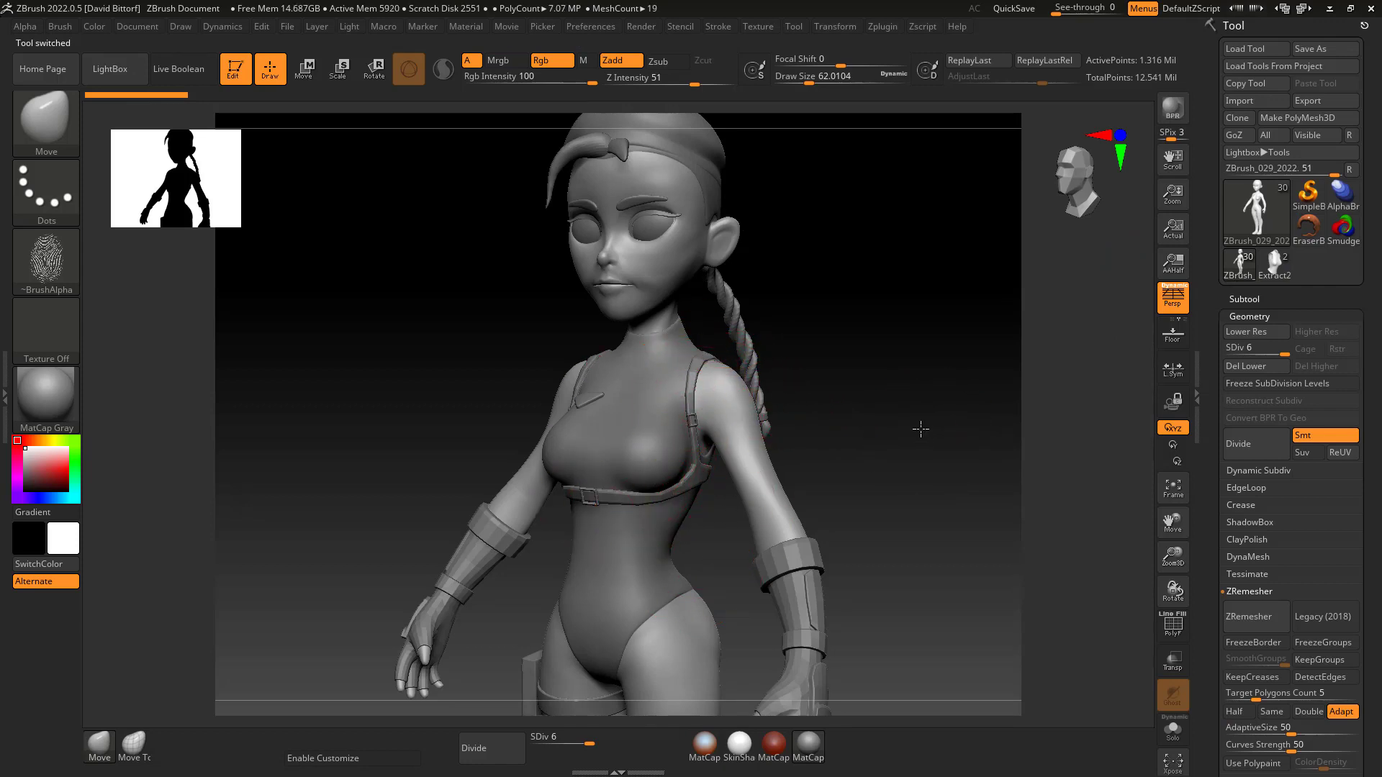
left_click_drag(920, 428, 845, 441)
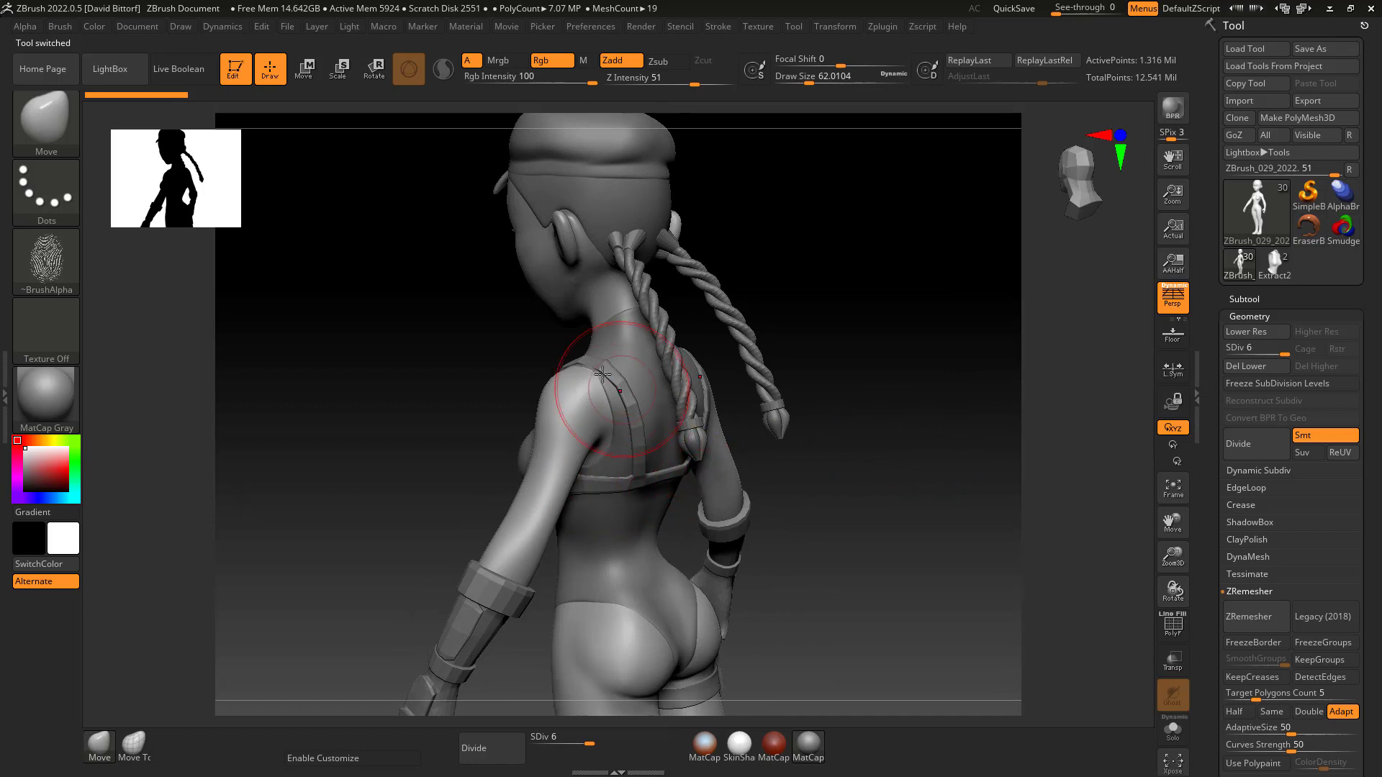
left_click_drag(602, 374, 575, 369)
mouse_move(810, 441)
left_mouse_down()
mouse_move(919, 403)
mouse_move(833, 580)
left_mouse_up()
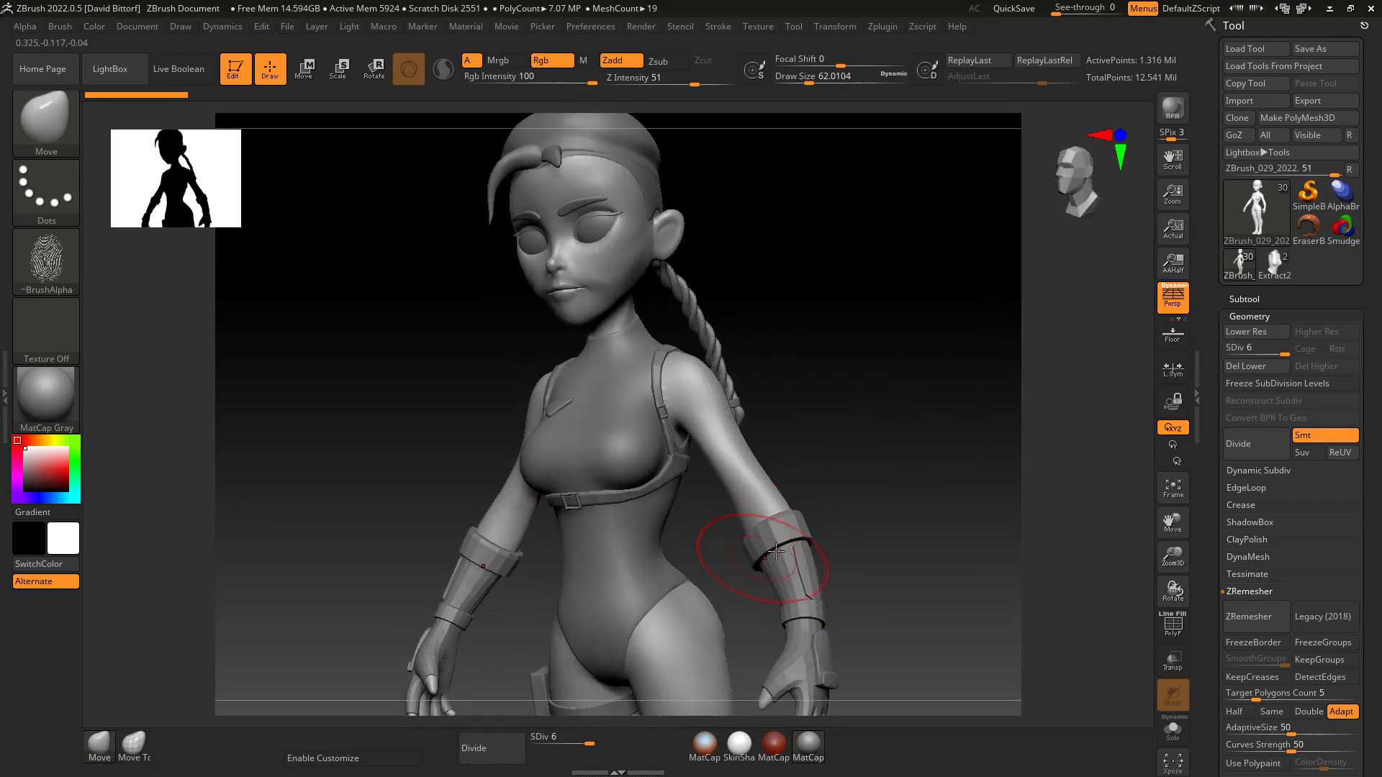
mouse_move(914, 401)
left_mouse_down()
mouse_move(937, 410)
mouse_move(921, 408)
left_mouse_up()
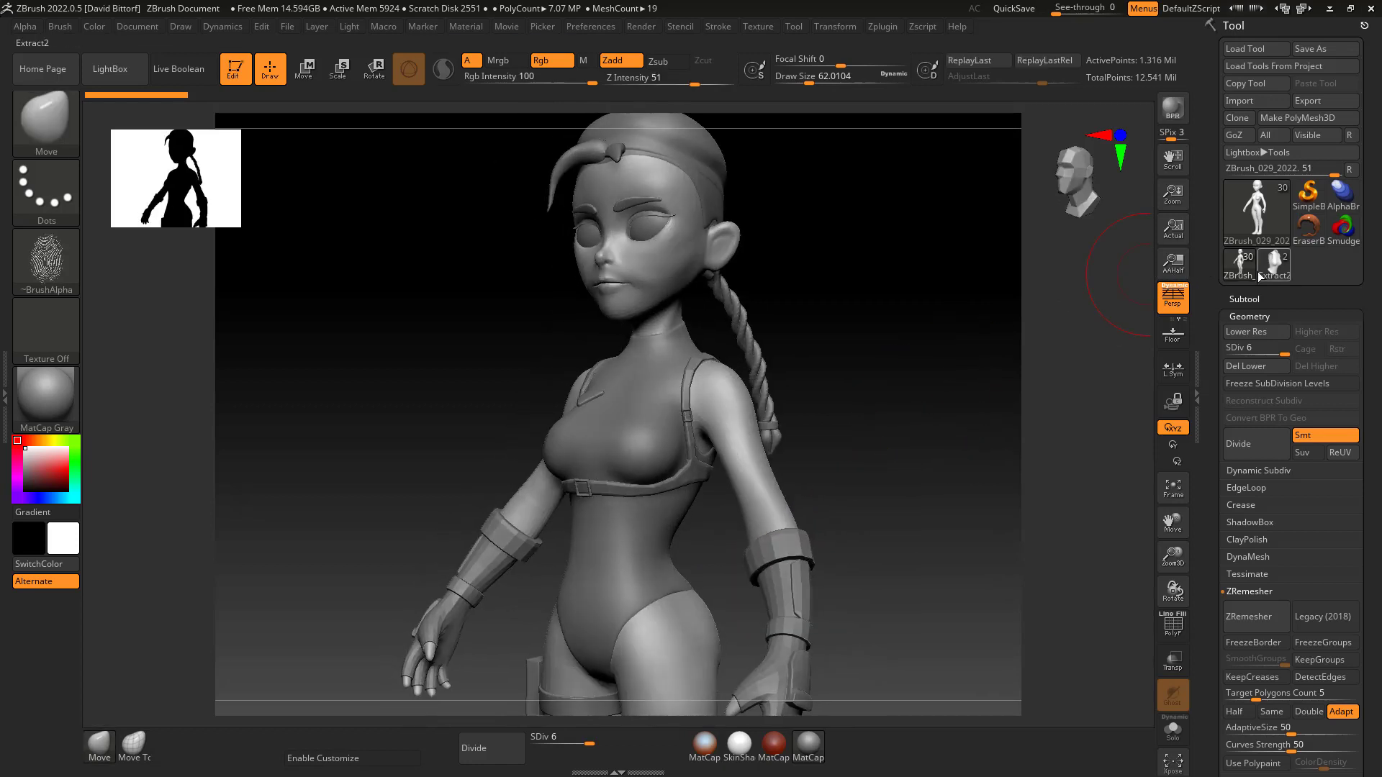
left_click(1259, 269)
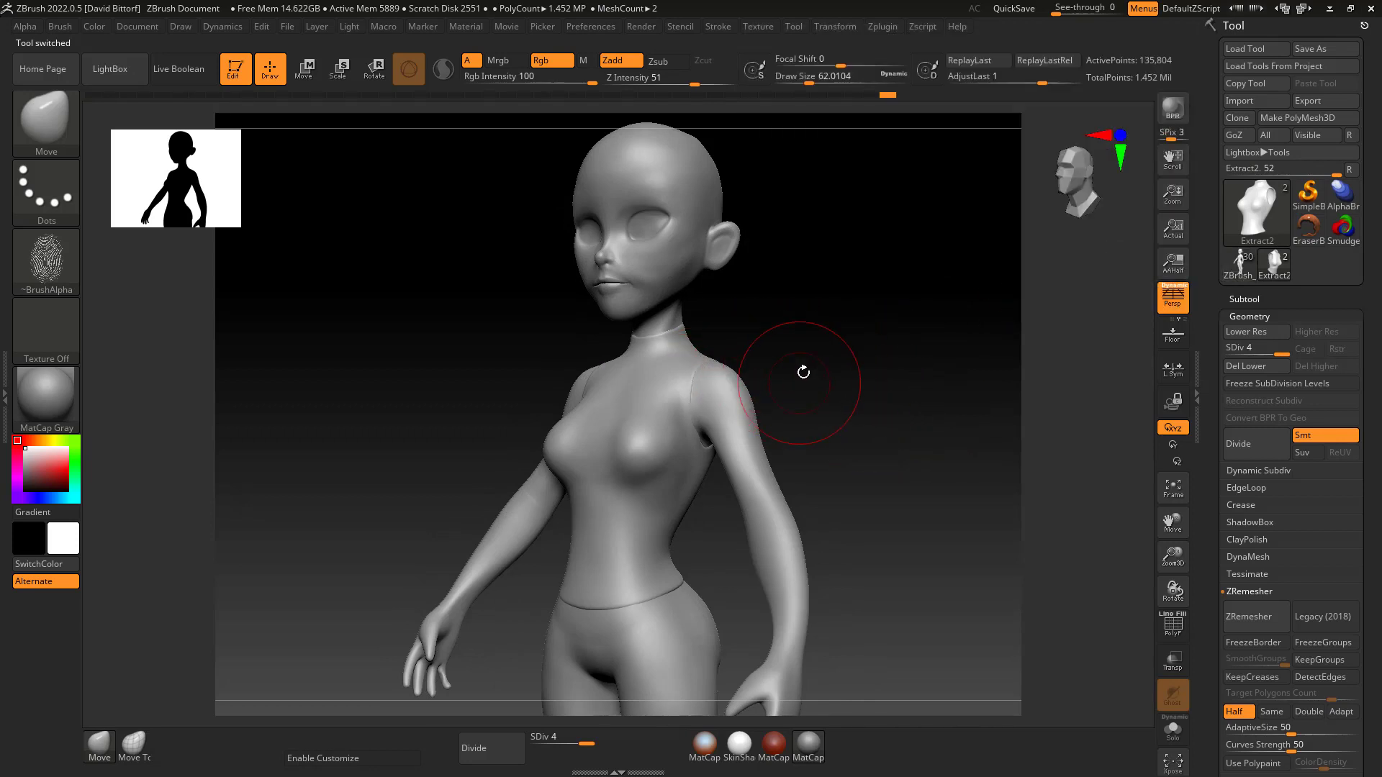
Lower the Extract2 mesh to subdivision level 1
left_click_drag(801, 369, 789, 370)
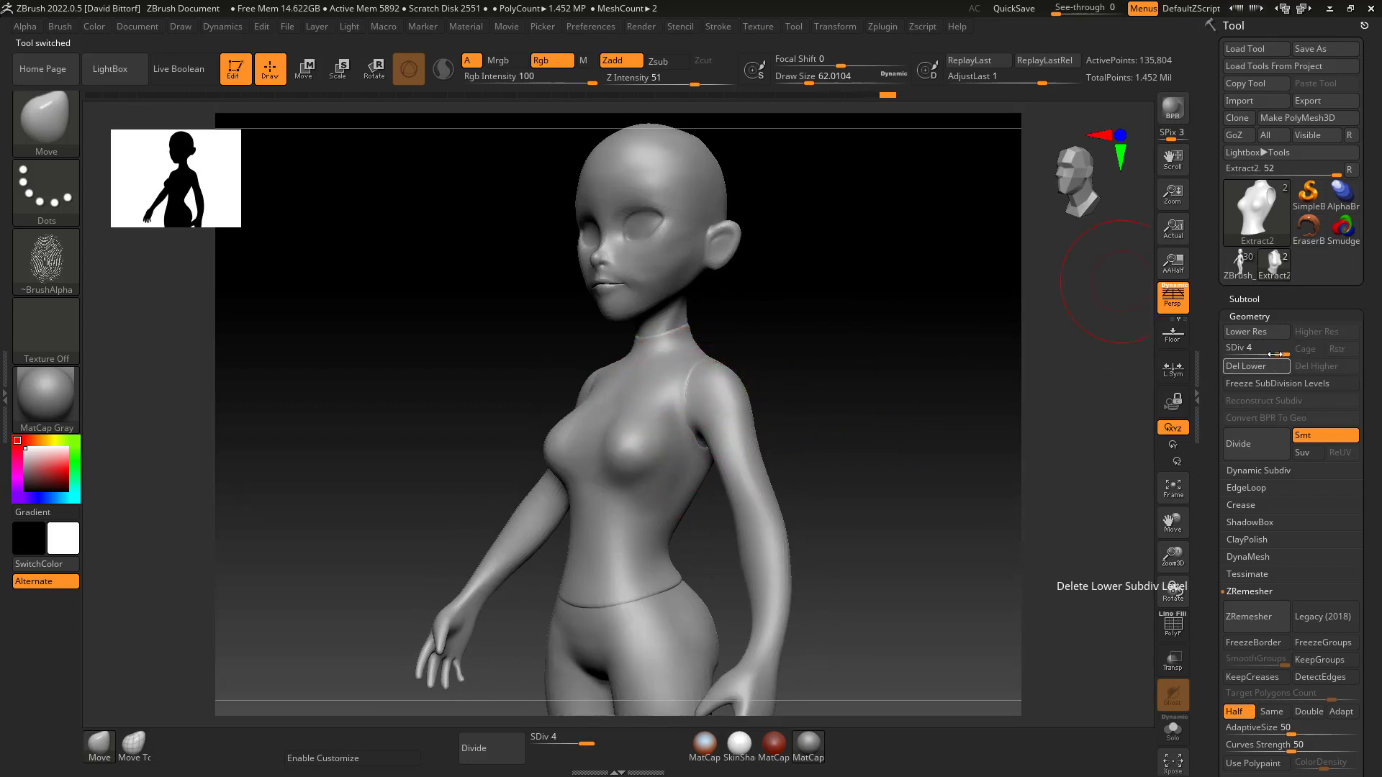
left_click_drag(1275, 349, 1226, 348)
mouse_move(824, 441)
left_mouse_down()
mouse_move(891, 441)
mouse_move(891, 430)
left_mouse_up()
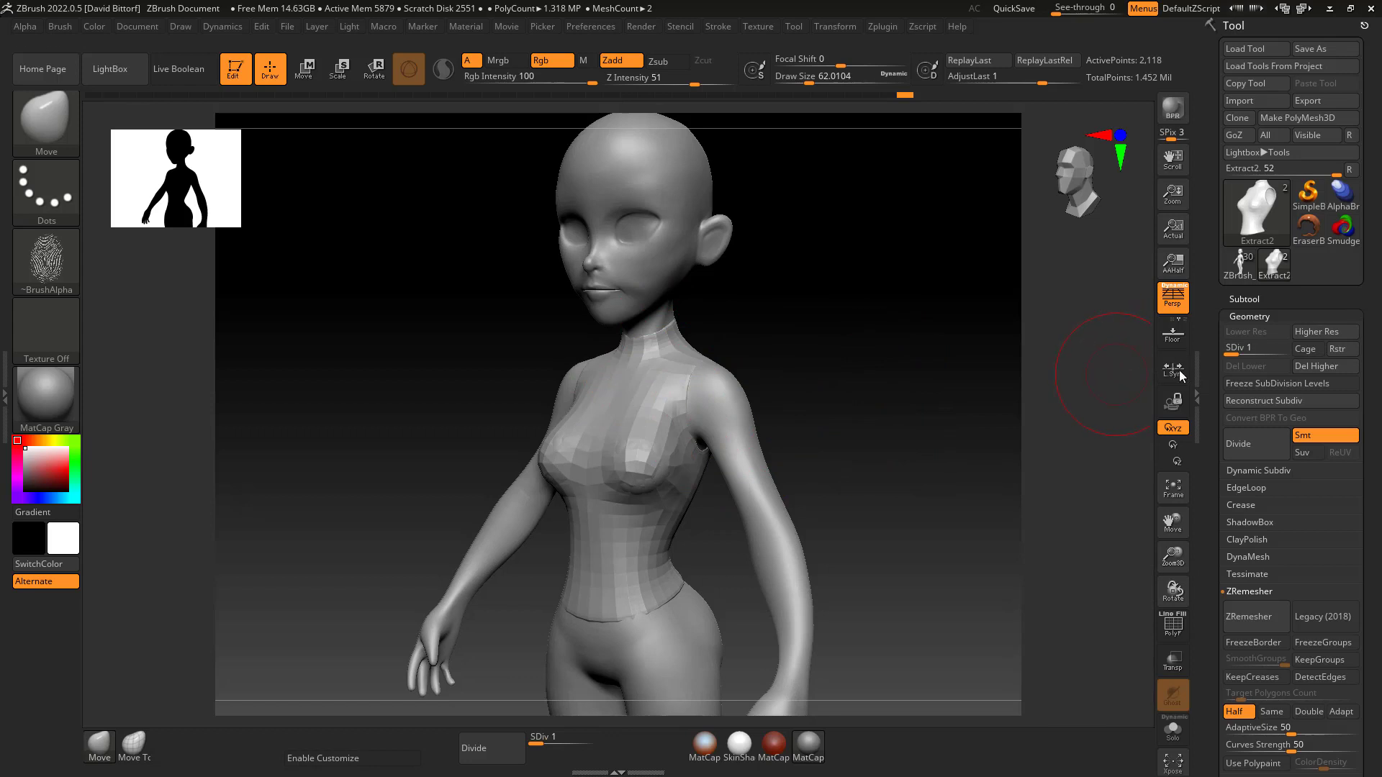
Export the mesh to the Desktop as Shirt.obj
left_click(1321, 100)
left_click(295, 219)
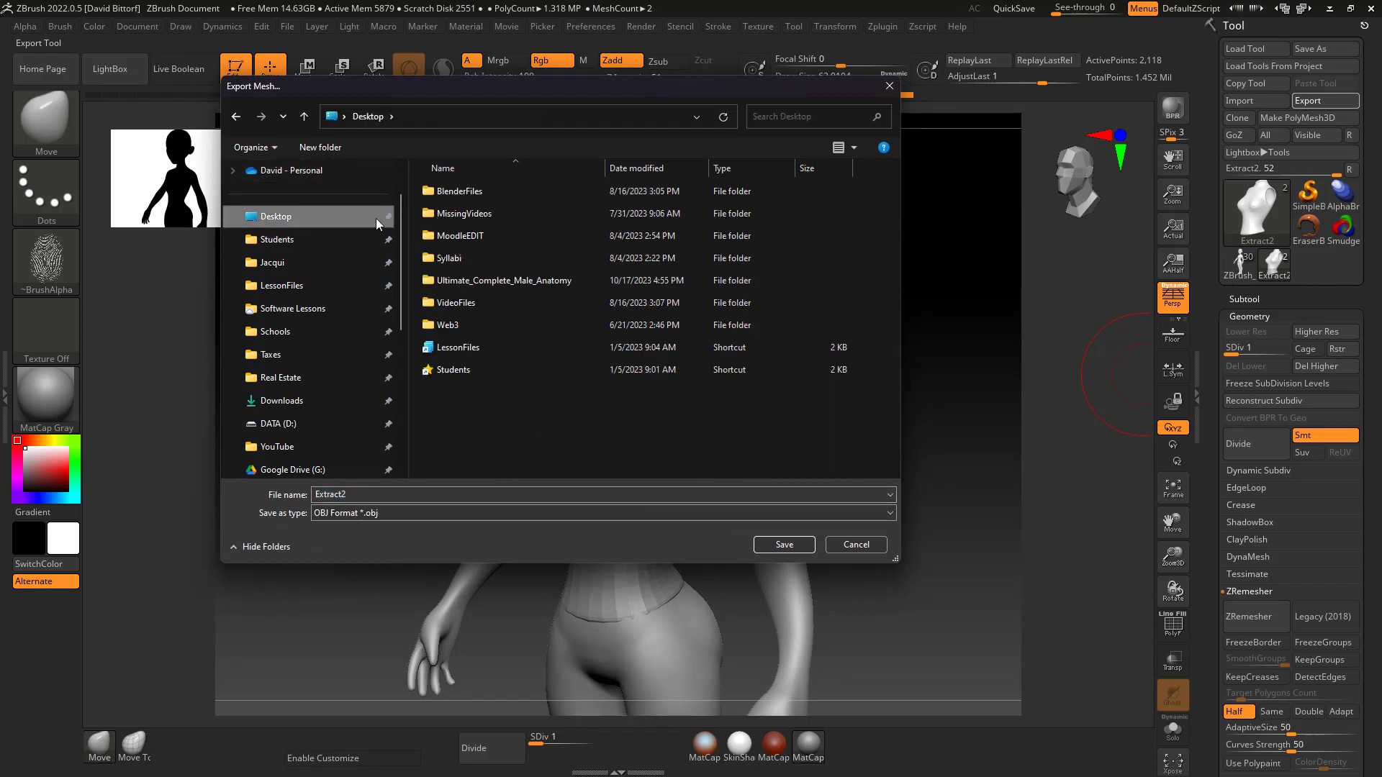
type("S")
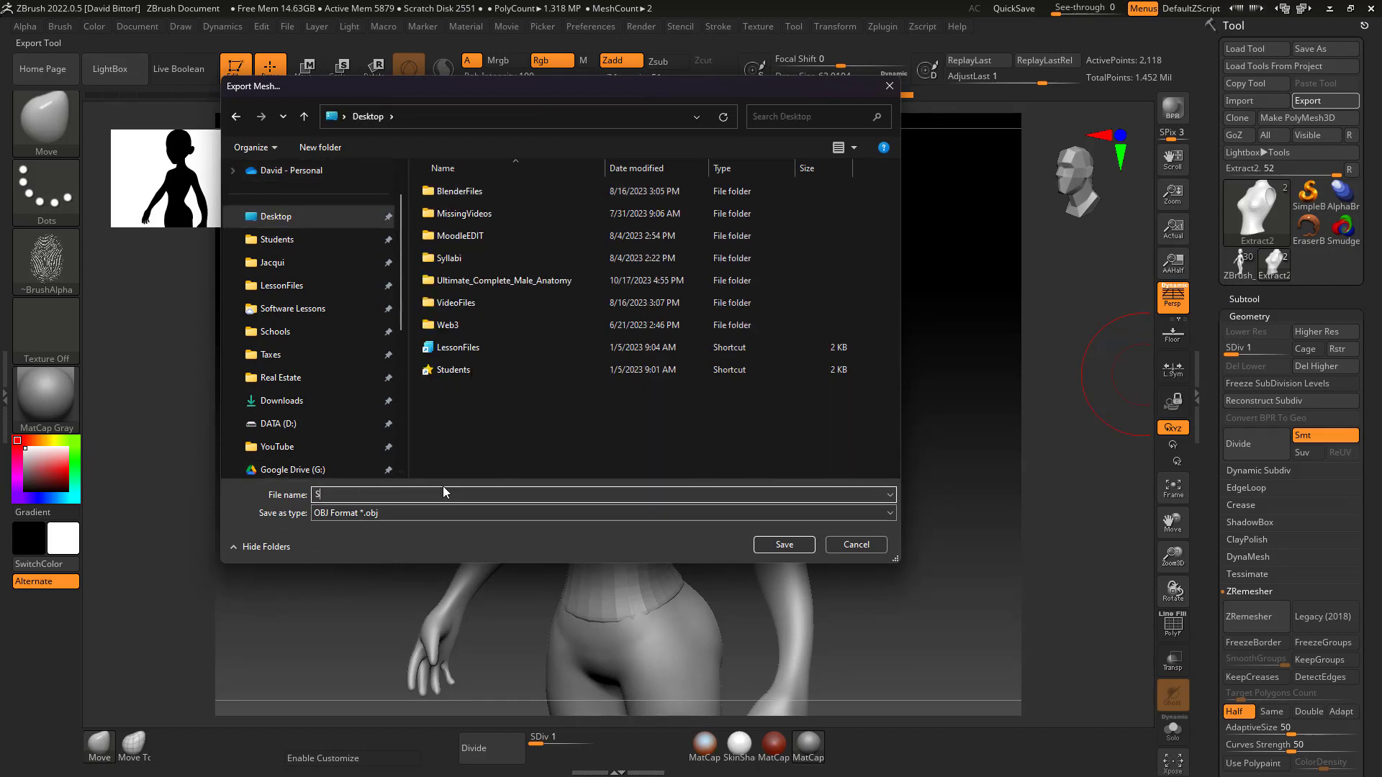
type("hirt")
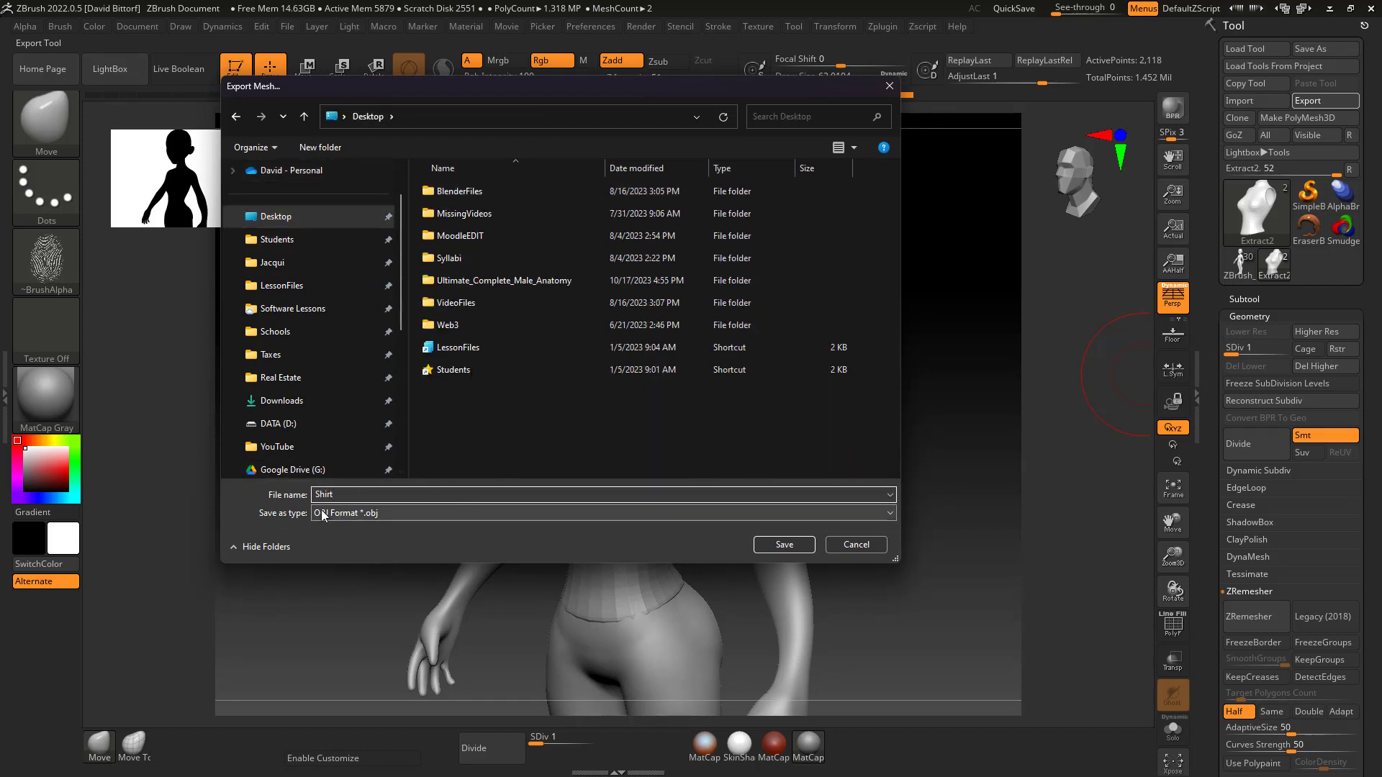
left_click(783, 545)
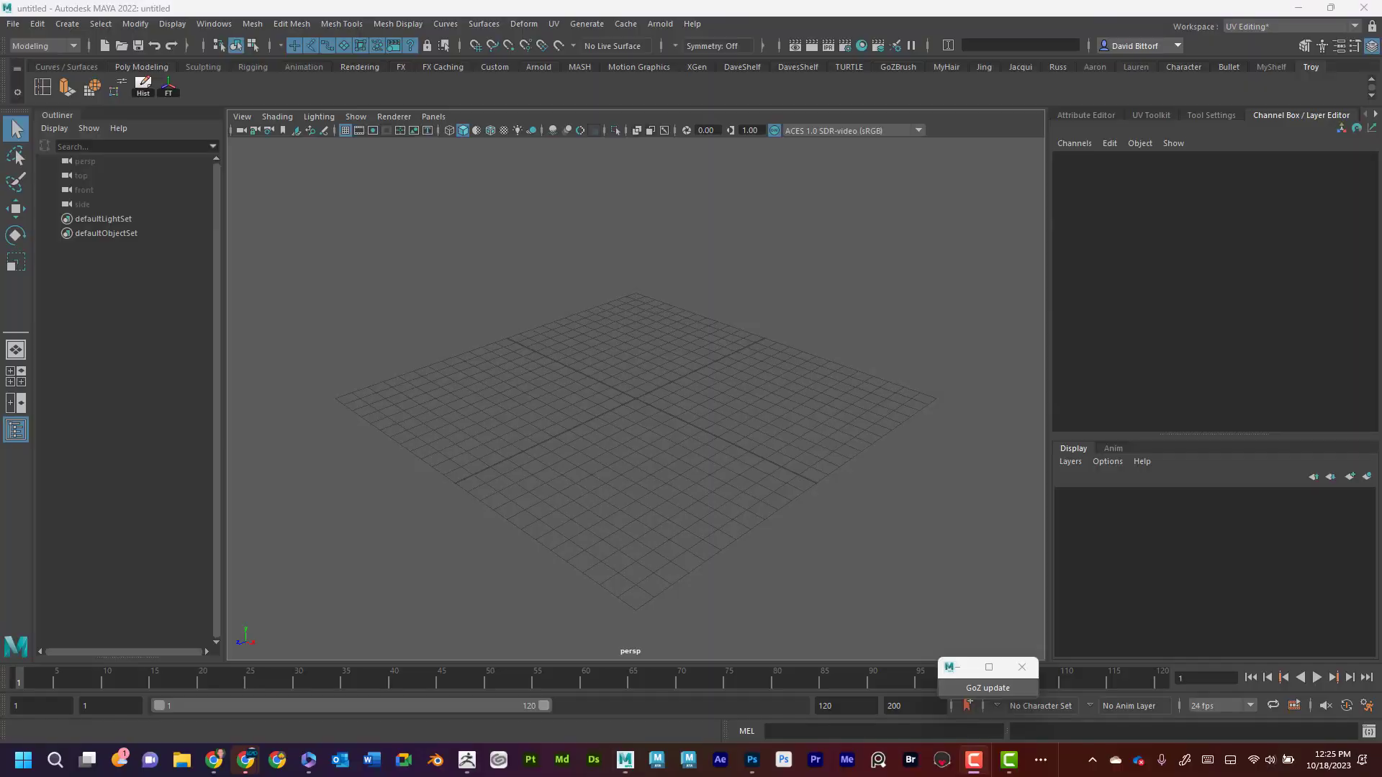
Import Shirt.obj from the Desktop into the Maya scene
left_click(13, 24)
left_click(81, 181)
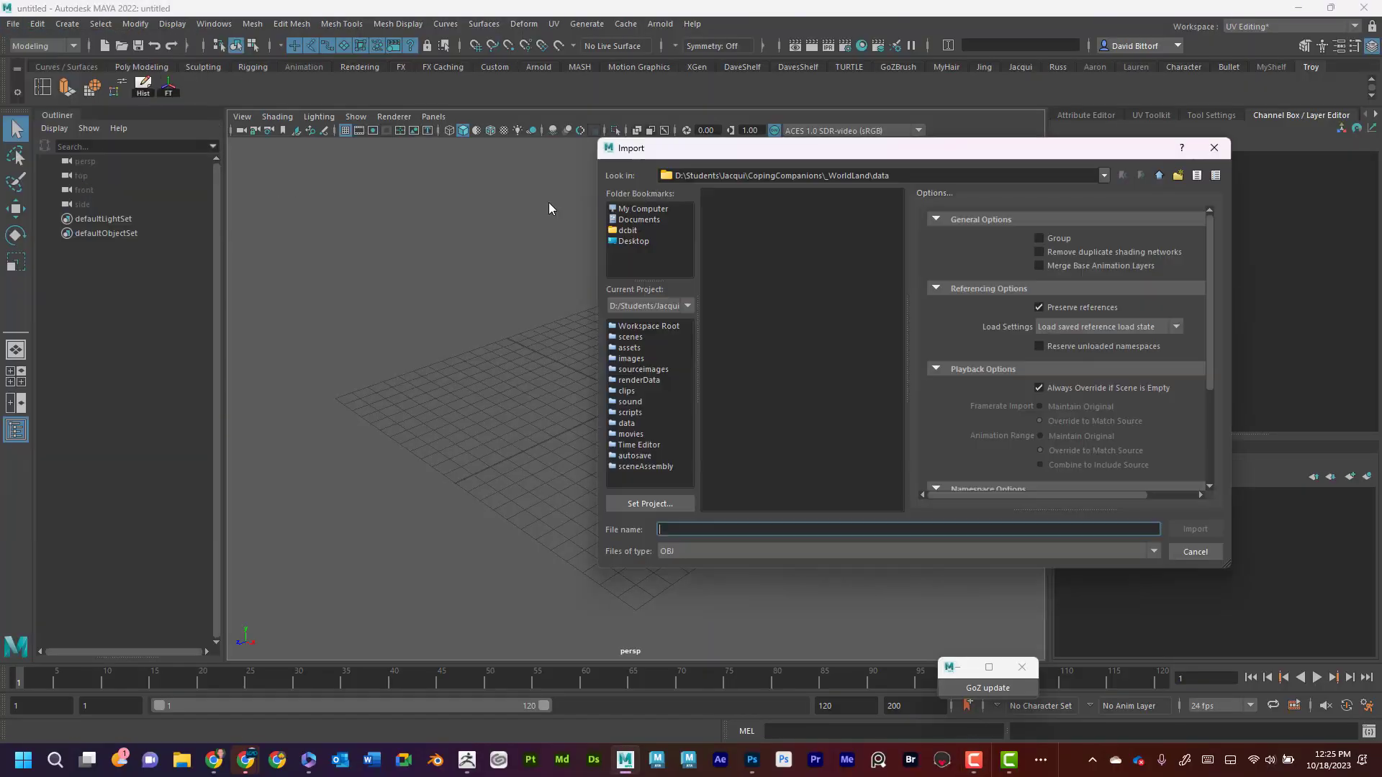
left_click(633, 241)
left_click(737, 313)
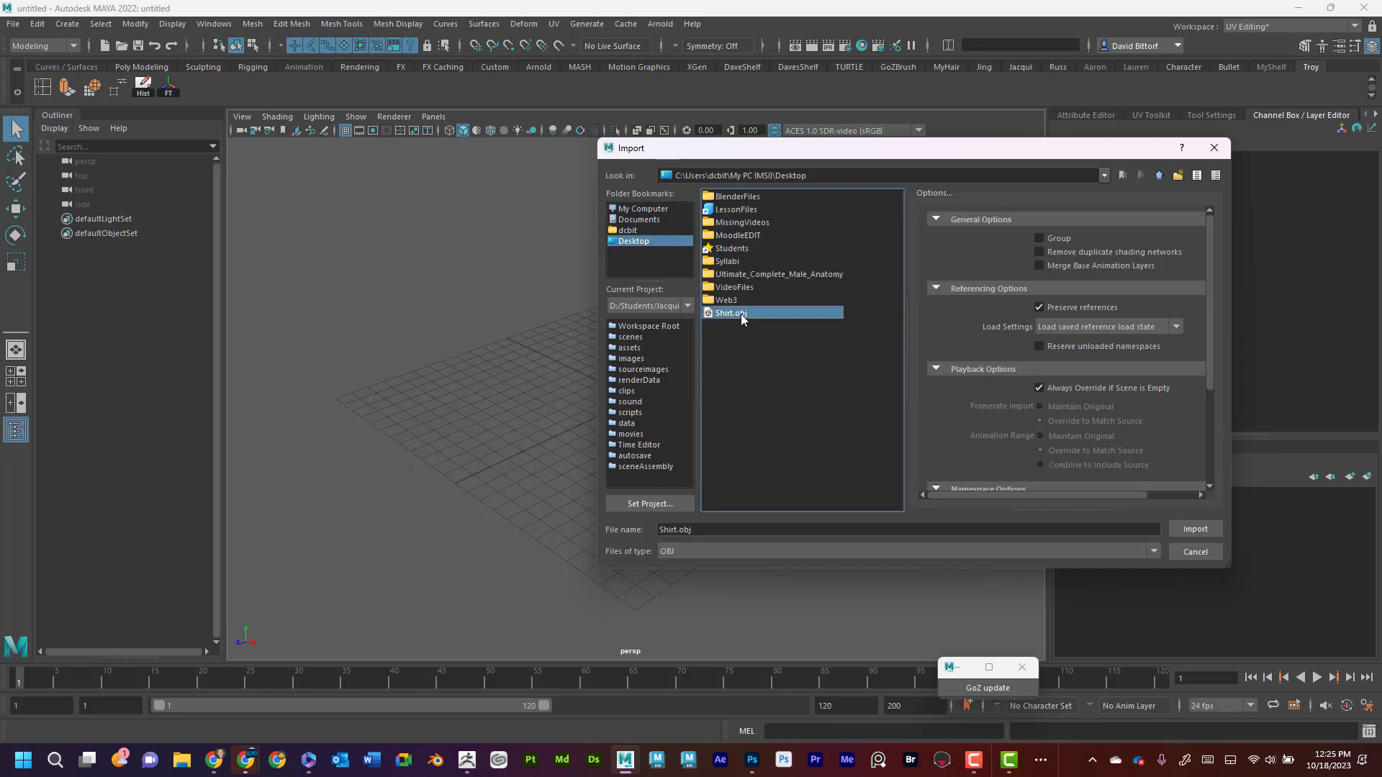
left_click(1214, 529)
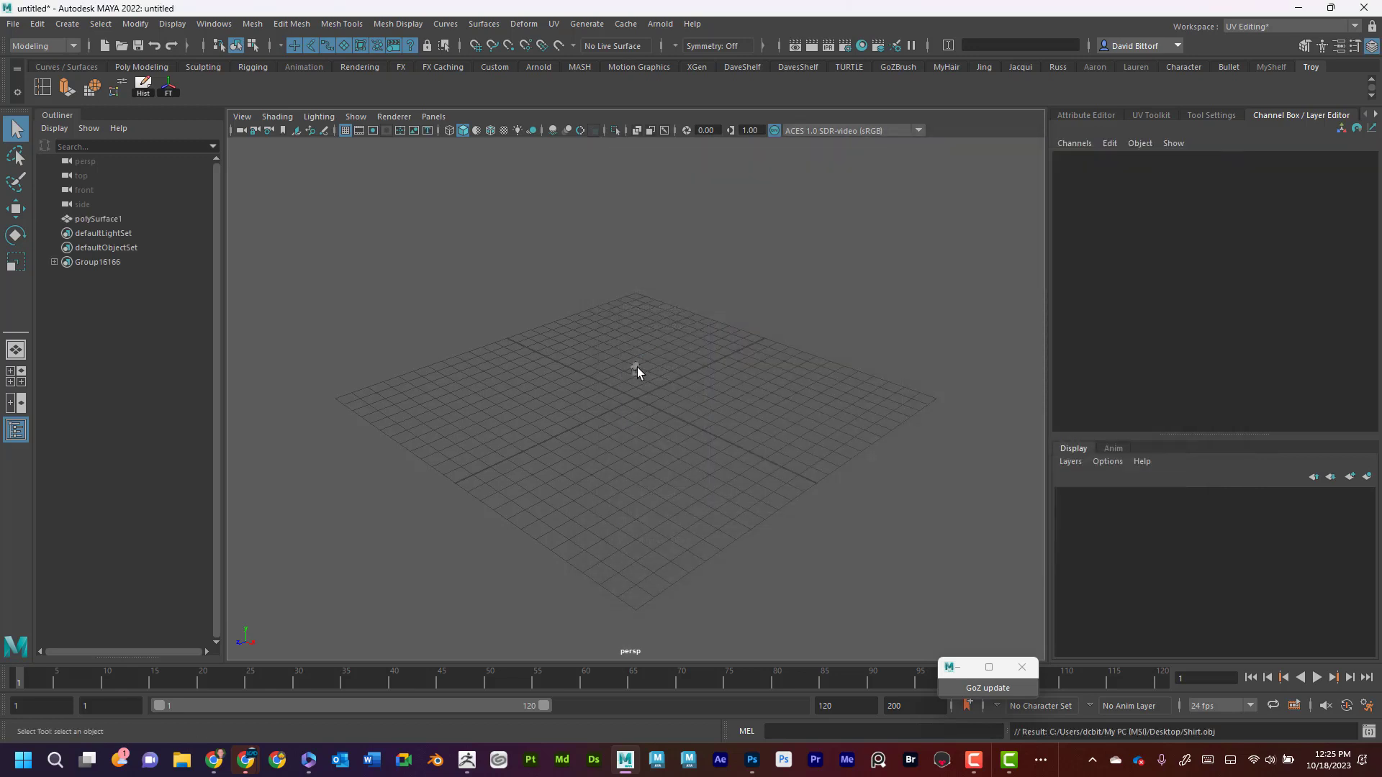
Select polySurface1, frame it, and orbit to a frontal view
left_click(634, 367)
key("f")
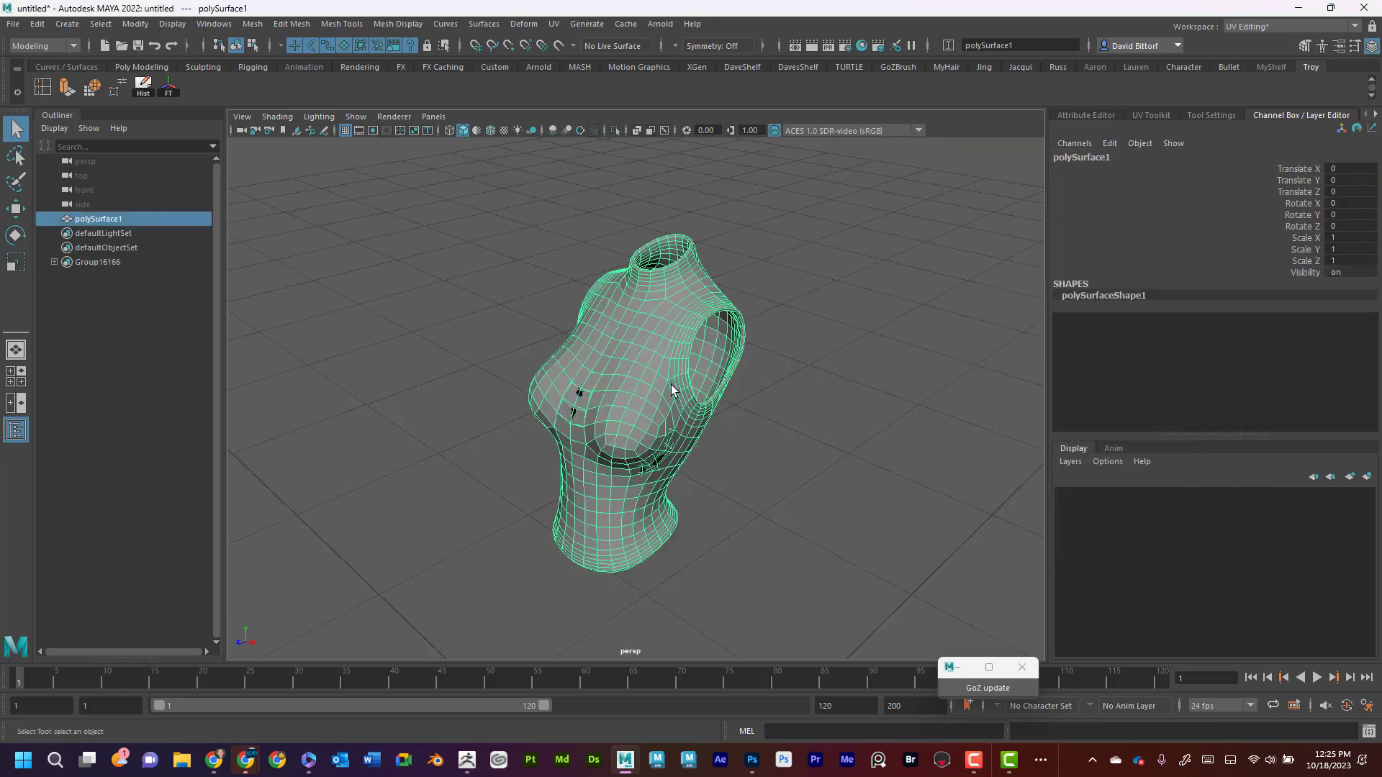
left_click_drag(803, 339, 769, 329, "alt")
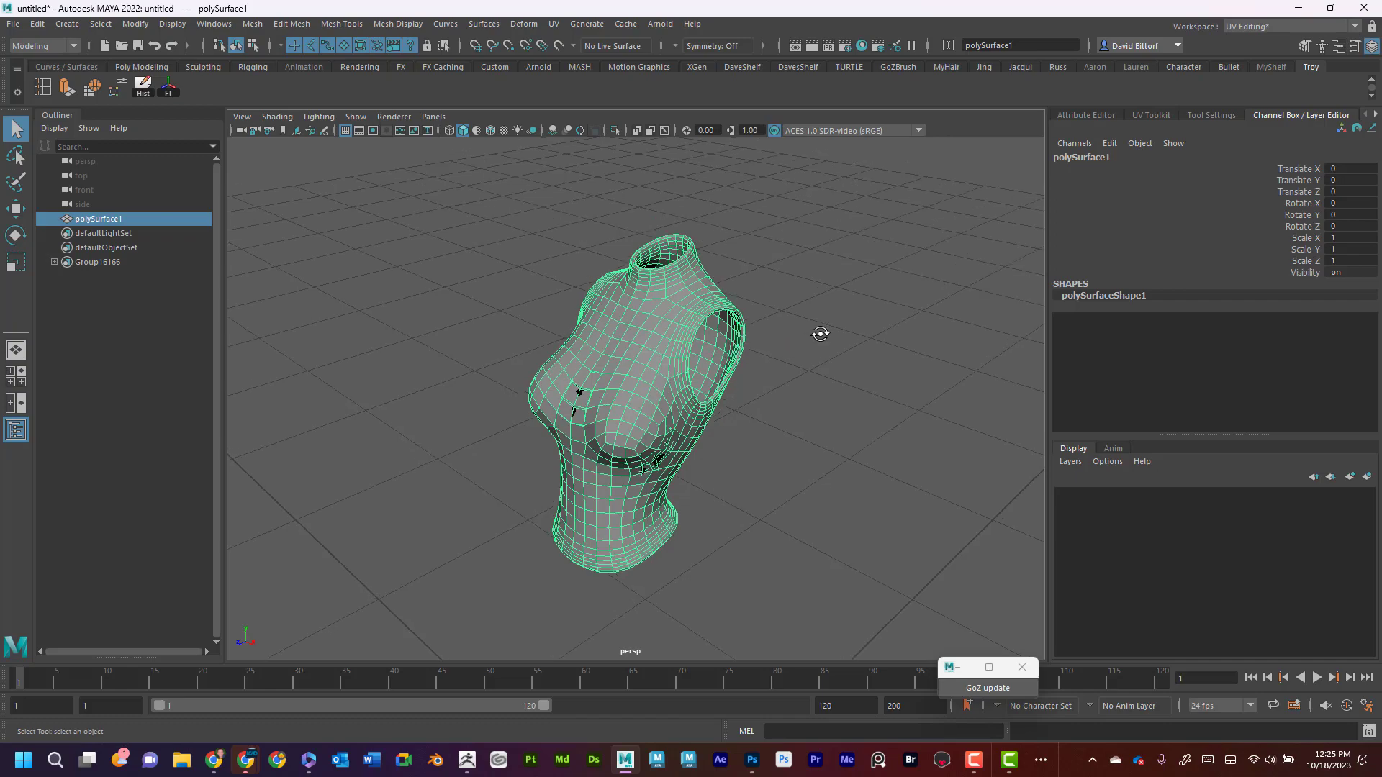
right_click_drag(769, 329, 879, 345, "alt")
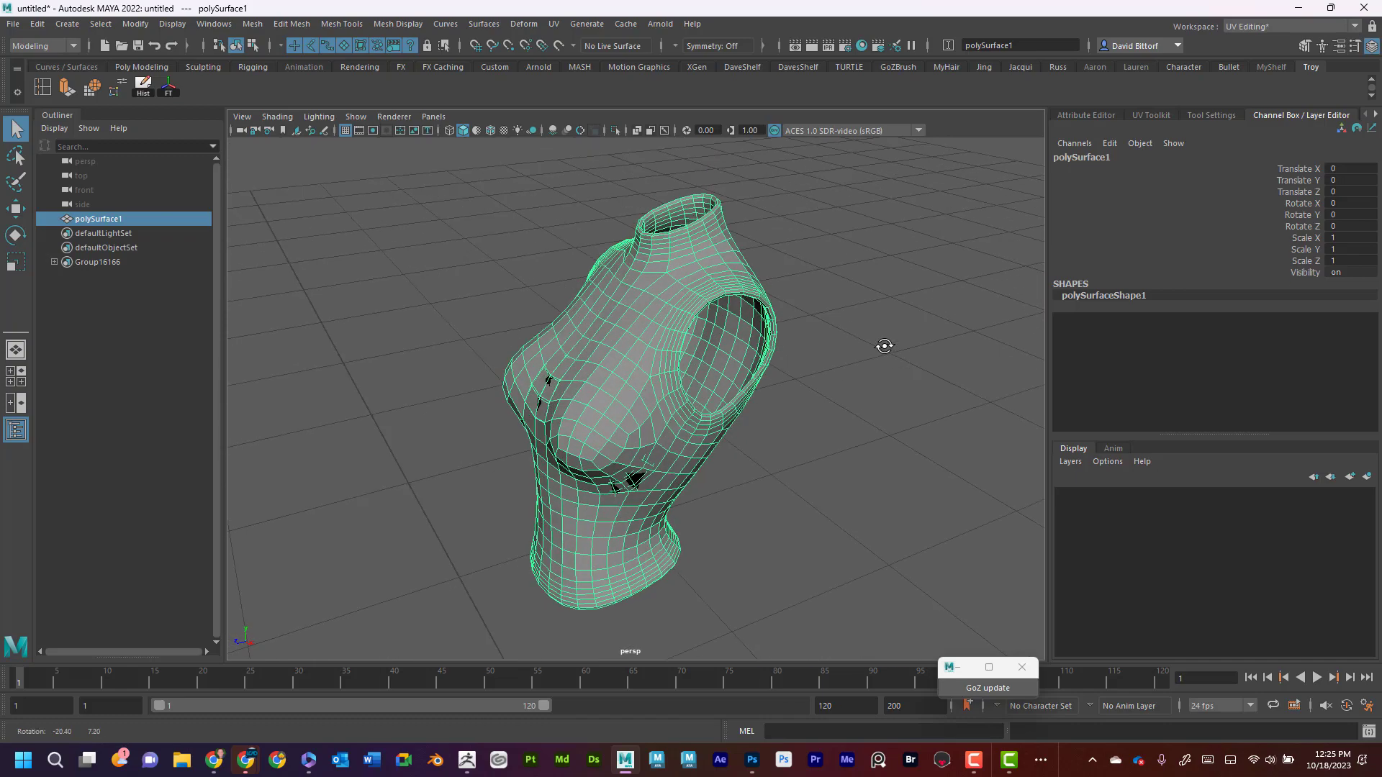
left_click_drag(546, 202, 460, 216, "alt")
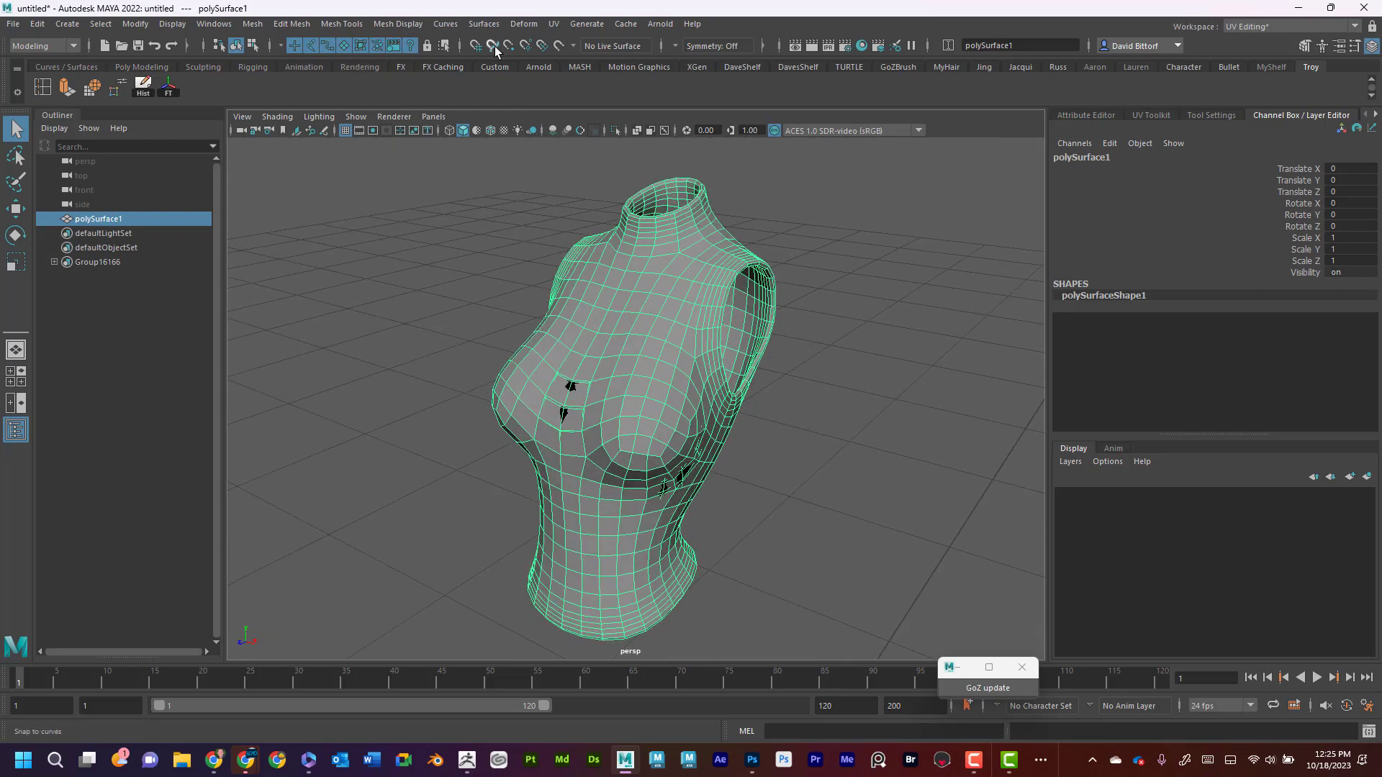
Make the shirt the live surface and start Quad Draw with Object X symmetry
left_click(559, 47)
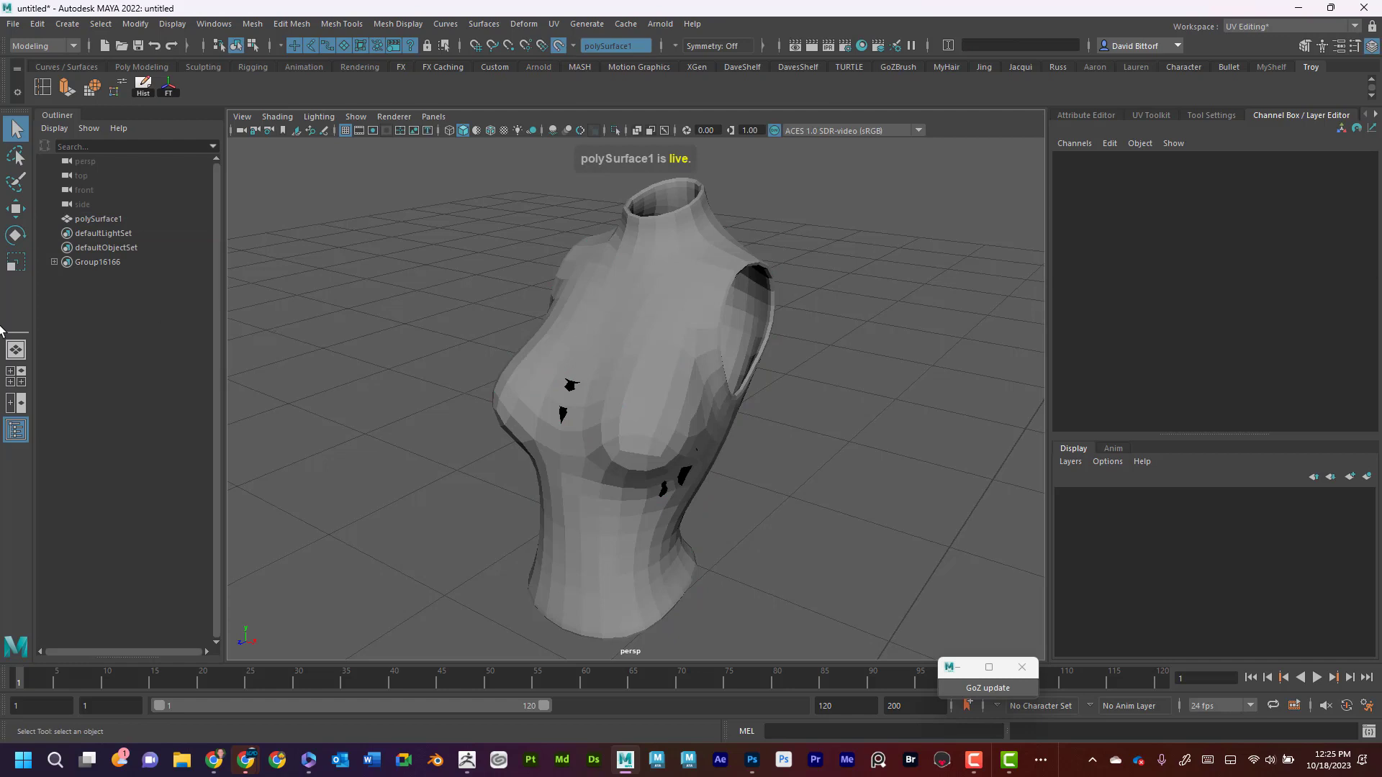
left_click(1304, 45)
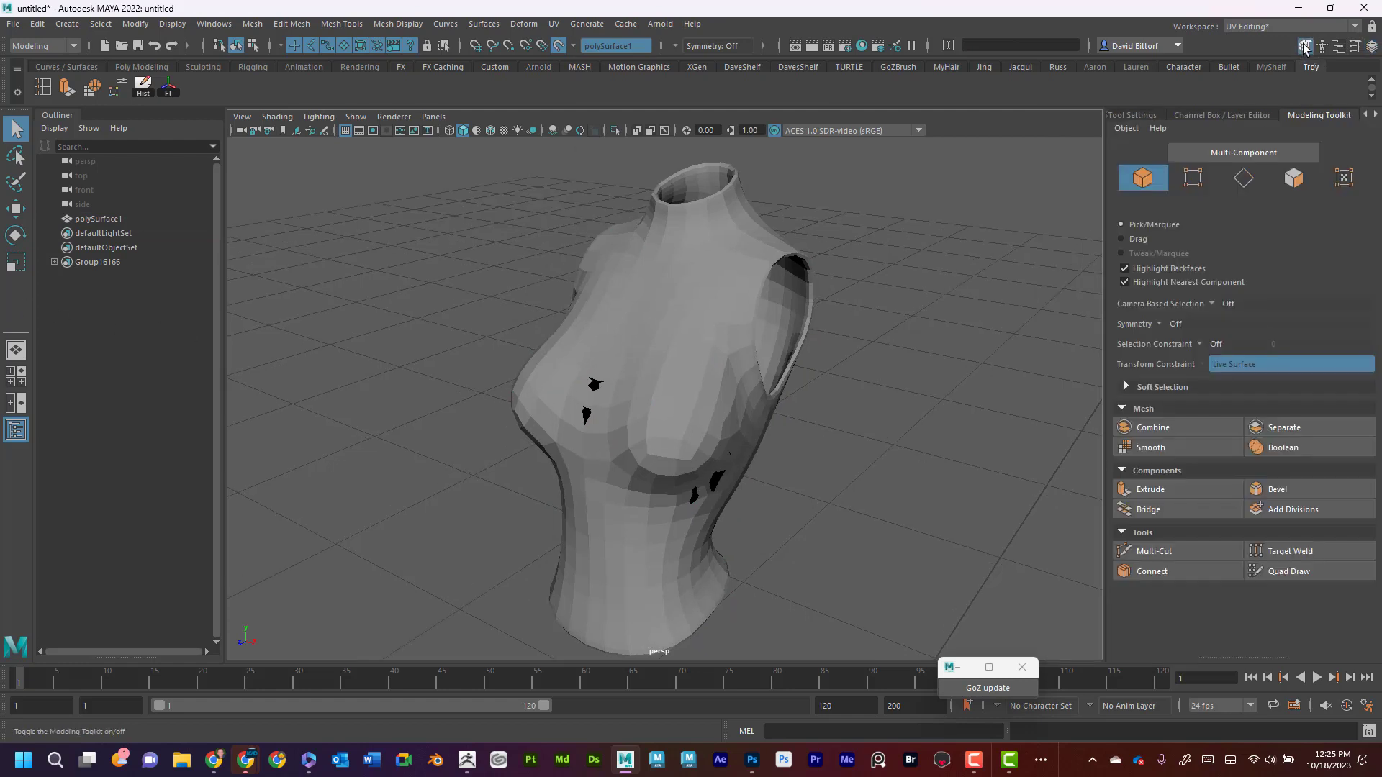
left_click(1293, 576)
left_click_drag(717, 345, 719, 355, "alt")
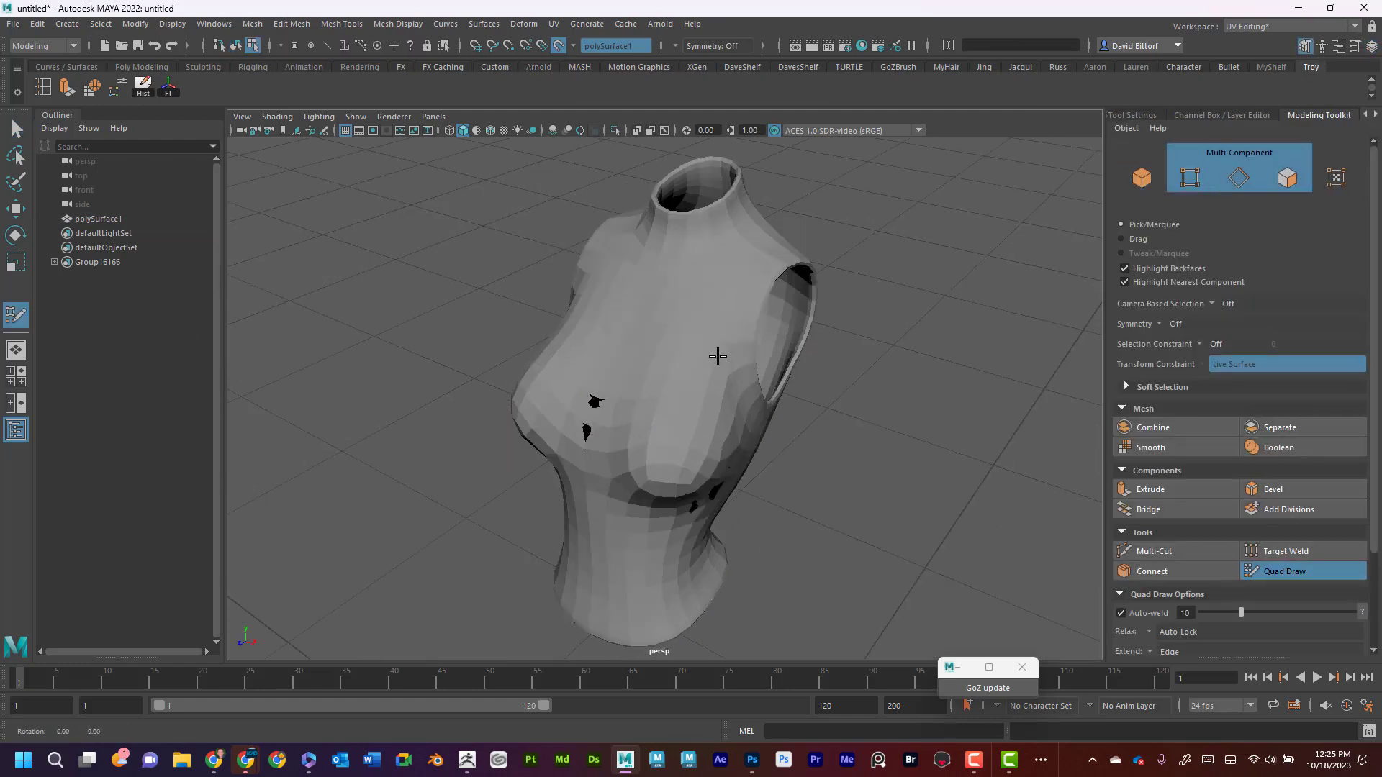
left_click(675, 46)
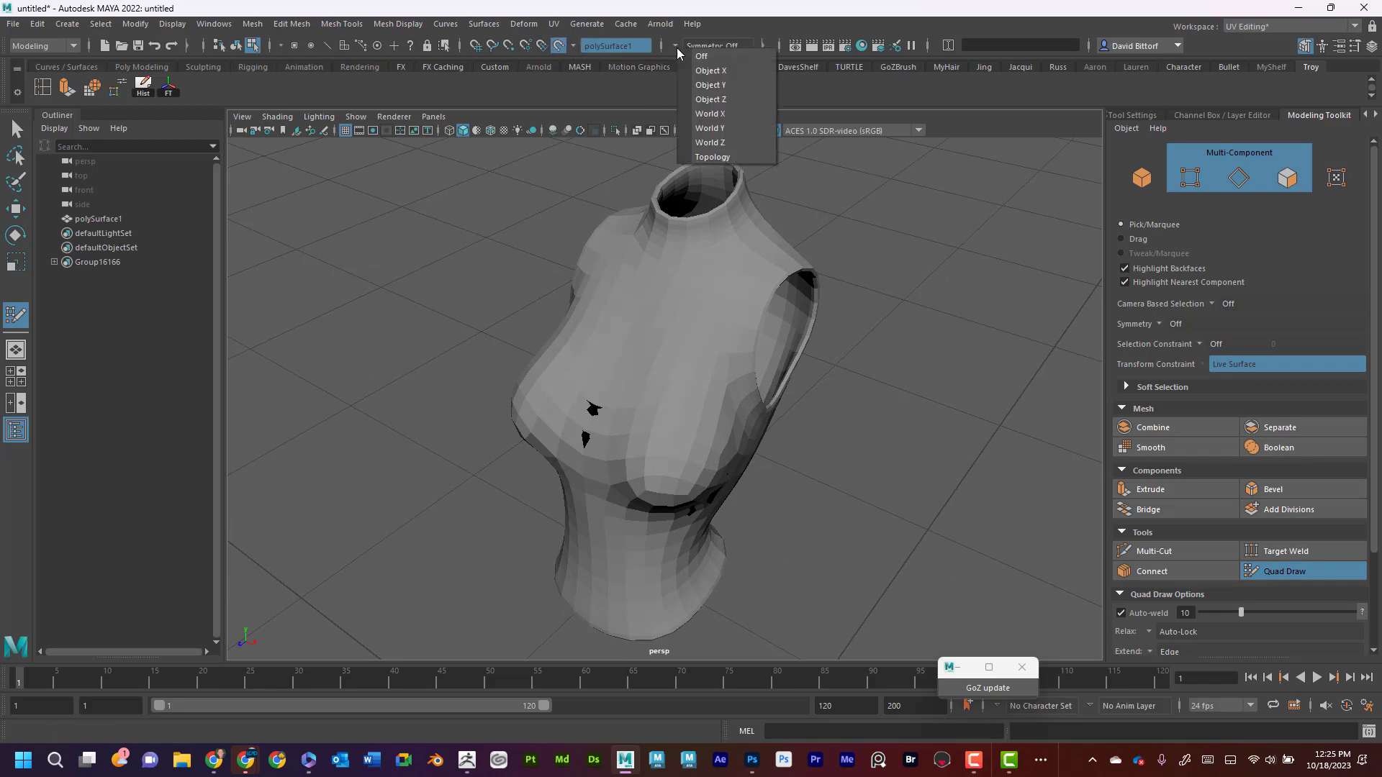
left_click(709, 68)
left_click_drag(727, 317, 693, 322, "alt")
right_click_drag(693, 321, 795, 347, "alt")
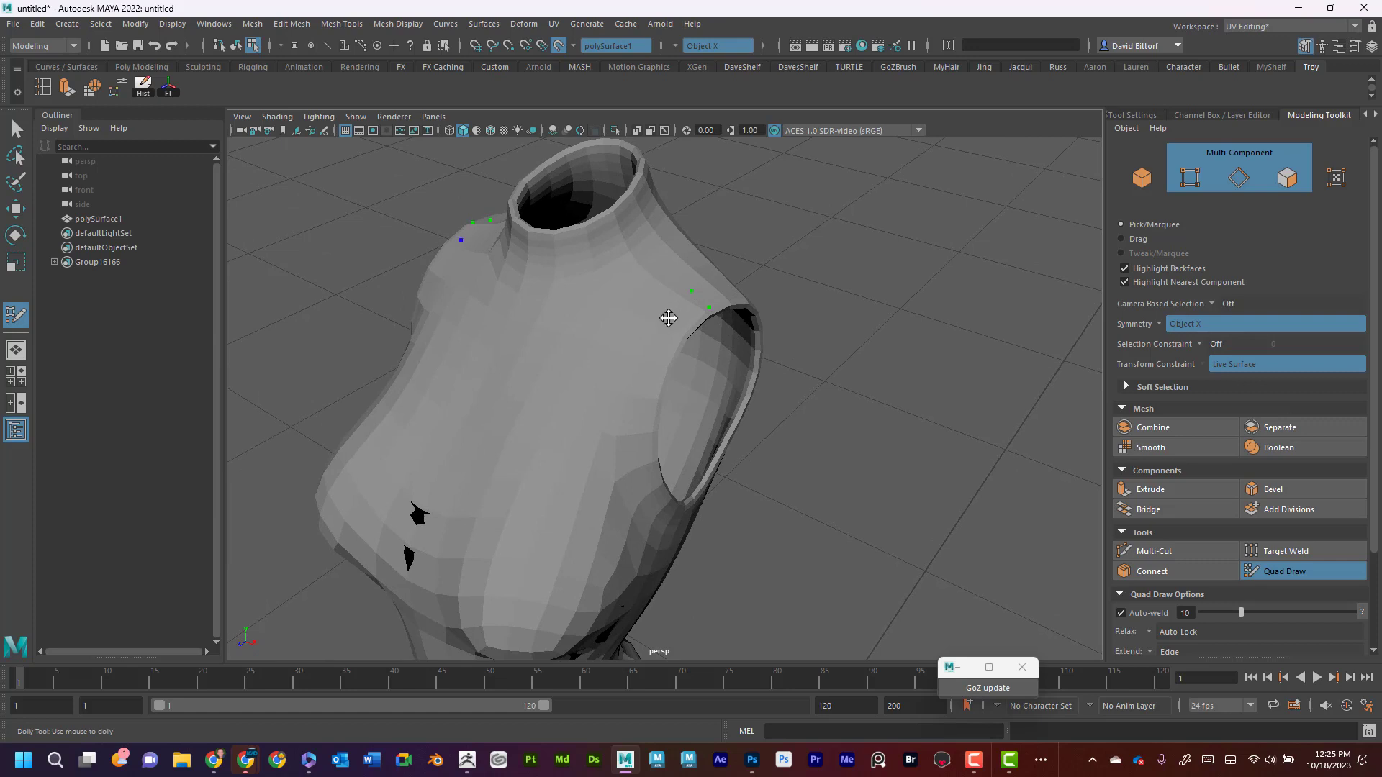
Place mirrored quads from the shoulder down the armhole toward the underarm
left_click(685, 329, "shift")
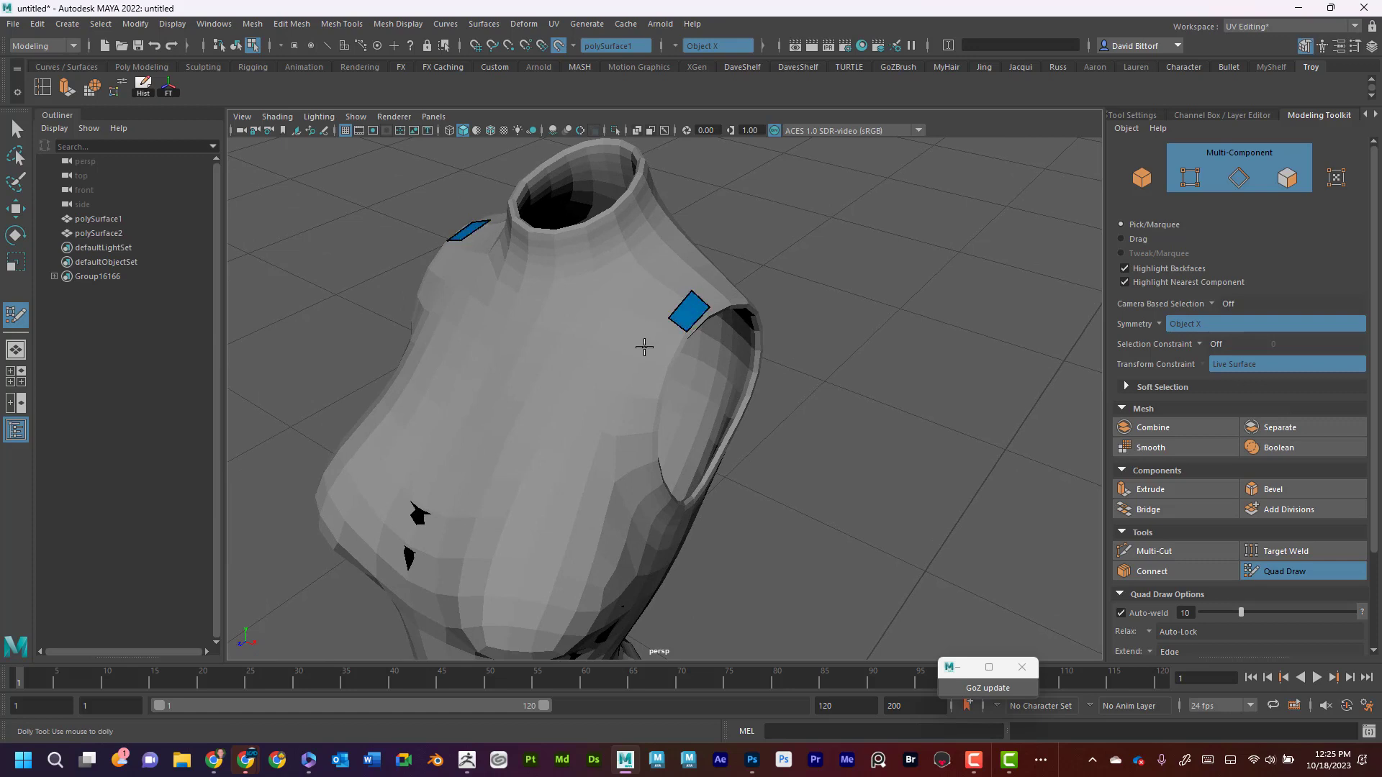
left_click(663, 364, "shift")
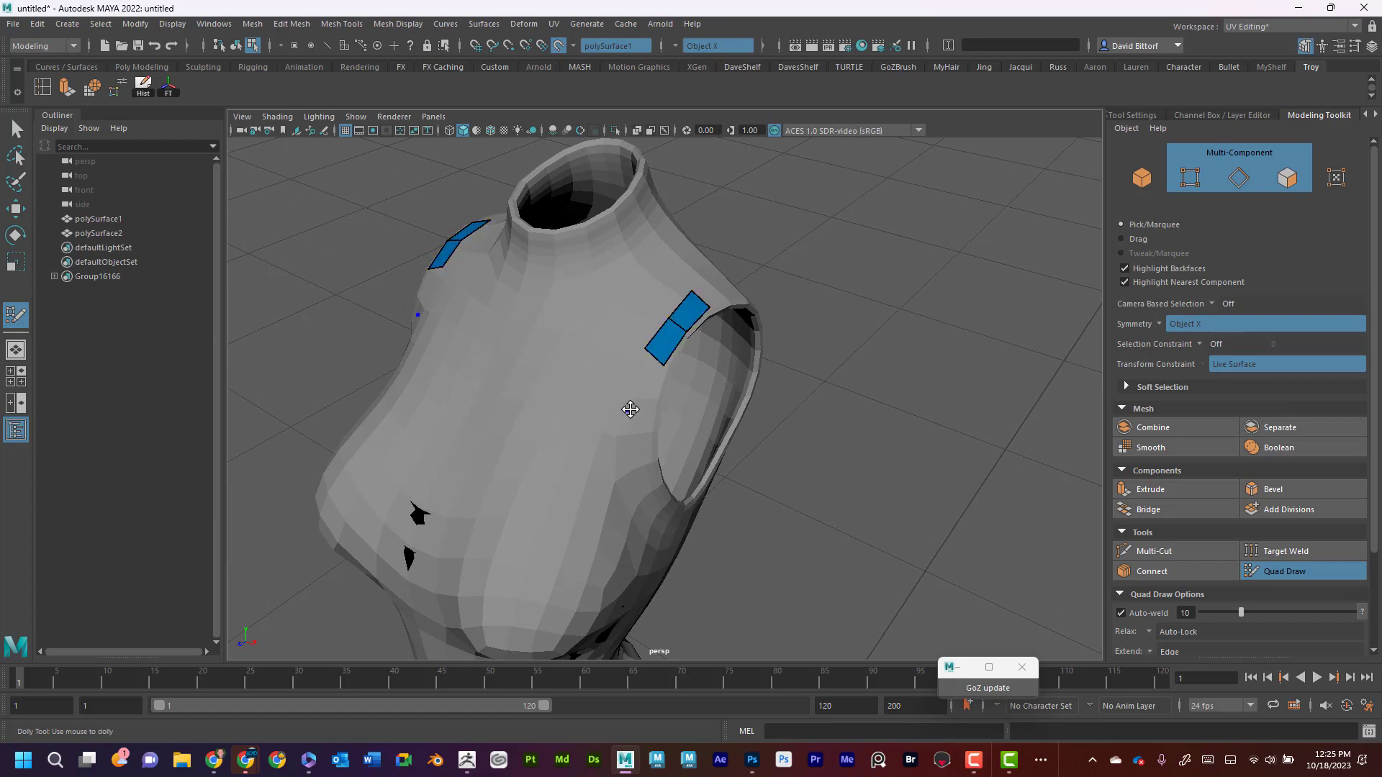
left_click(654, 410, "shift")
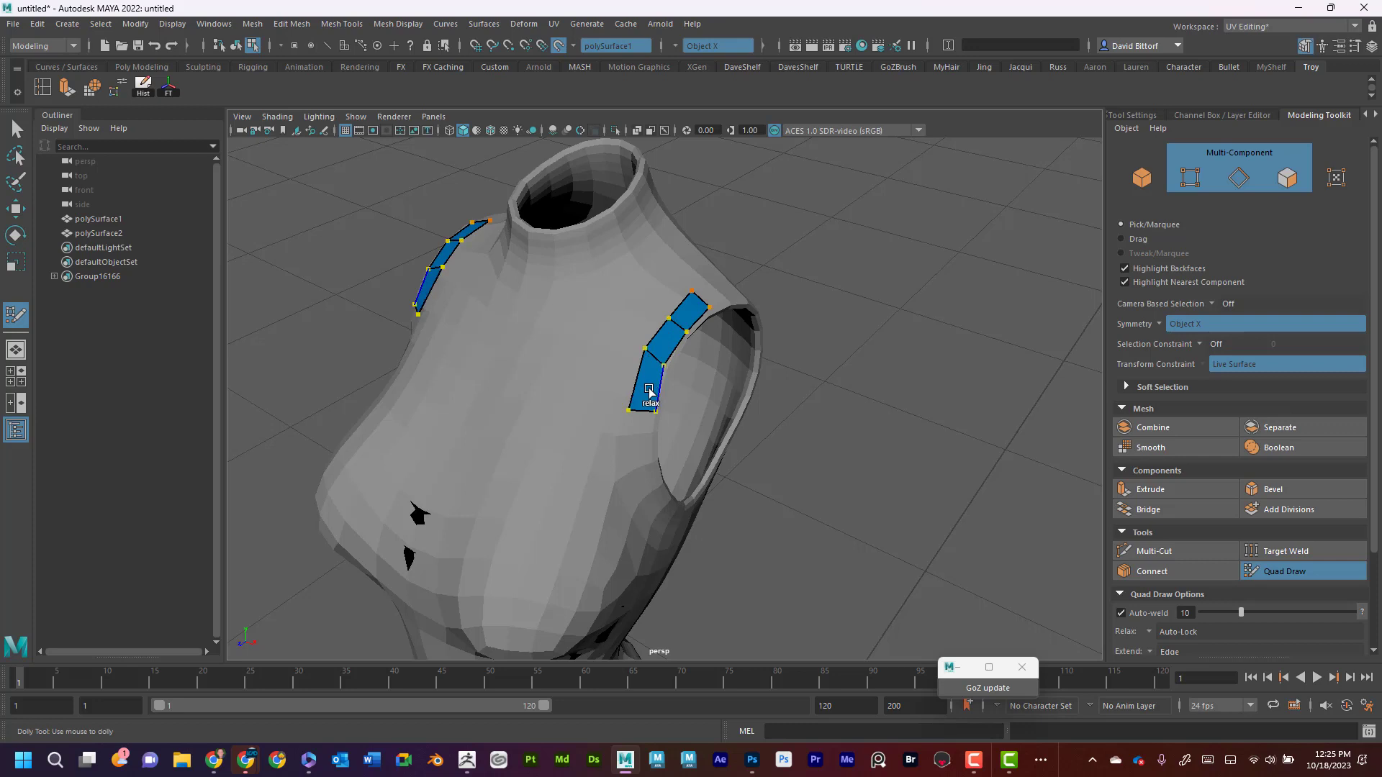
left_click(655, 449, "shift")
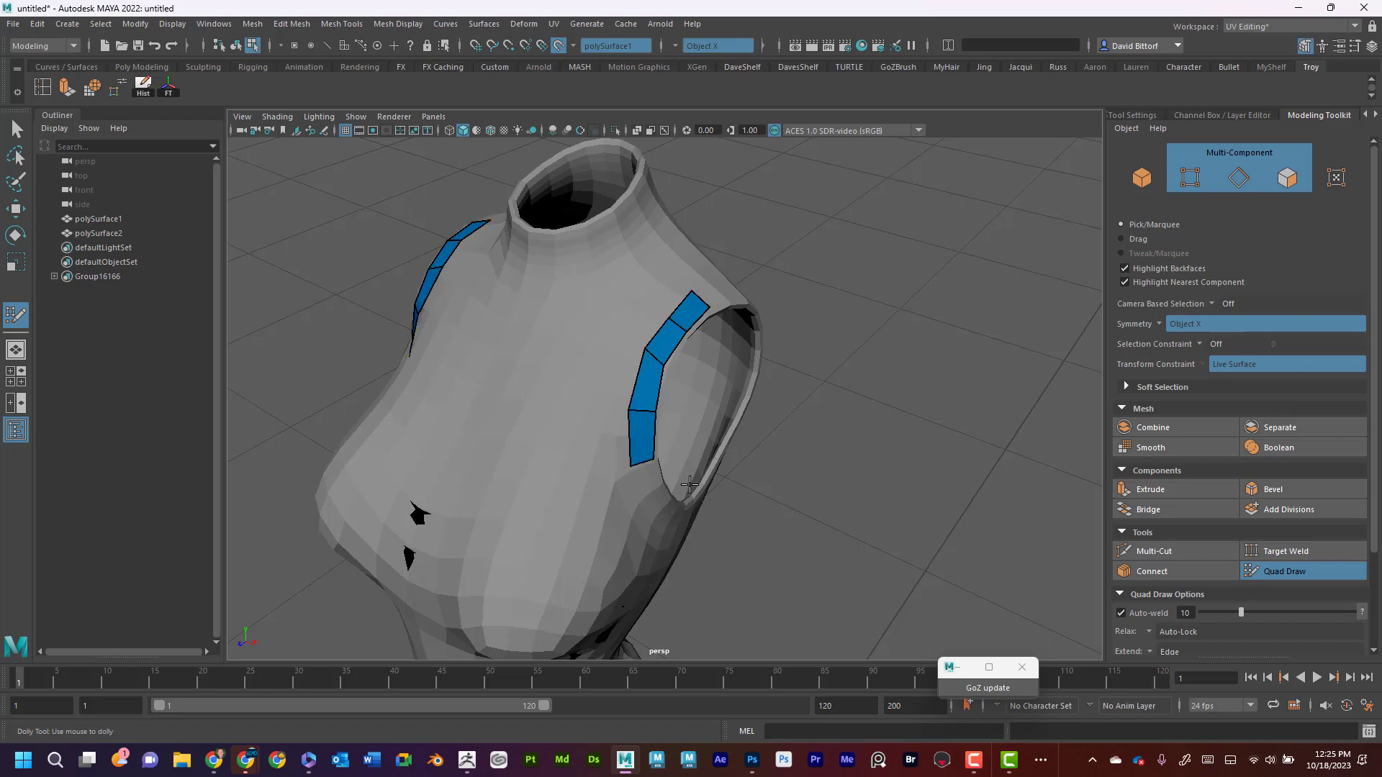
left_click_drag(689, 483, 686, 444, "alt")
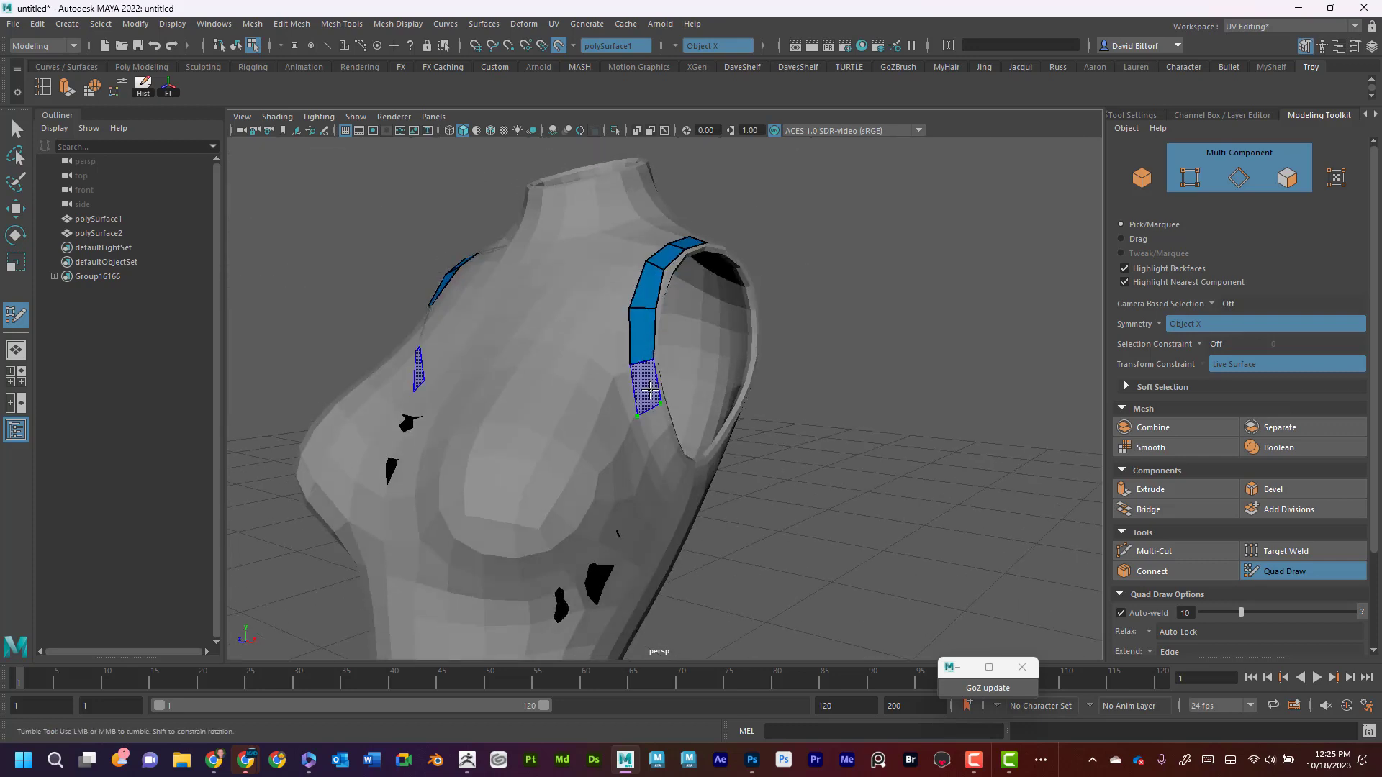
left_click(652, 448, "shift")
left_click(667, 444, "shift")
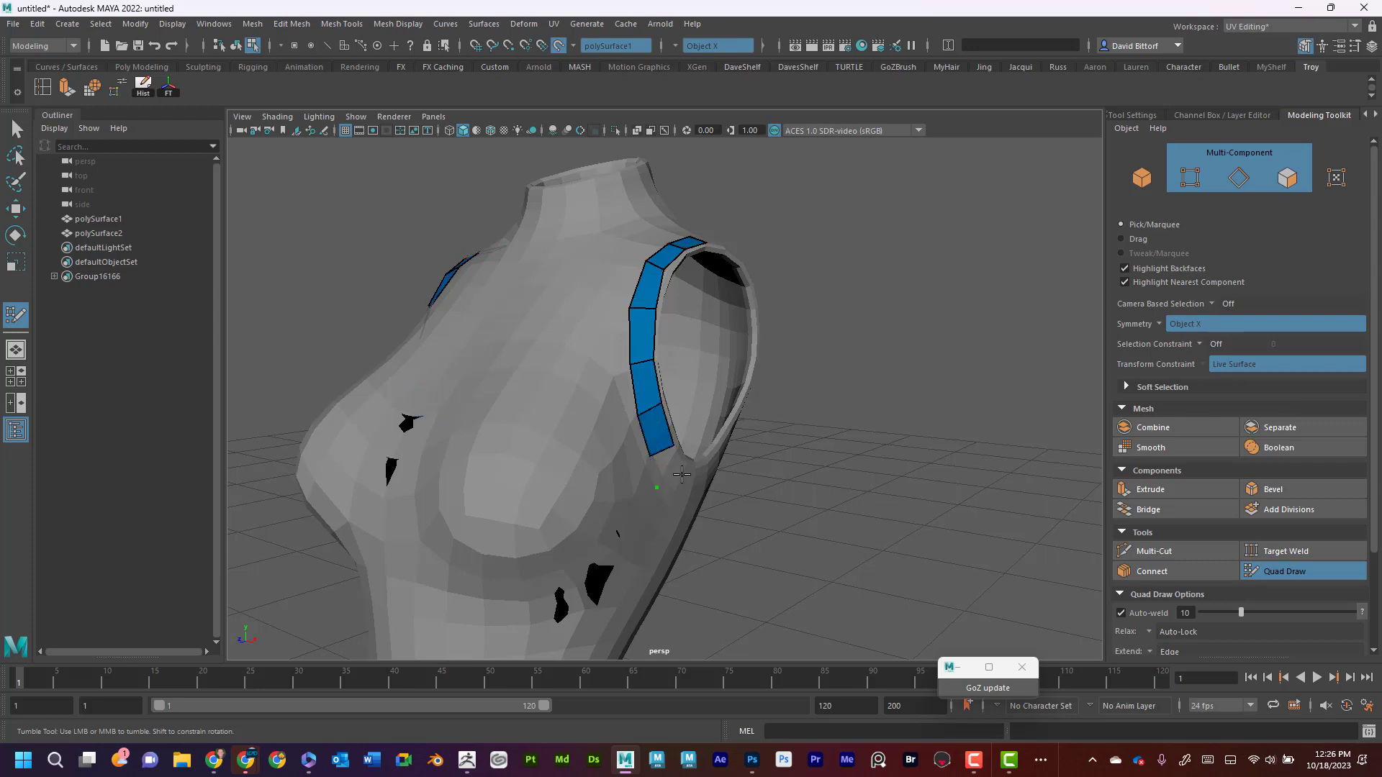
left_click(667, 469, "shift")
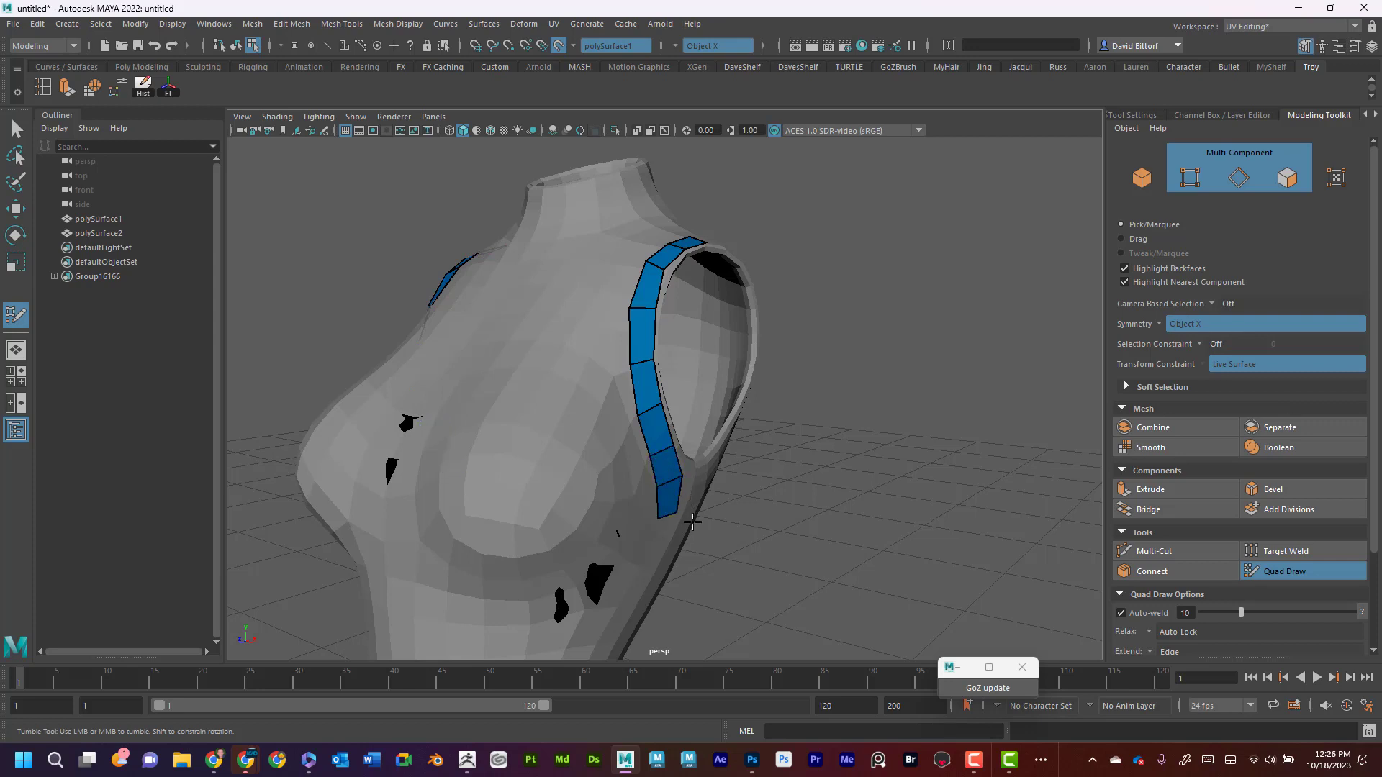
left_click_drag(709, 528, 587, 494, "alt")
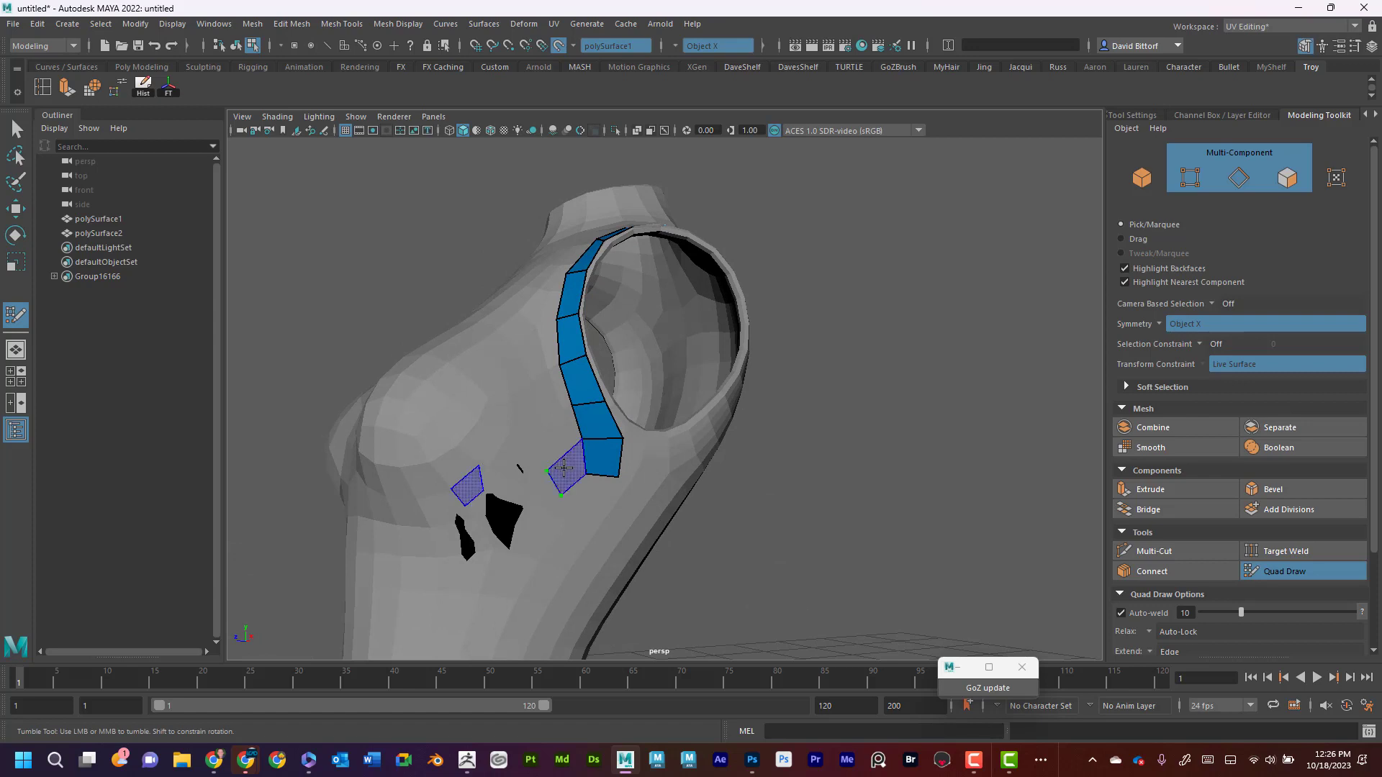
left_click(554, 470, "shift")
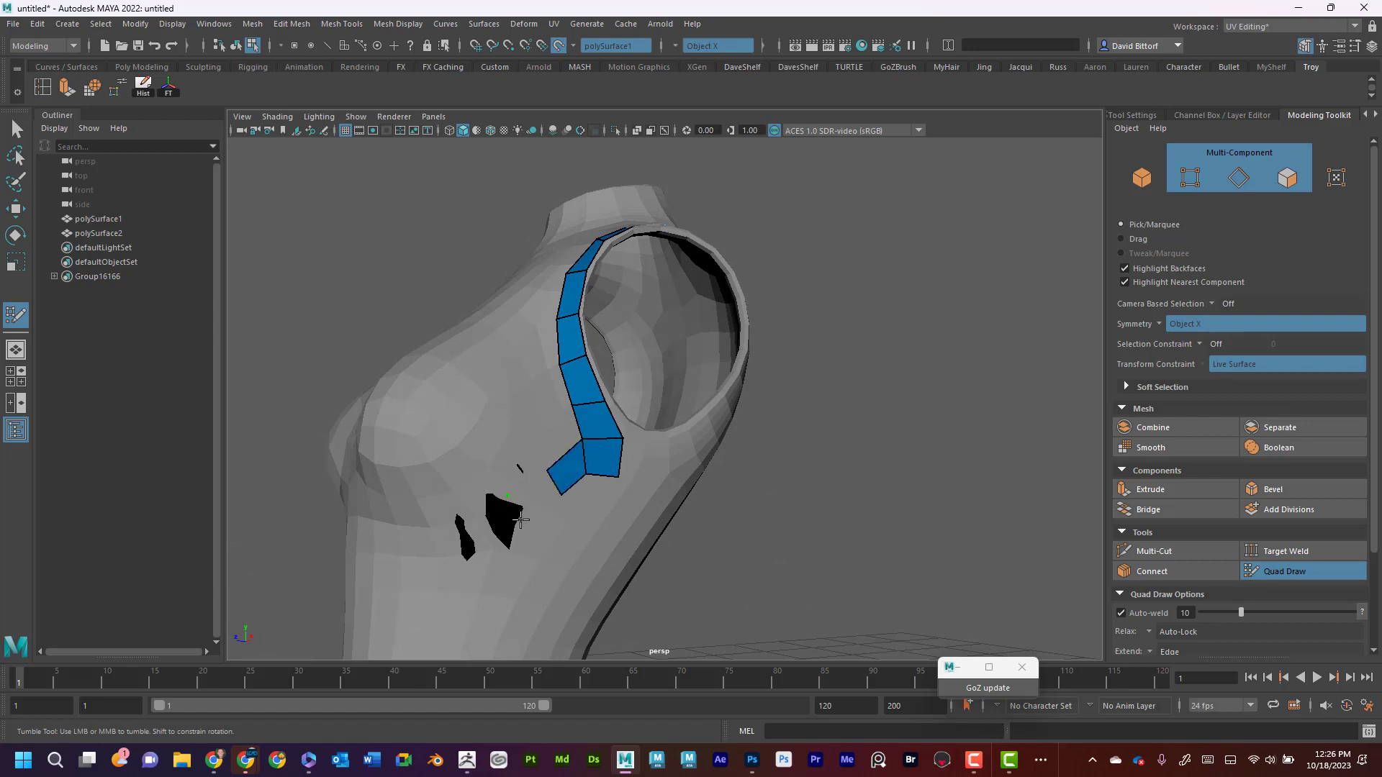
left_click_drag(521, 520, 494, 525, "alt")
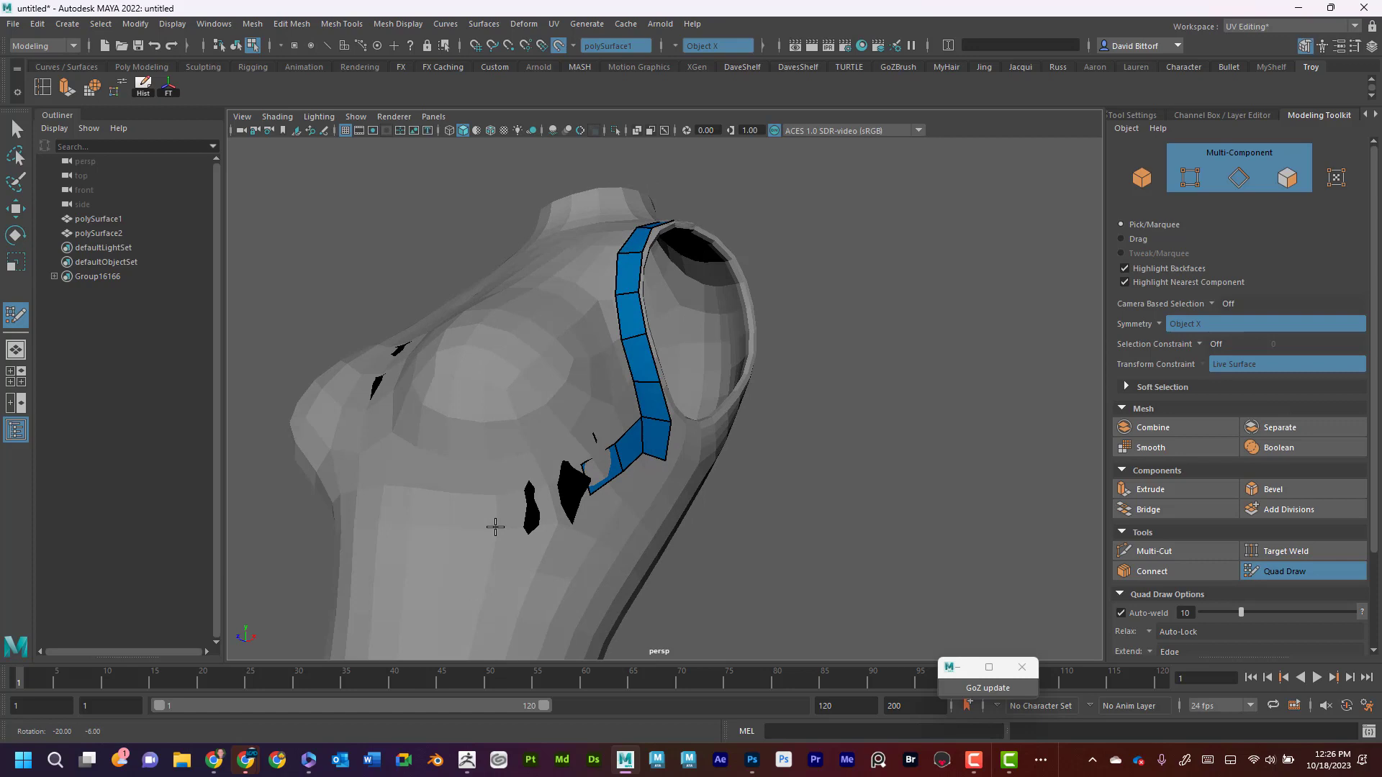
left_click(546, 504, "shift")
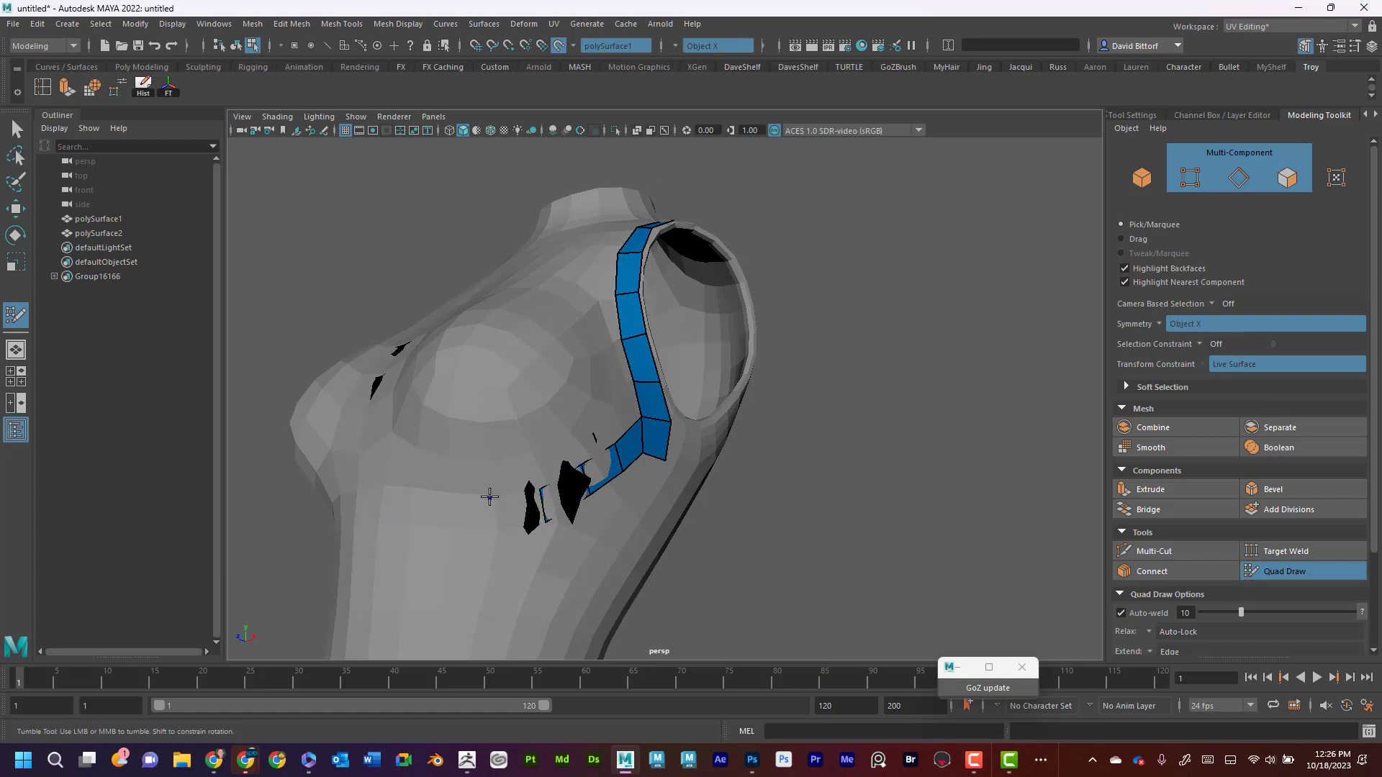
Extend the quad band across the front under the bust, closing the gap
left_click(515, 513, "shift")
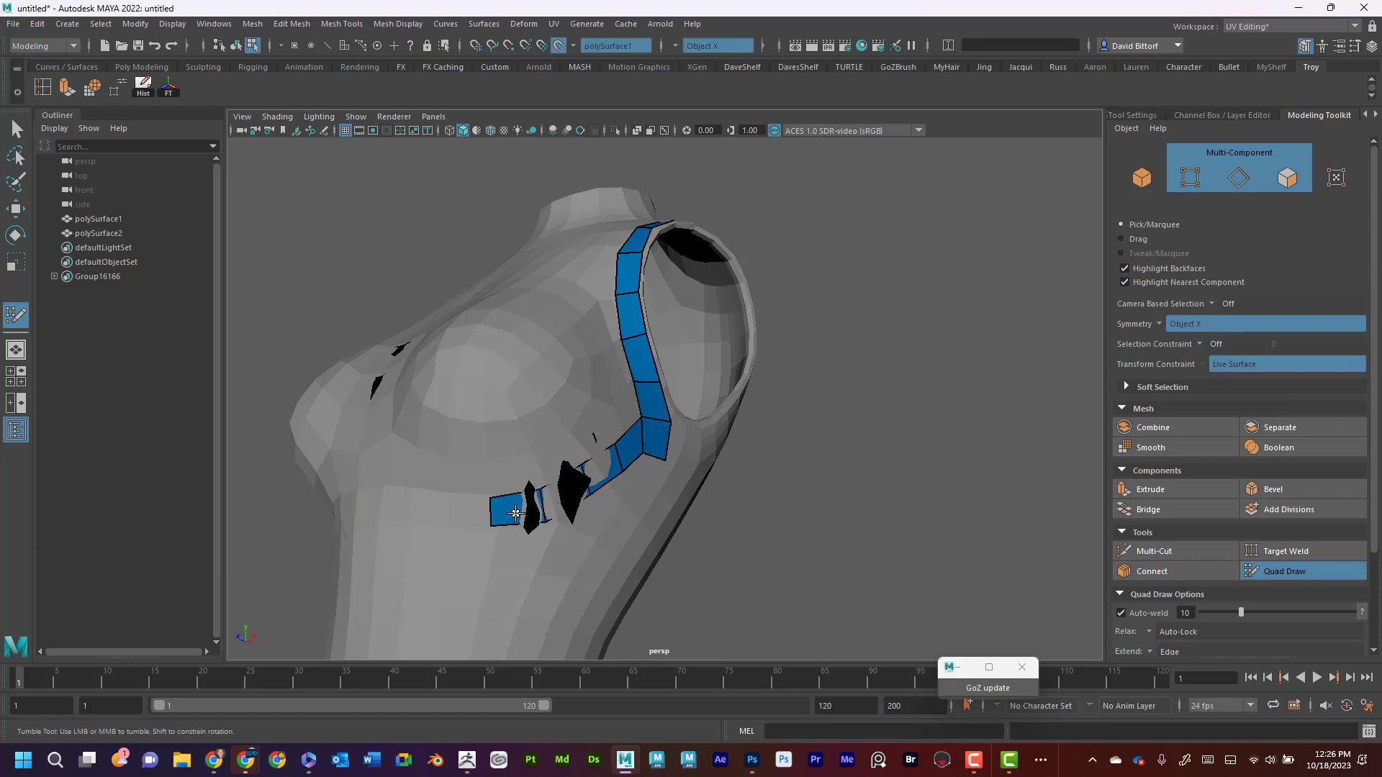
left_click(450, 514, "shift")
left_click_drag(448, 510, 479, 516, "alt")
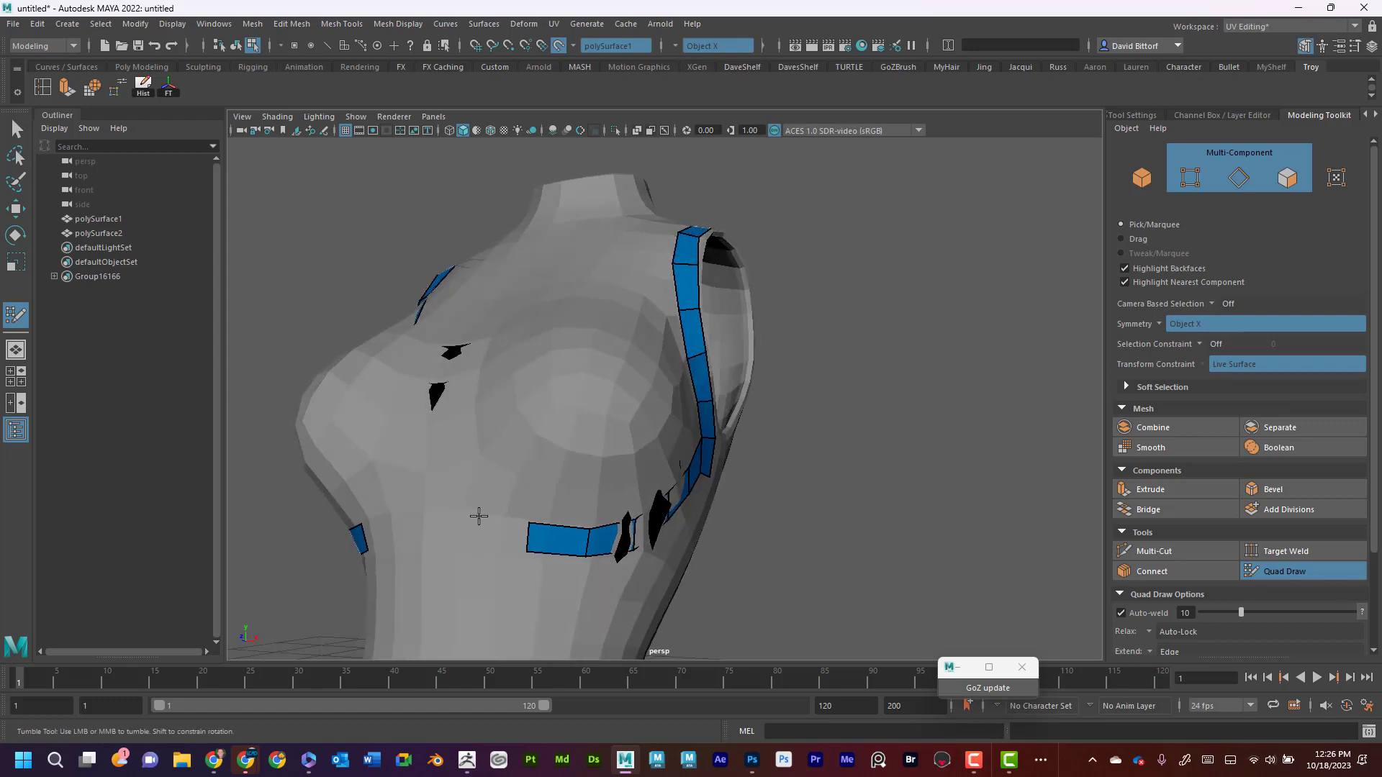
left_click(475, 536, "shift")
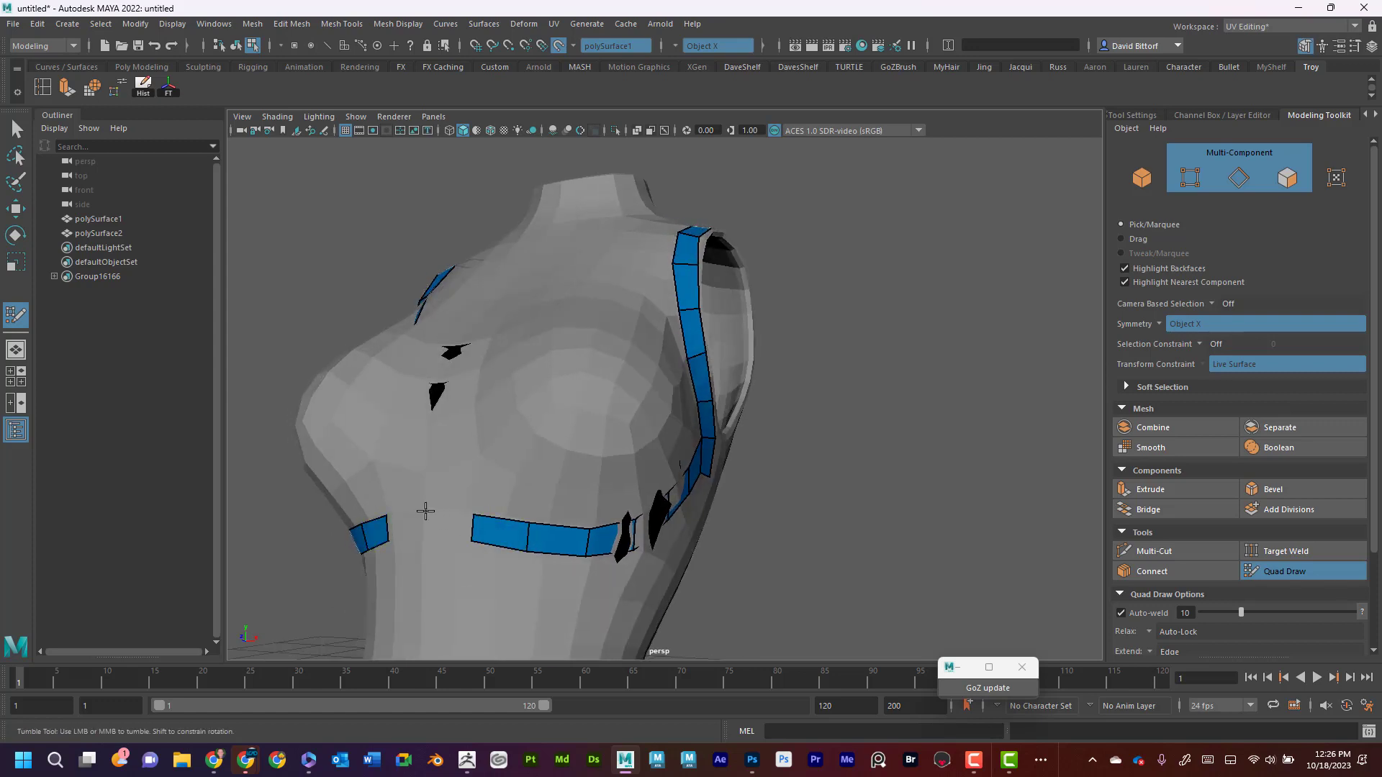
left_click(440, 536, "shift")
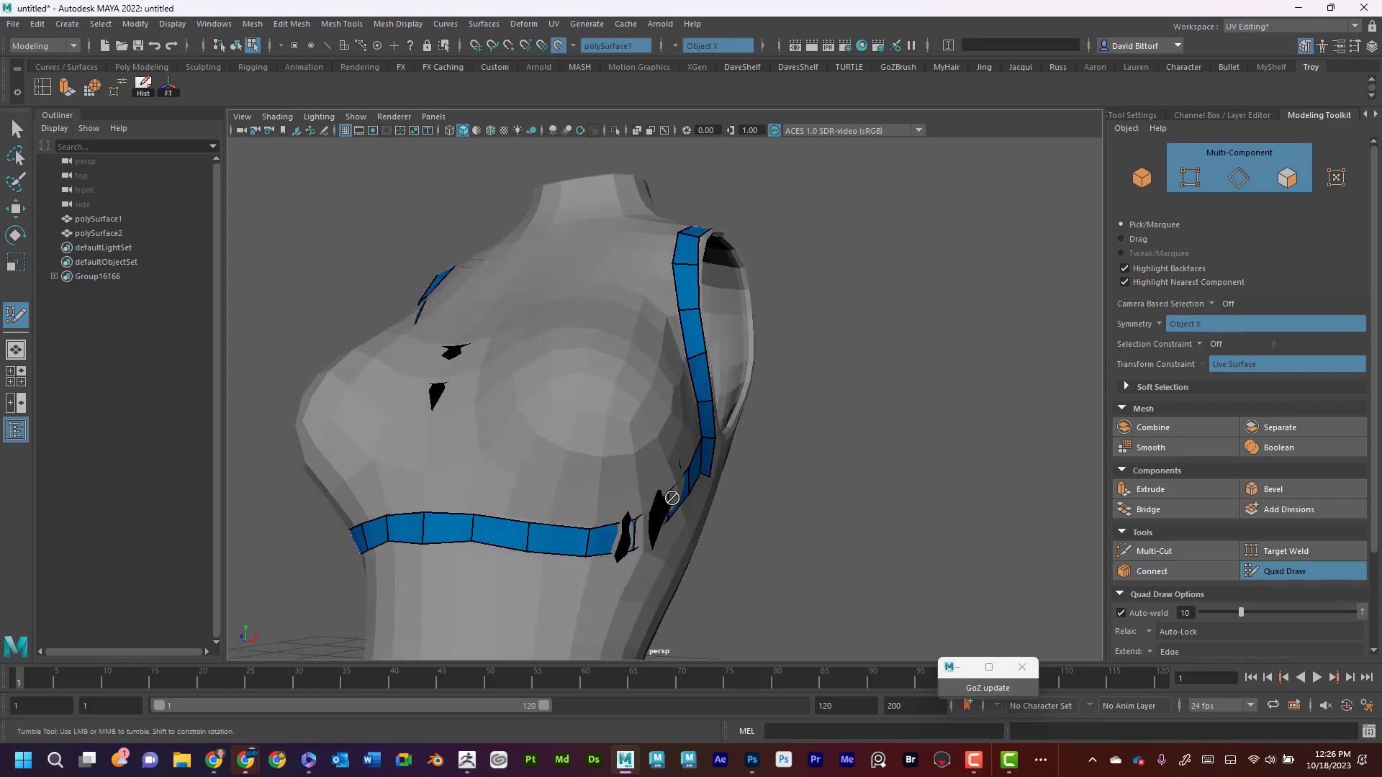
mouse_move(672, 498)
left_mouse_down("alt")
mouse_move(598, 497)
mouse_move(607, 466)
left_mouse_up("alt")
Continue the band around the back, join the halves, and relax its spacing
left_click(611, 460, "shift")
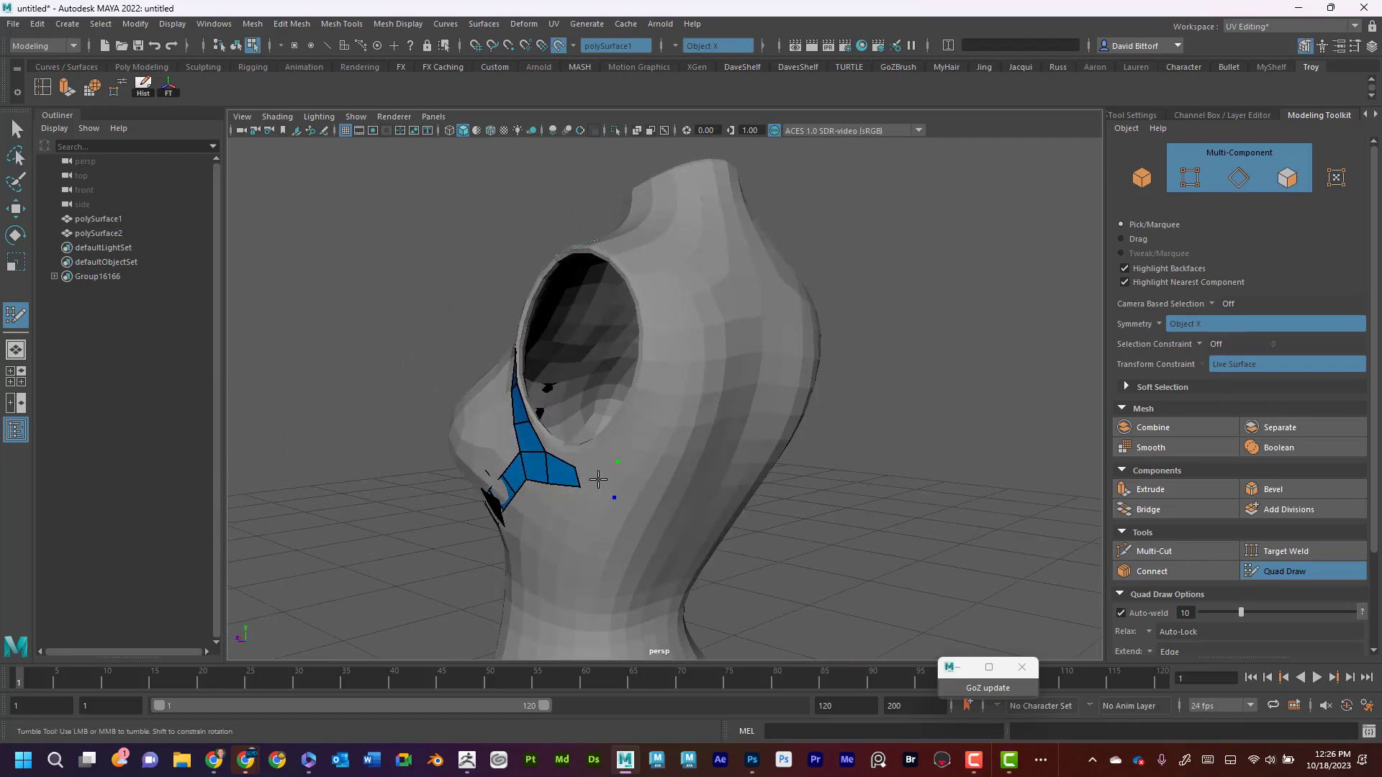
left_click(598, 478, "shift")
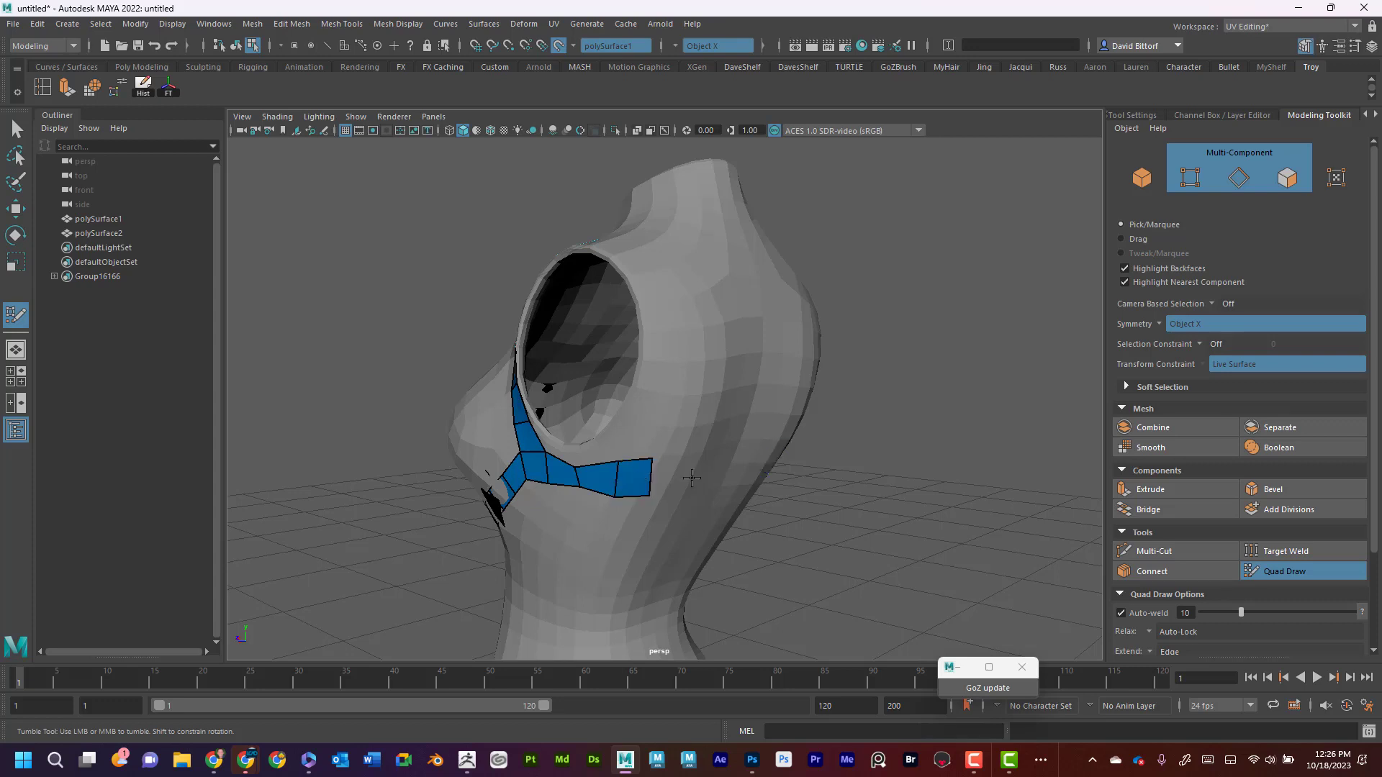
left_click_drag(643, 484, 641, 465, "alt")
left_click(666, 481, "shift")
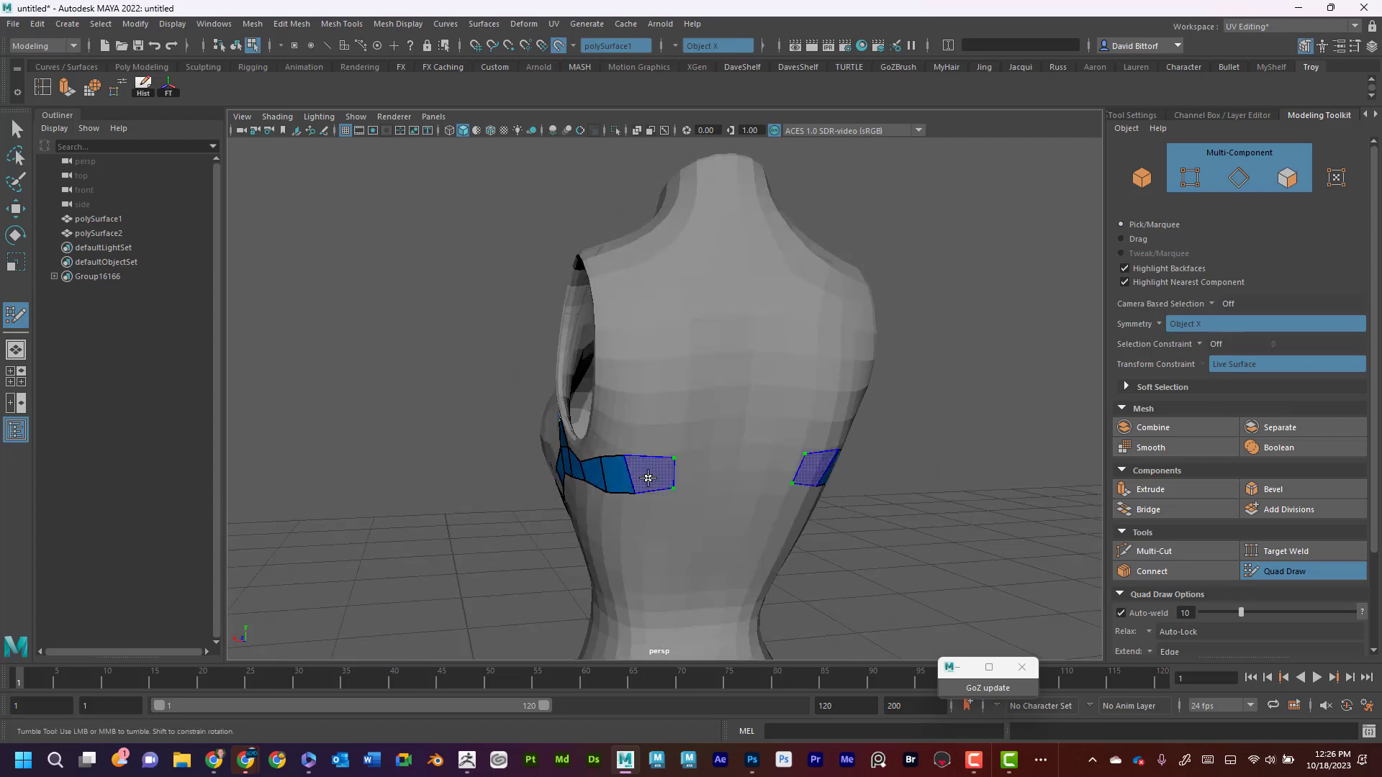
left_click(694, 472, "shift")
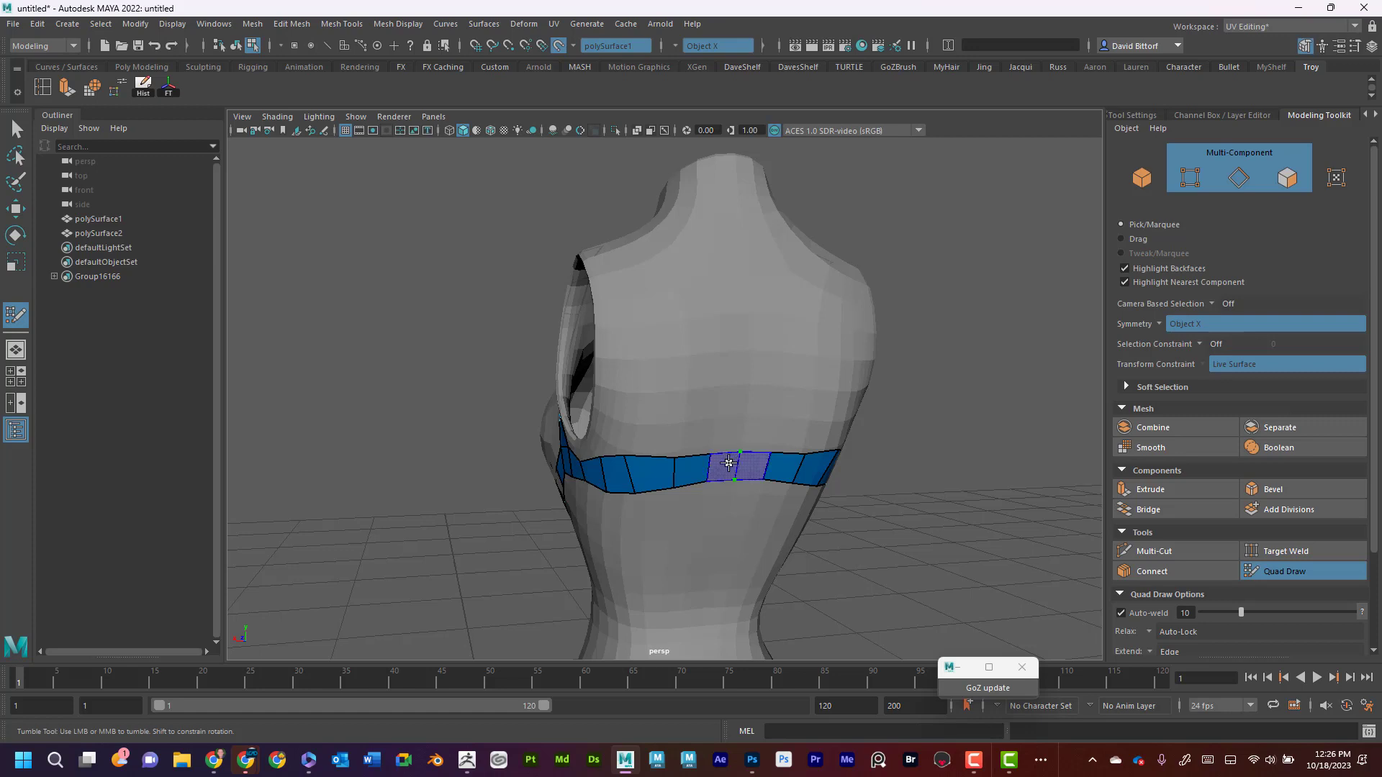
left_click(735, 456, "shift")
mouse_move(697, 459)
left_mouse_down("shift")
mouse_move(617, 478)
mouse_move(715, 480)
mouse_move(646, 485)
mouse_move(626, 501)
mouse_move(588, 486)
mouse_move(638, 488)
mouse_move(484, 527)
mouse_move(551, 560)
left_mouse_up("shift")
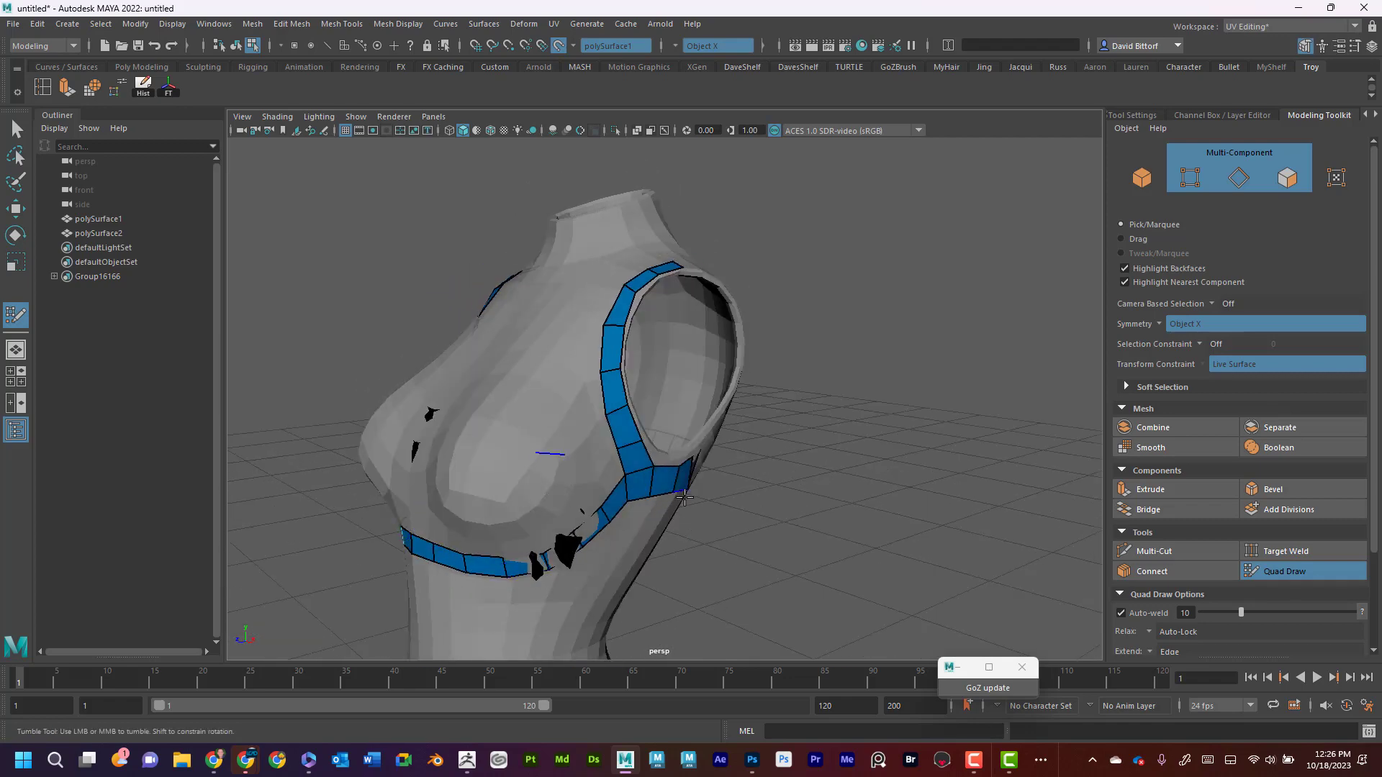
left_click_drag(683, 497, 547, 461, "alt")
Exit Quad Draw, select the strap mesh, and turn off the live surface
left_click(16, 130)
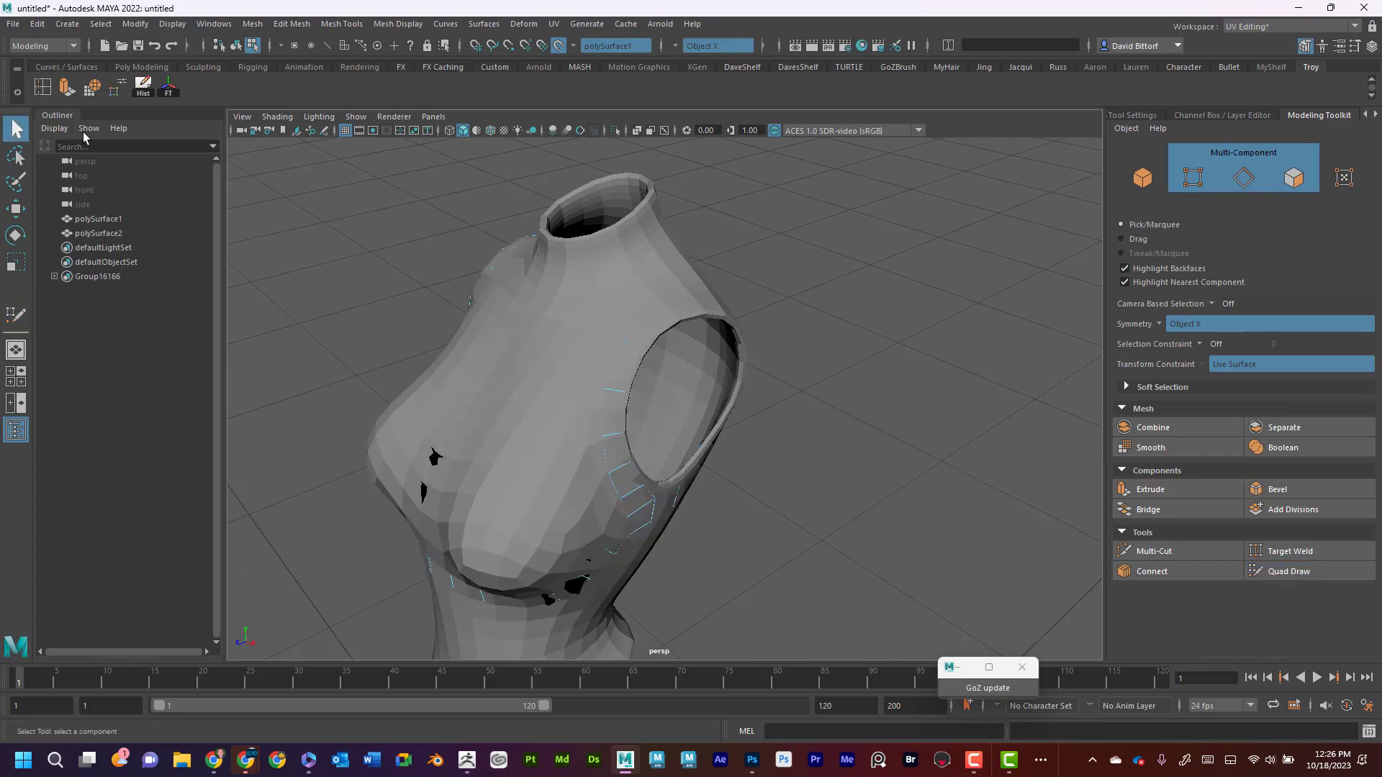
mouse_move(671, 310)
right_mouse_down()
mouse_move(741, 282)
mouse_move(813, 320)
right_mouse_up()
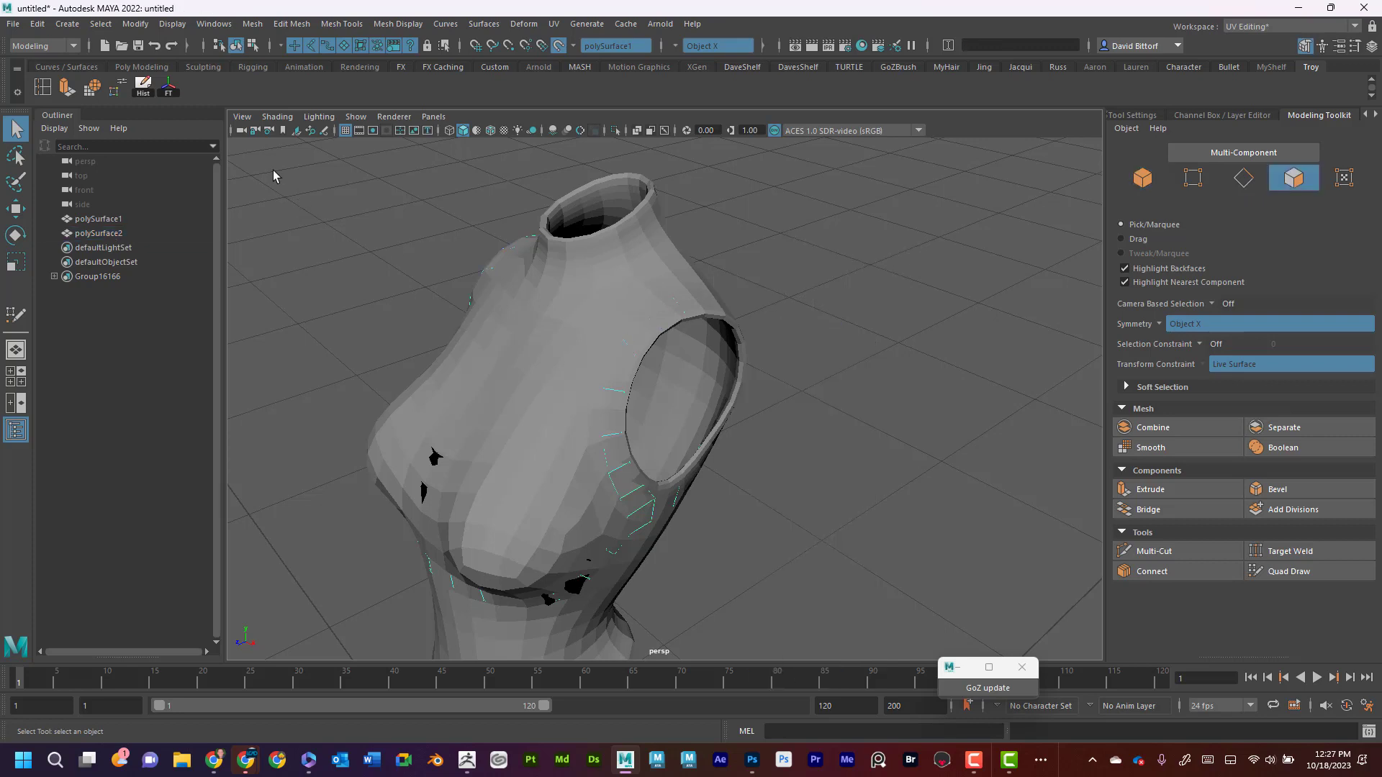
key("ctrl+z")
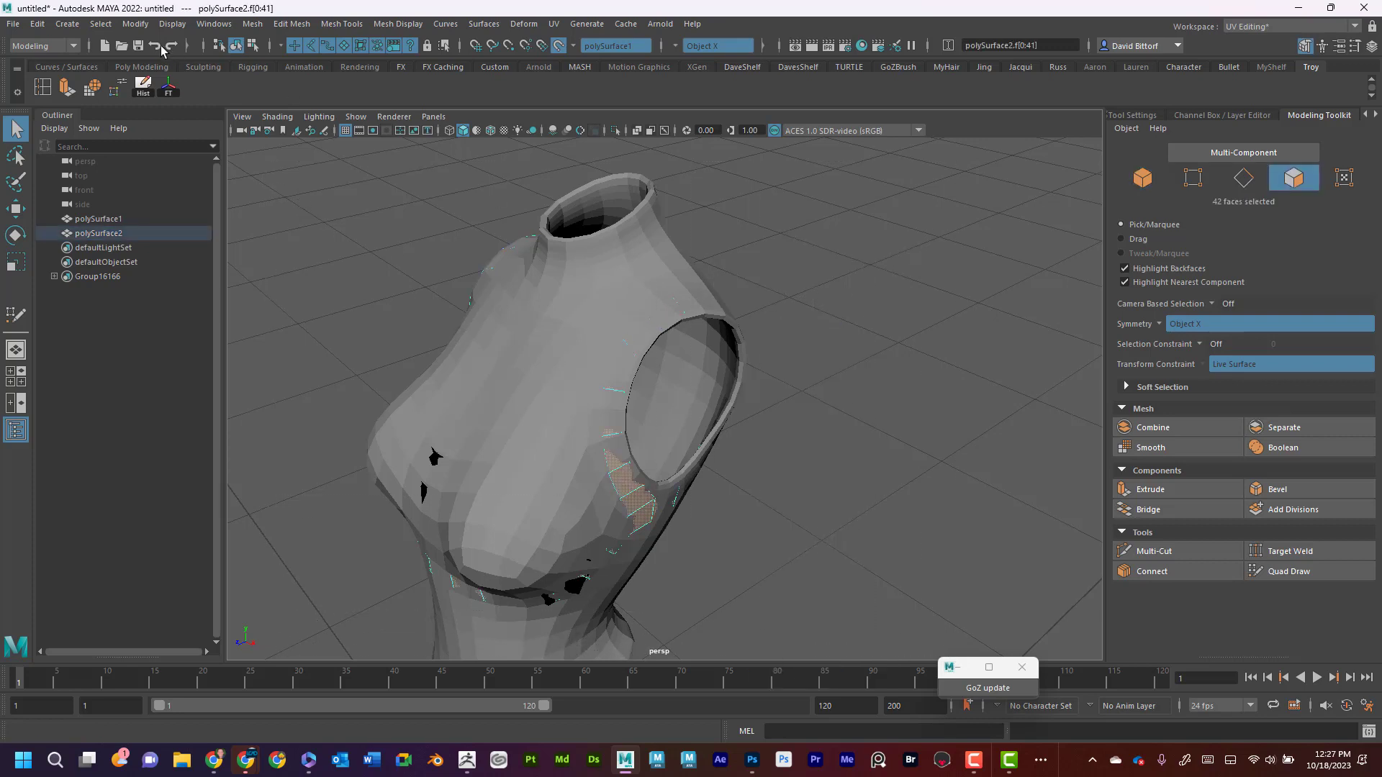
left_click(558, 49)
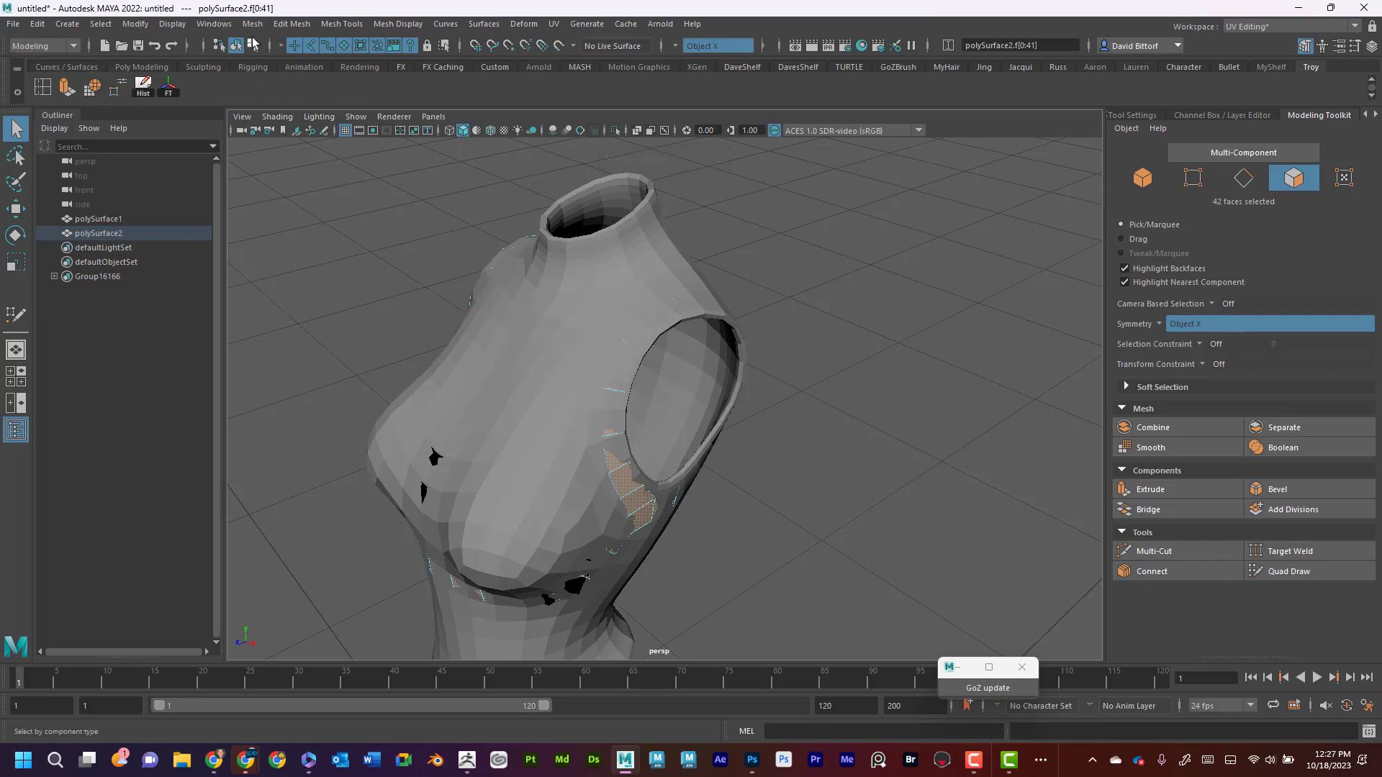
Extrude the band faces slightly off the body and select the whole strap object
left_click(292, 23)
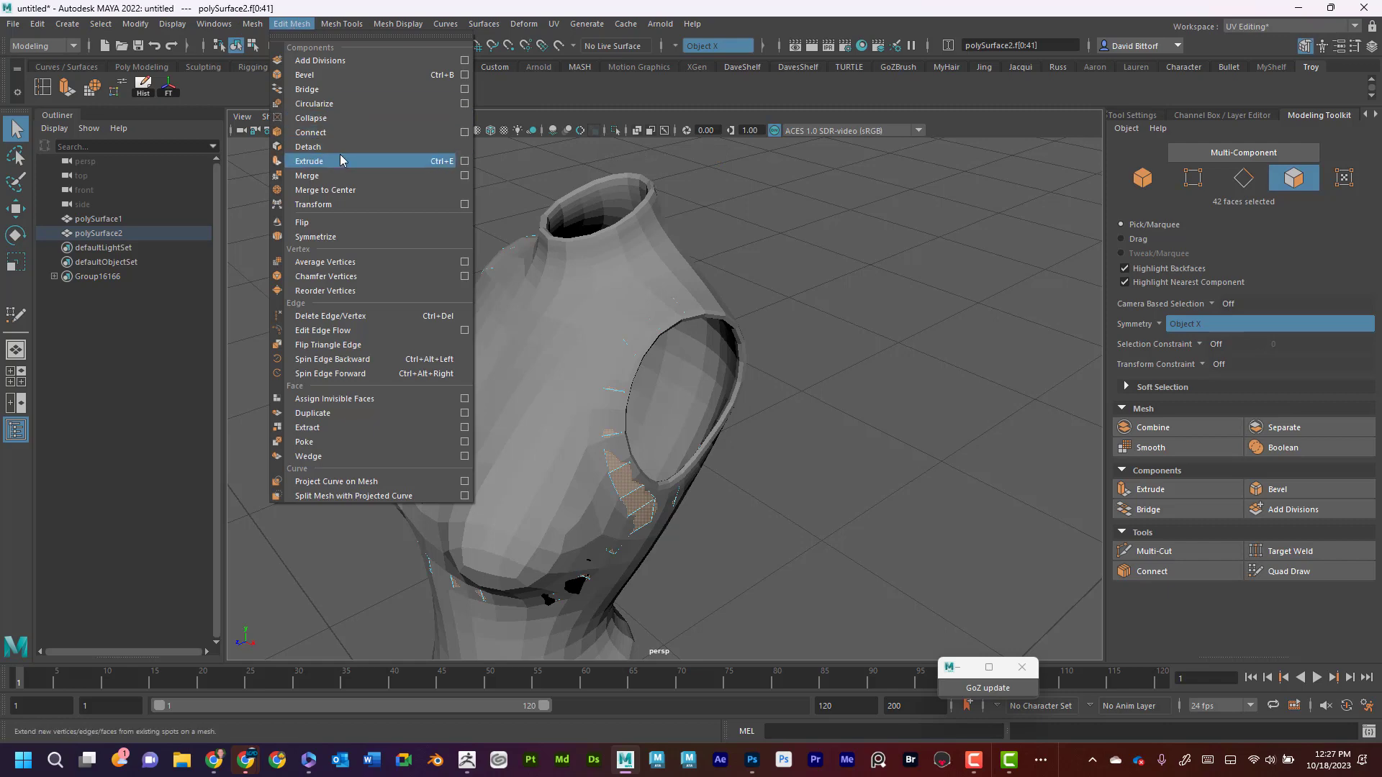
left_click(341, 160)
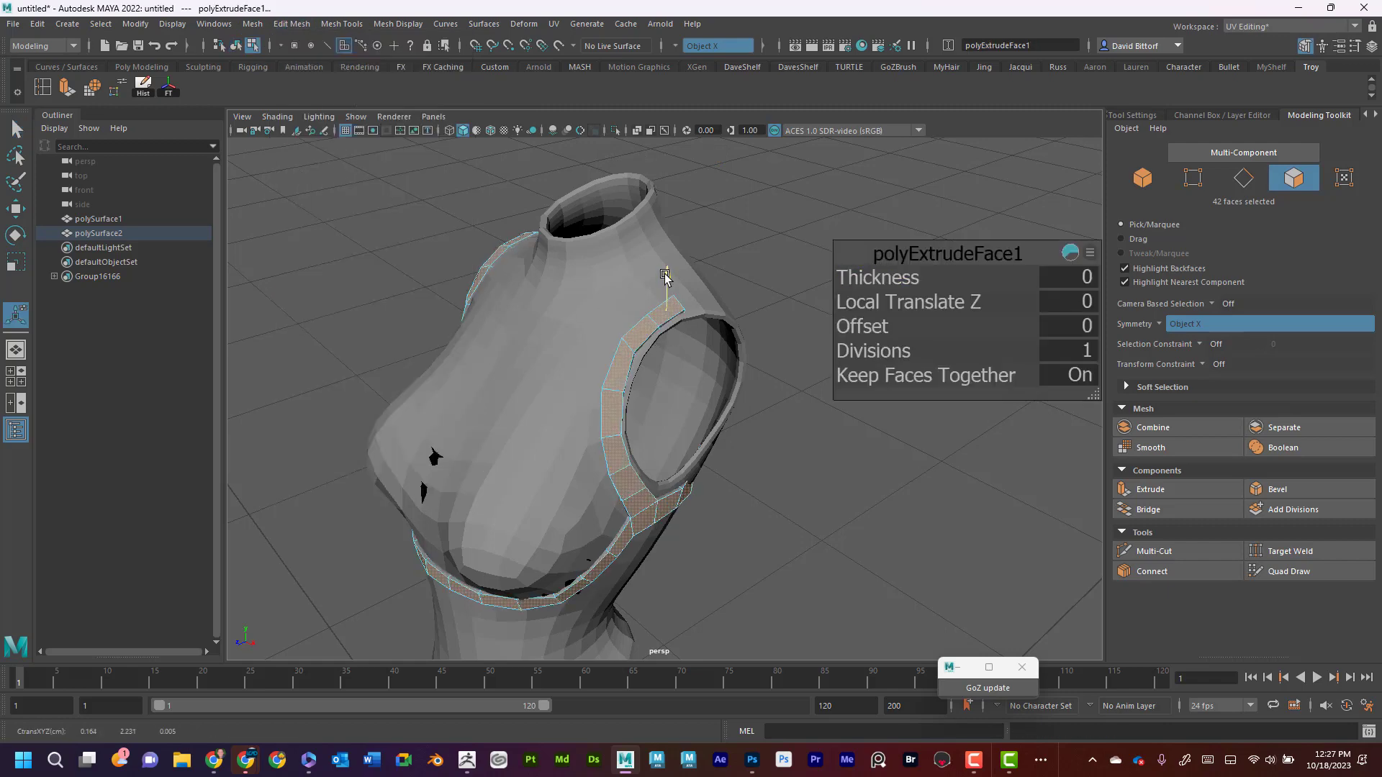
left_click_drag(674, 293, 673, 286)
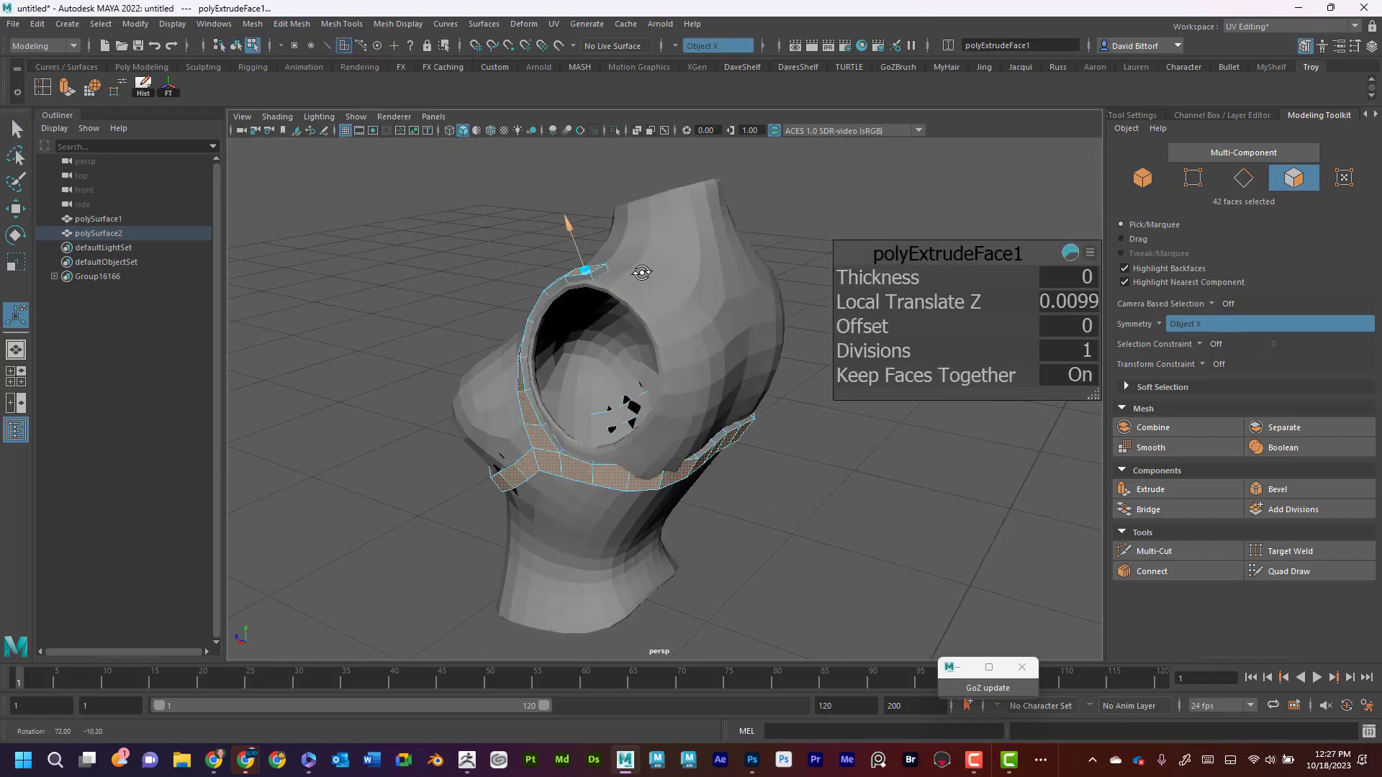
left_click_drag(775, 286, 565, 268, "alt")
left_click_drag(716, 287, 572, 296, "alt")
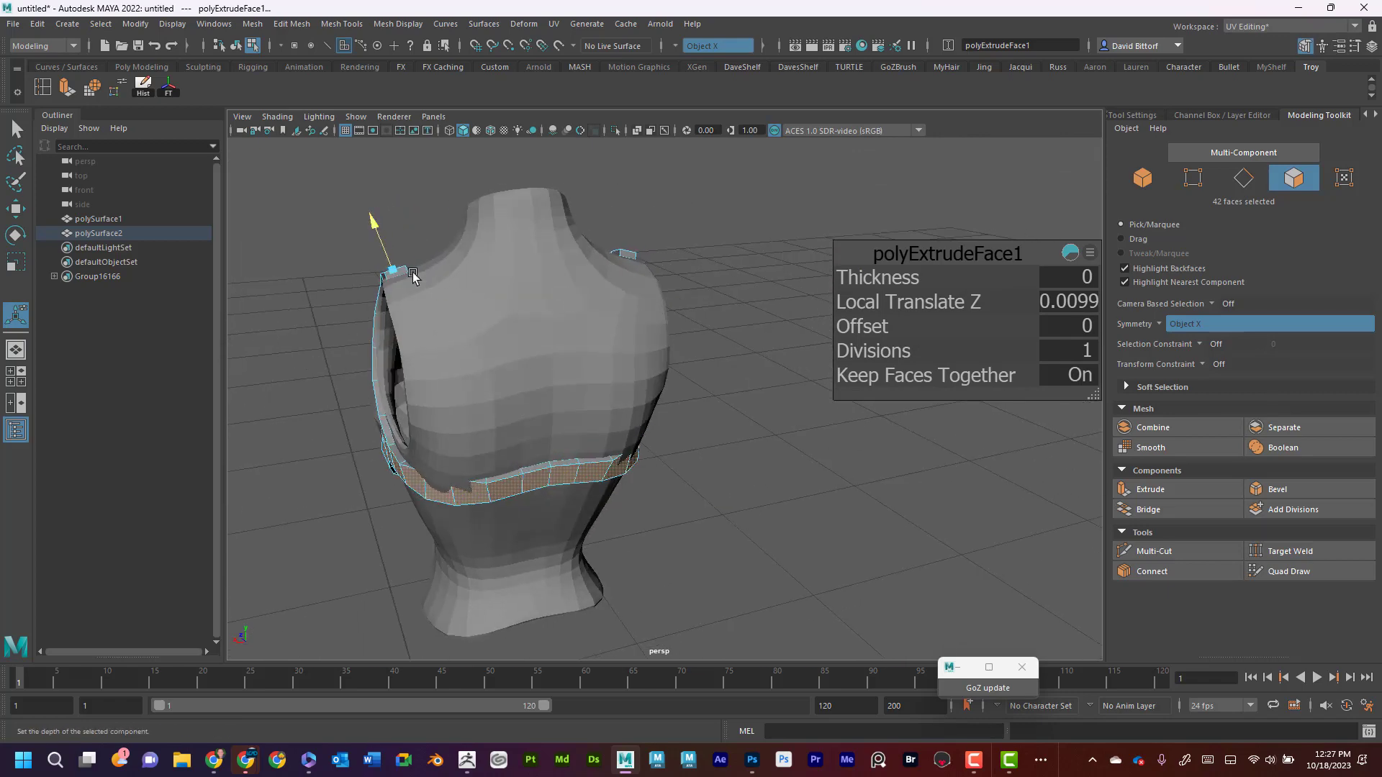
mouse_move(441, 452)
left_mouse_down("alt")
mouse_move(578, 410)
mouse_move(531, 410)
mouse_move(651, 402)
mouse_move(562, 396)
mouse_move(575, 370)
left_mouse_up("alt")
right_click_drag(576, 370, 642, 346)
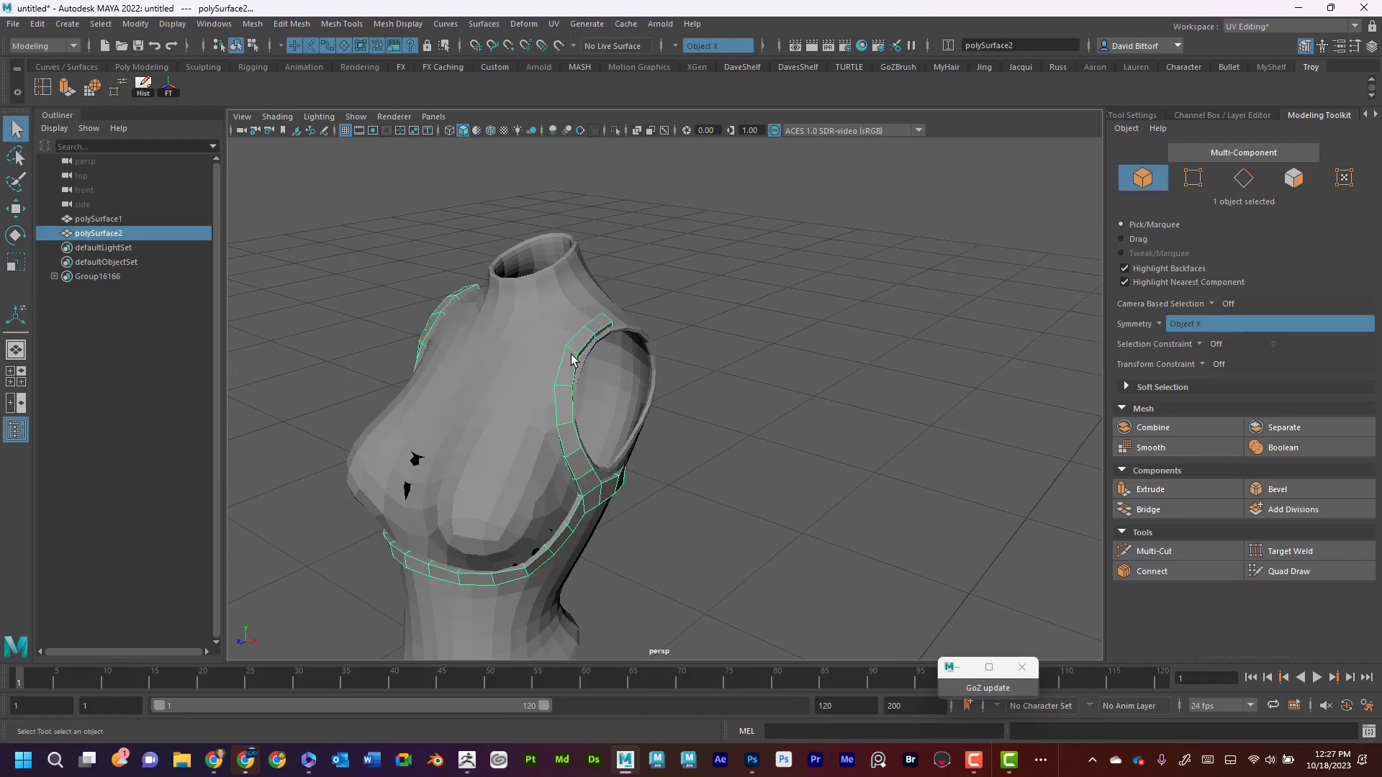
mouse_move(599, 377)
left_mouse_down("alt")
mouse_move(685, 370)
mouse_move(602, 364)
mouse_move(676, 343)
left_mouse_up("alt")
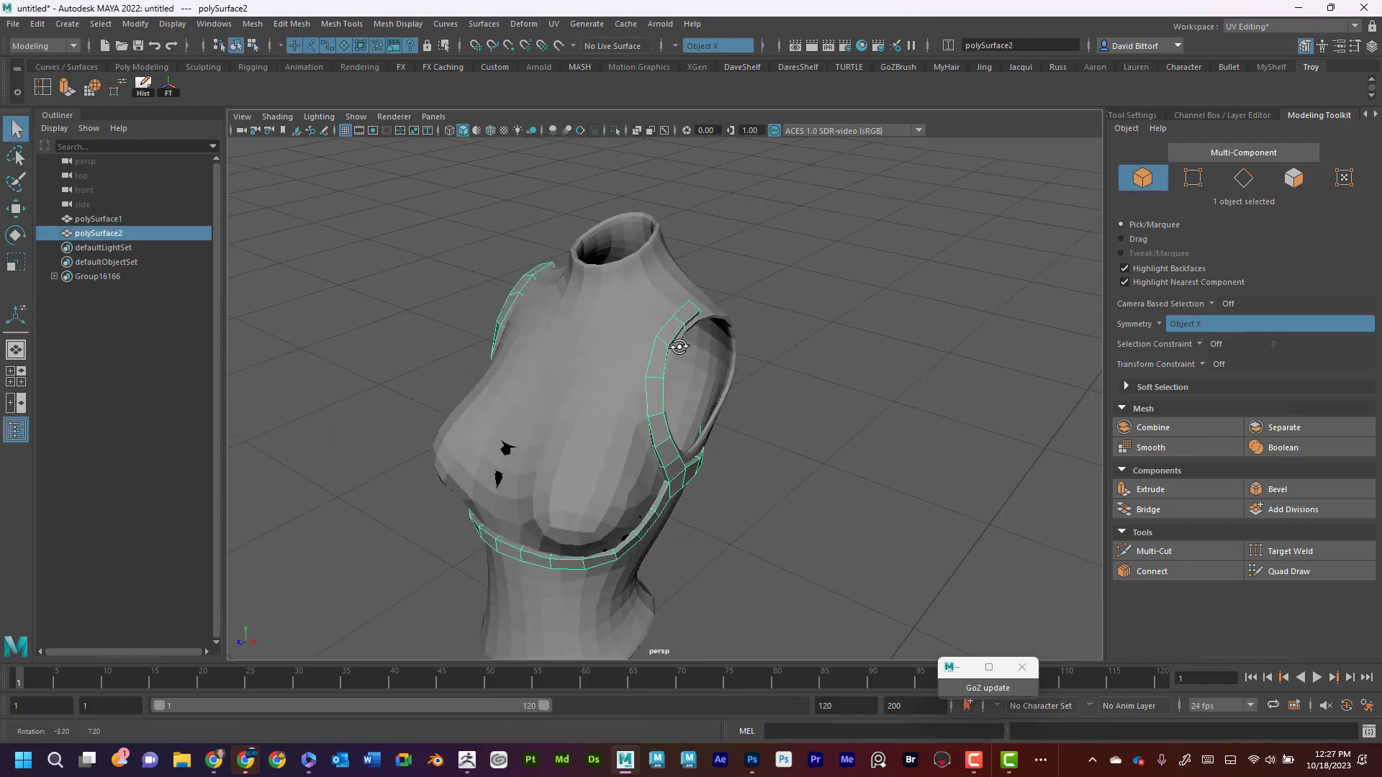
Export Selection of polySurface2 as Belt.obj in the Desktop folder
left_click(20, 23)
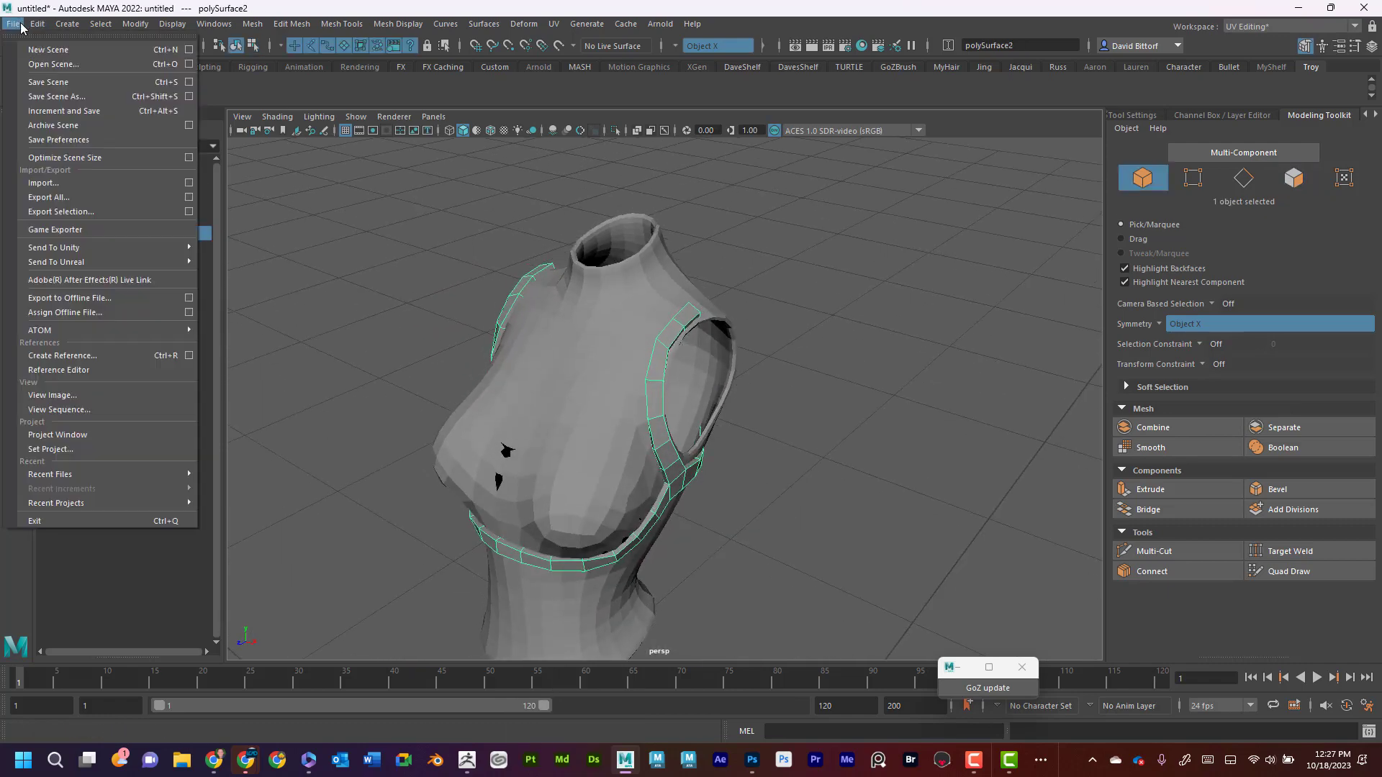
left_click(127, 209)
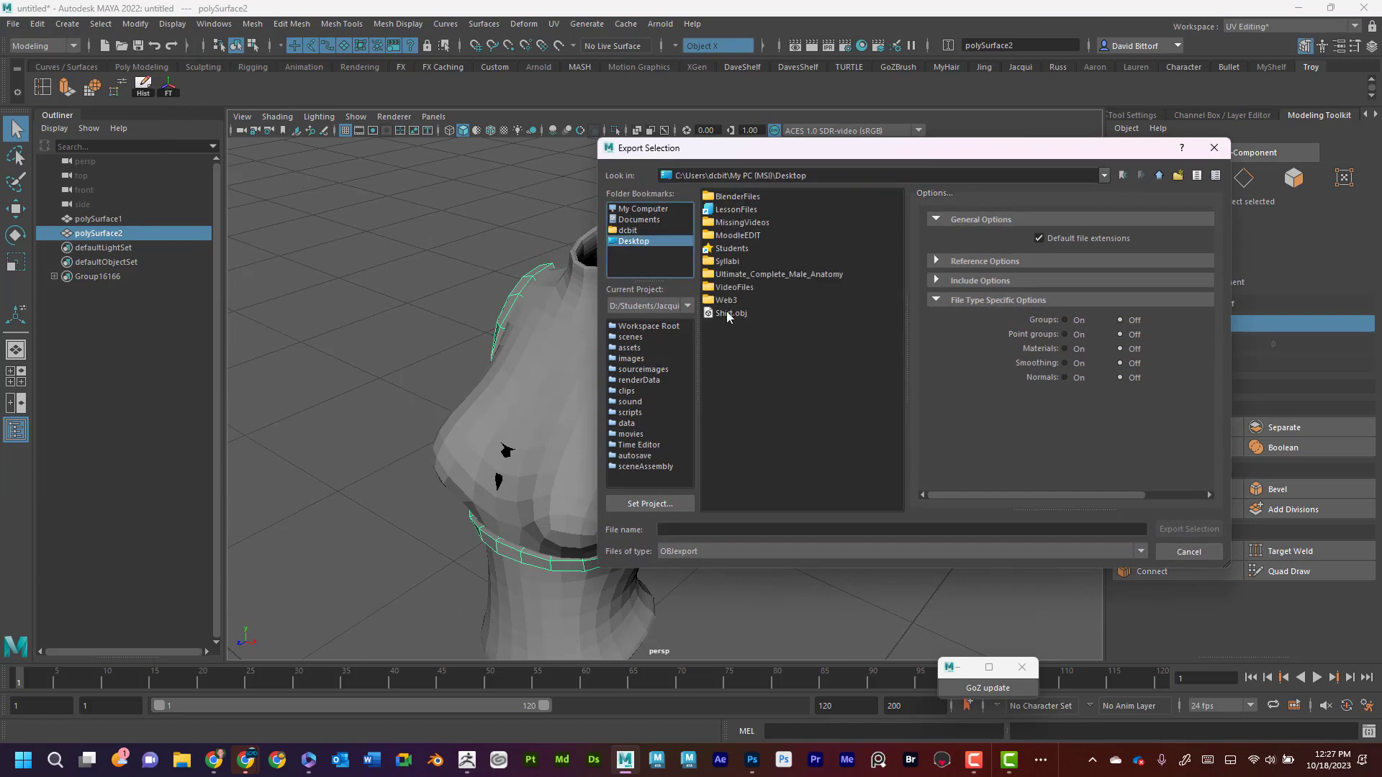
left_click(685, 530)
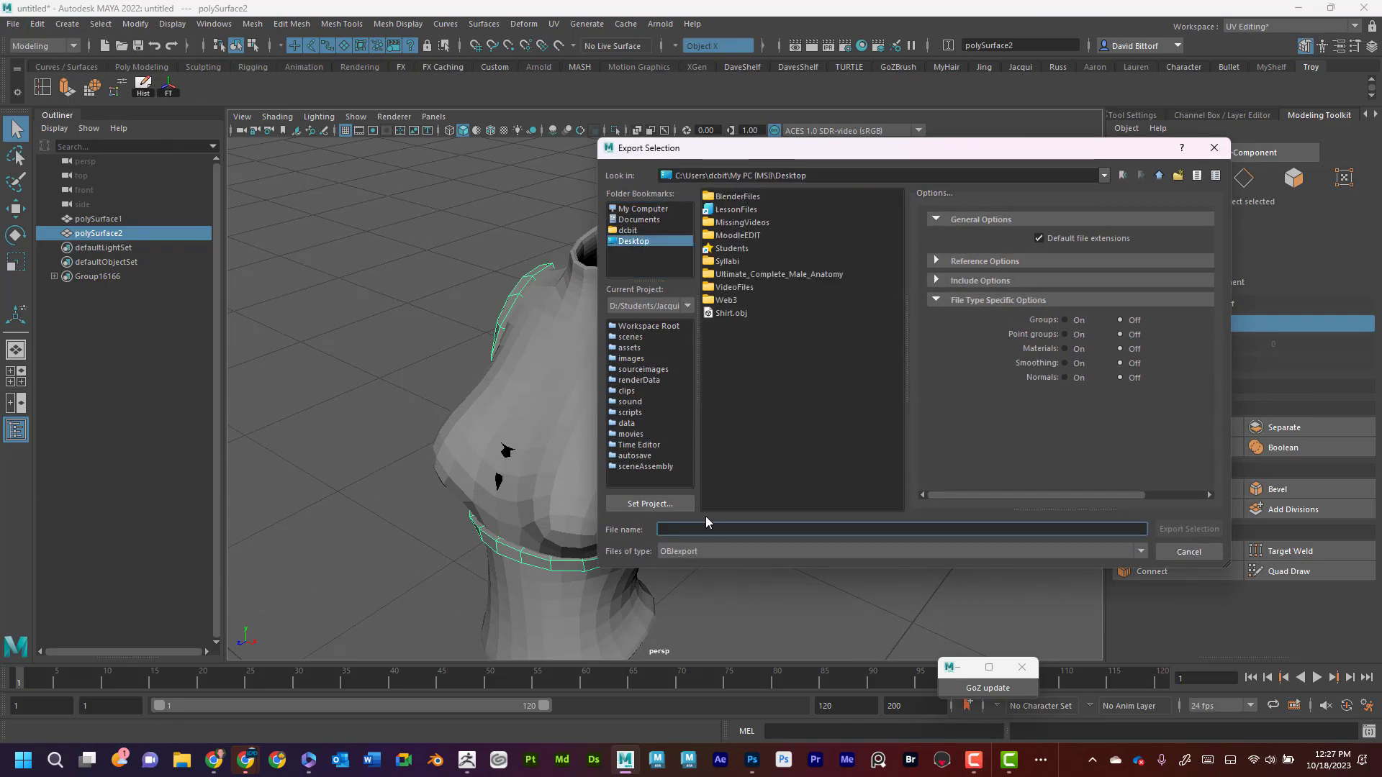
type("Belt")
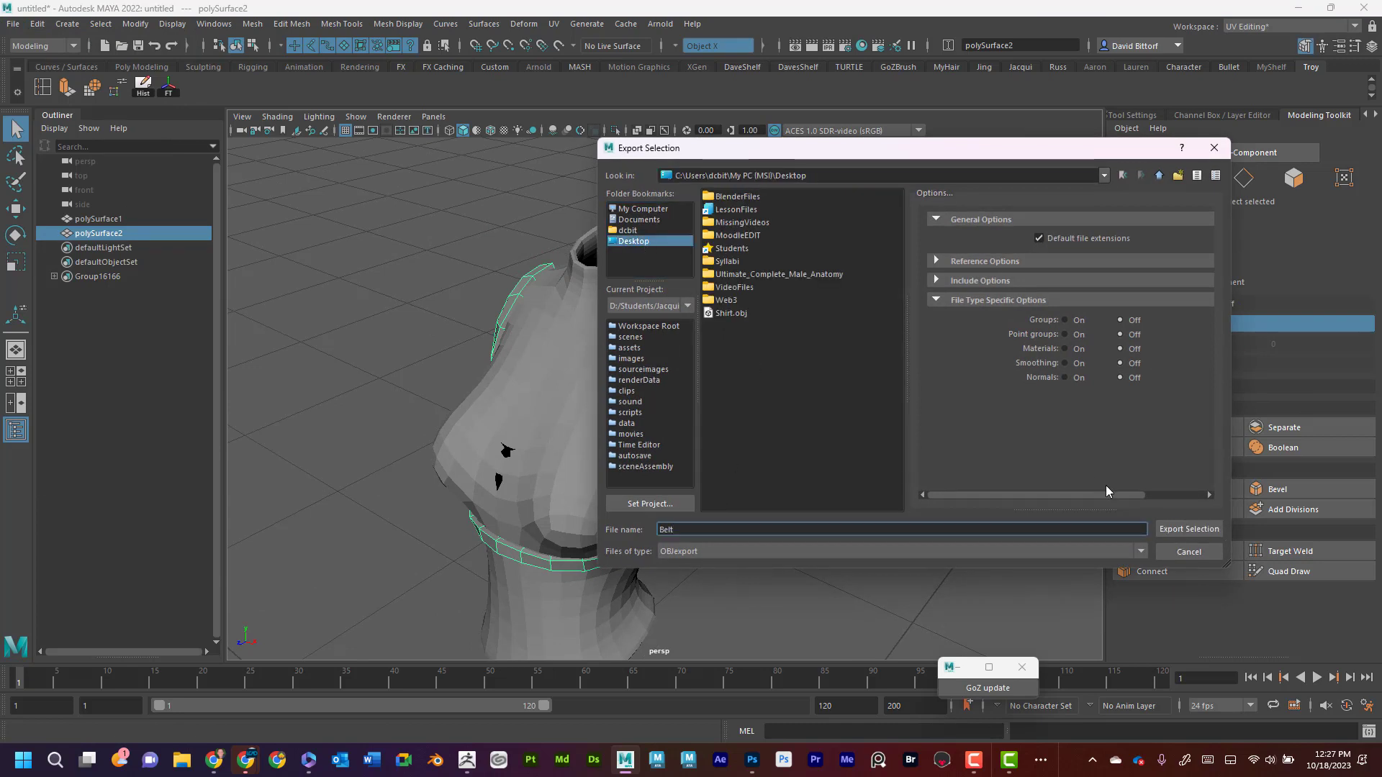
left_click(1188, 529)
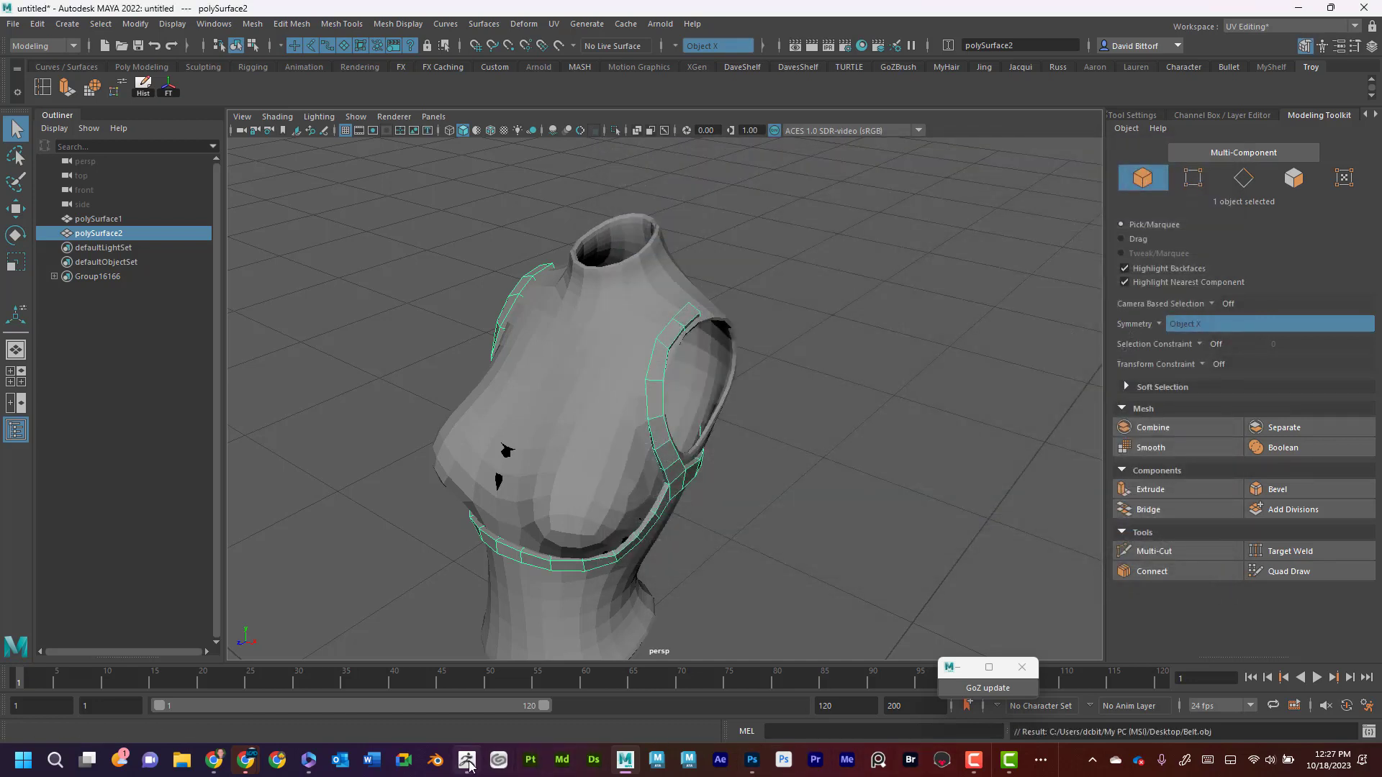
Bring ZBrush forward maximized and append a placeholder star subtool
mouse_move(466, 758)
left_click(470, 645)
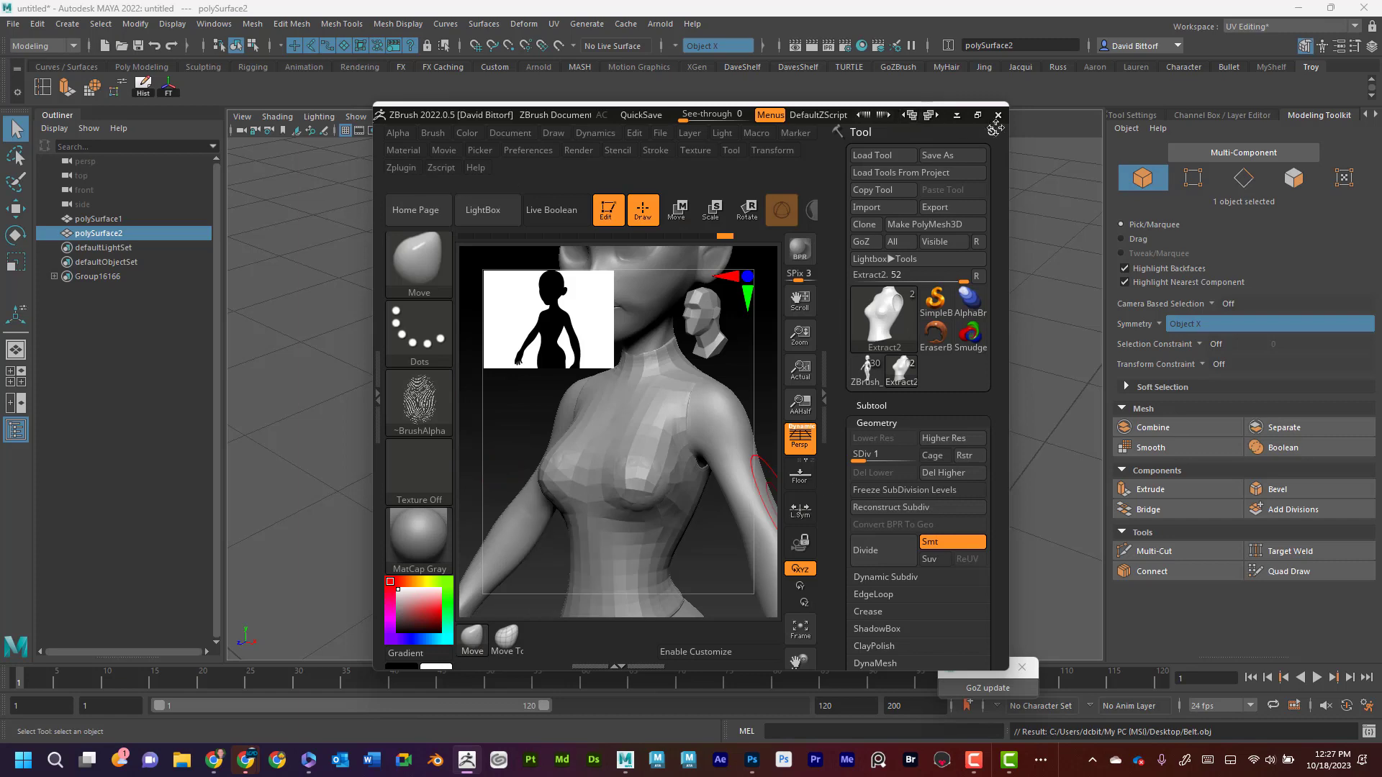
left_click(978, 115)
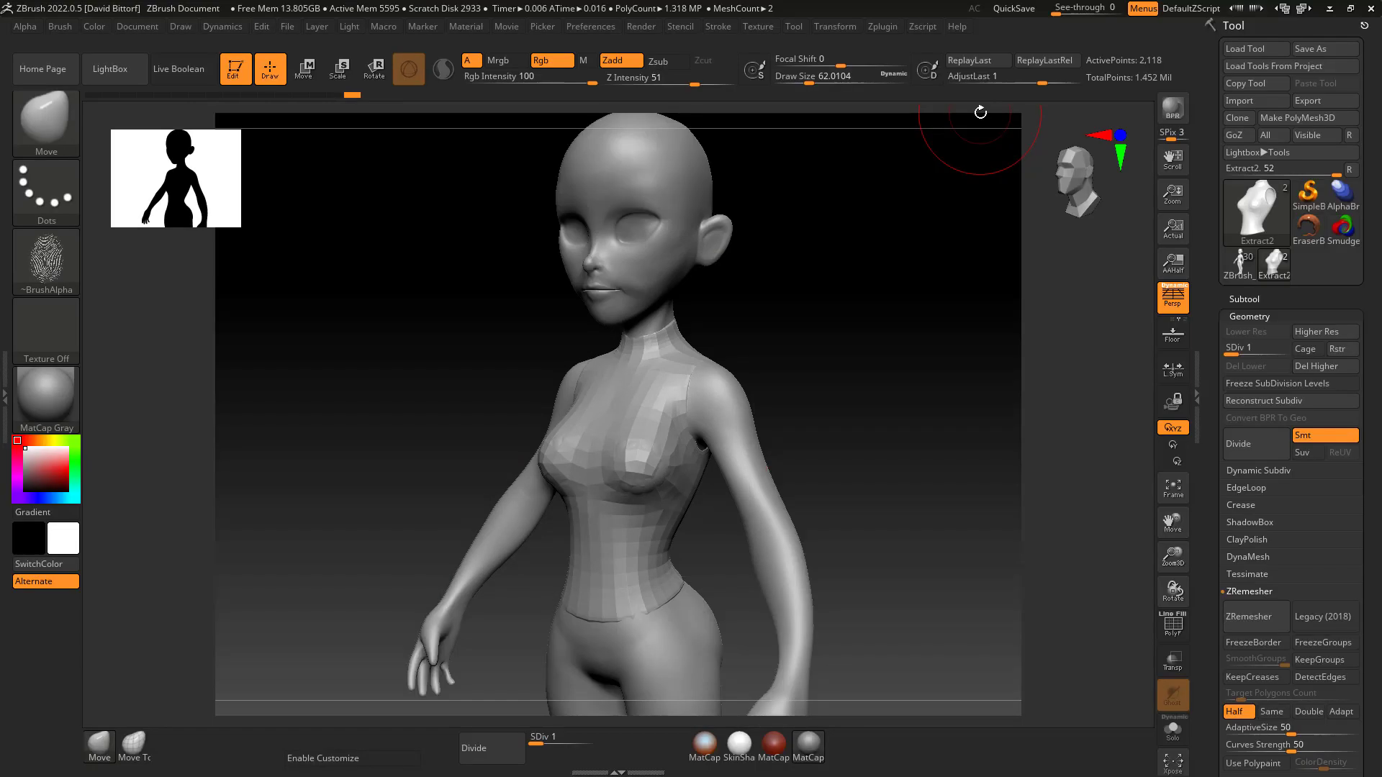
left_click(1250, 297)
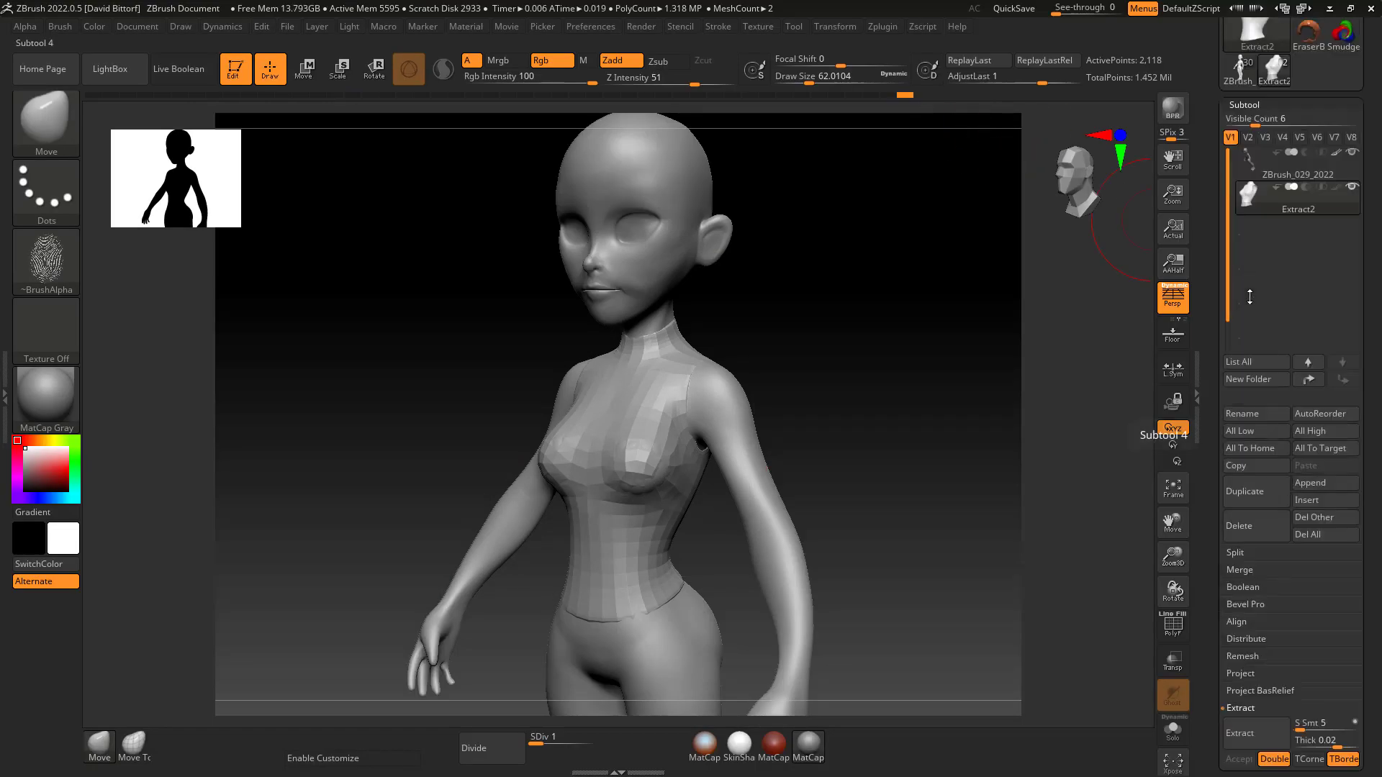
left_click(1326, 487)
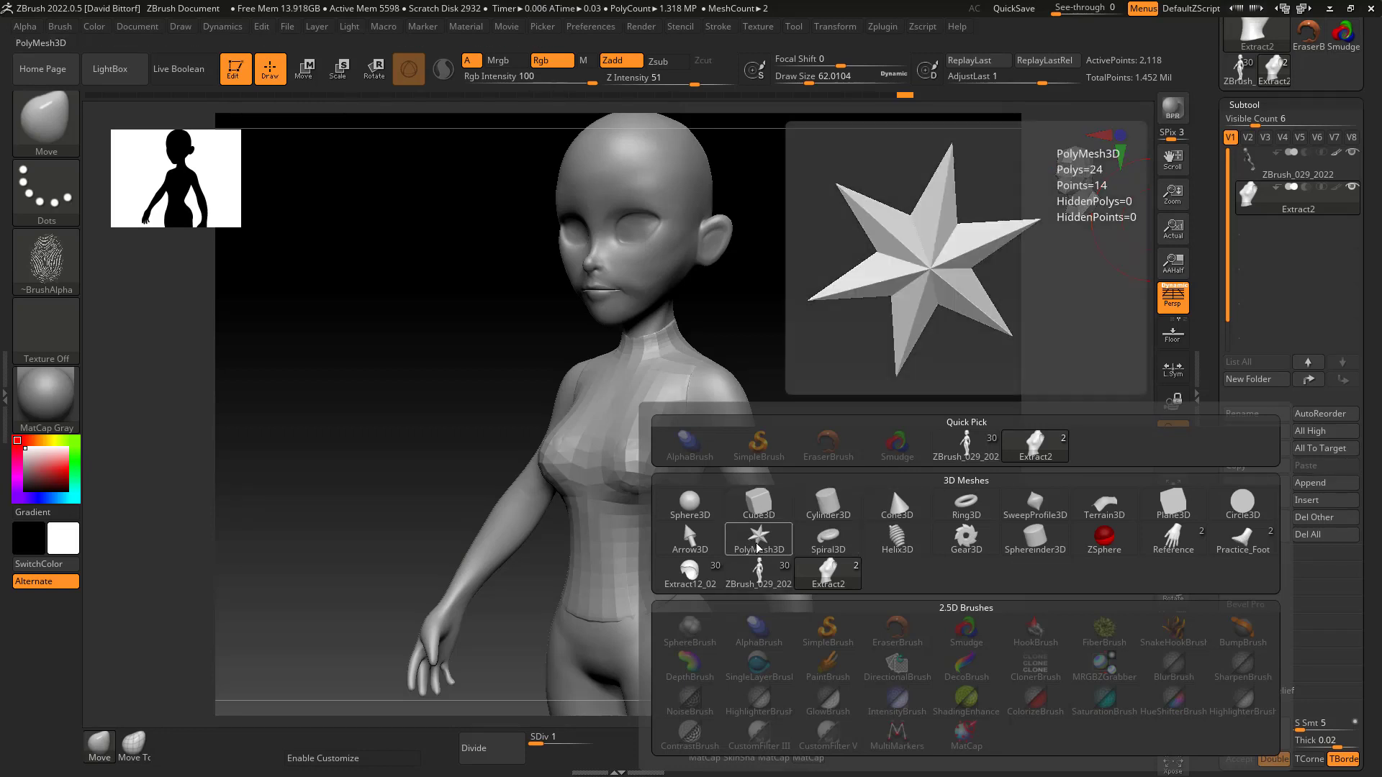
left_click(757, 547)
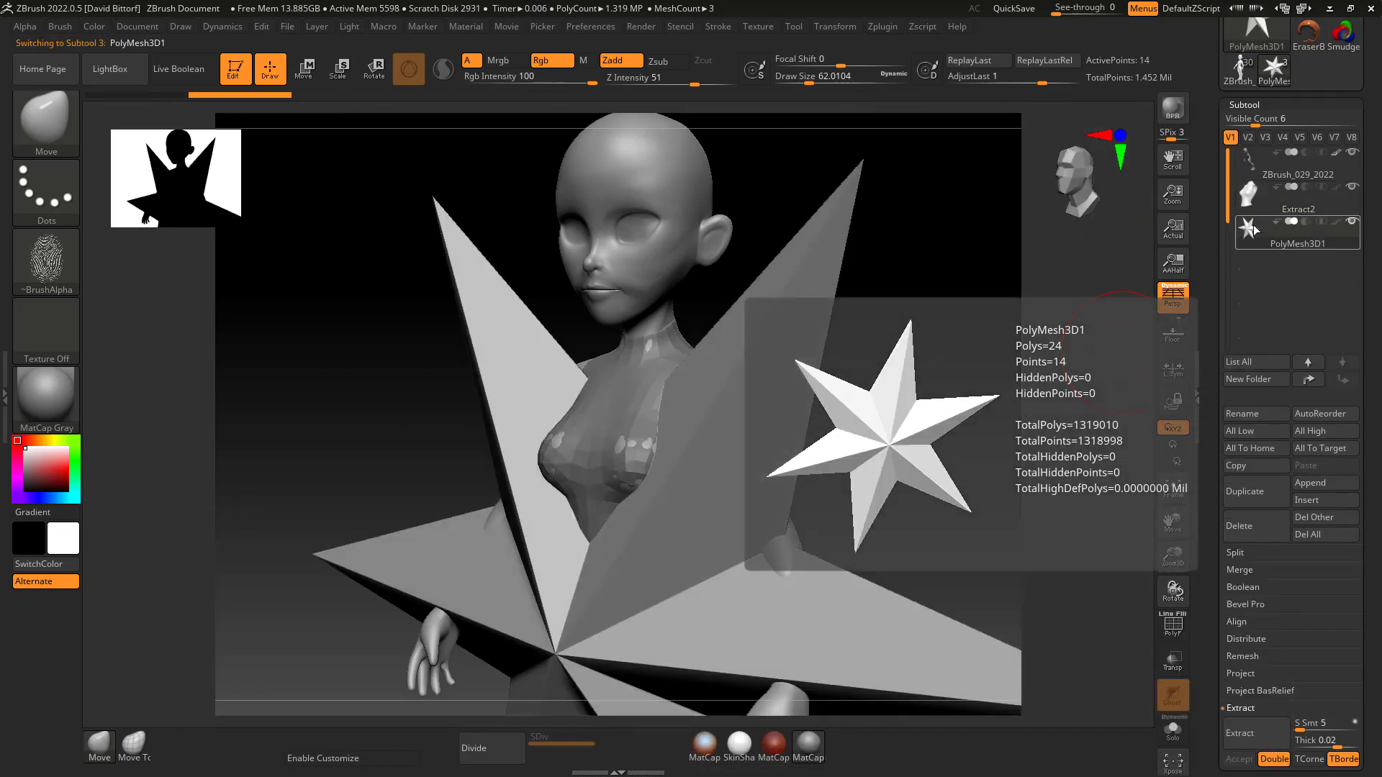
scroll(1248, 231, "up", 3)
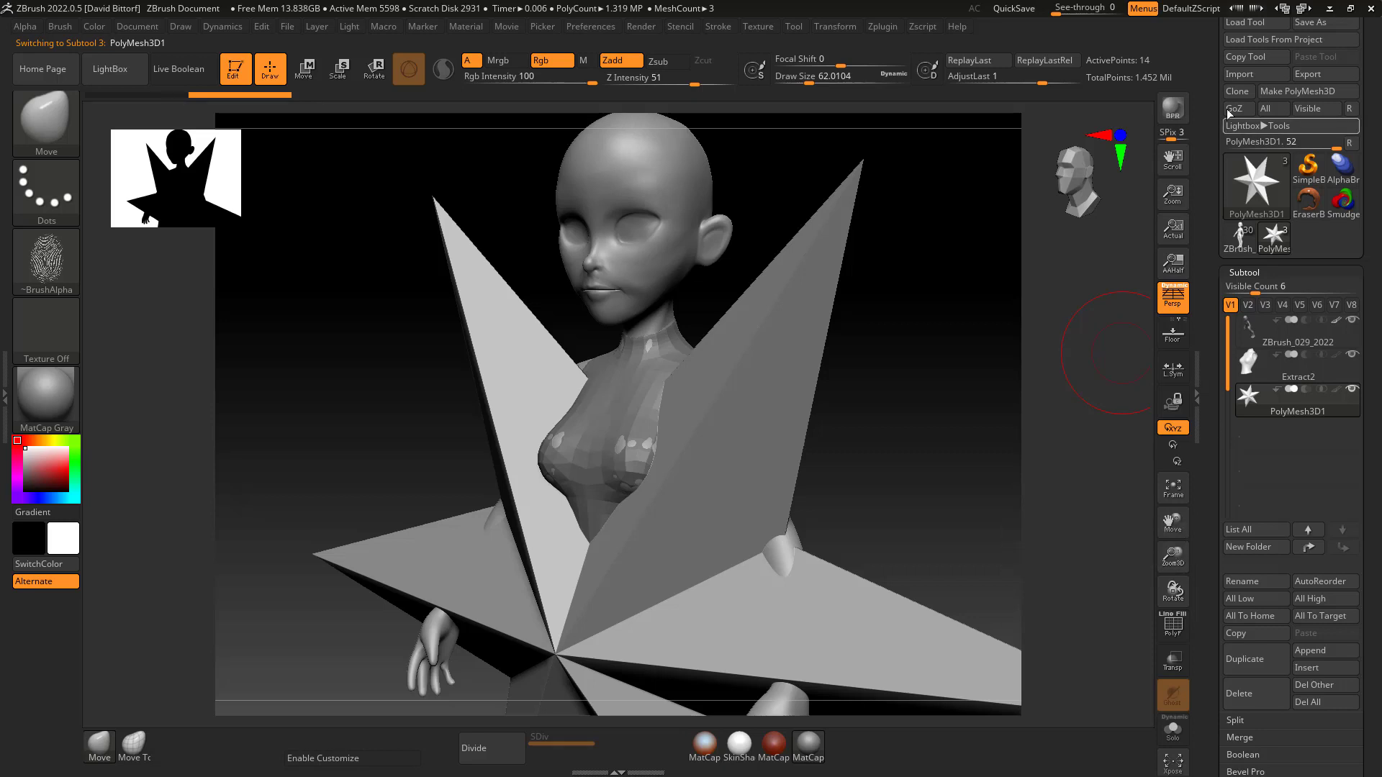
Import Belt.obj into the star subtool, then make Extract2 active
left_click(1247, 75)
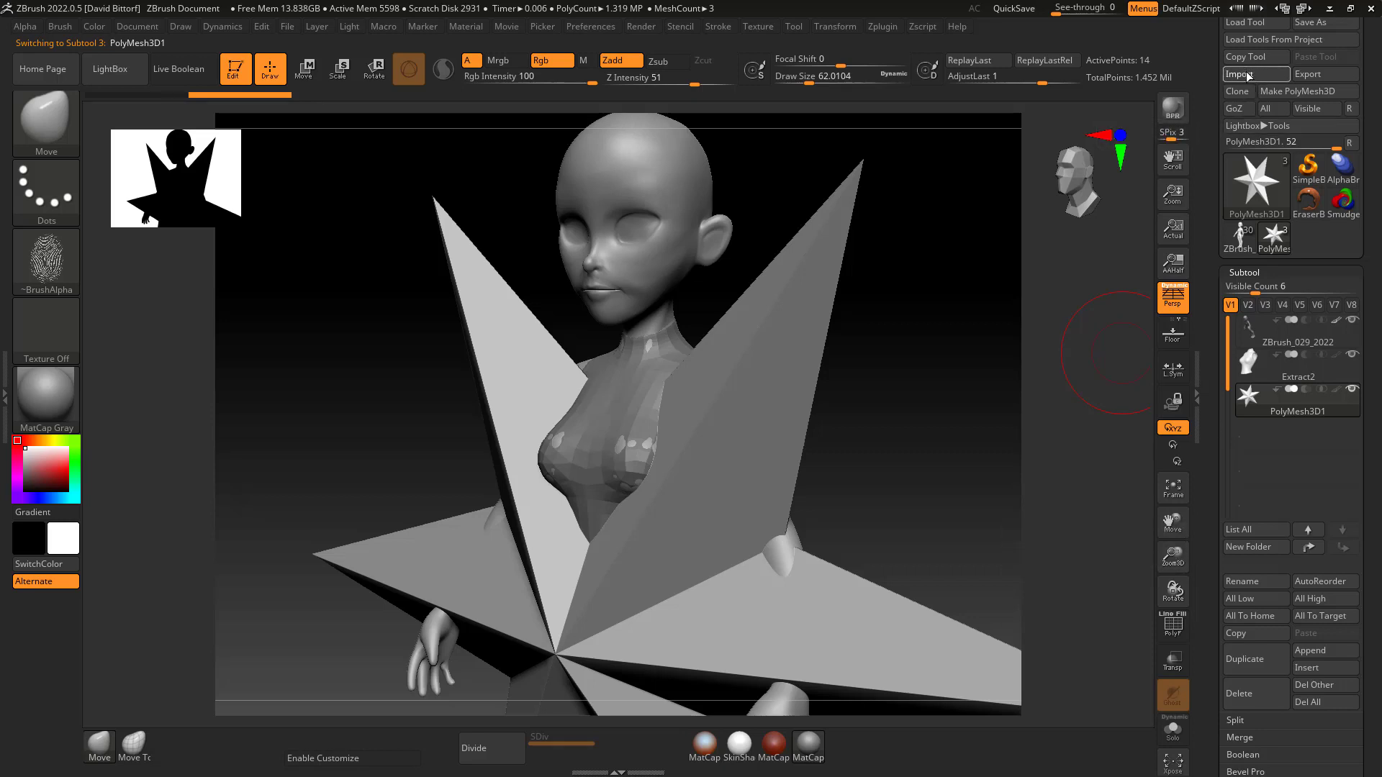
left_click(470, 349)
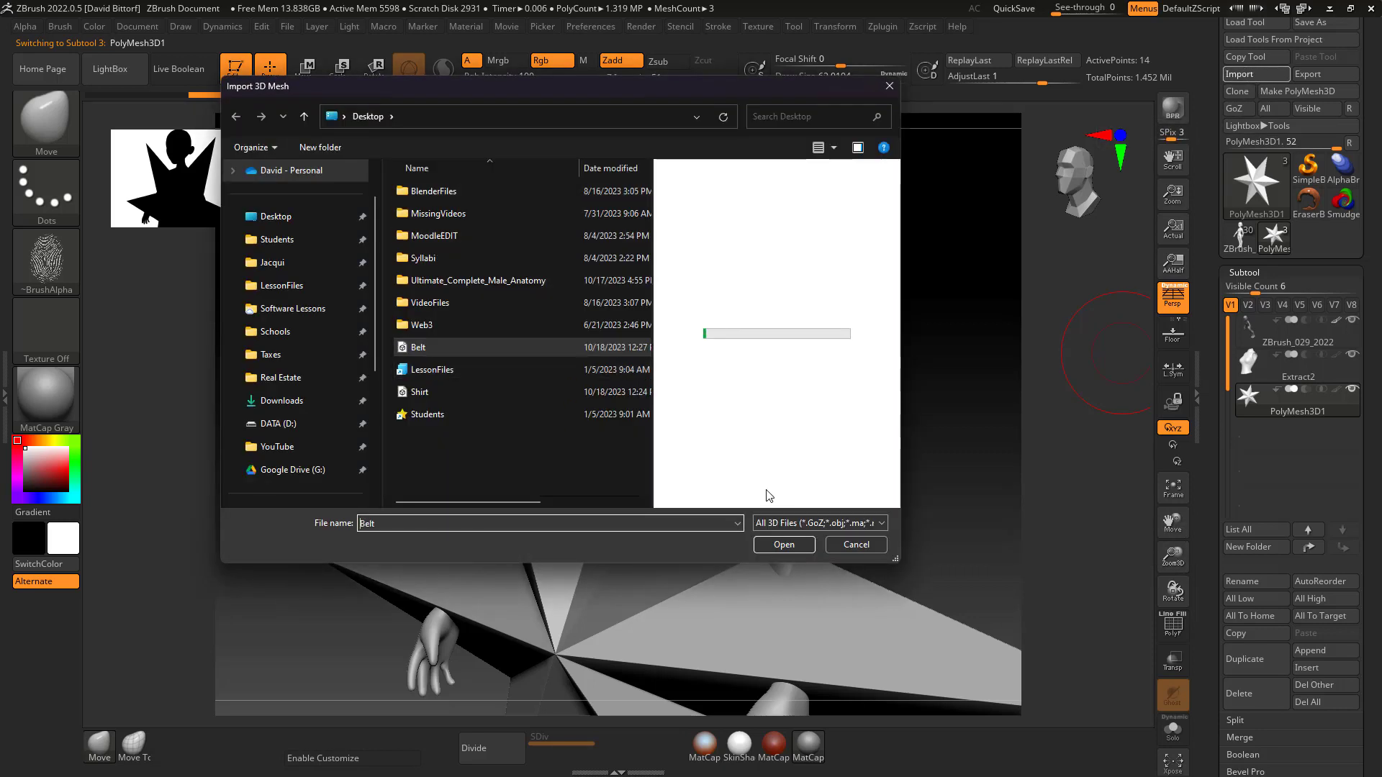
left_click(788, 545)
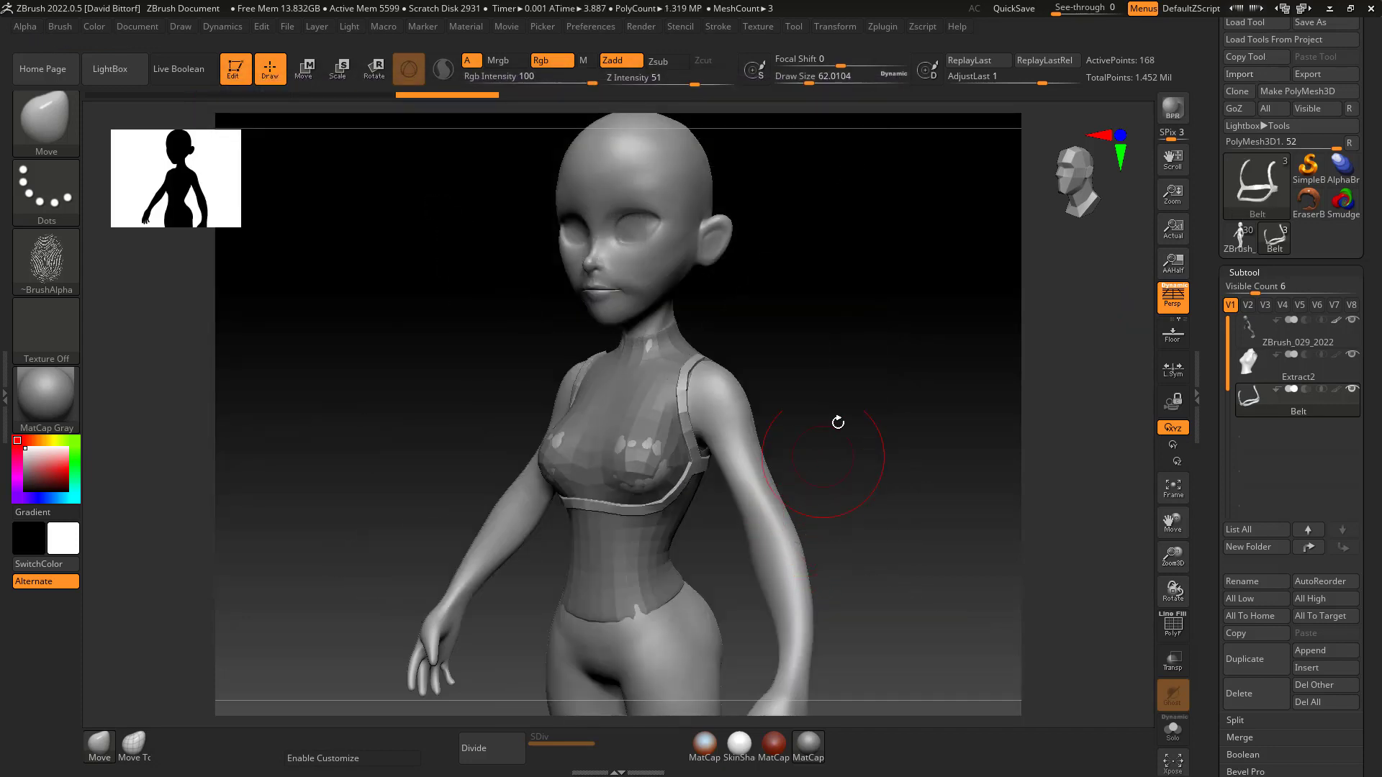
mouse_move(836, 420)
left_mouse_down()
mouse_move(870, 360)
mouse_move(995, 362)
left_mouse_up()
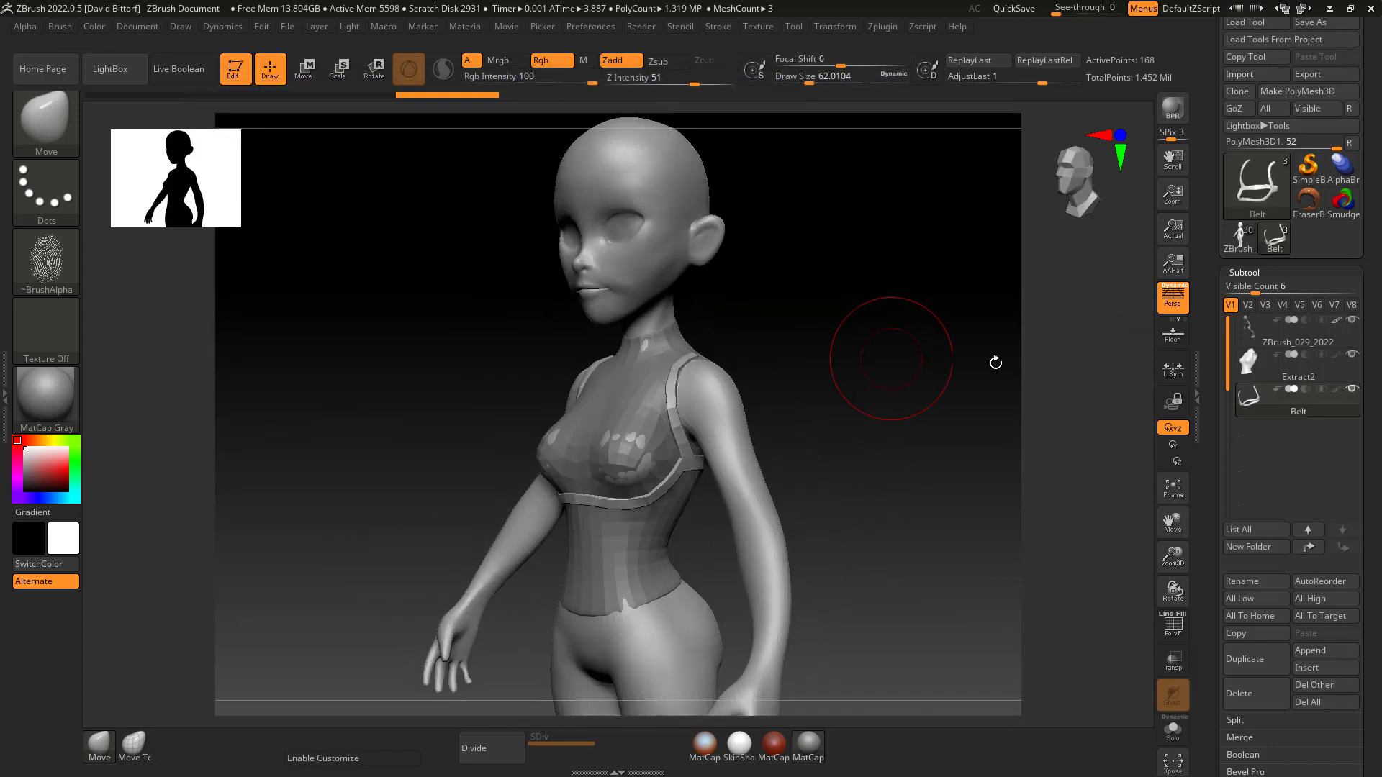
left_click(1324, 365)
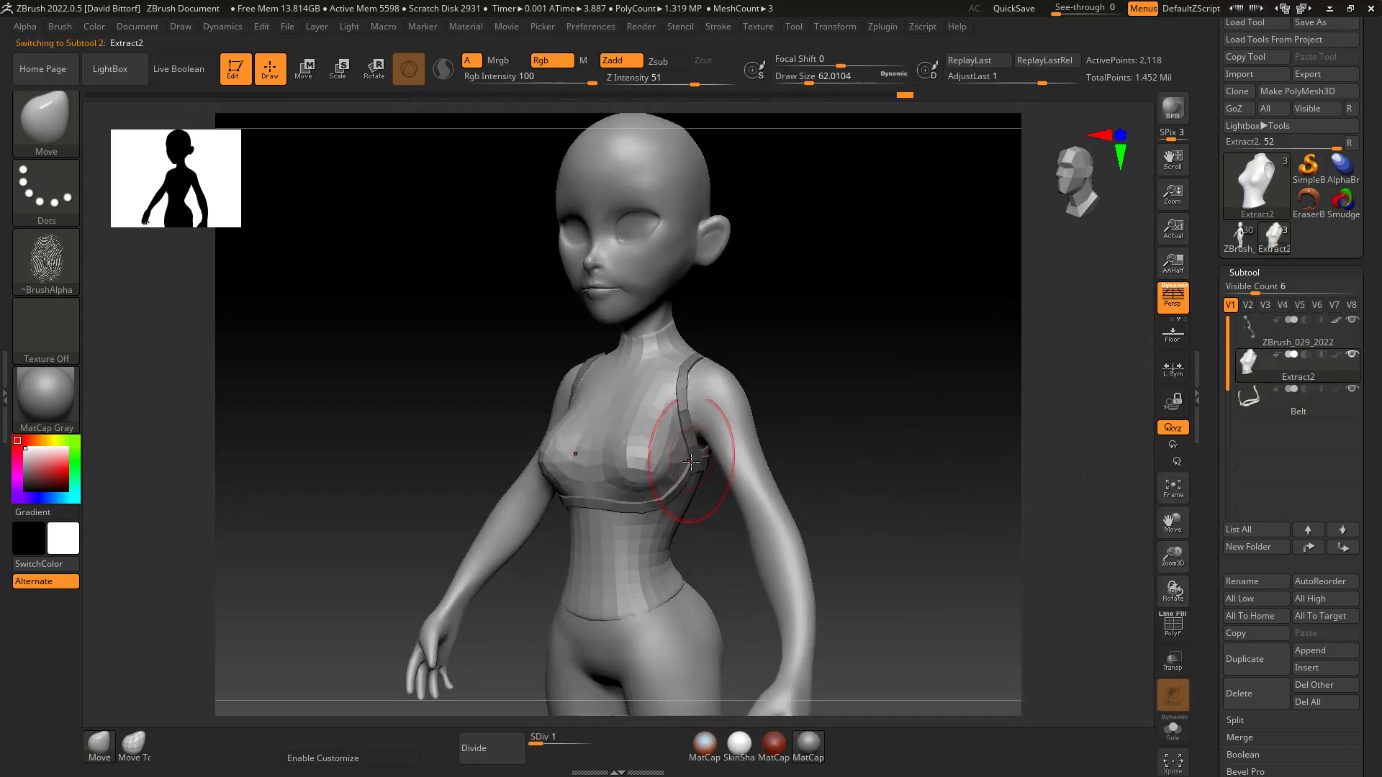
mouse_move(784, 420)
left_mouse_down()
mouse_move(941, 410)
mouse_move(786, 401)
left_mouse_up()
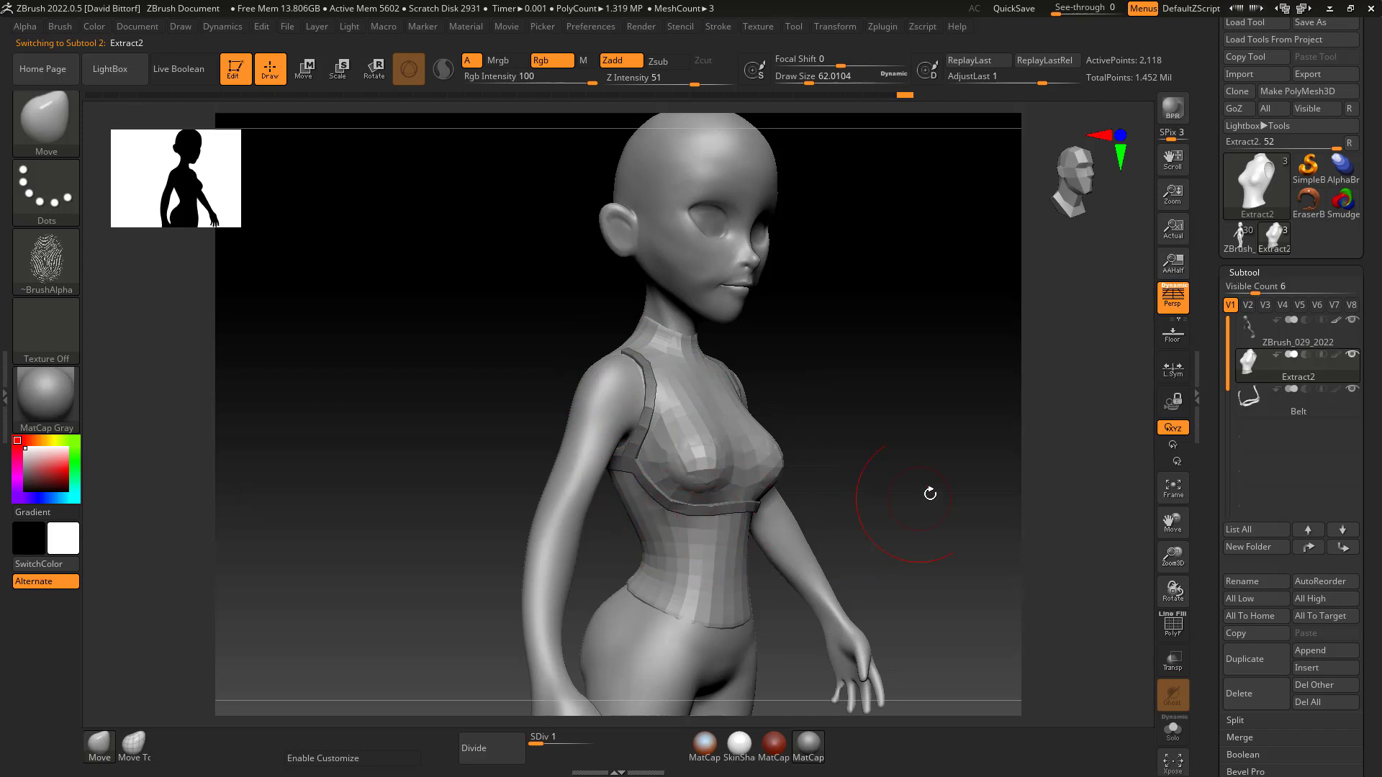
mouse_move(926, 494)
left_mouse_down()
mouse_move(864, 487)
mouse_move(925, 433)
mouse_move(910, 441)
left_mouse_up()
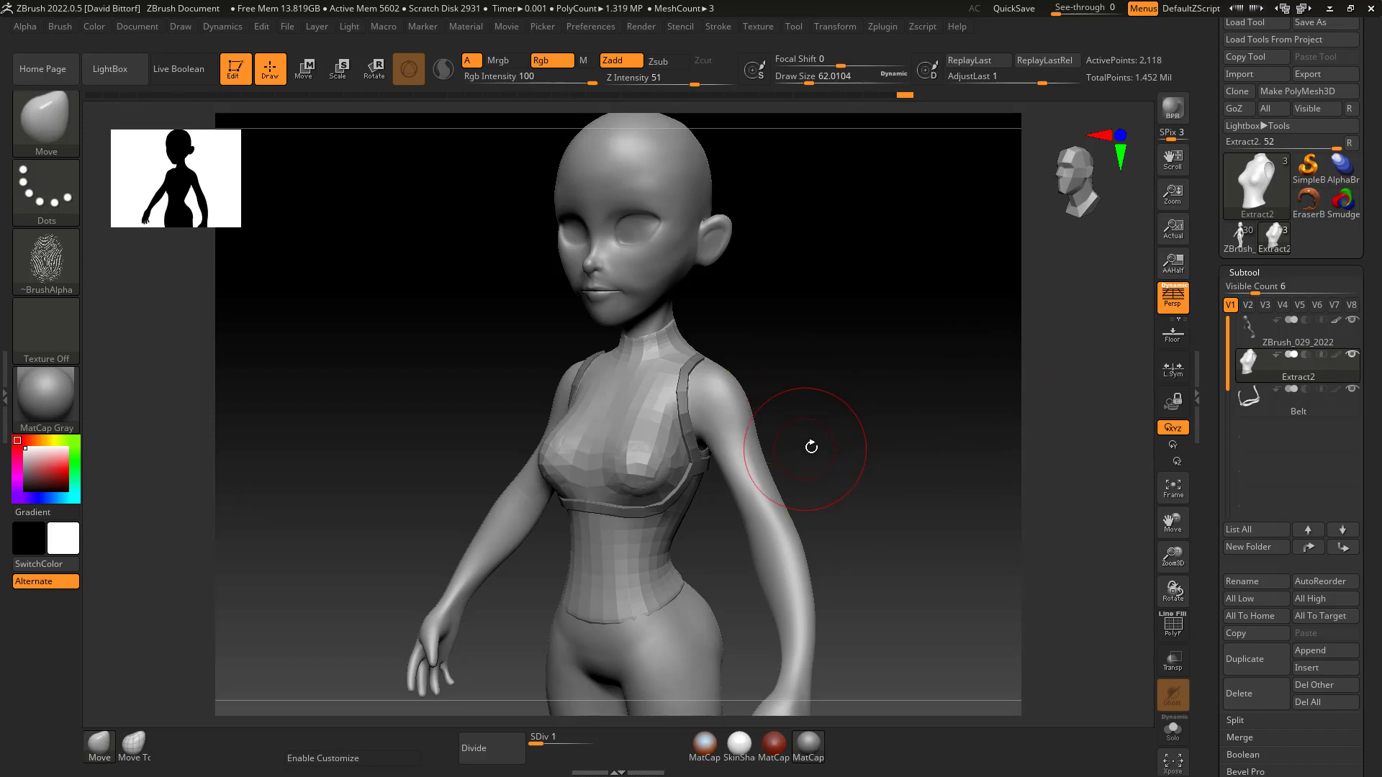
mouse_move(835, 427)
left_mouse_down()
mouse_move(831, 410)
mouse_move(837, 444)
left_mouse_up()
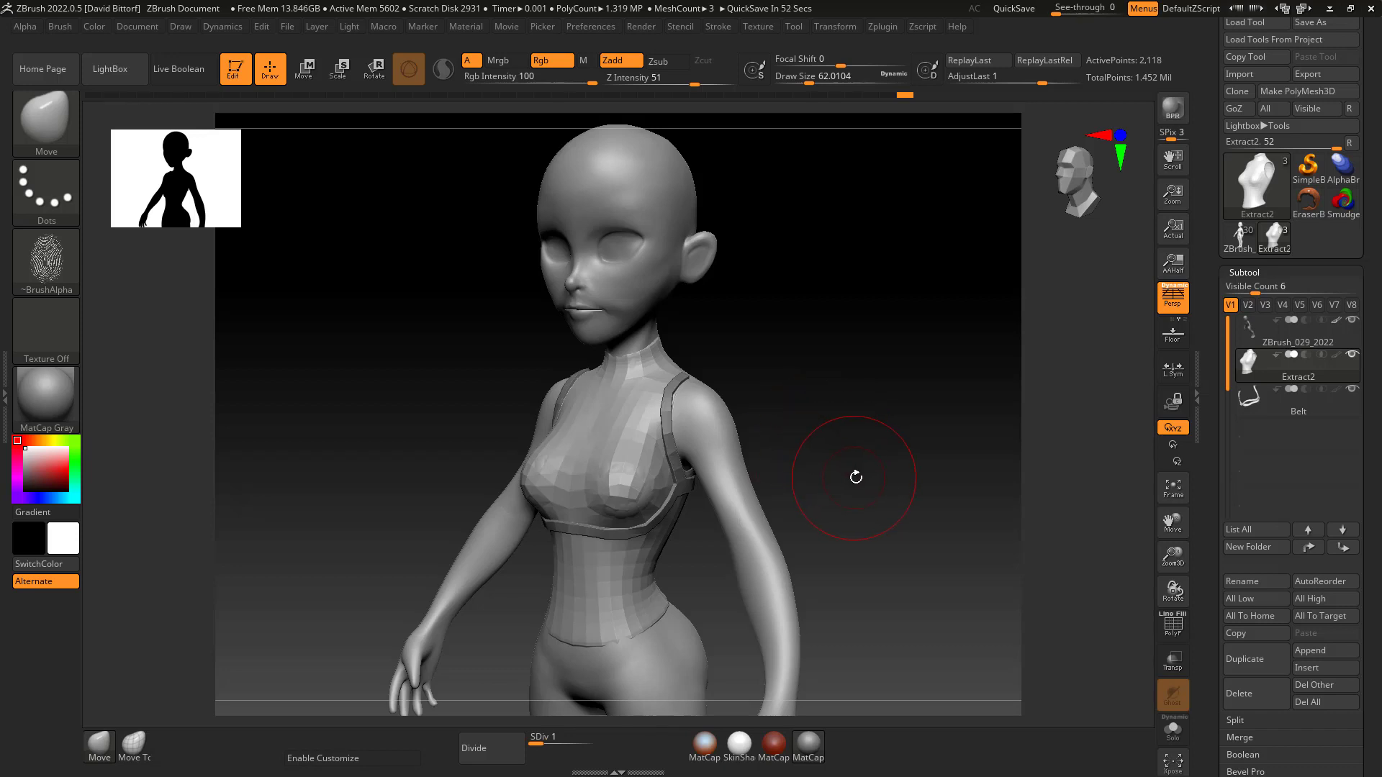
mouse_move(856, 500)
left_mouse_down()
mouse_move(834, 451)
mouse_move(845, 349)
mouse_move(857, 410)
mouse_move(891, 466)
mouse_move(873, 447)
left_mouse_up()
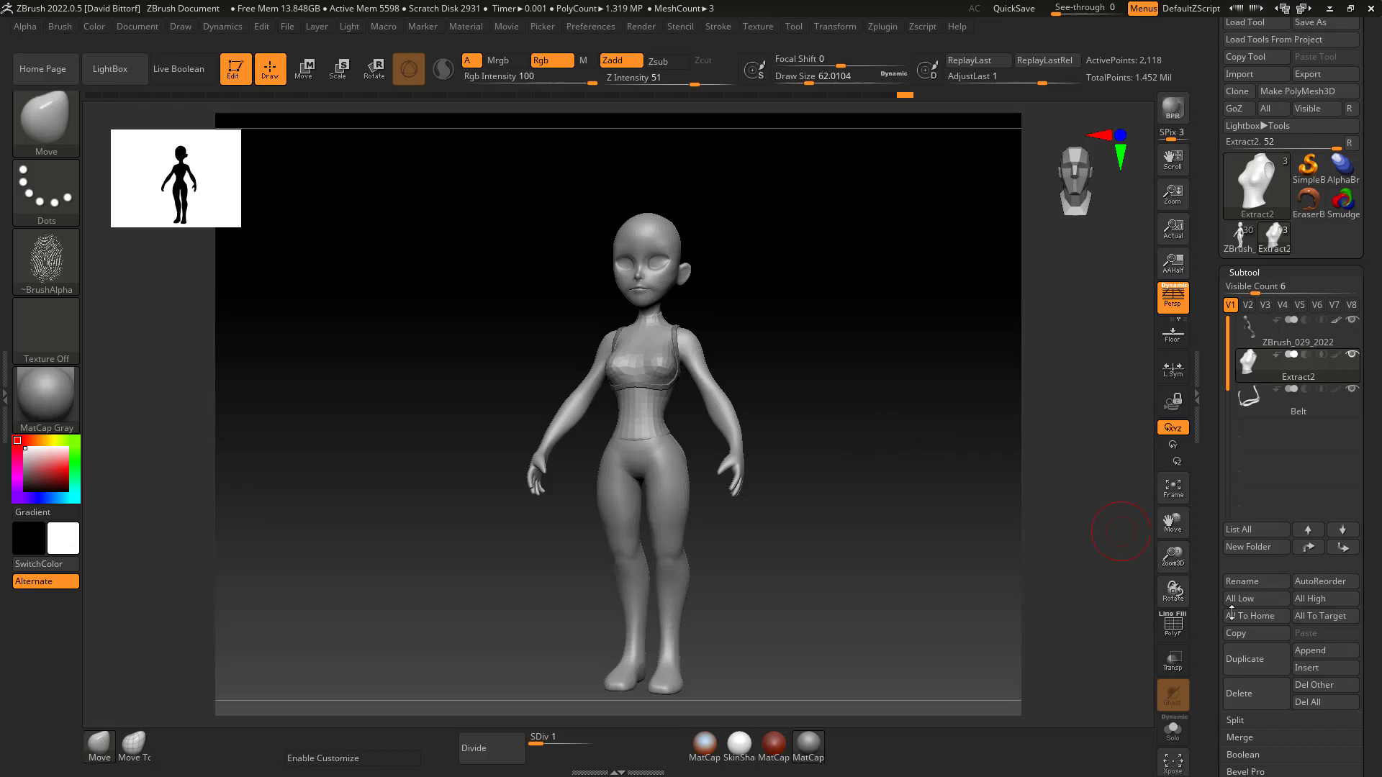
Append a cube subtool, scale it down, and move it onto the thigh
left_click(1312, 652)
mouse_move(759, 504)
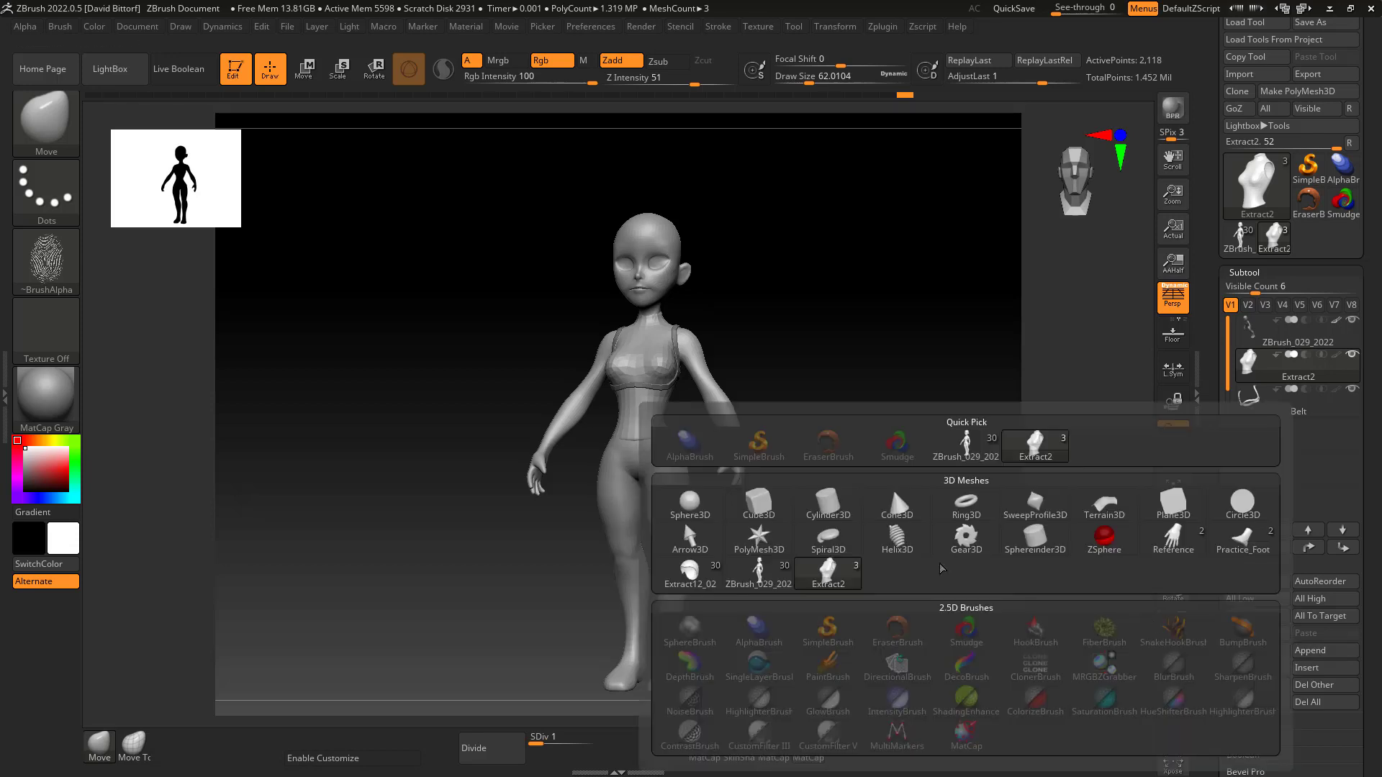
left_click(770, 508)
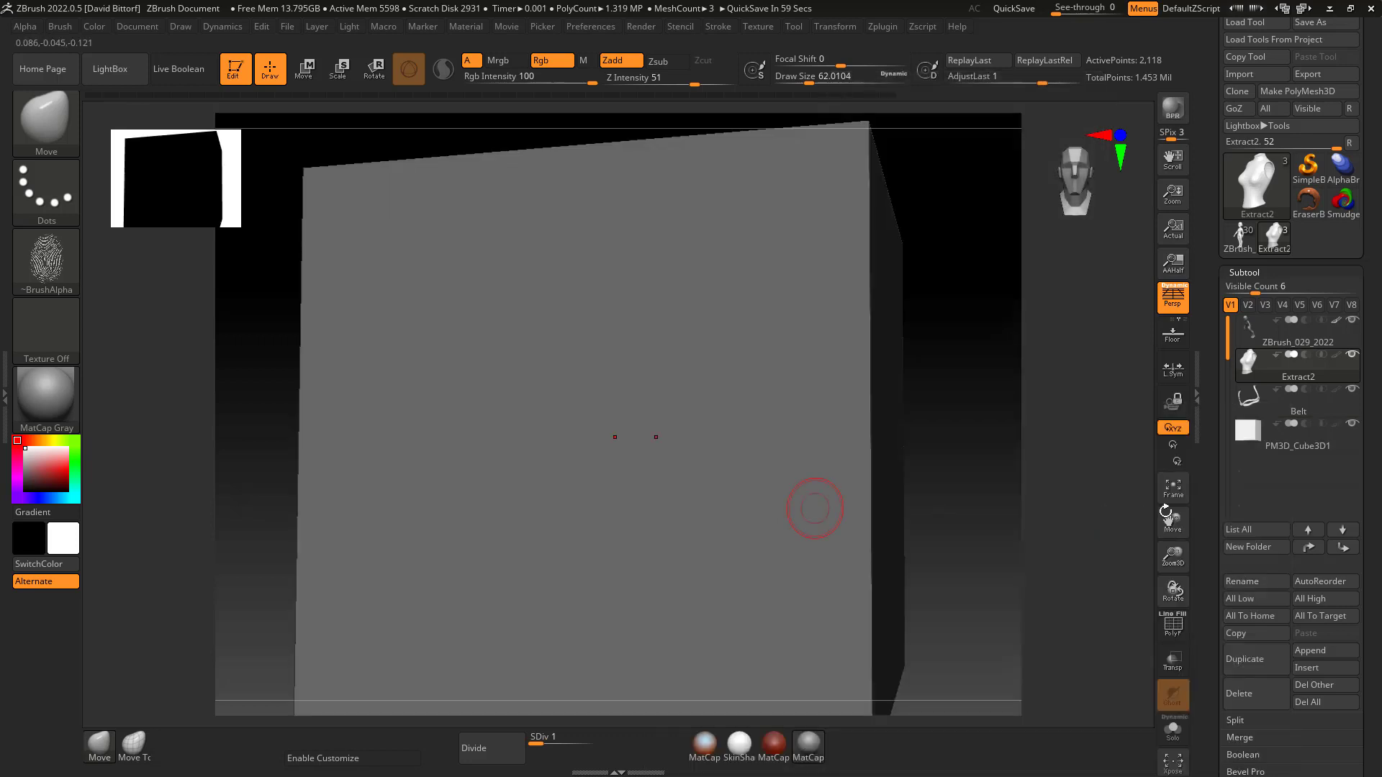
left_click(1311, 446)
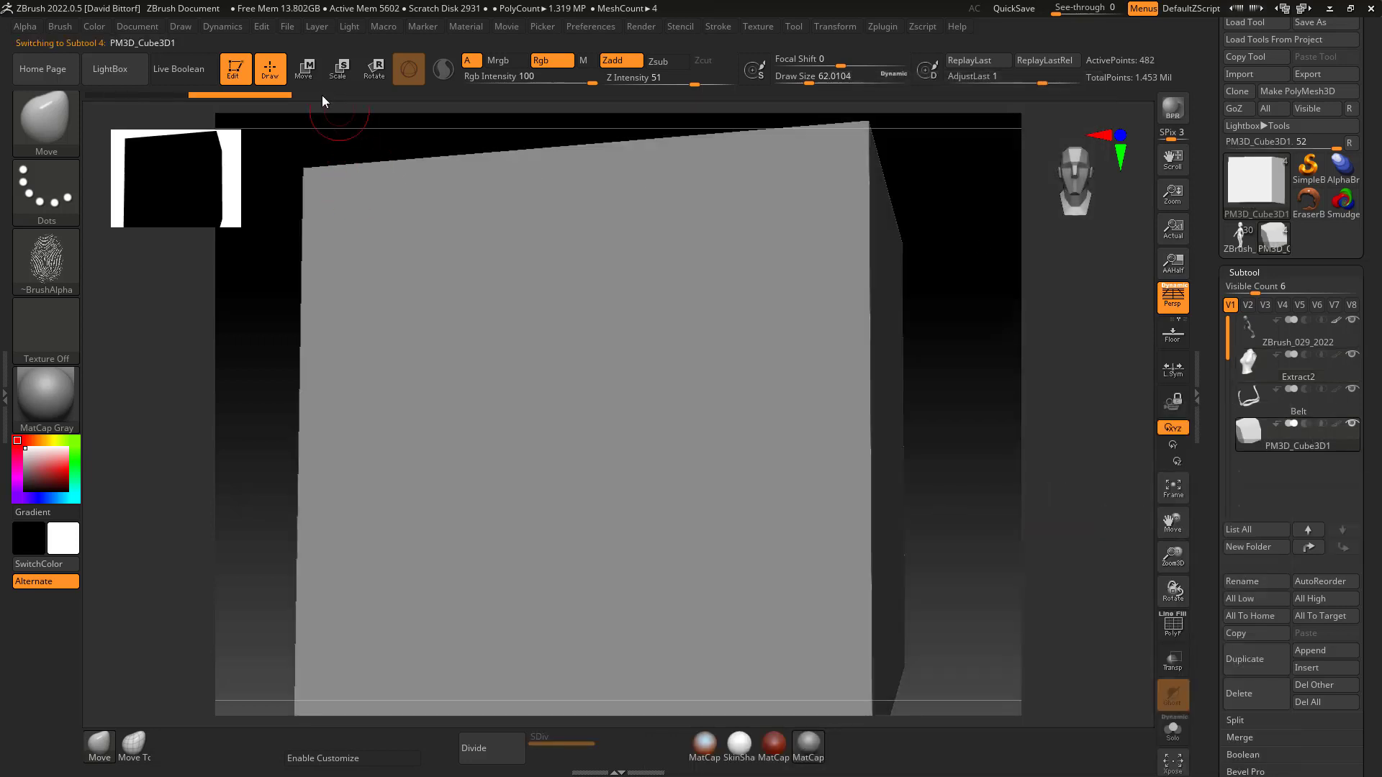
left_click(344, 74)
mouse_move(644, 449)
left_mouse_down()
mouse_move(553, 505)
mouse_move(392, 555)
left_mouse_up()
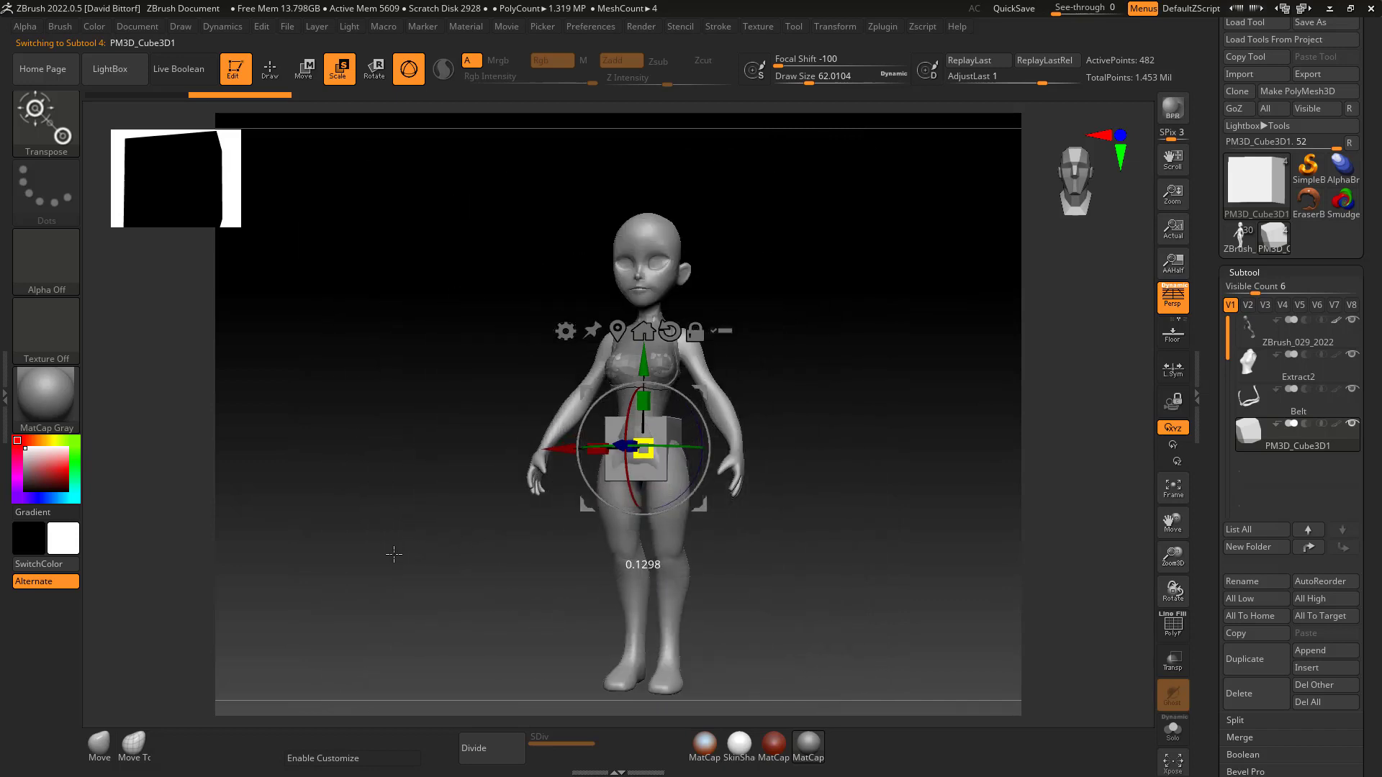
left_click_drag(589, 454, 668, 453)
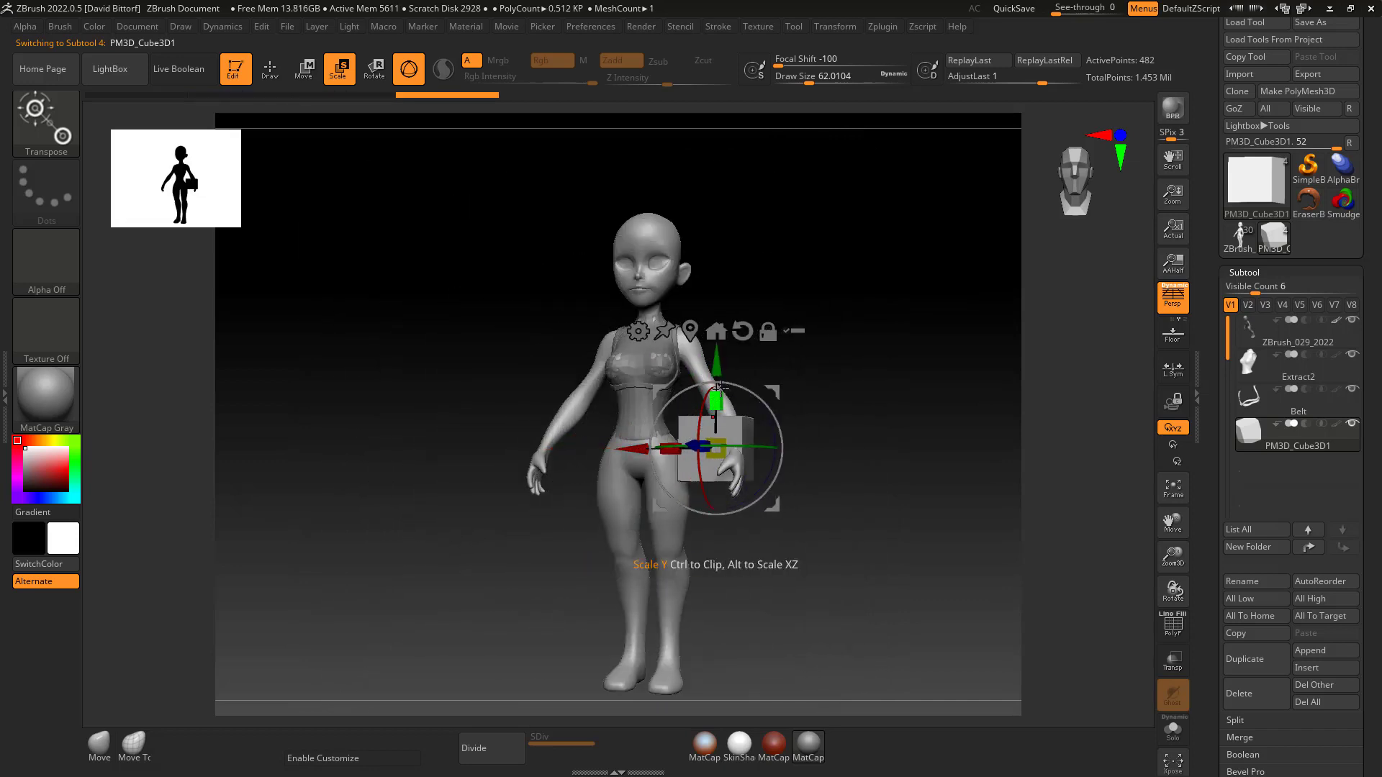
mouse_move(718, 358)
left_mouse_down()
mouse_move(718, 412)
mouse_move(719, 398)
left_mouse_up()
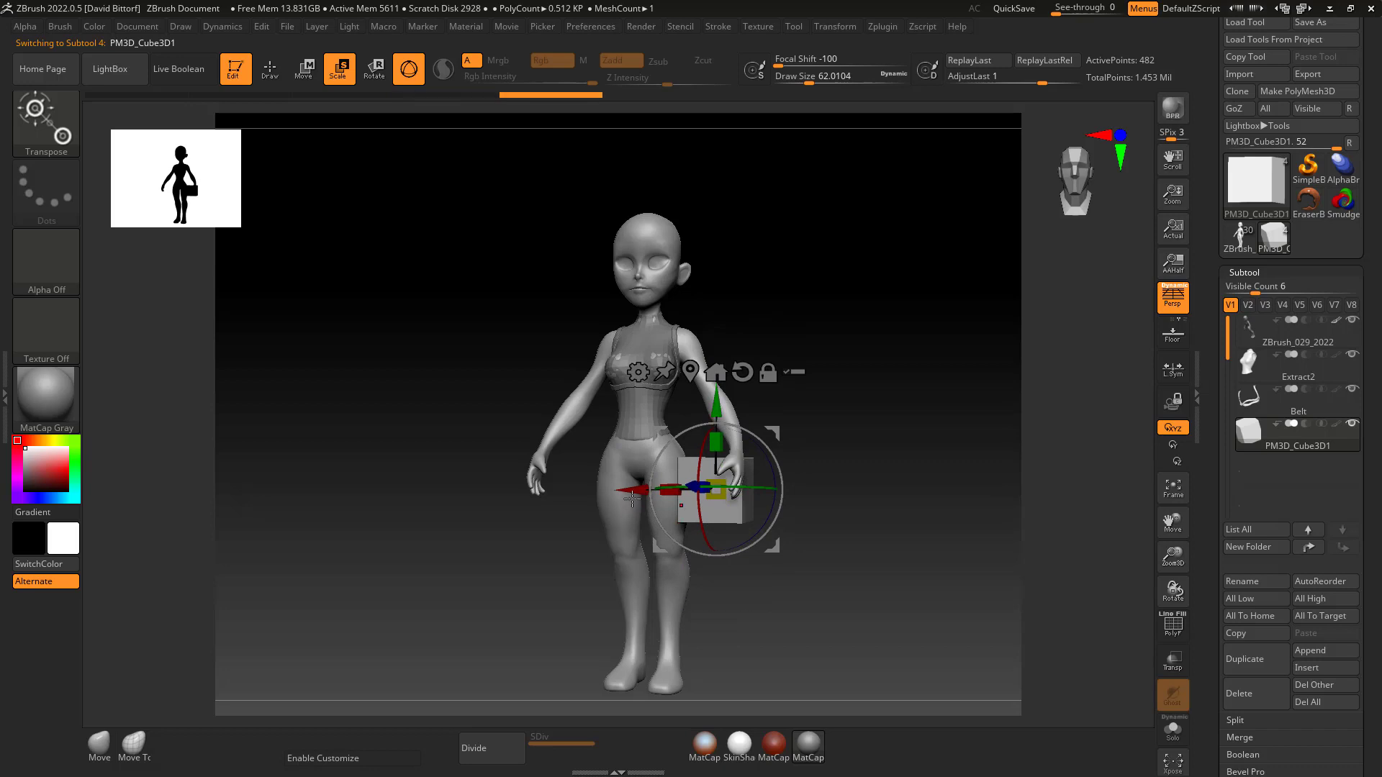
left_click_drag(630, 488, 526, 489)
Turn the view to face the box head-on and narrow it side to side
left_click_drag(485, 583, 718, 571)
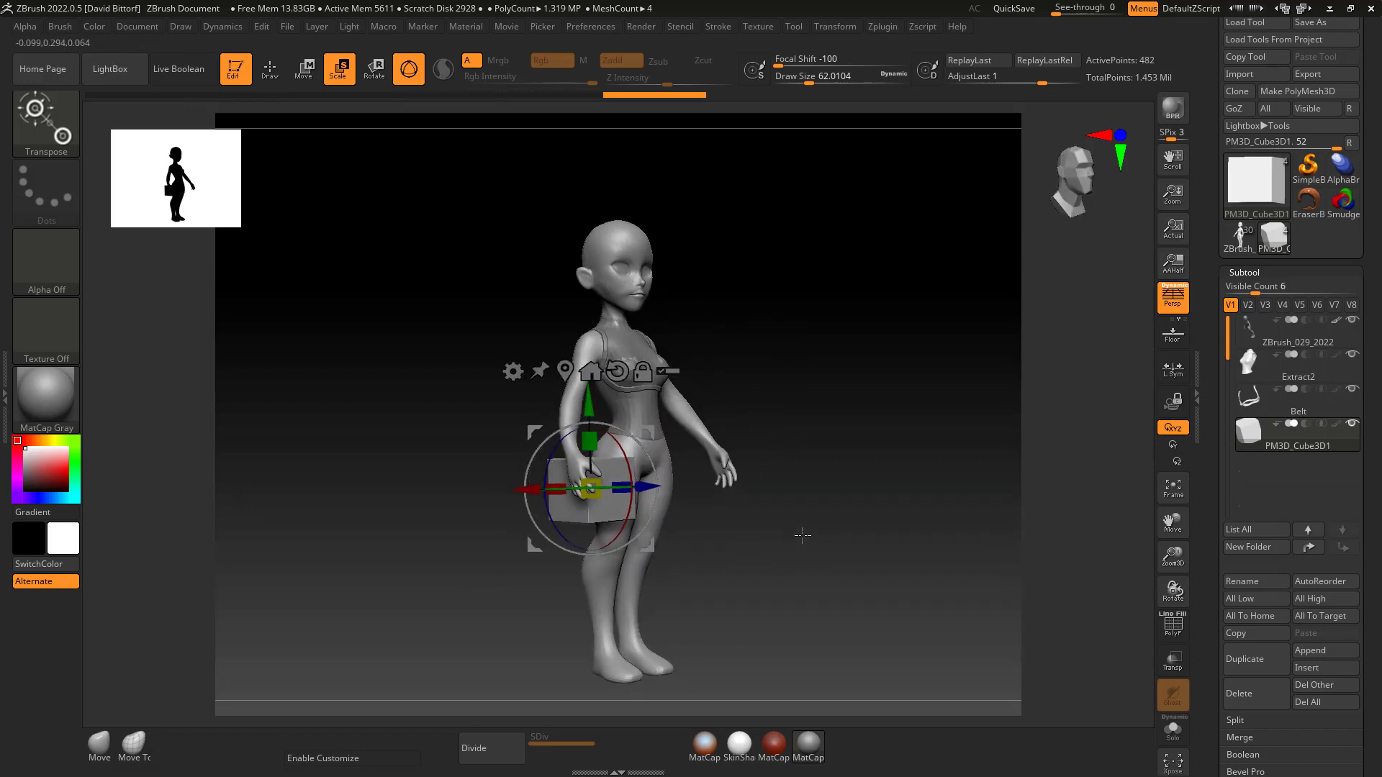
mouse_move(802, 536)
left_mouse_down("alt")
mouse_move(609, 551)
mouse_move(613, 491)
left_mouse_up("alt")
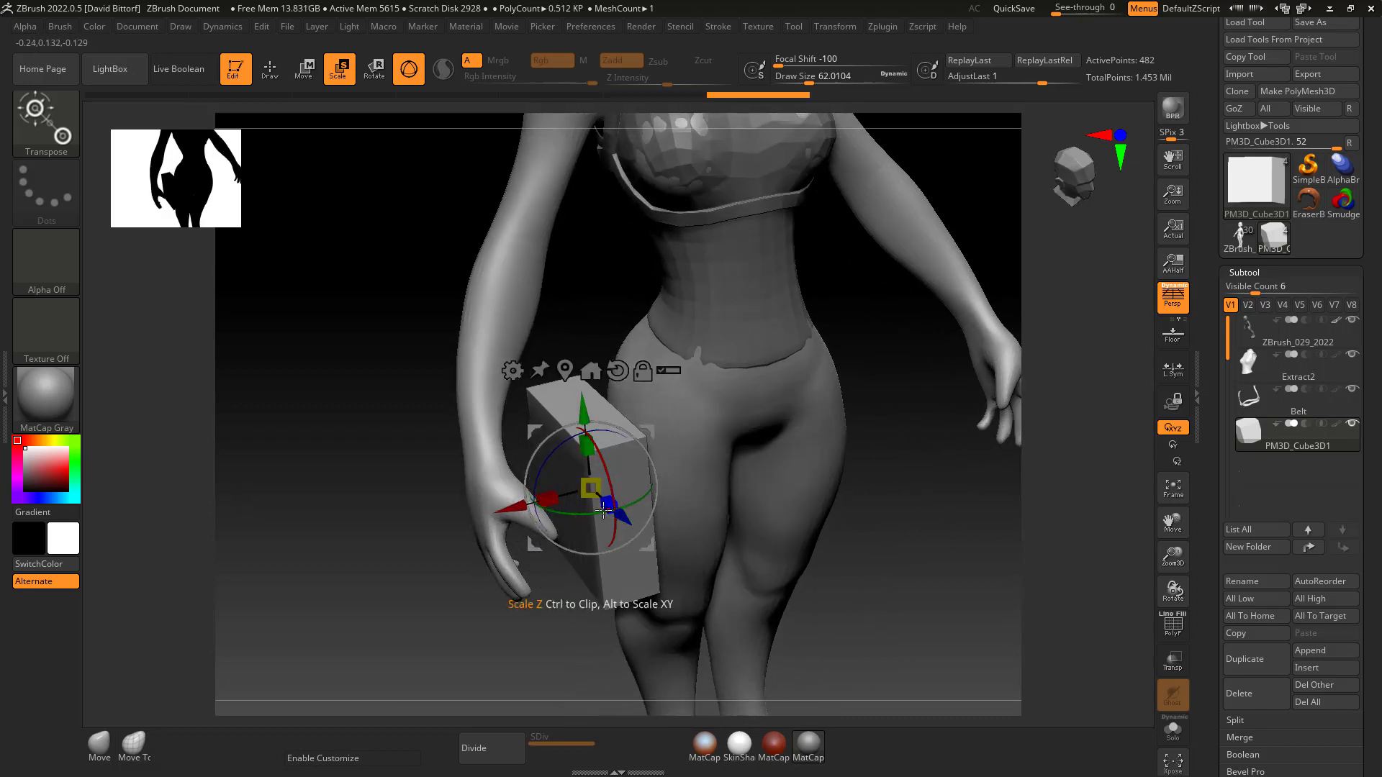
left_click_drag(503, 648, 558, 618)
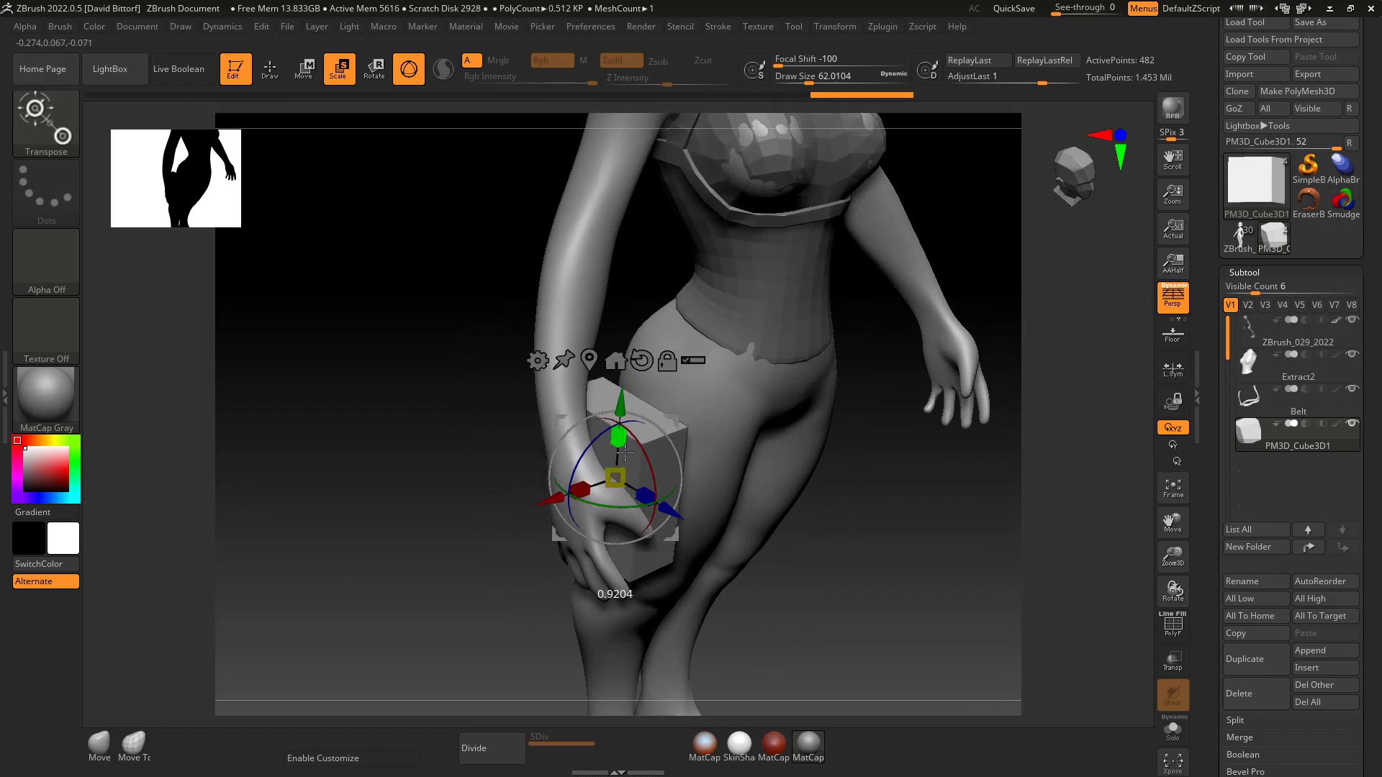
left_click_drag(911, 526, 885, 479, "shift")
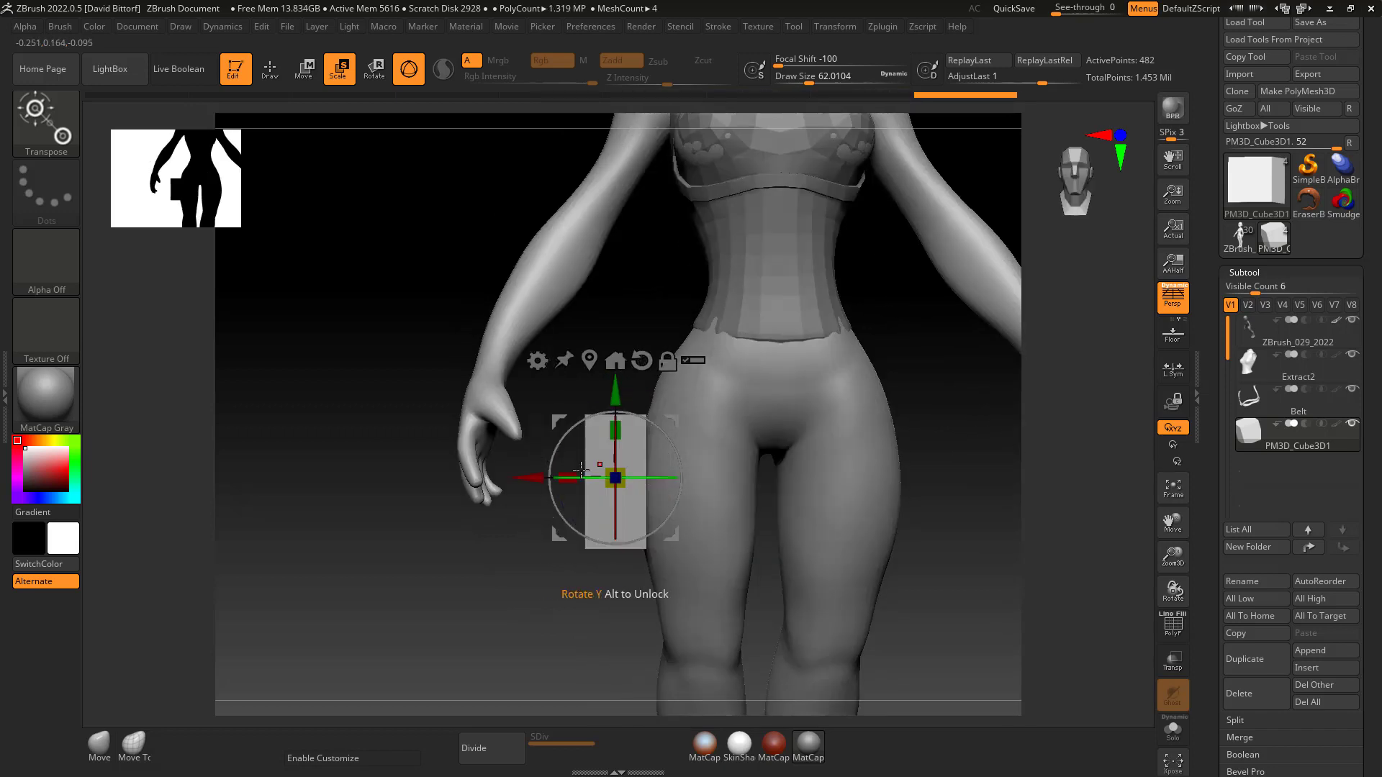
mouse_move(568, 478)
left_mouse_down()
mouse_move(596, 475)
mouse_move(545, 477)
left_mouse_up()
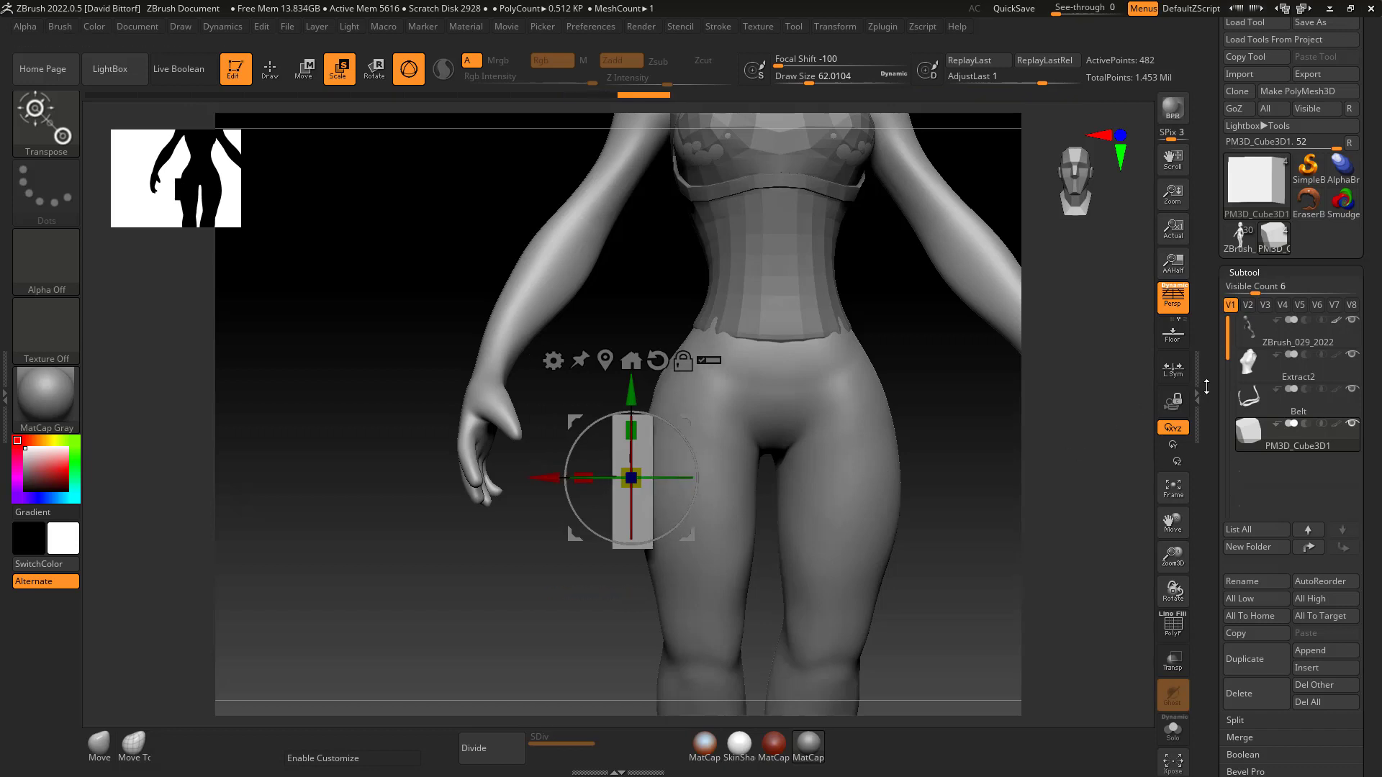
scroll(1206, 386, "down", 1)
scroll(1221, 296, "down", 4)
Nudge the pouch slightly up and inward, return to front view, and select the body
left_click(1234, 616)
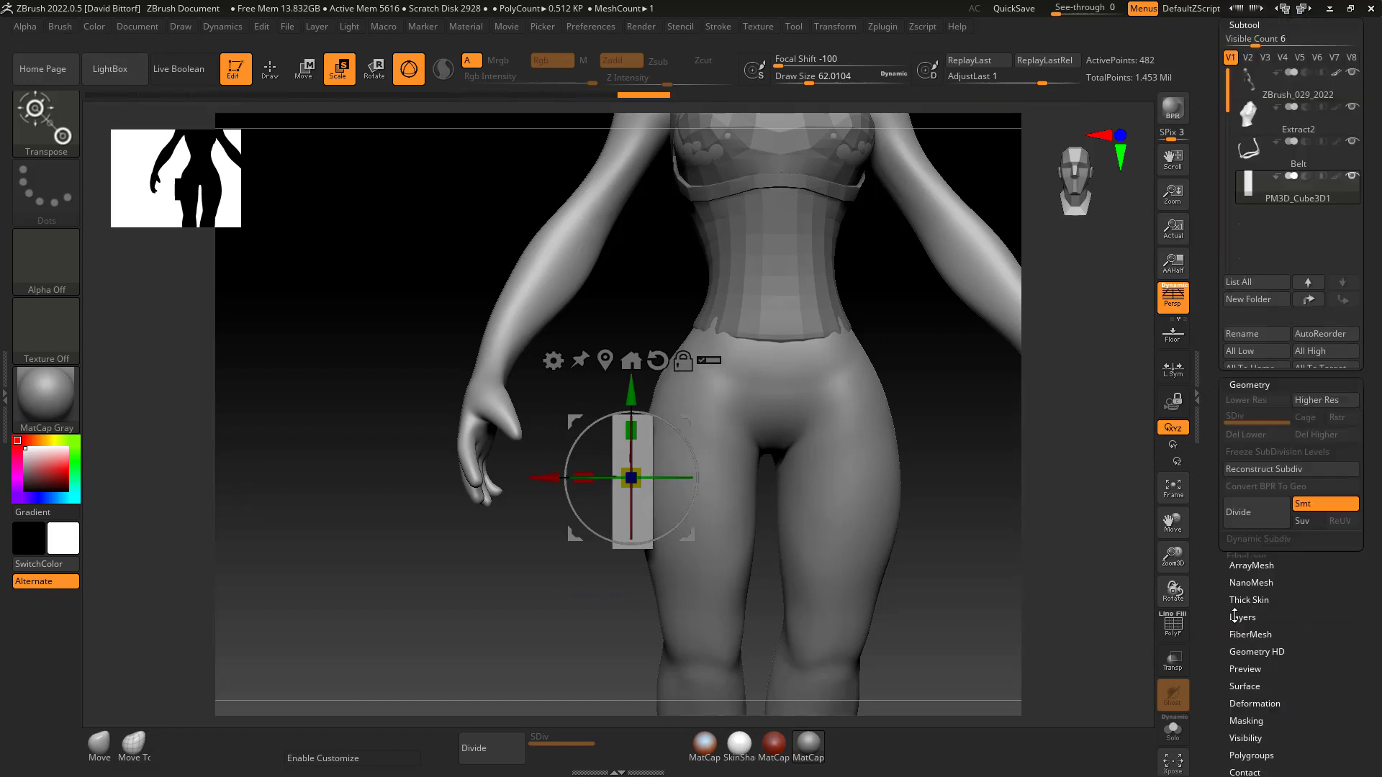
left_click(1251, 191)
scroll(1216, 278, "up", 1)
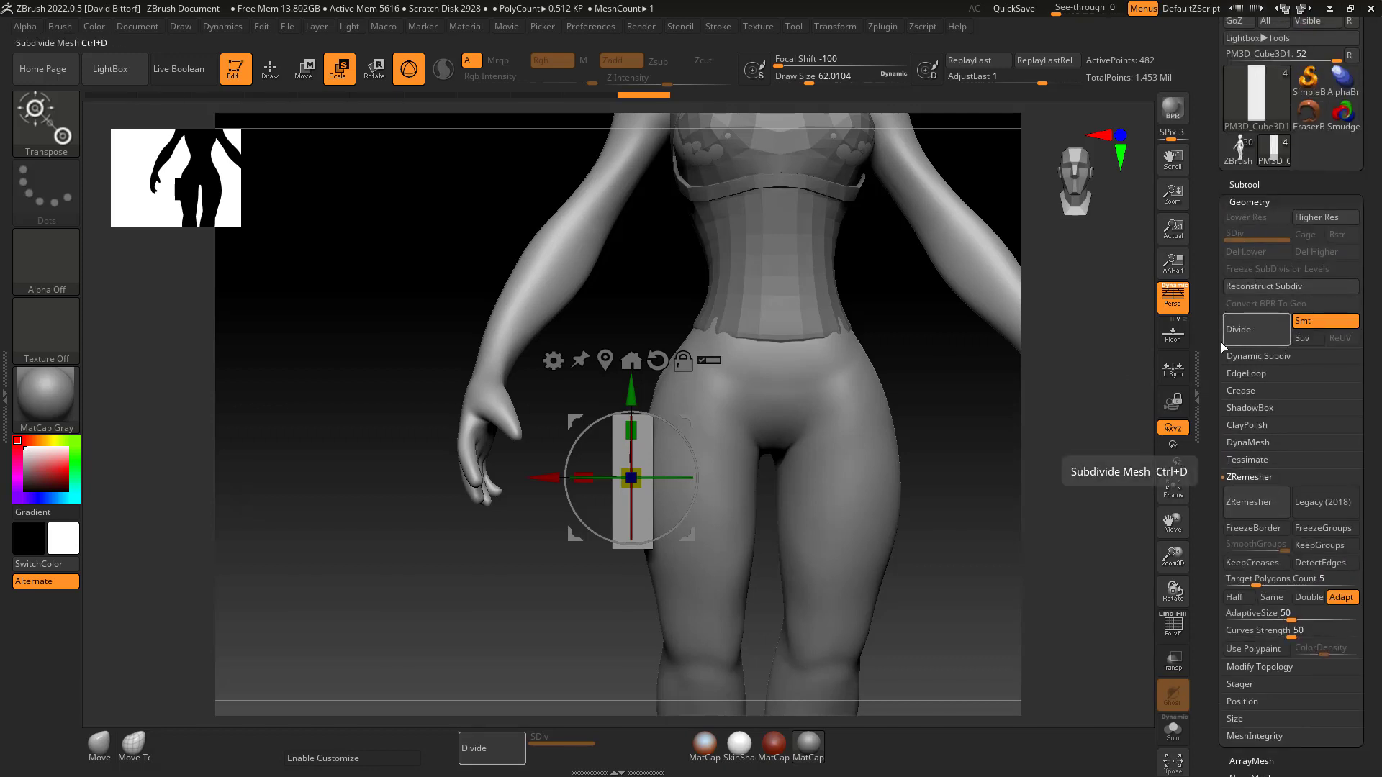
mouse_move(957, 496)
left_mouse_down()
mouse_move(935, 530)
mouse_move(653, 478)
mouse_move(623, 493)
left_mouse_up()
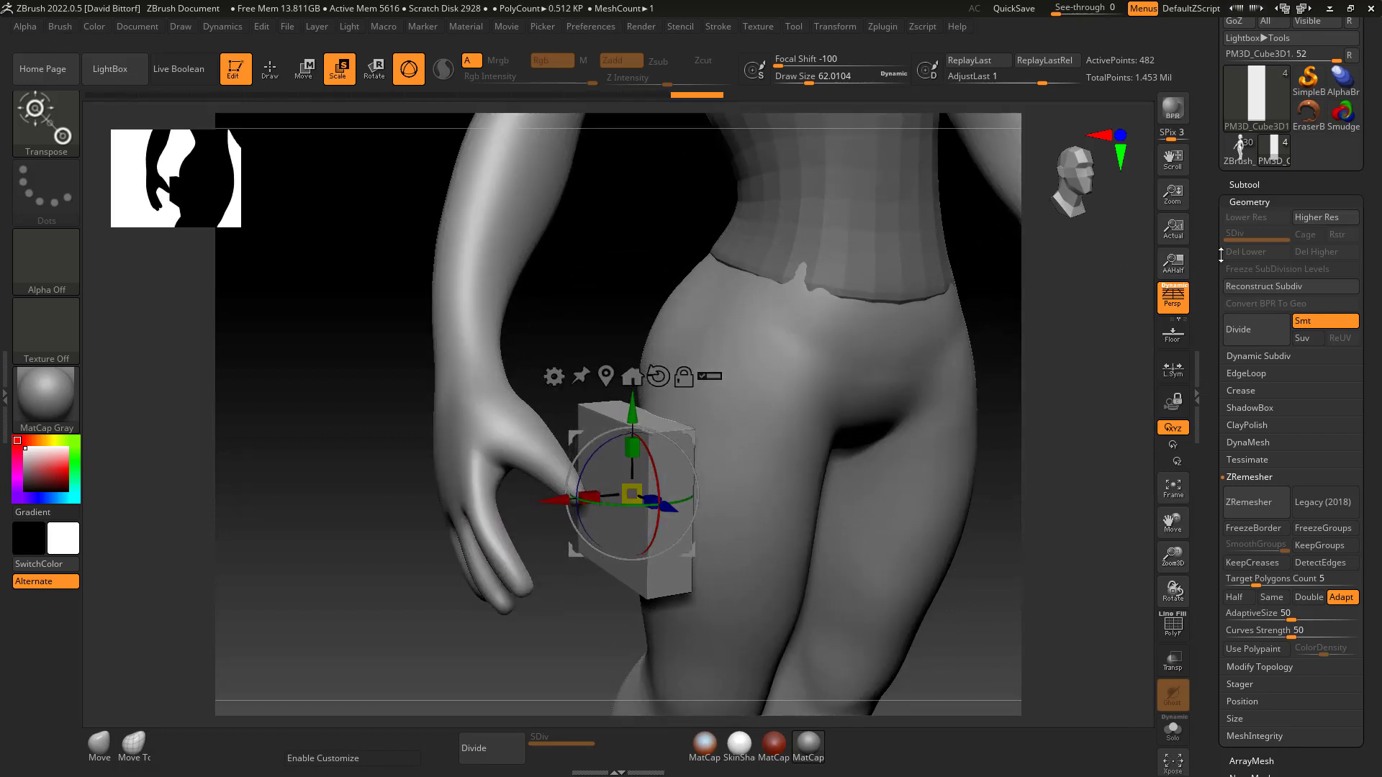
left_click_drag(631, 401, 631, 388)
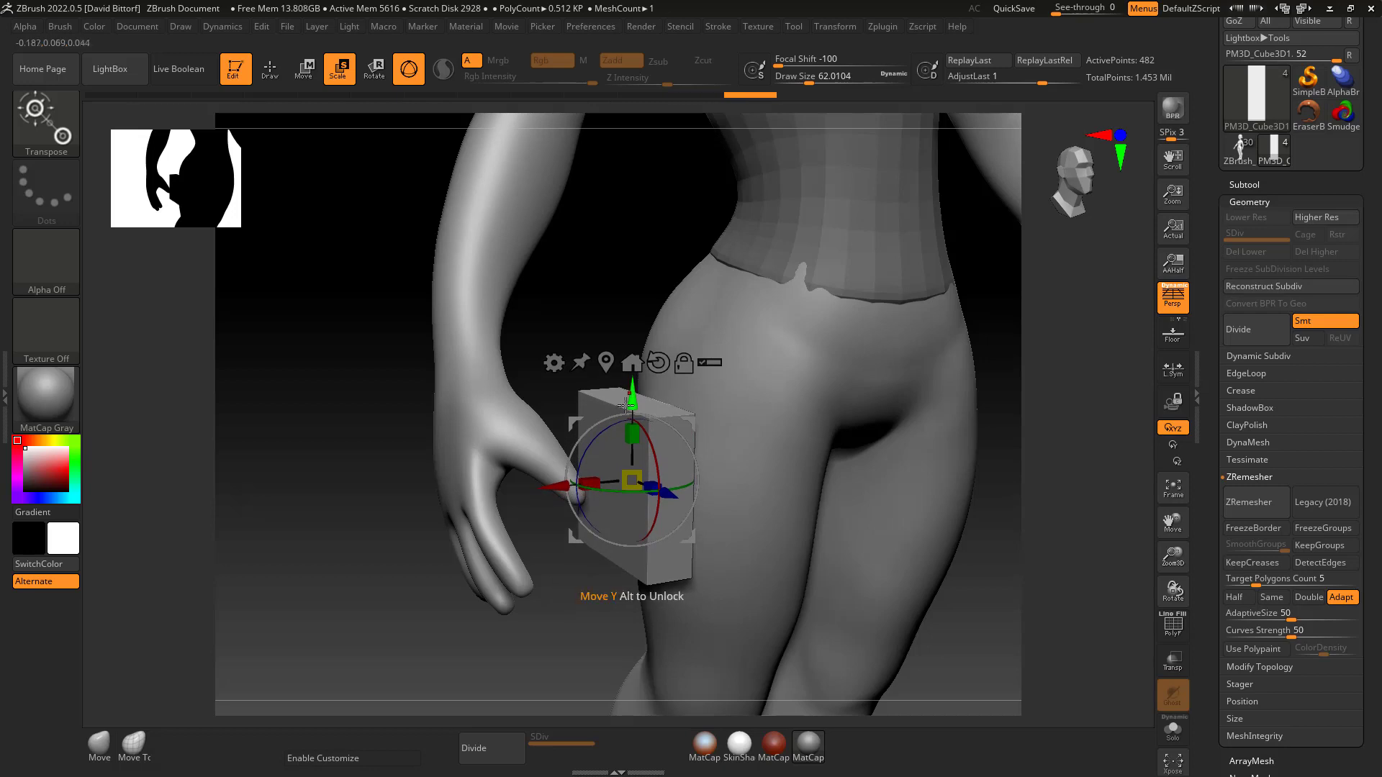
left_click_drag(556, 488, 553, 488)
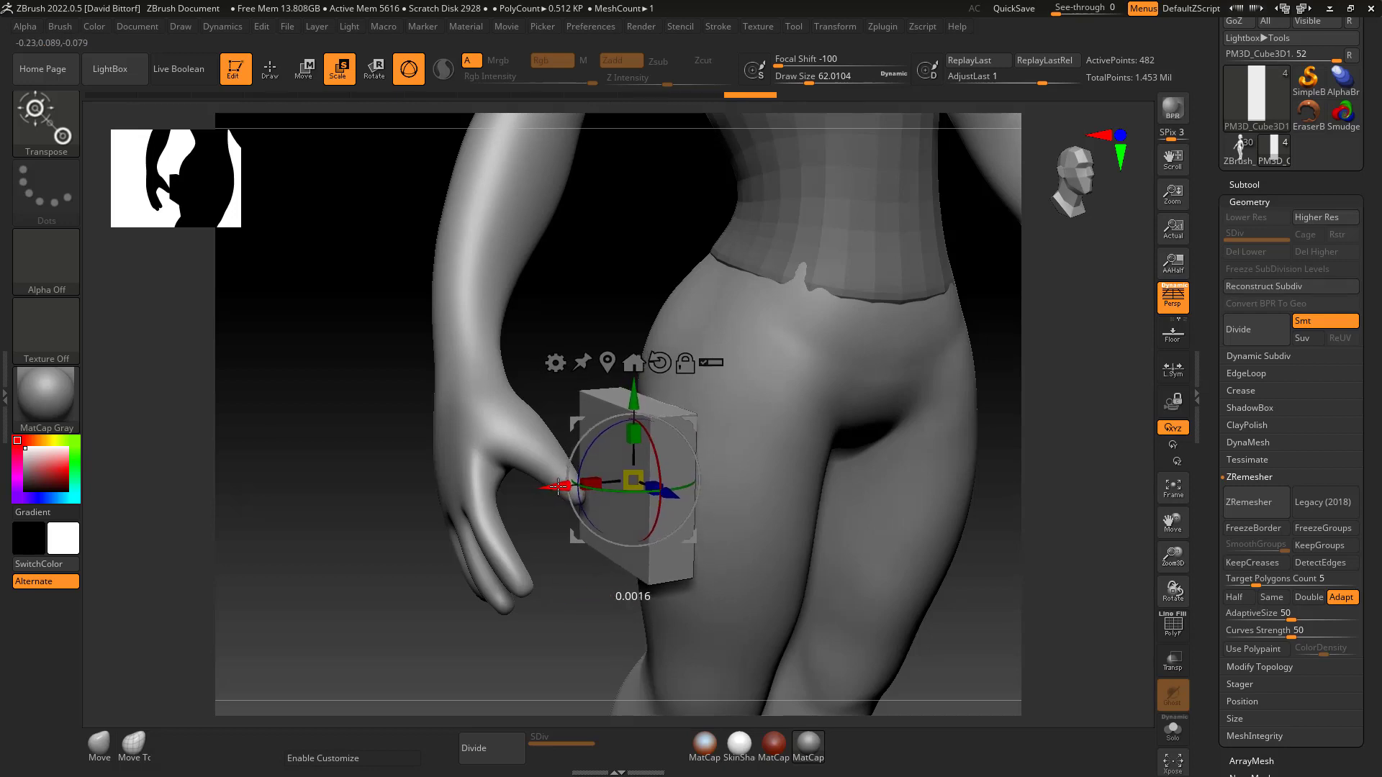
left_click_drag(599, 296, 601, 327, "shift")
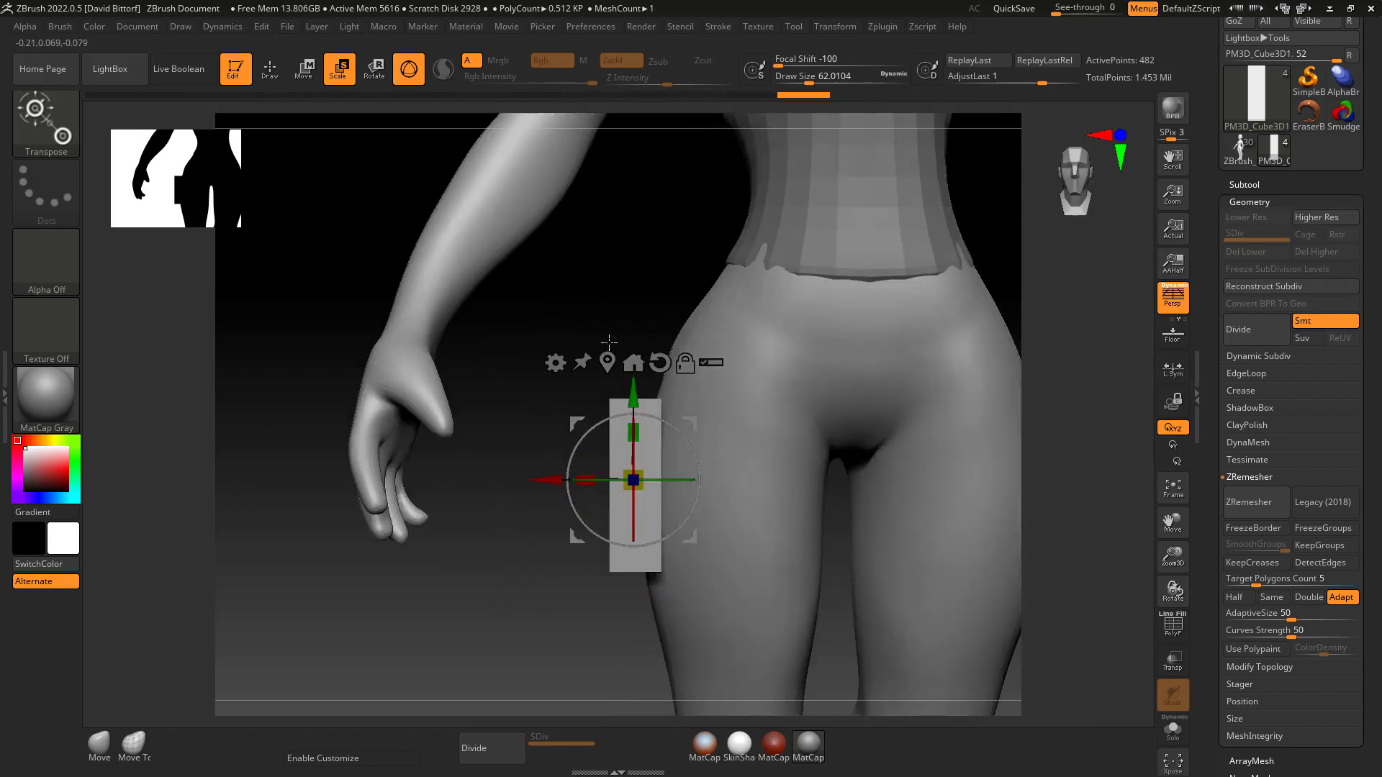
left_click(1229, 154)
left_click_drag(495, 529, 811, 540)
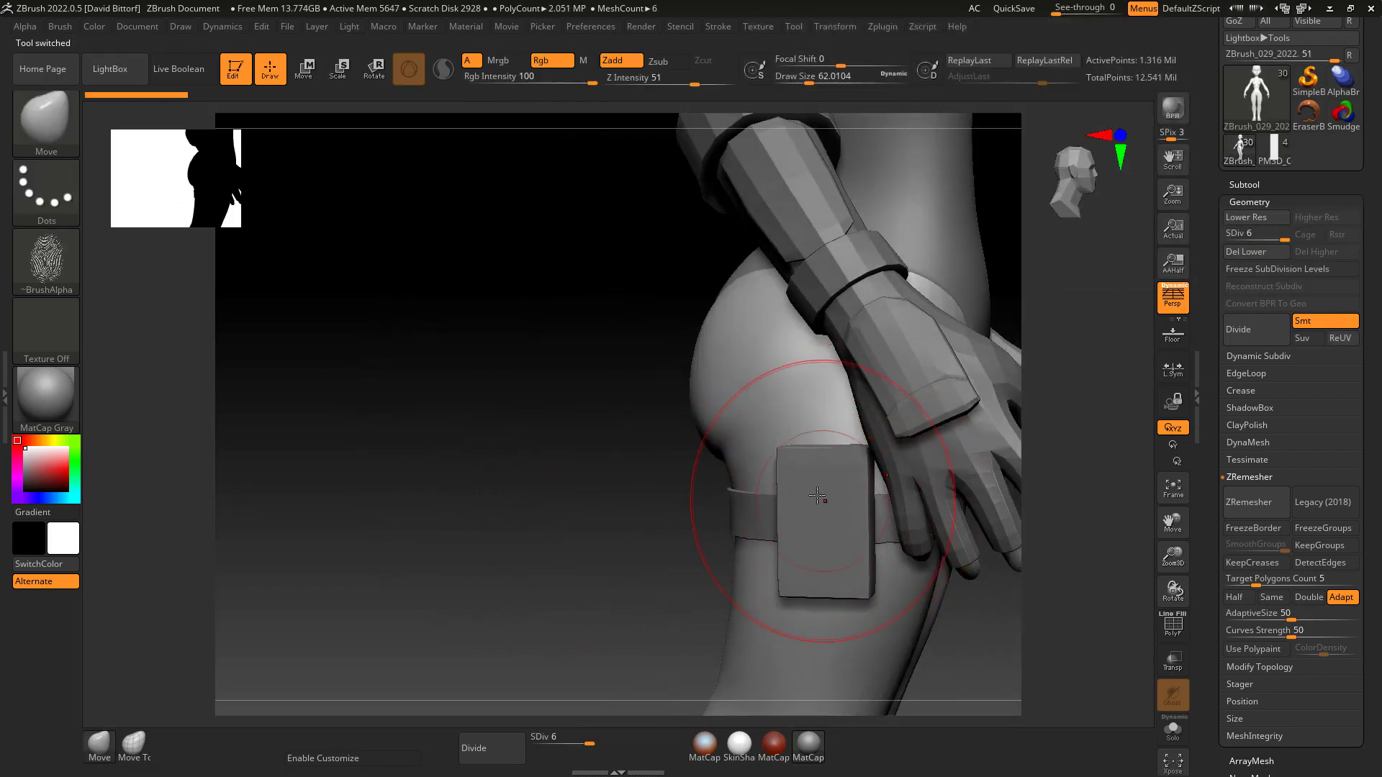
left_click_drag(642, 508, 601, 506)
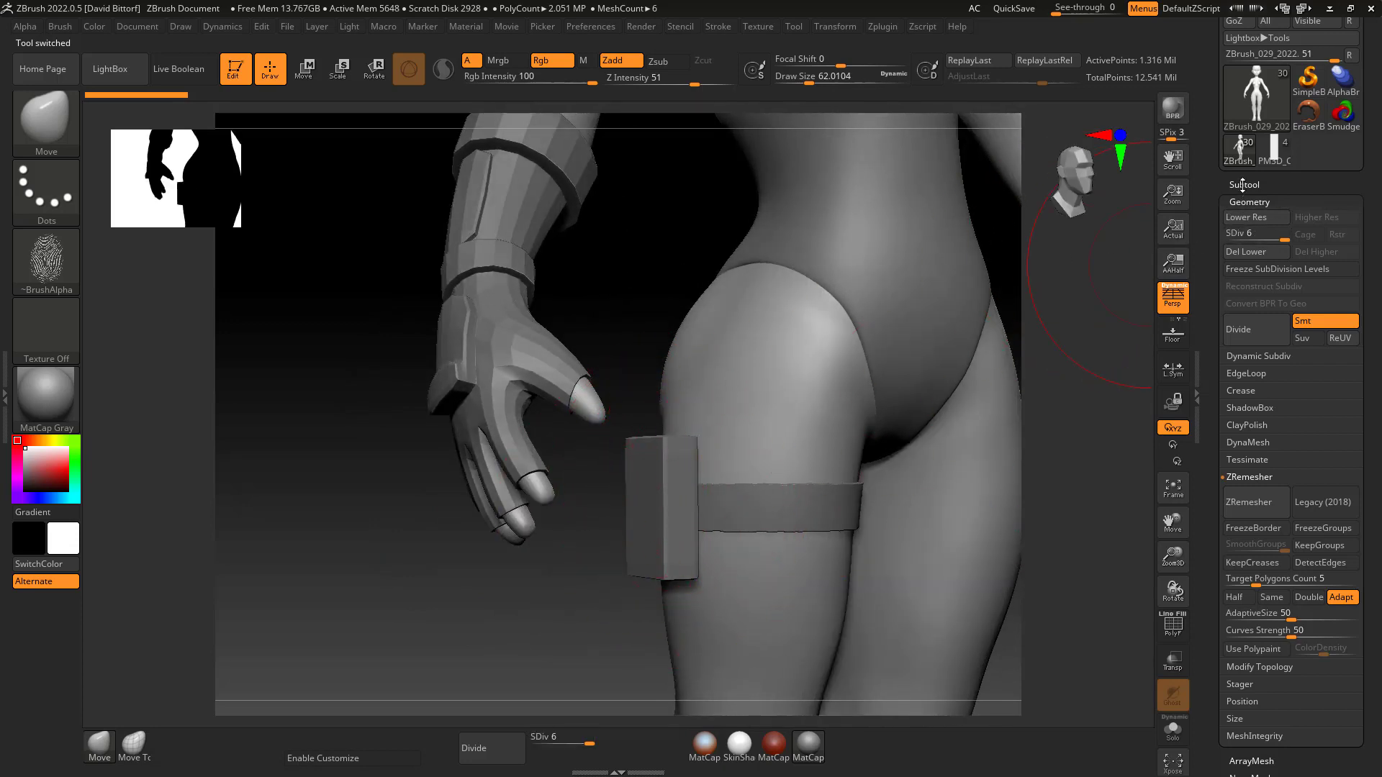
left_click(1283, 159)
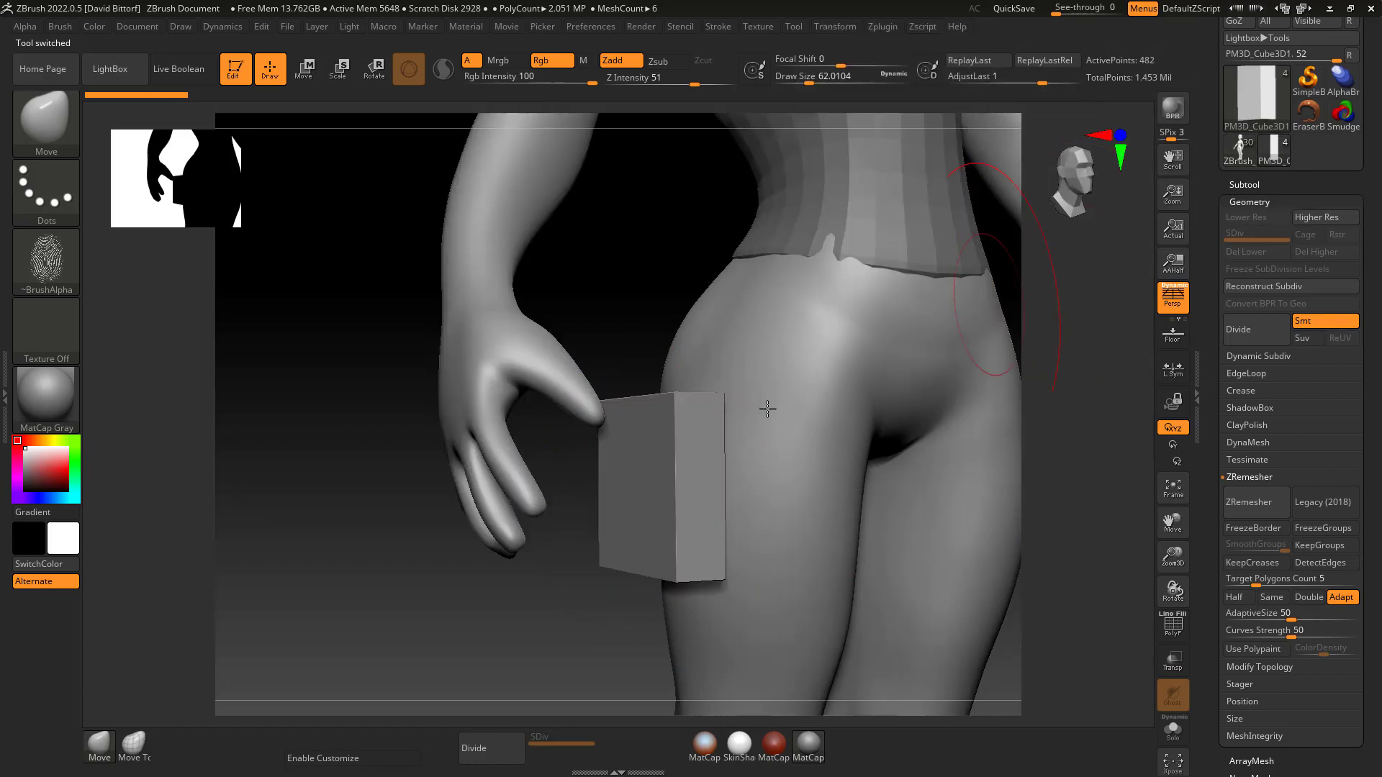
mouse_move(454, 570)
left_mouse_down()
mouse_move(431, 587)
mouse_move(401, 539)
mouse_move(401, 404)
mouse_move(410, 453)
mouse_move(395, 503)
left_mouse_up()
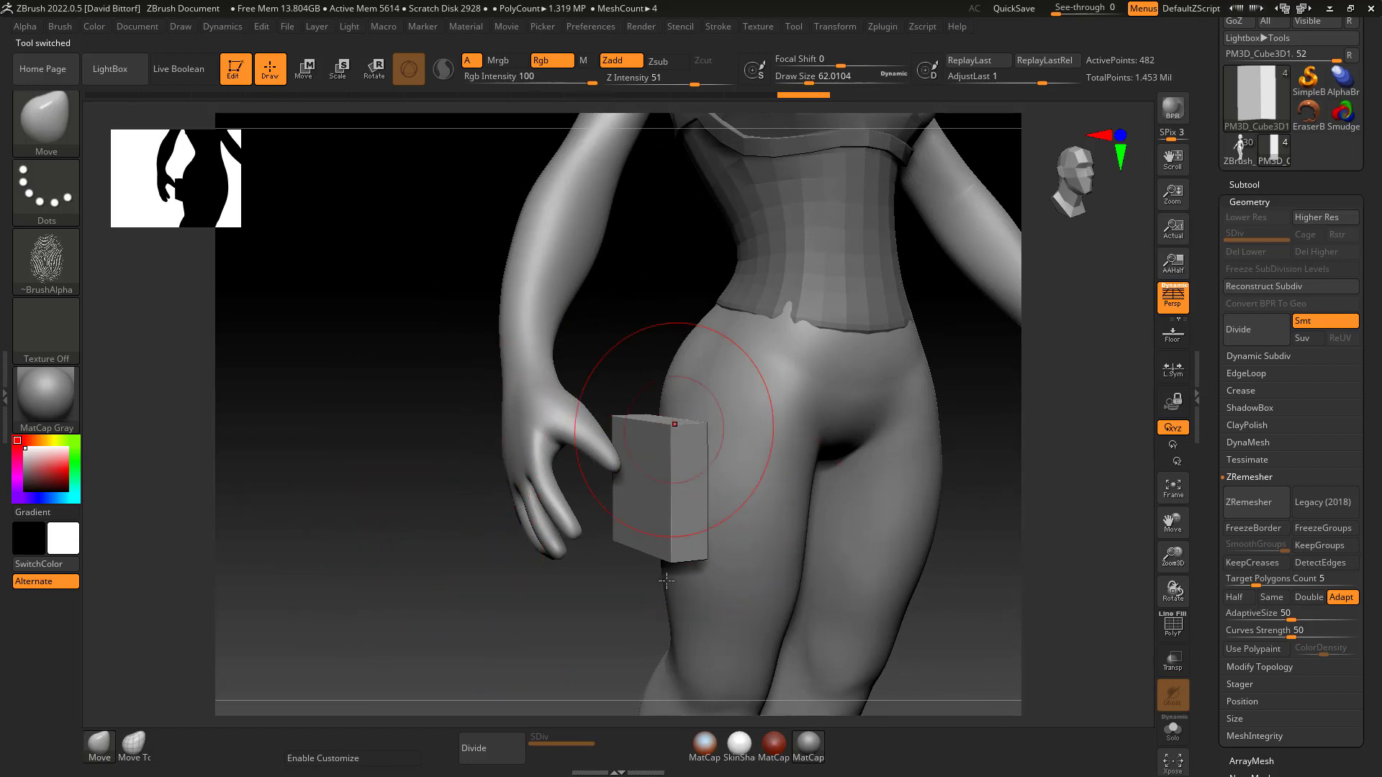
mouse_move(641, 324)
left_mouse_down()
mouse_move(404, 410)
mouse_move(711, 469)
mouse_move(691, 485)
mouse_move(715, 468)
left_mouse_up()
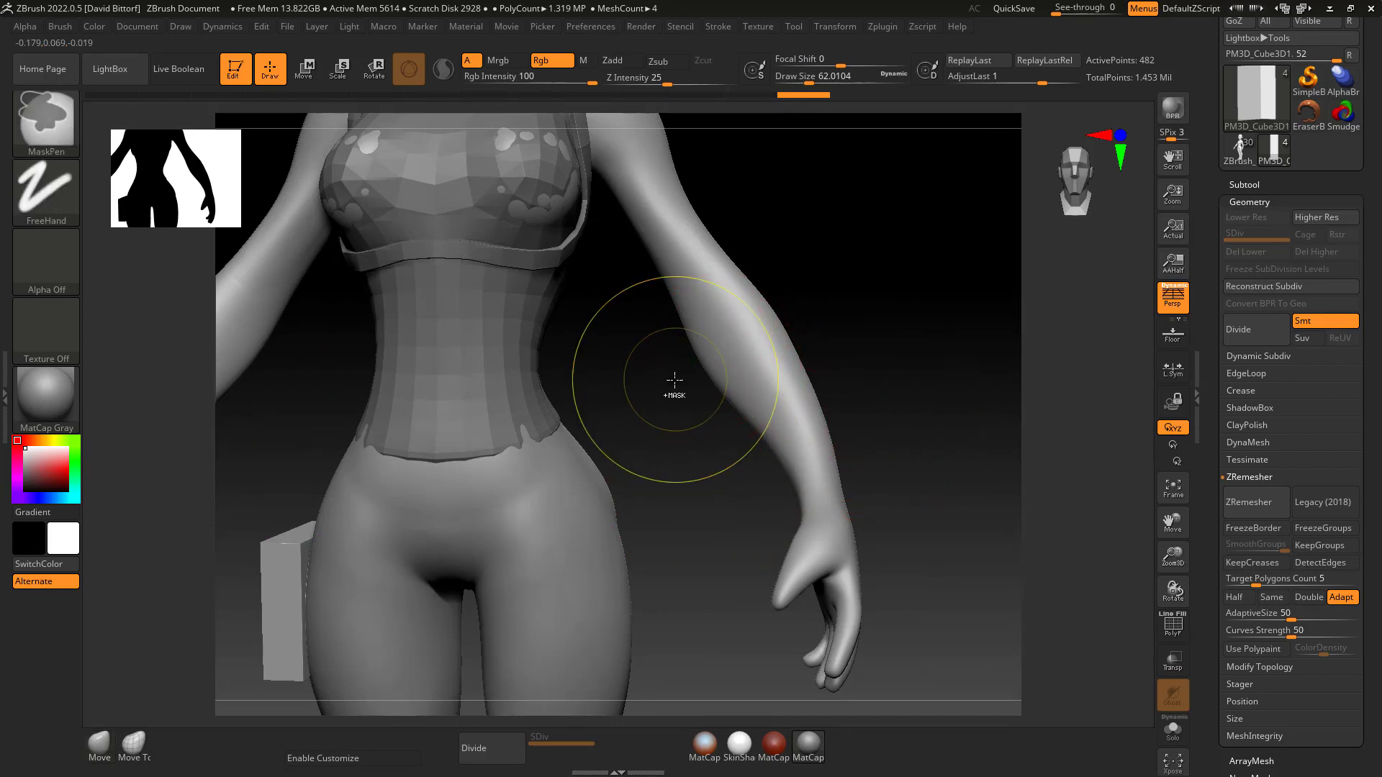
left_click_drag(679, 369, 958, 701, "ctrl")
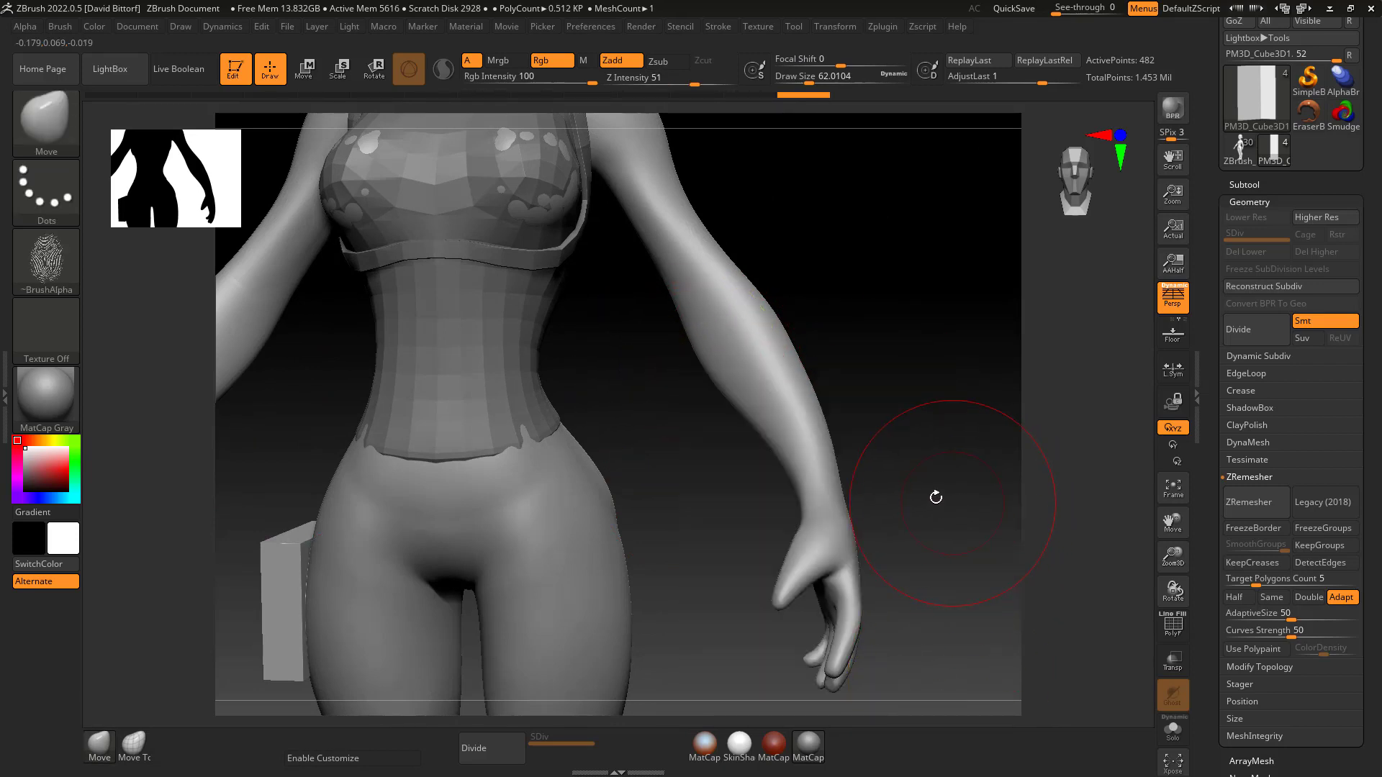
left_click(748, 399, "alt")
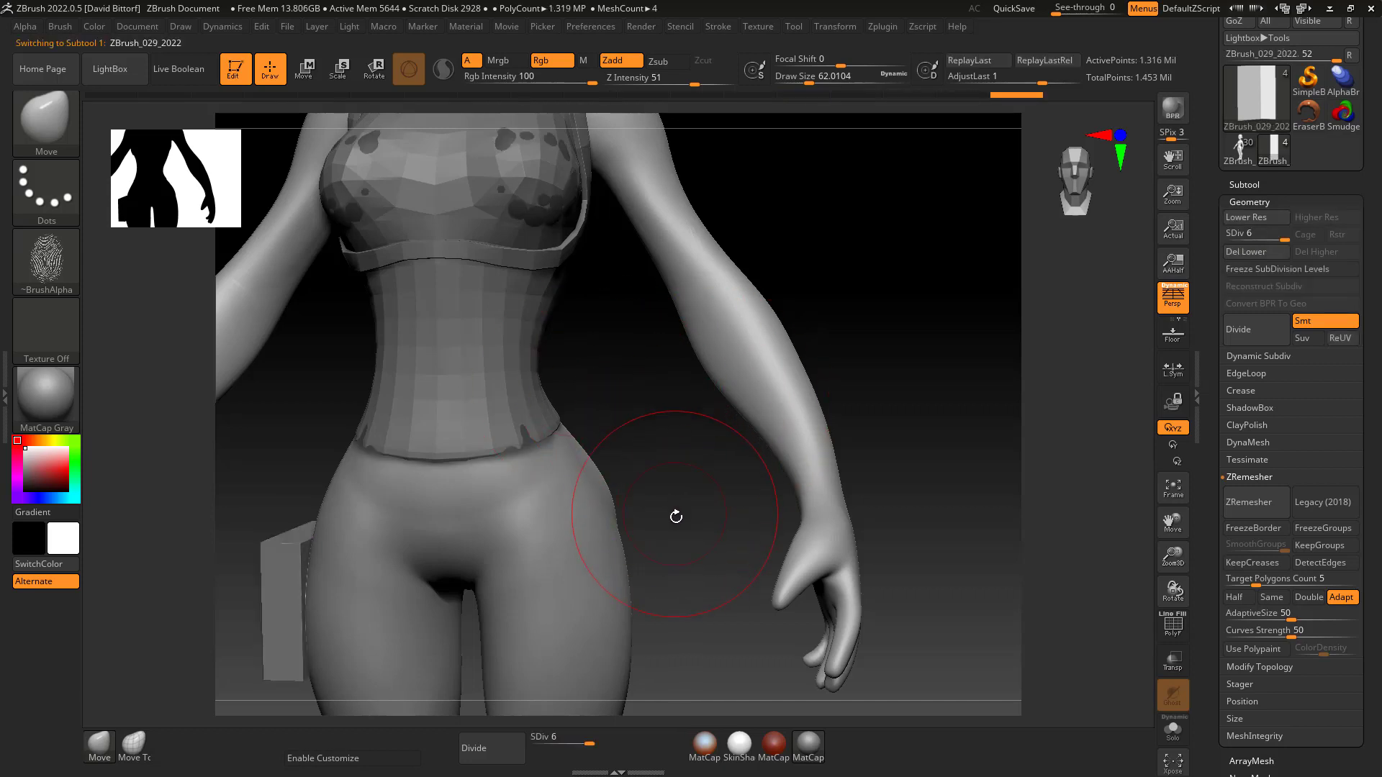
left_click_drag(676, 515, 767, 394, "alt")
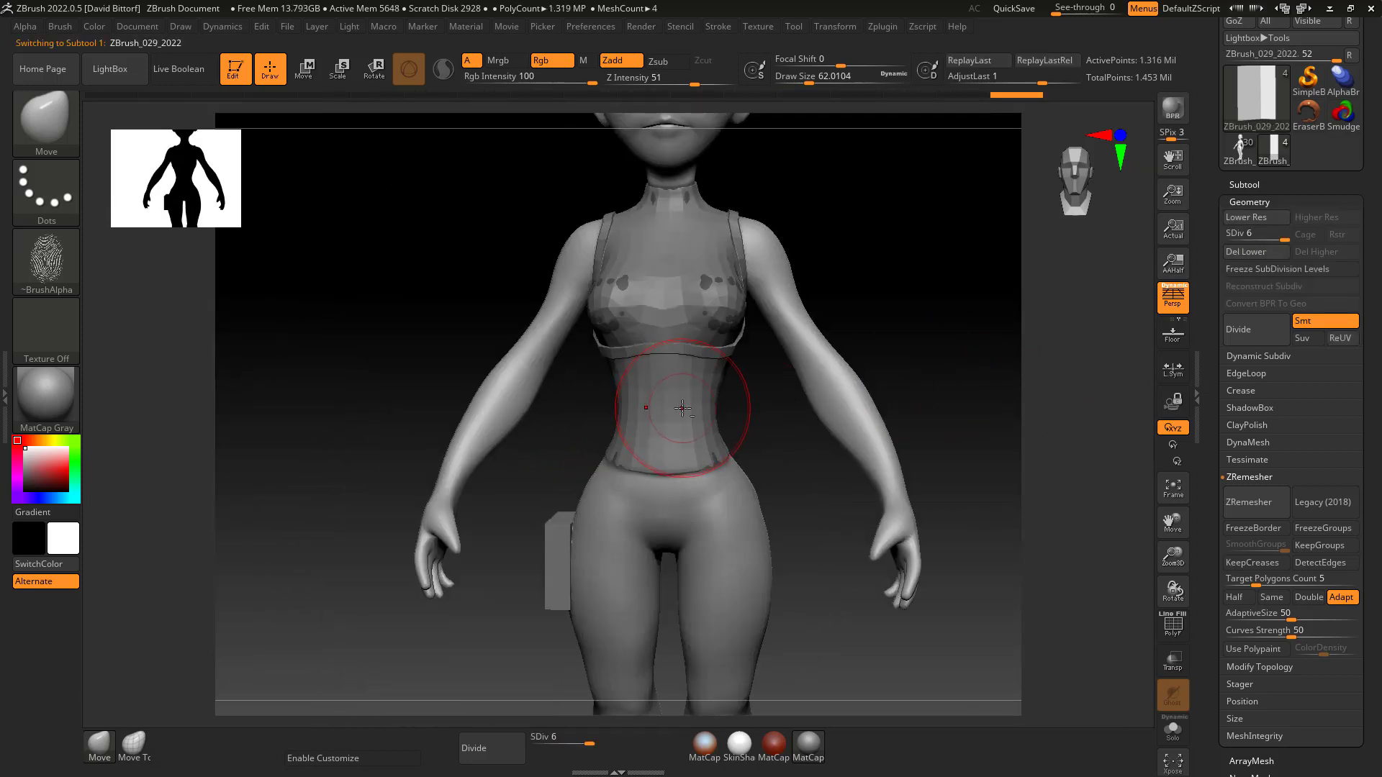
left_click(648, 392, "alt")
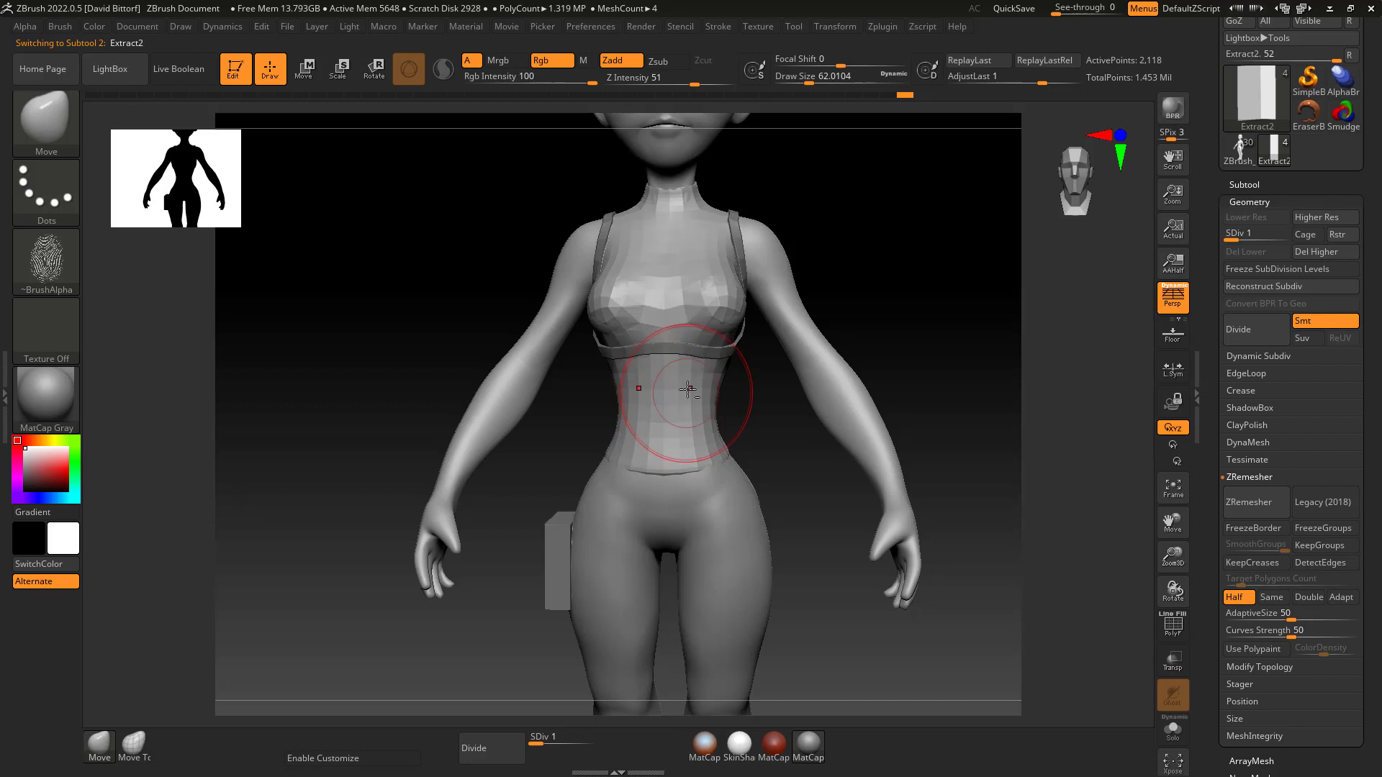
left_click(723, 356, "alt")
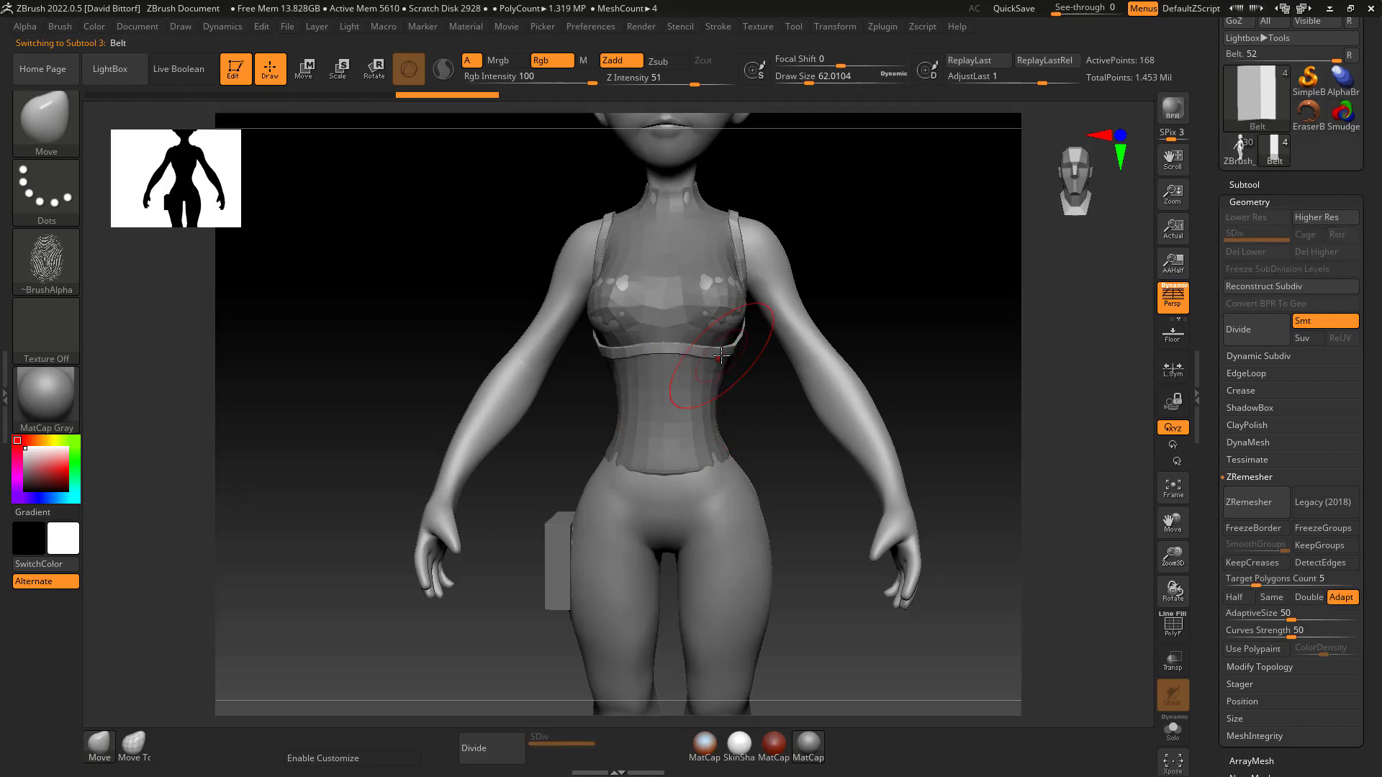
left_click(569, 545, "alt")
left_click(719, 537, "alt")
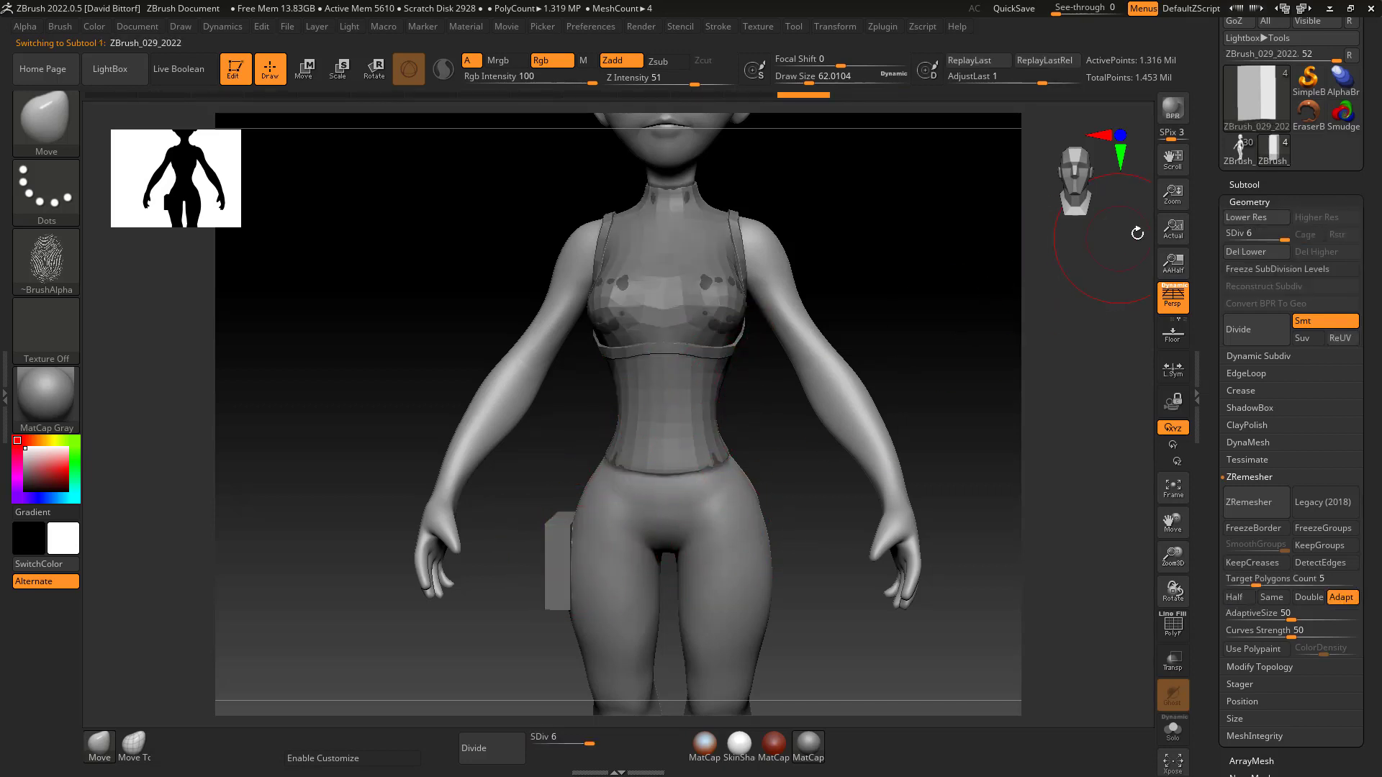
left_click(662, 453, "alt")
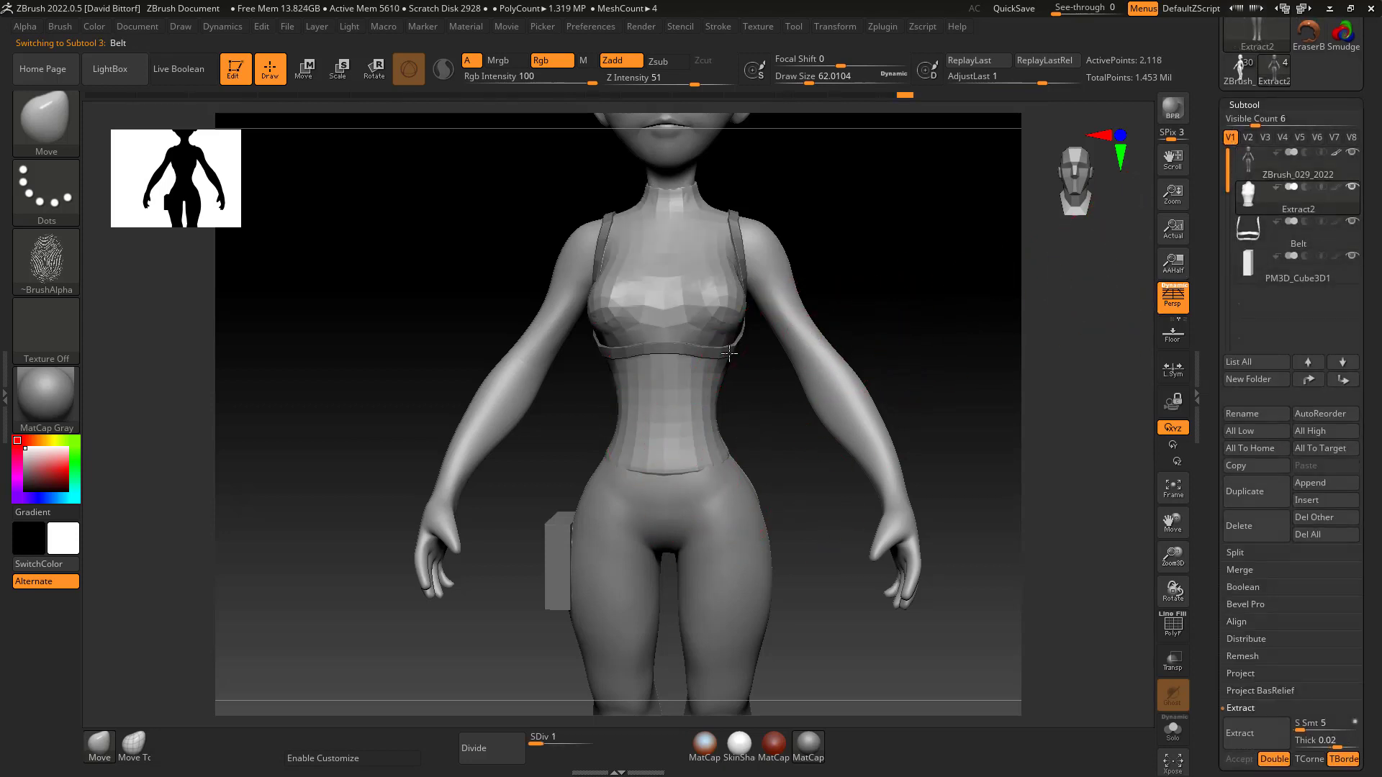
left_click(599, 518, "alt")
left_click(569, 547, "alt")
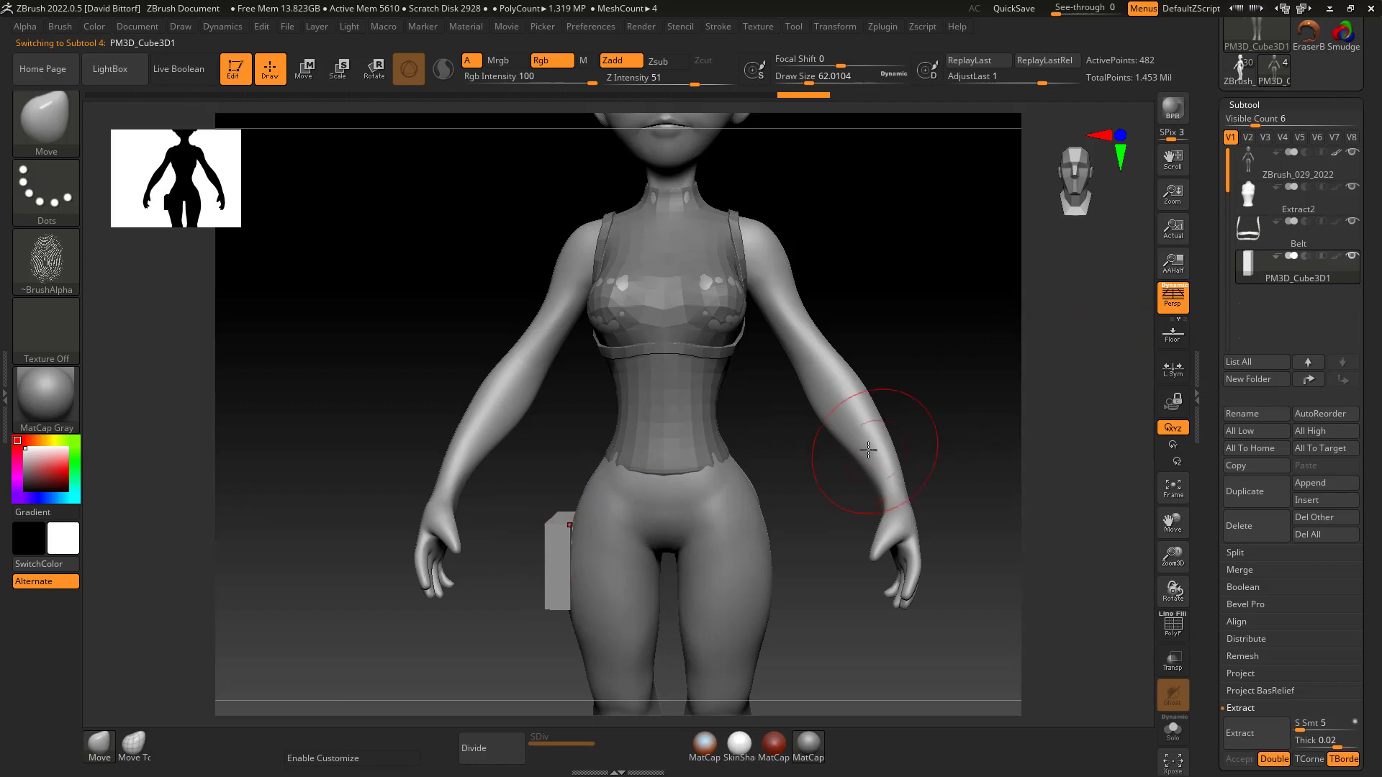
left_click_drag(960, 403, 943, 409)
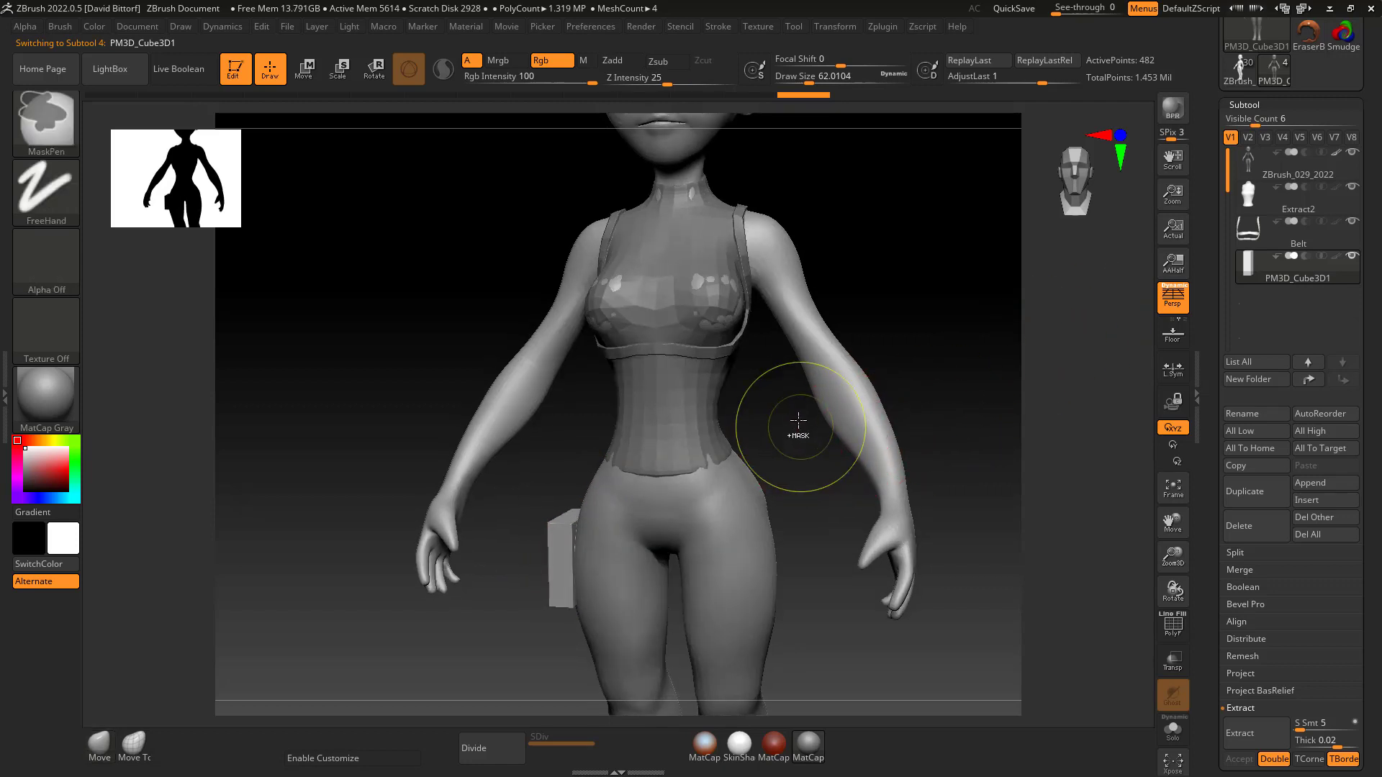
left_click_drag(797, 408, 968, 626, "ctrl")
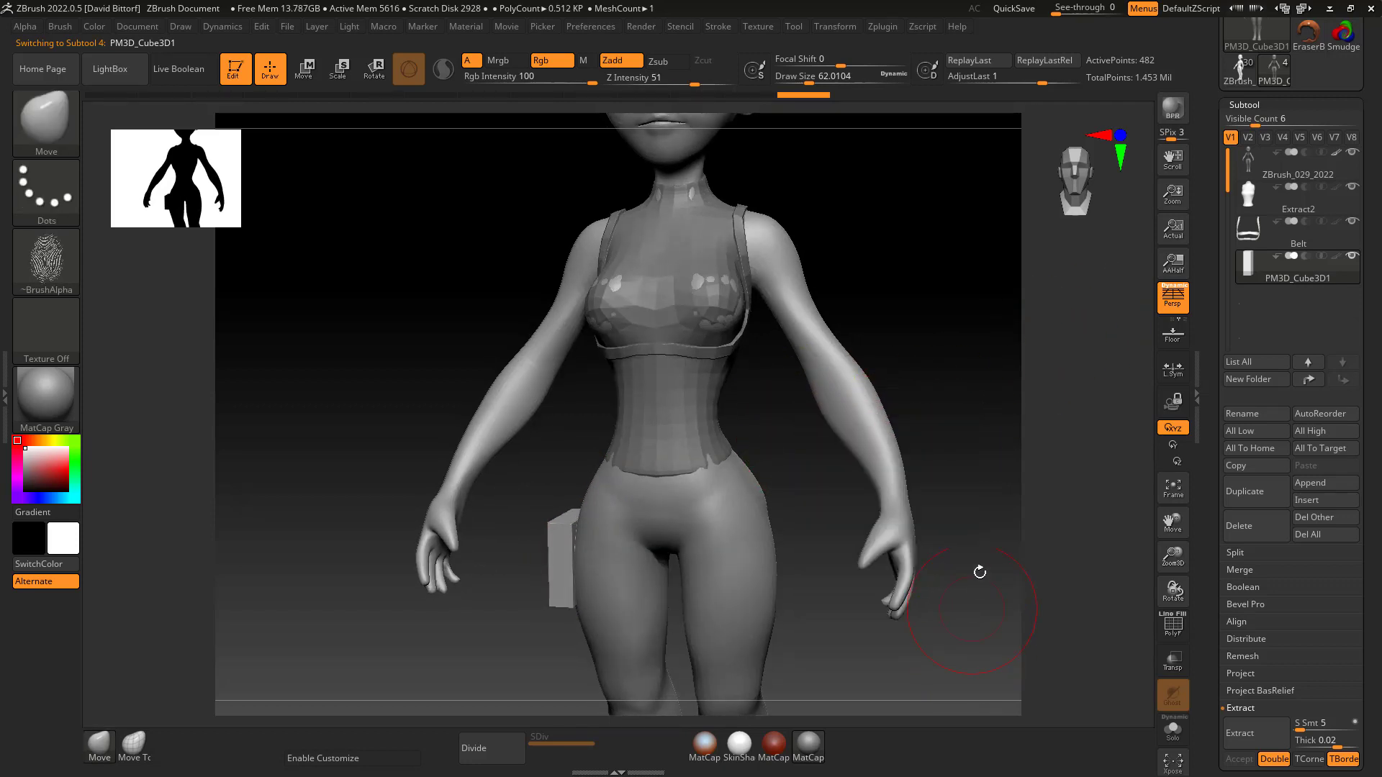
left_click(835, 394, "alt")
left_click_drag(784, 380, 941, 612, "ctrl")
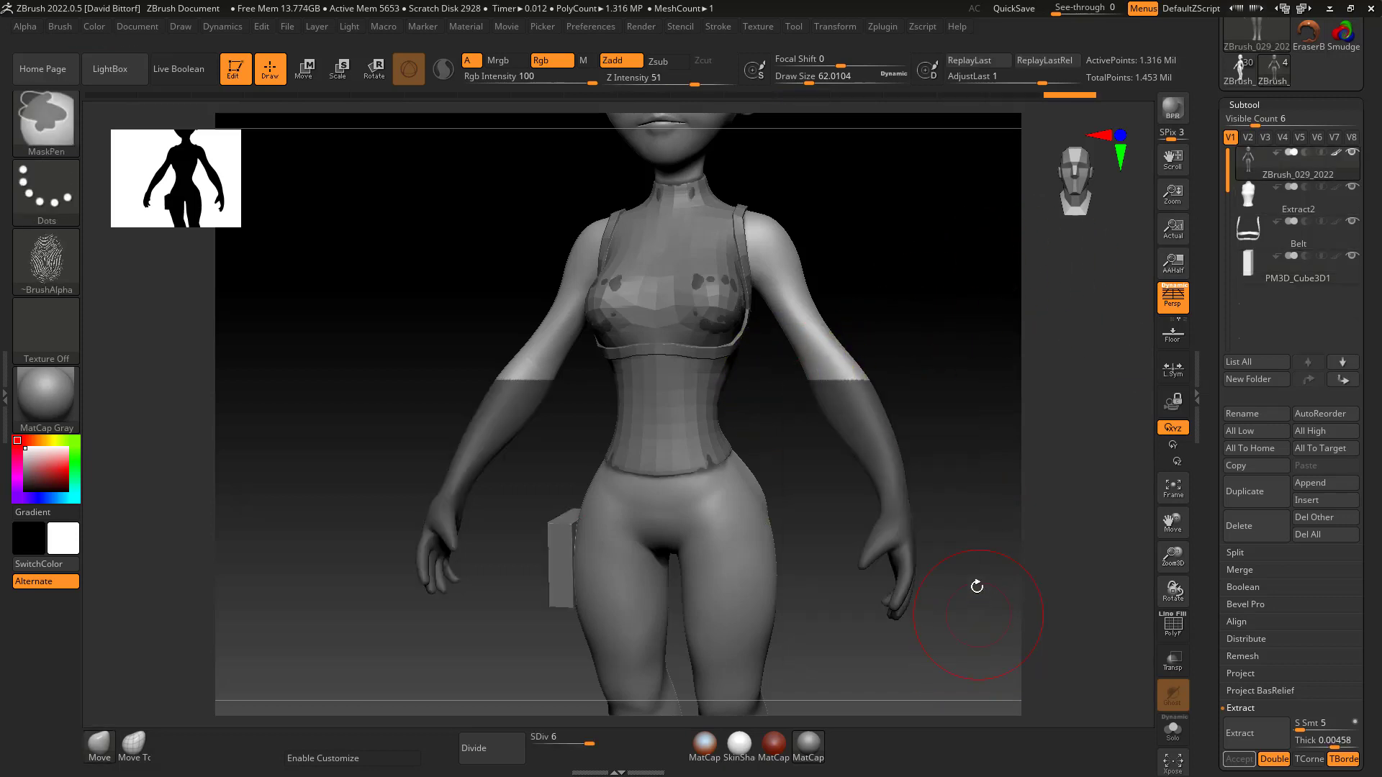
mouse_move(935, 472)
left_mouse_down()
mouse_move(976, 449)
mouse_move(965, 449)
left_mouse_up()
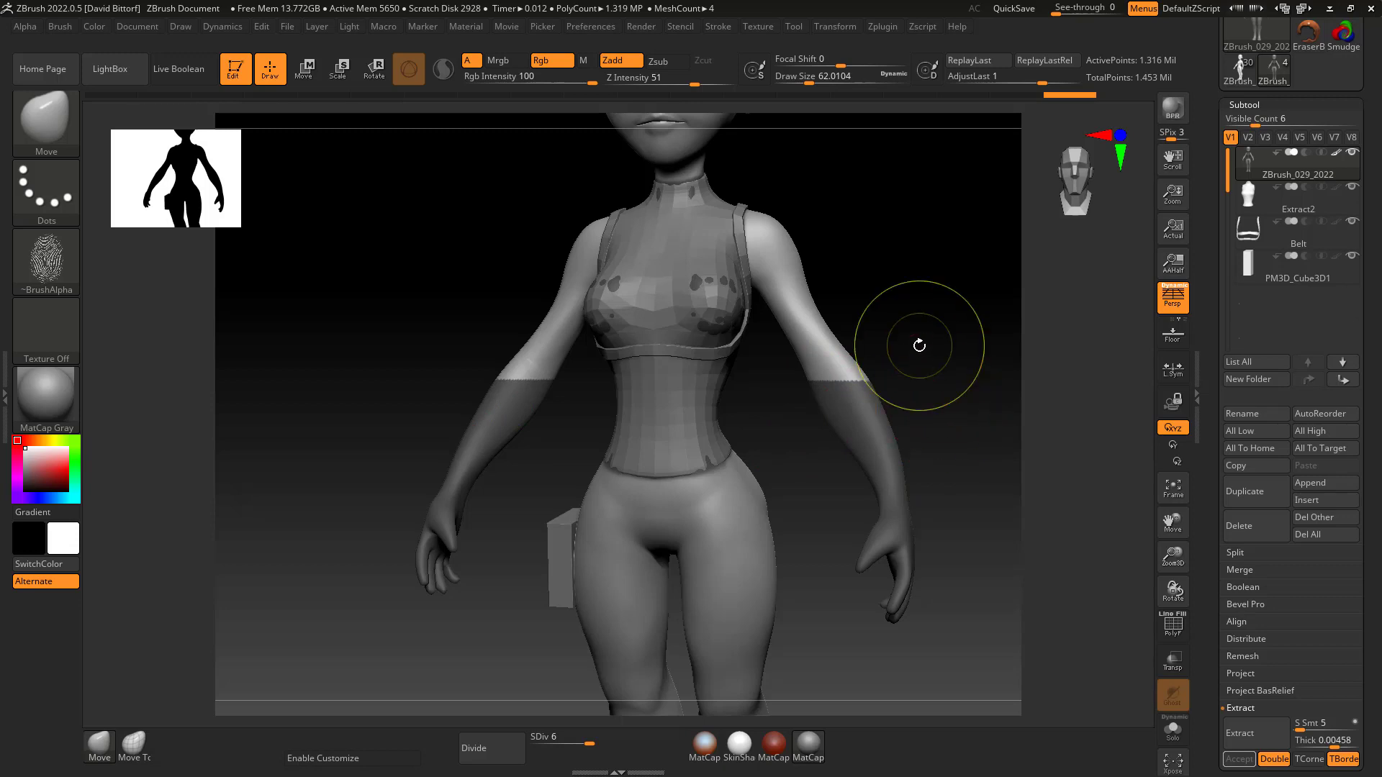
mouse_move(913, 349)
left_mouse_down("ctrl")
mouse_move(953, 408)
mouse_move(926, 431)
mouse_move(963, 373)
left_mouse_up("ctrl")
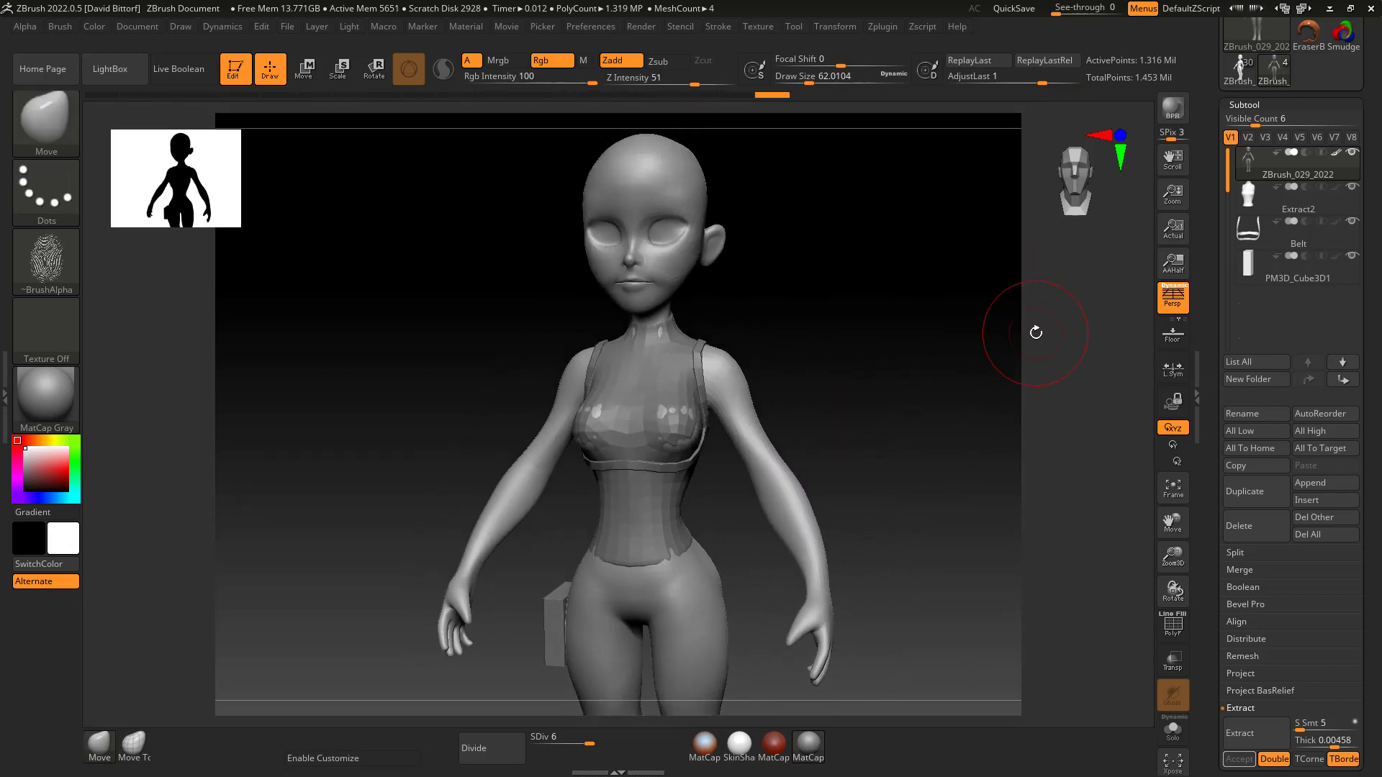